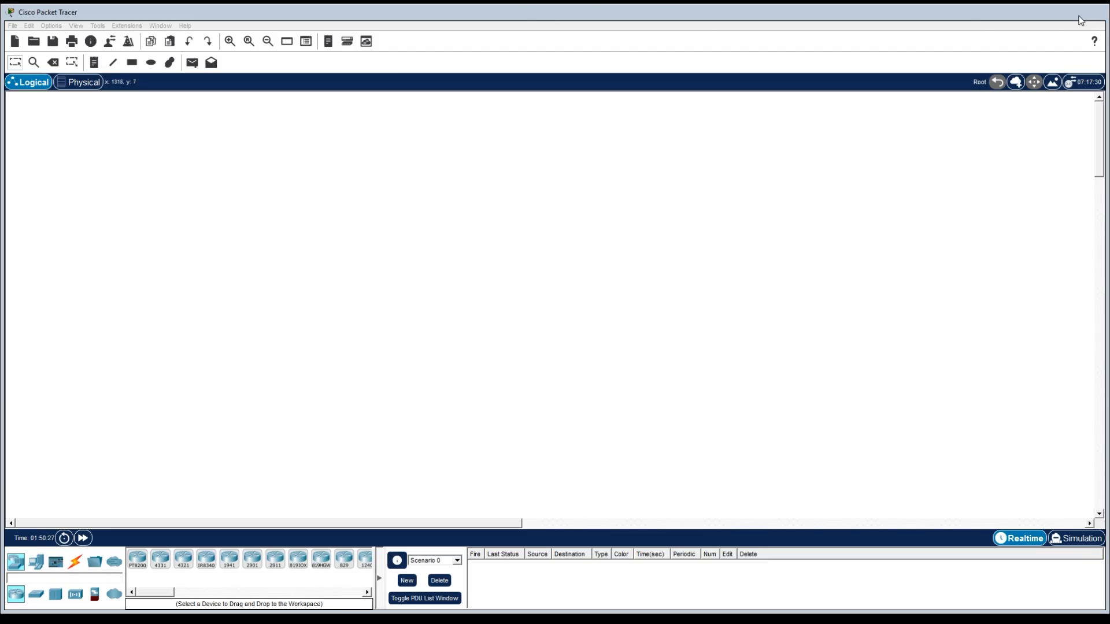
- Place five 2911 routers in a rough ring in the middle of the logical workspace
drag(952, 14, 730, 20)
double_click(730, 16)
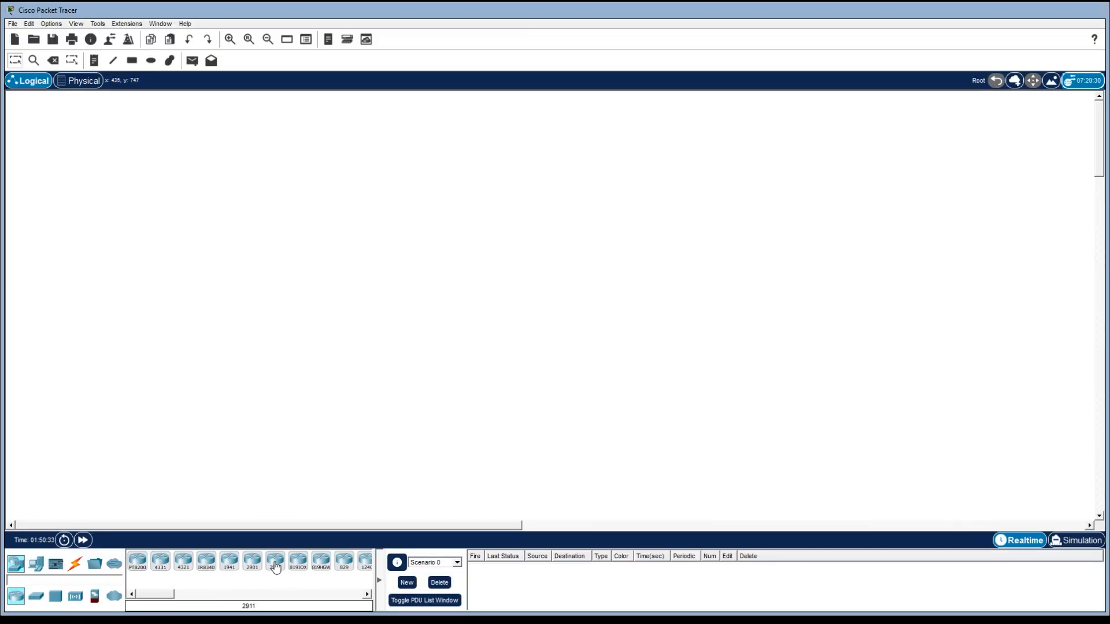
drag(275, 568, 470, 225)
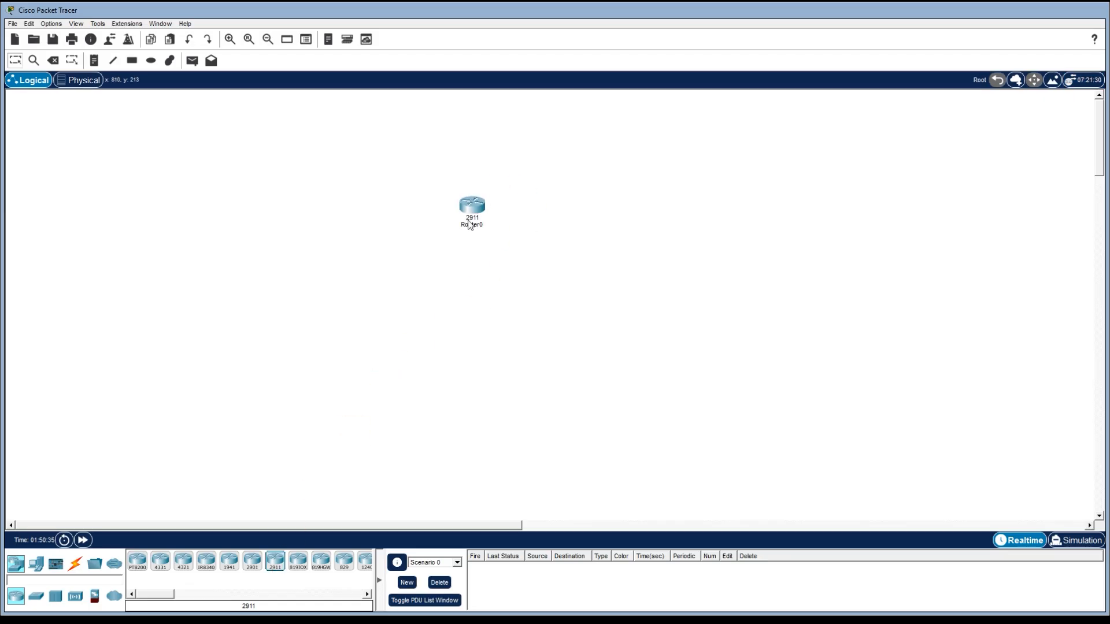
drag(276, 565, 376, 279)
drag(276, 566, 430, 387)
drag(276, 566, 592, 368)
drag(276, 565, 604, 263)
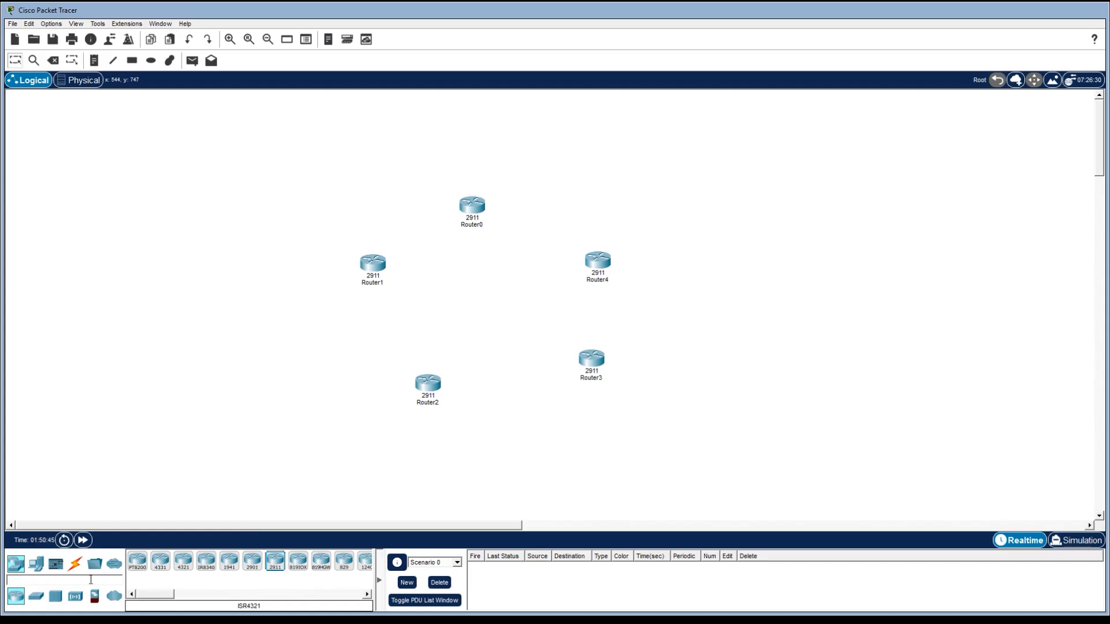
- Place five 2960 switches around the ring, one on the outer side of each router
click(74, 564)
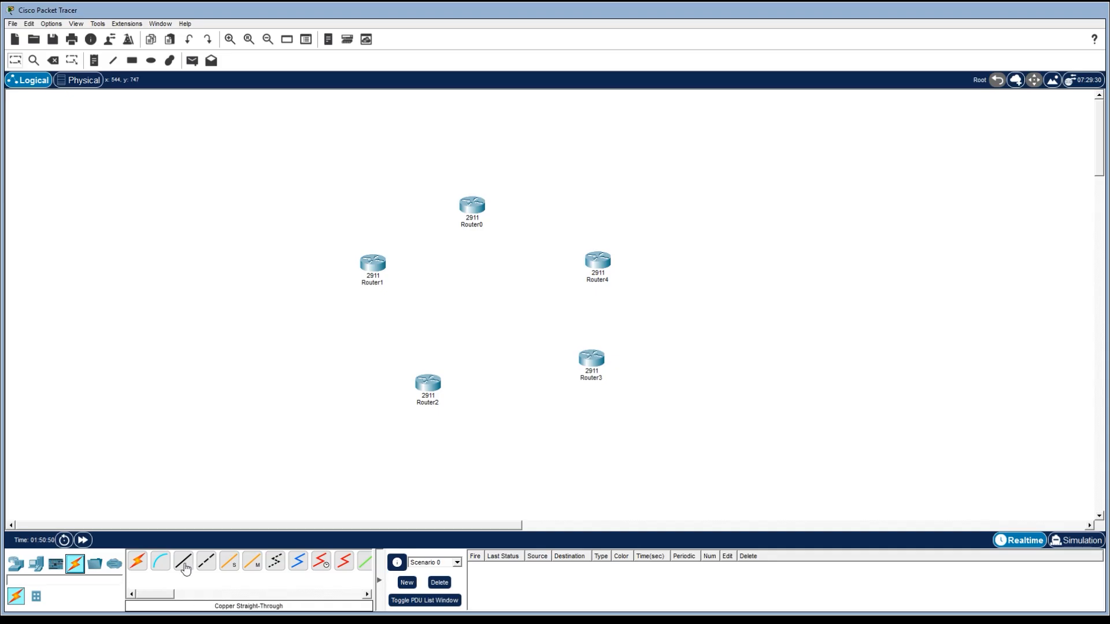
click(15, 564)
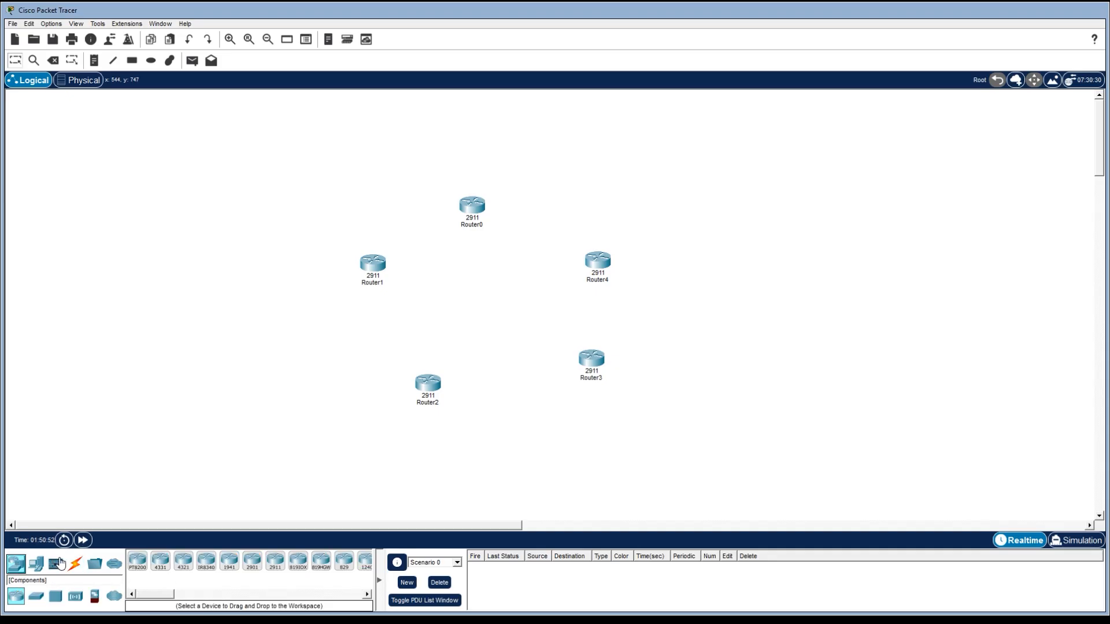
click(36, 596)
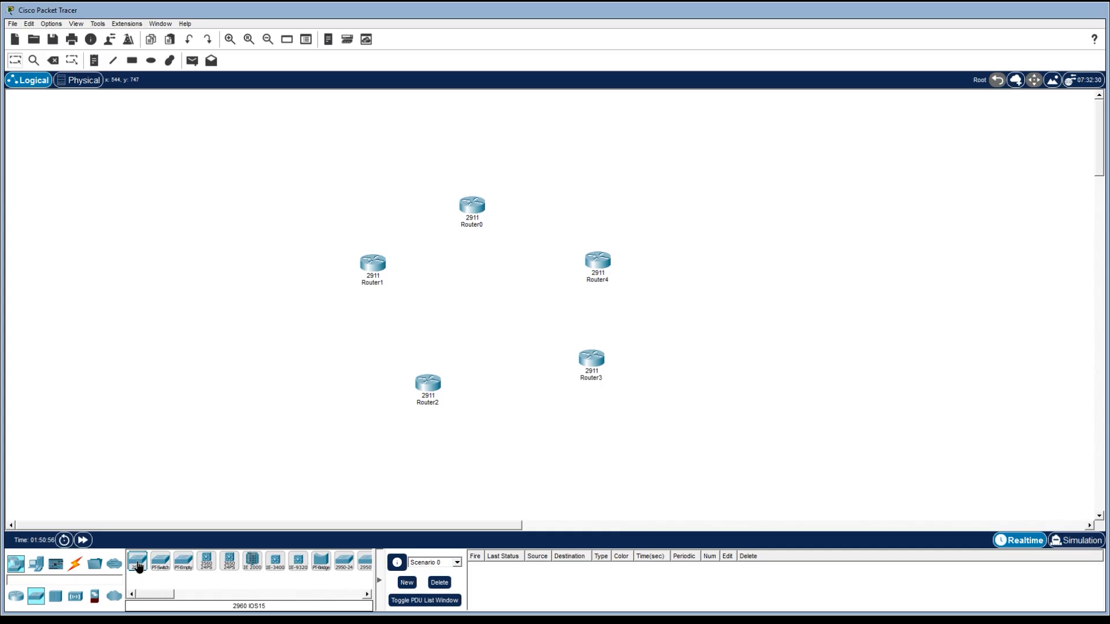
click(139, 563)
click(355, 460)
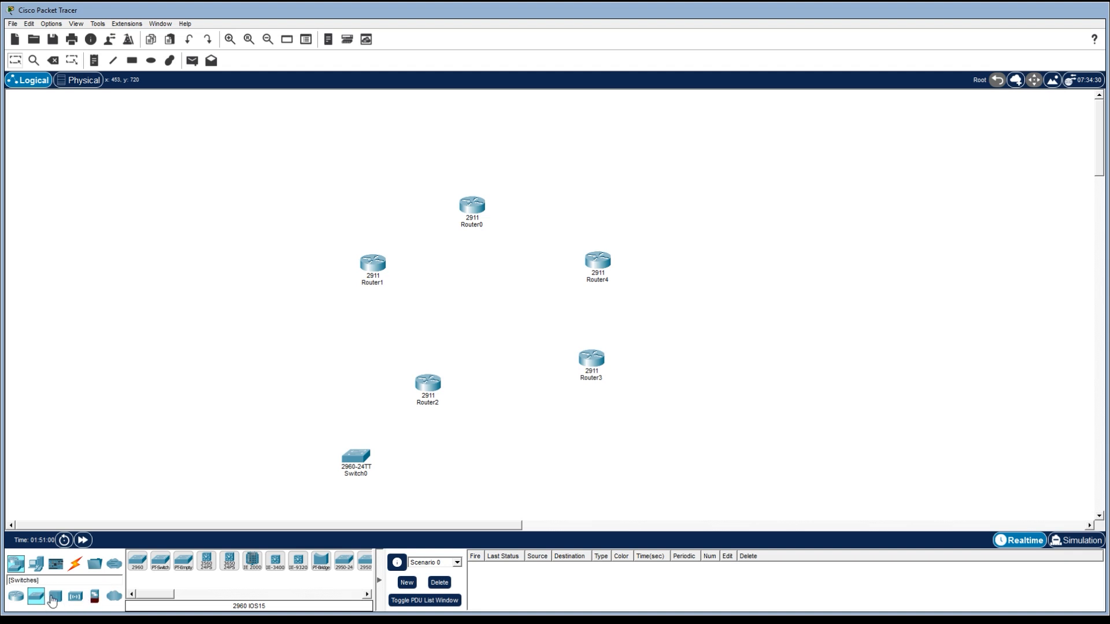
click(136, 565)
click(267, 276)
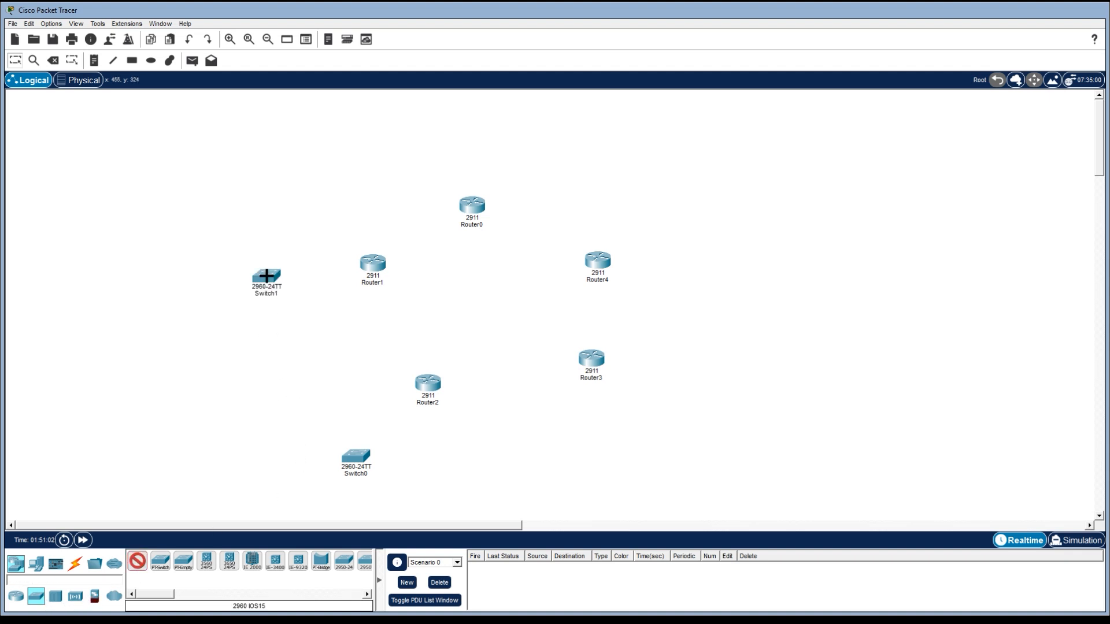
click(466, 142)
click(696, 196)
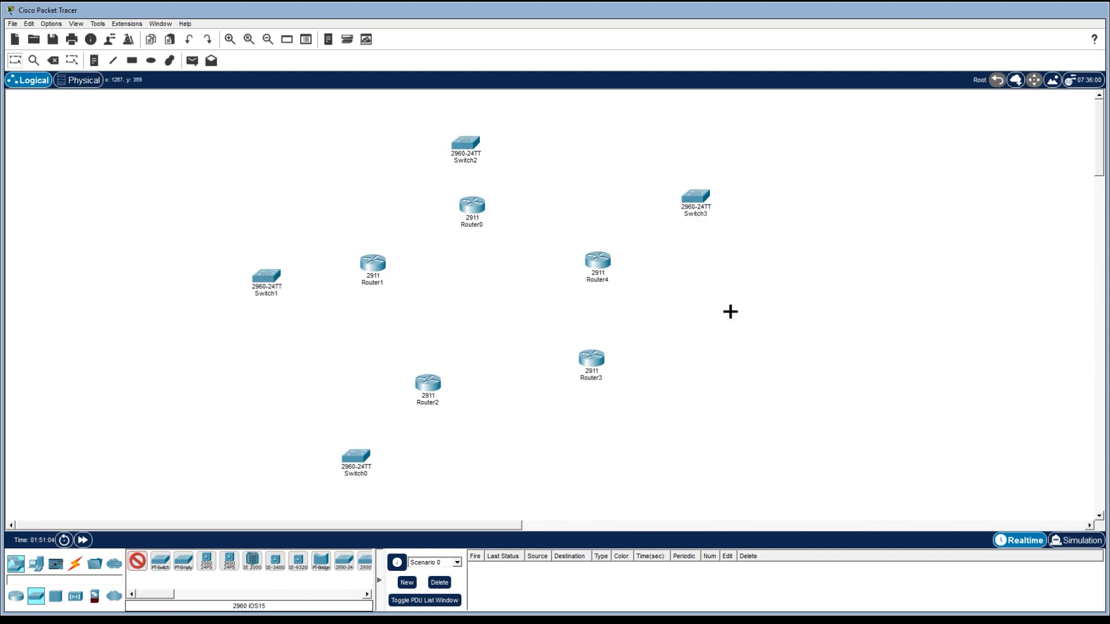
click(734, 411)
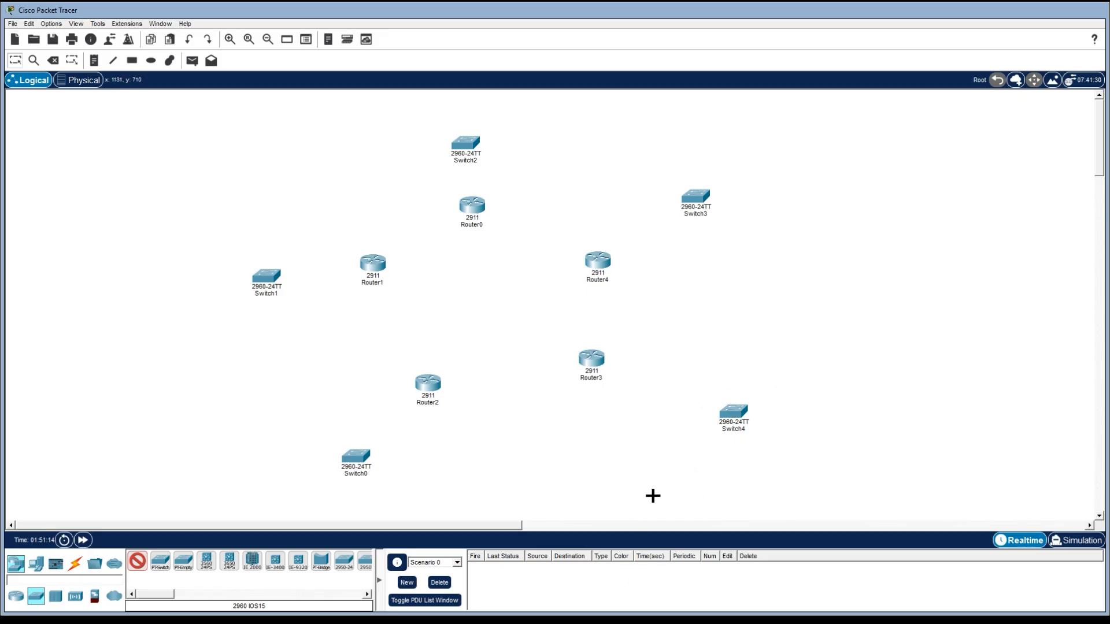
click(74, 564)
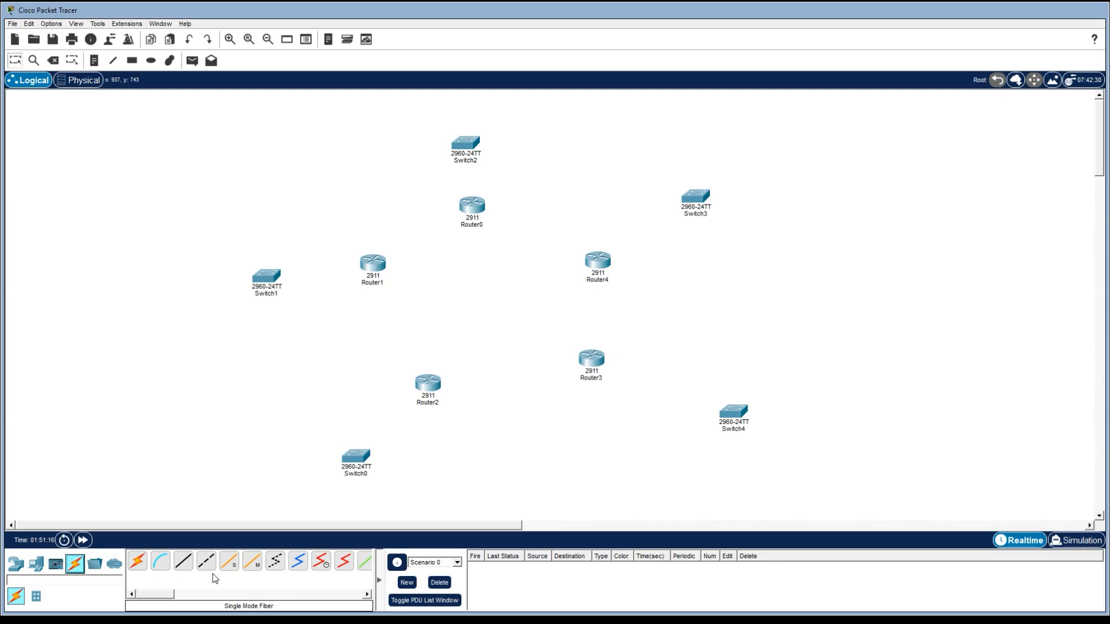
click(185, 564)
click(16, 565)
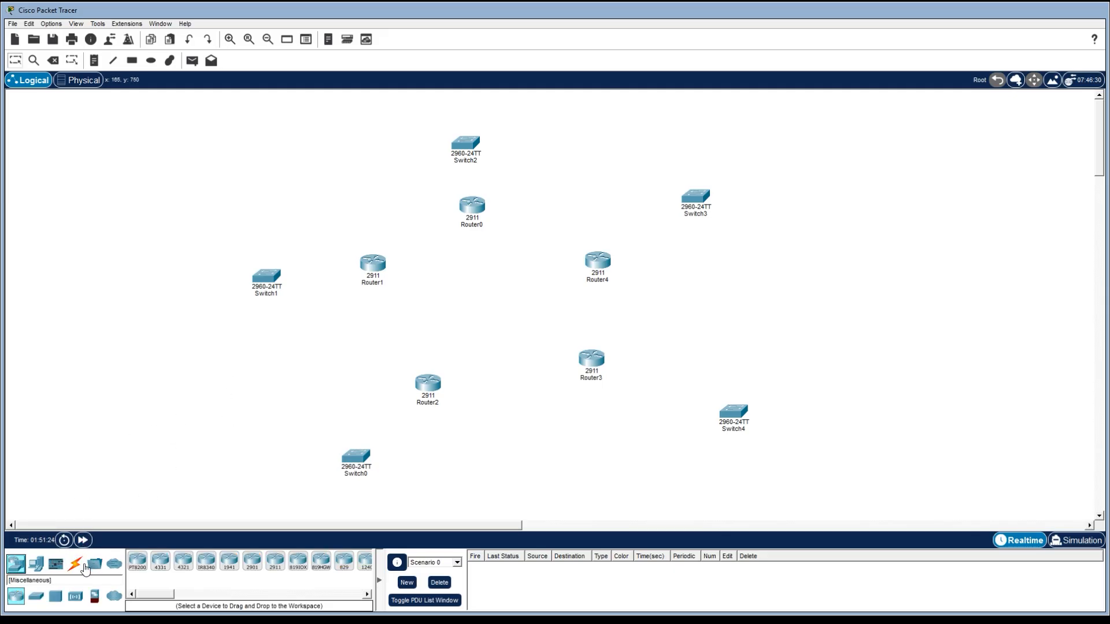
- Place five PCs on the outside of the layout, one near each switch, and bring up the available connection types
click(36, 565)
click(137, 561)
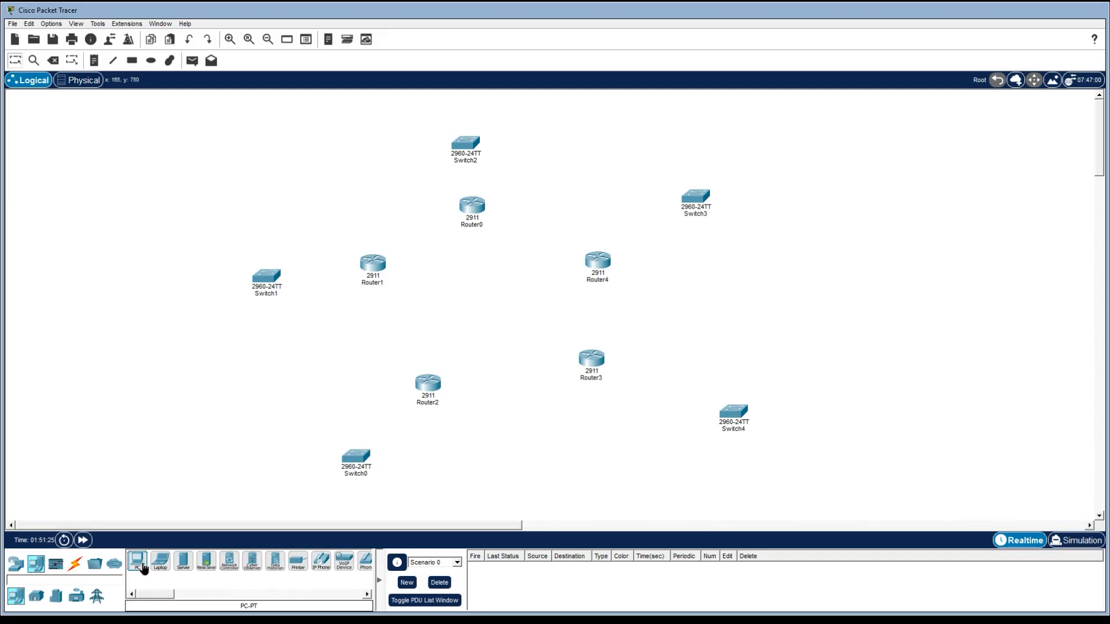
click(222, 484)
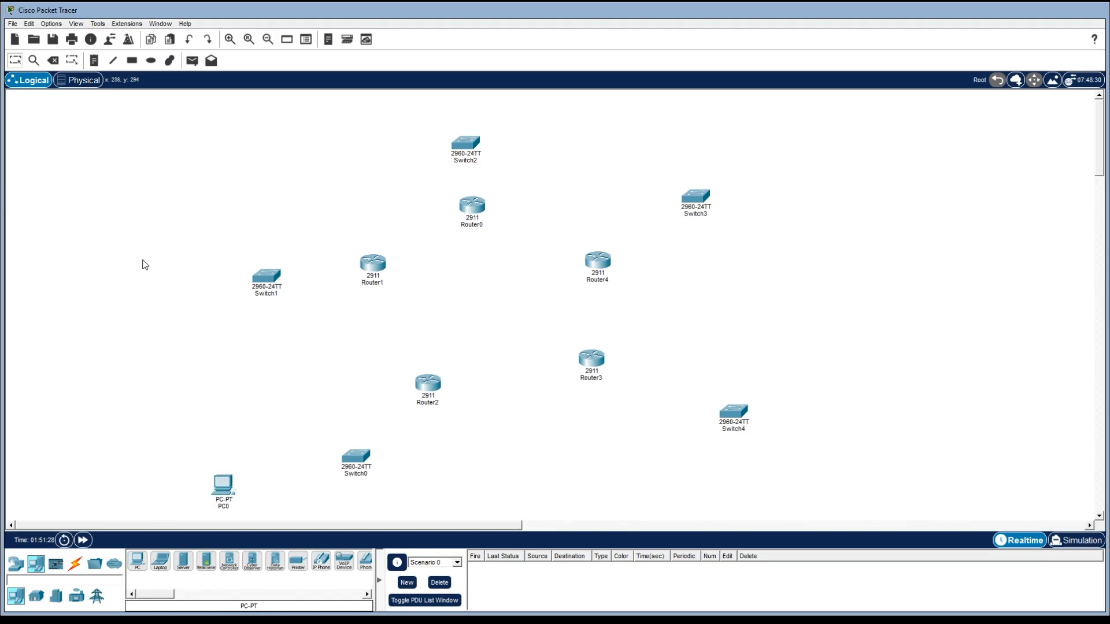
click(137, 561)
click(114, 250)
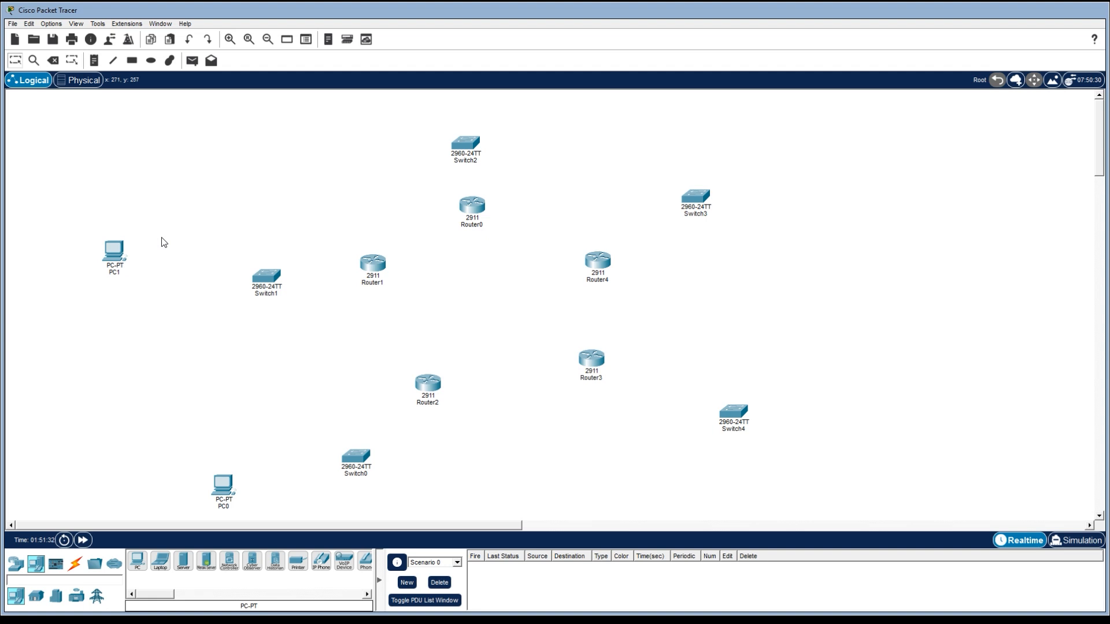
click(138, 561)
click(324, 119)
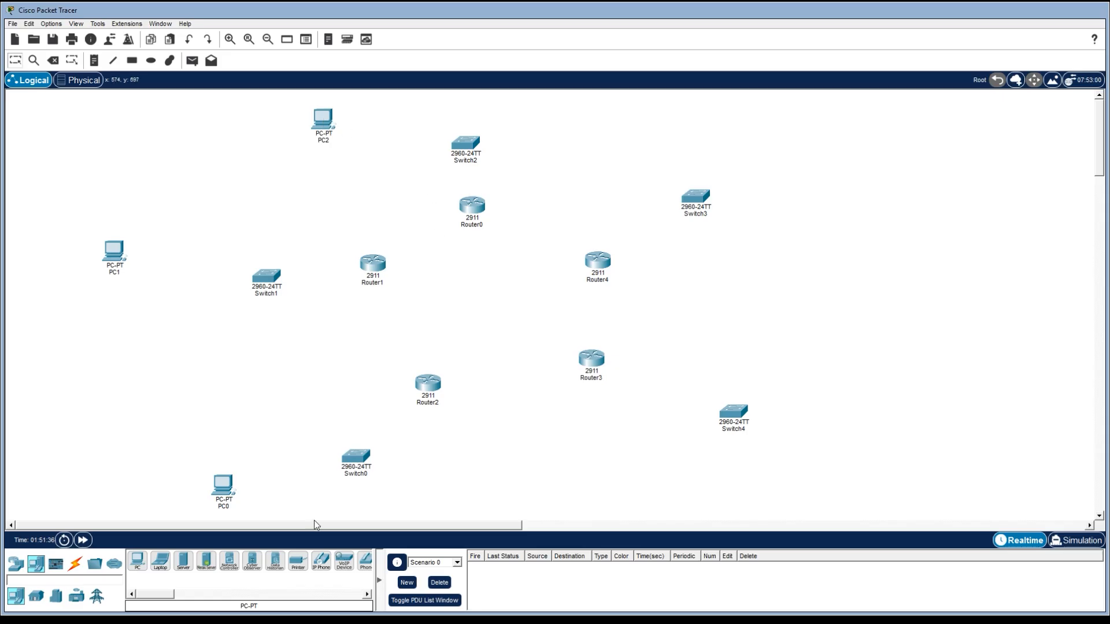
click(137, 561)
click(813, 177)
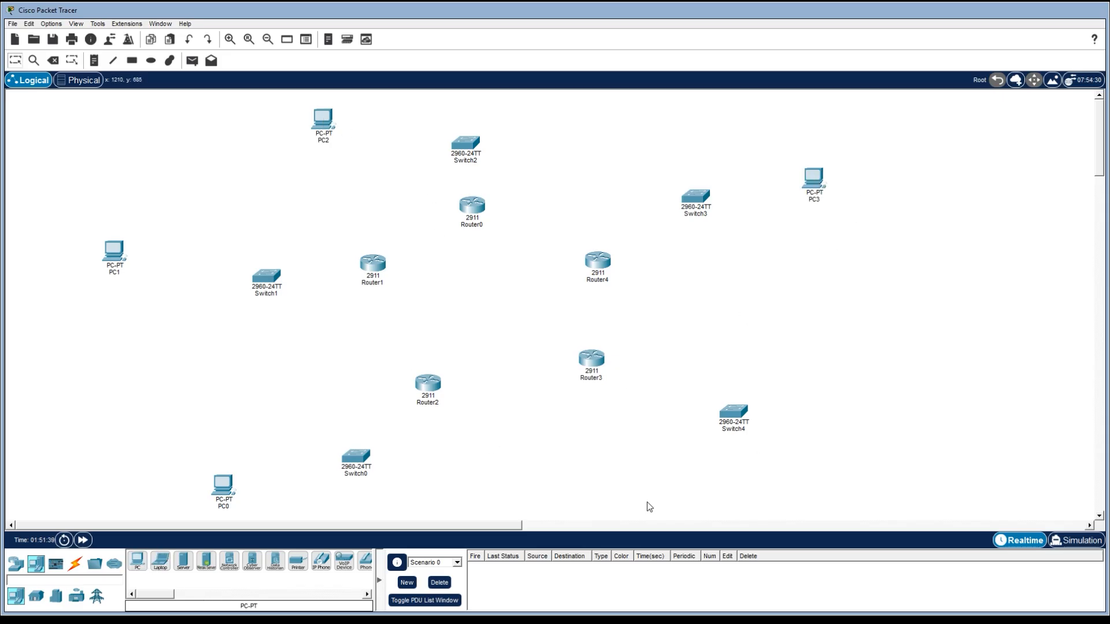
click(137, 562)
click(865, 418)
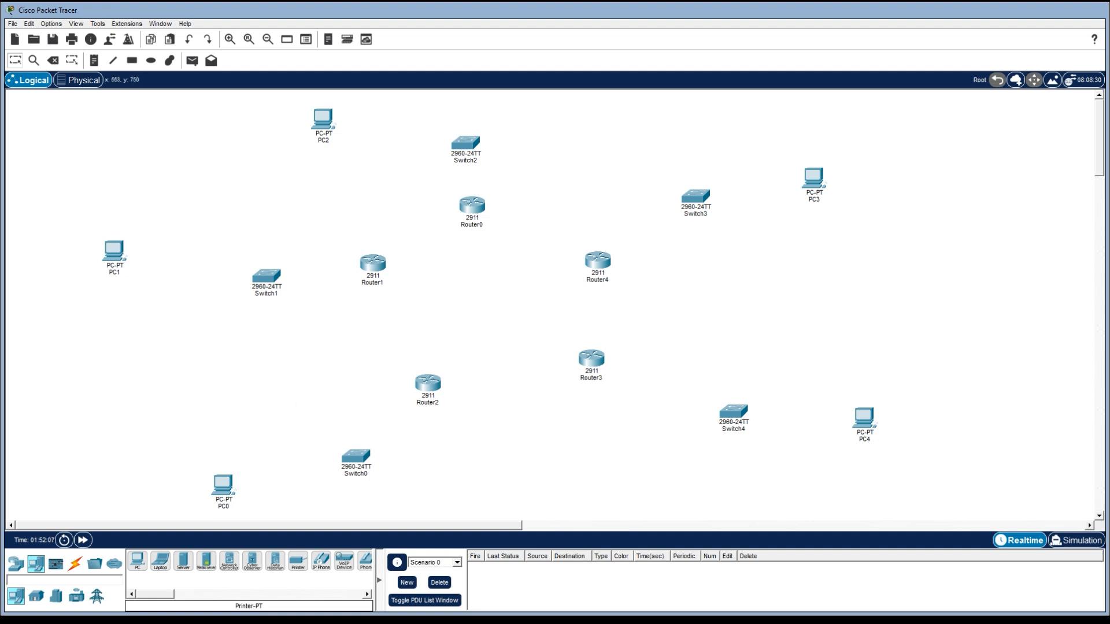
click(75, 565)
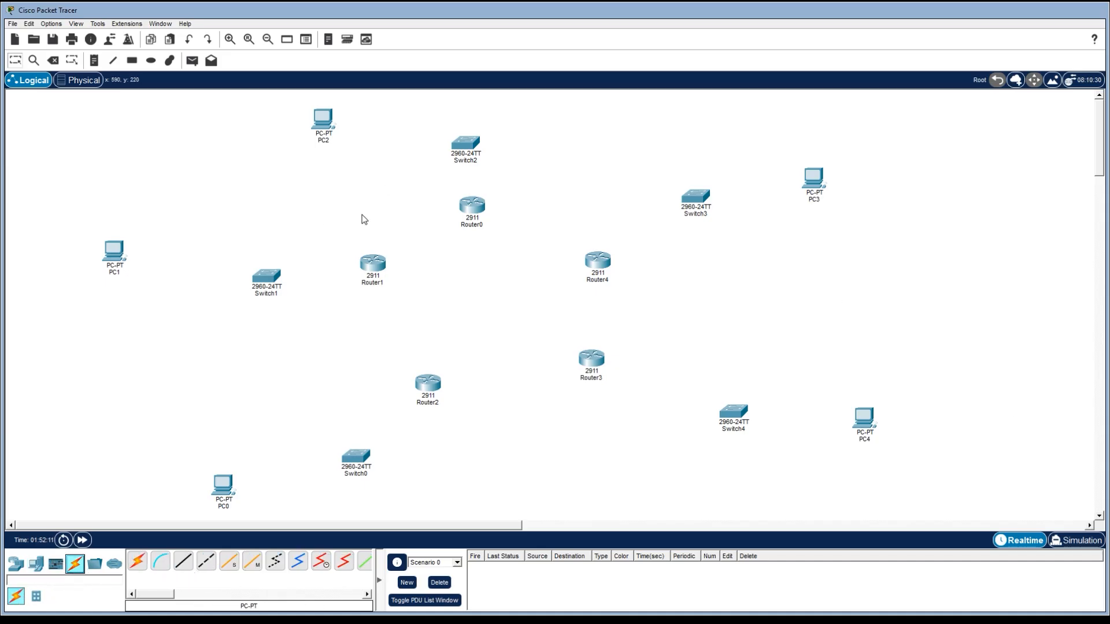
drag(592, 11, 556, 11)
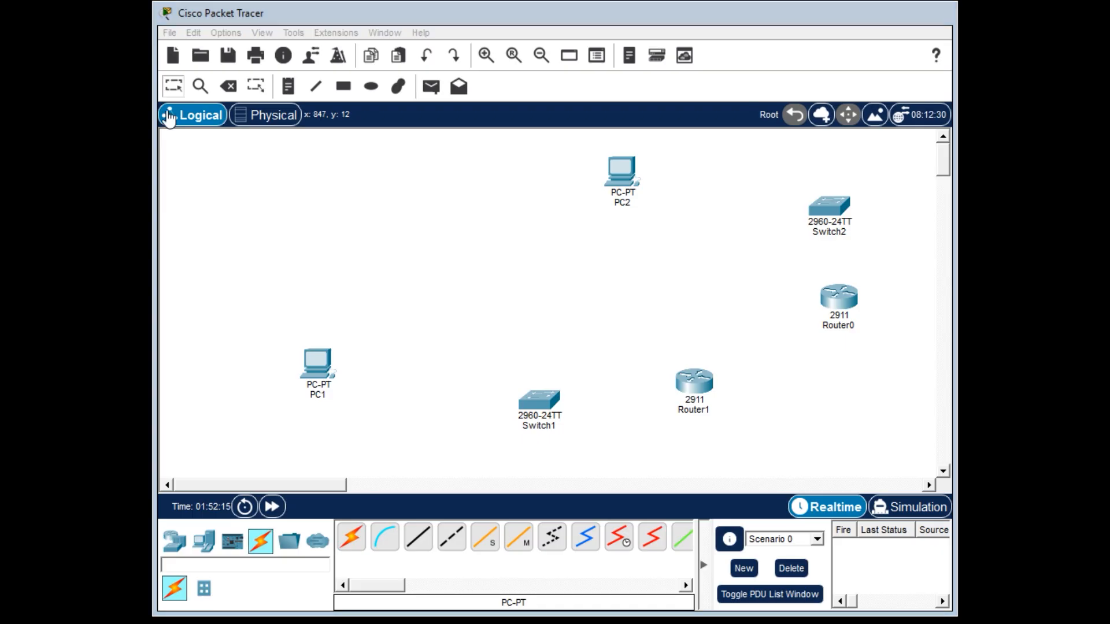
click(770, 7)
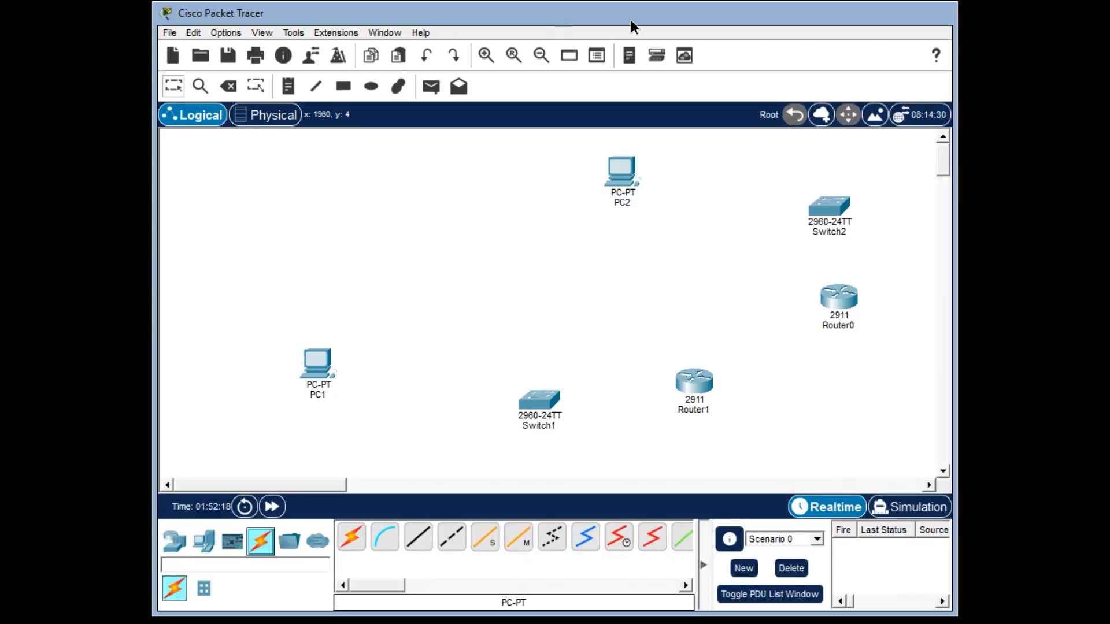
double_click(630, 20)
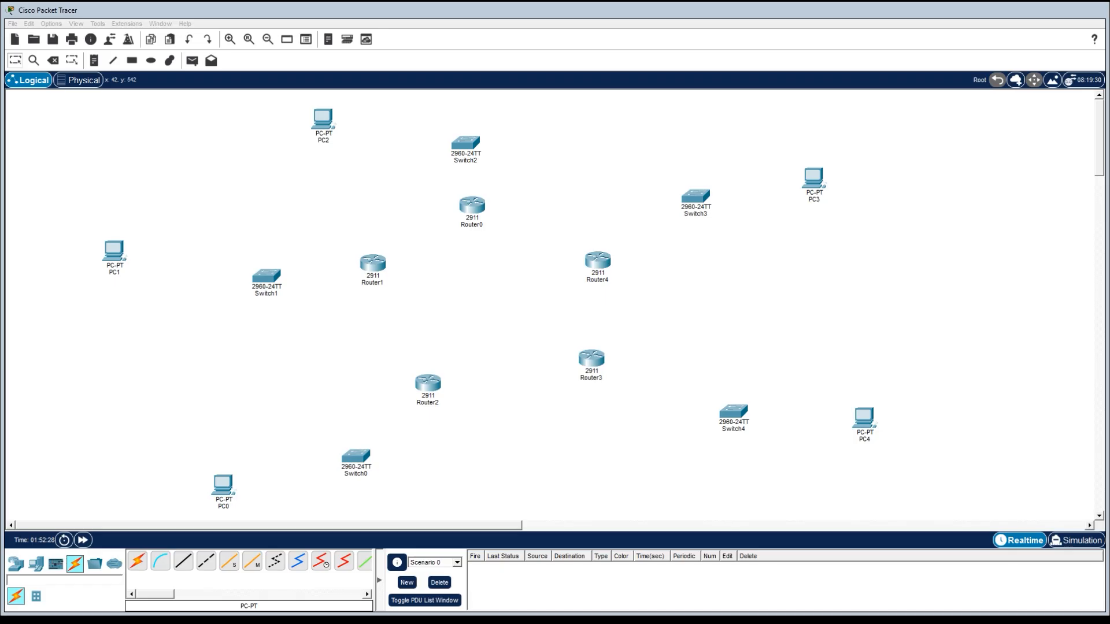
click(38, 26)
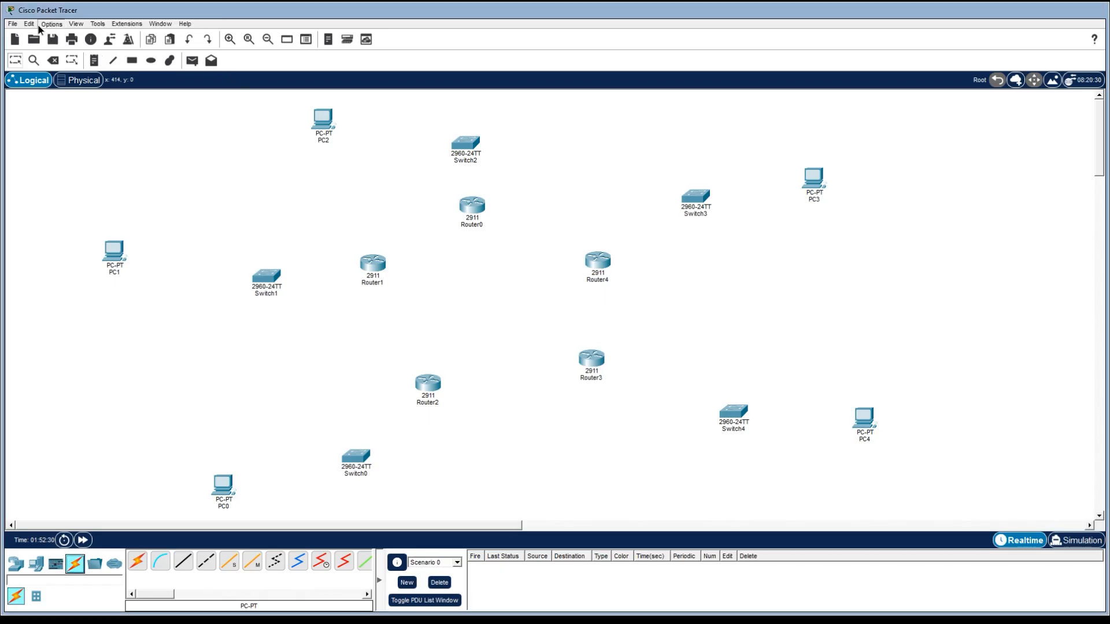
click(57, 35)
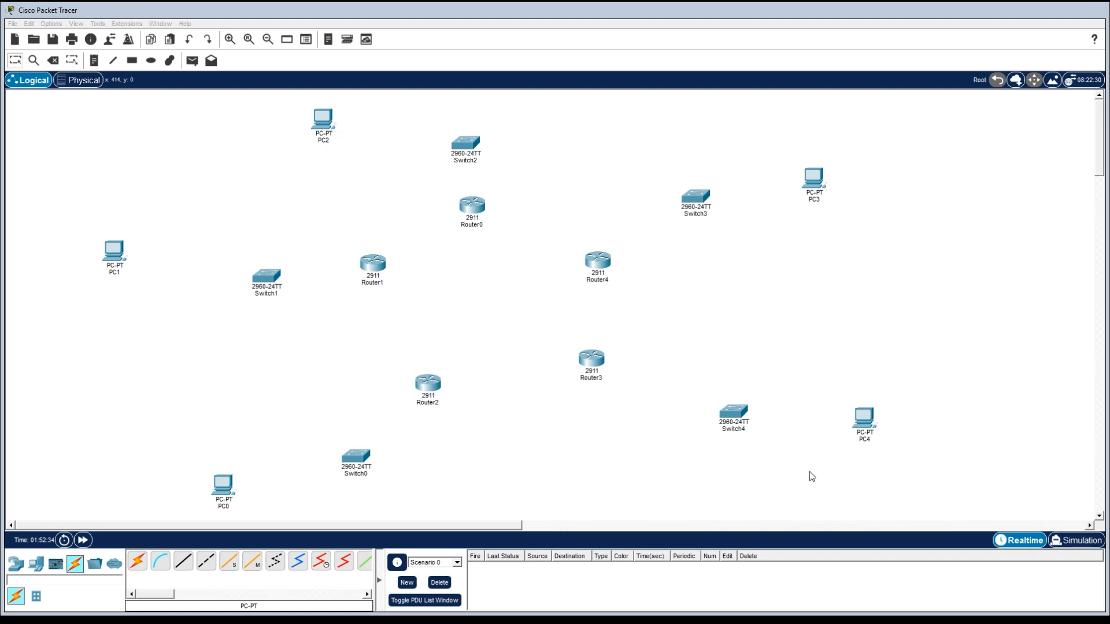
click(826, 105)
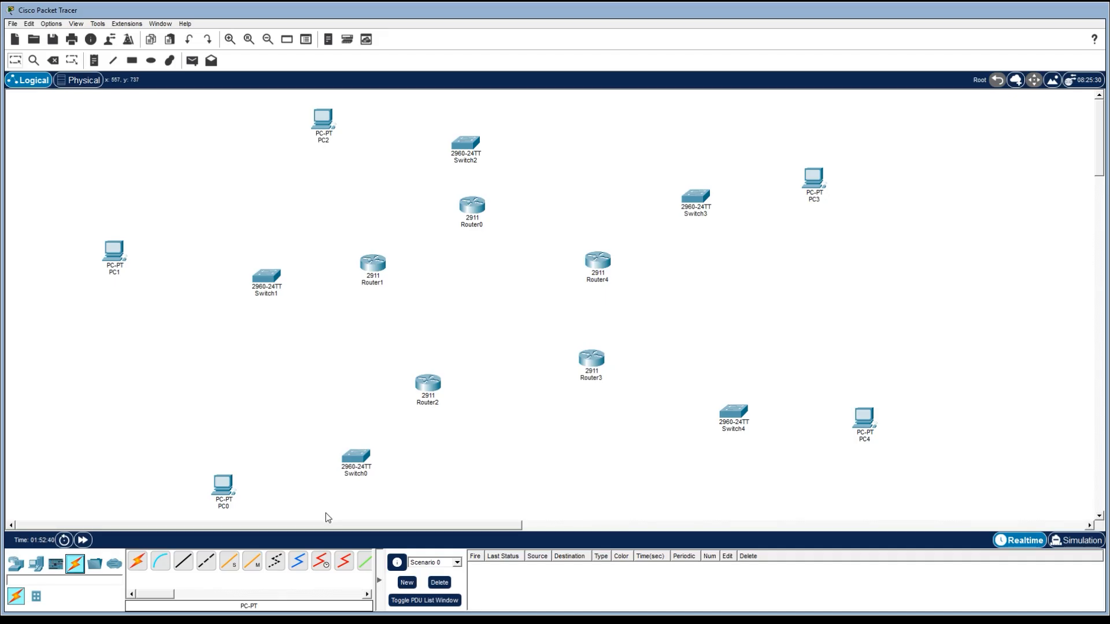
- Connect Router1 to Switch1 and Router2 to Switch0 with copper straight-through cables, each from Gig0/0 to Fa0/1
click(187, 568)
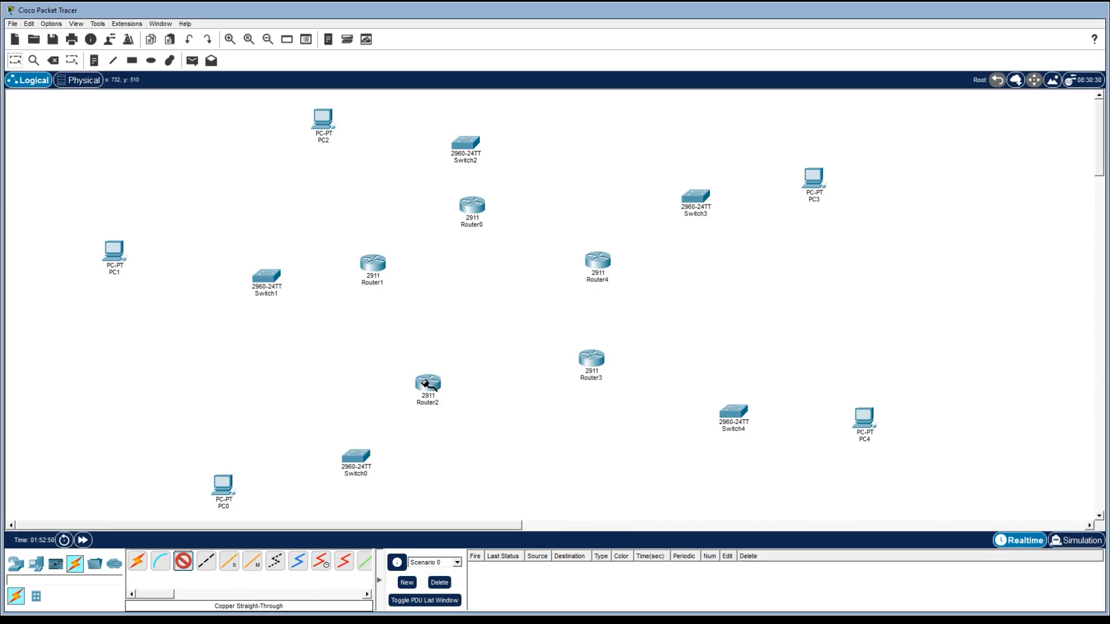
click(428, 384)
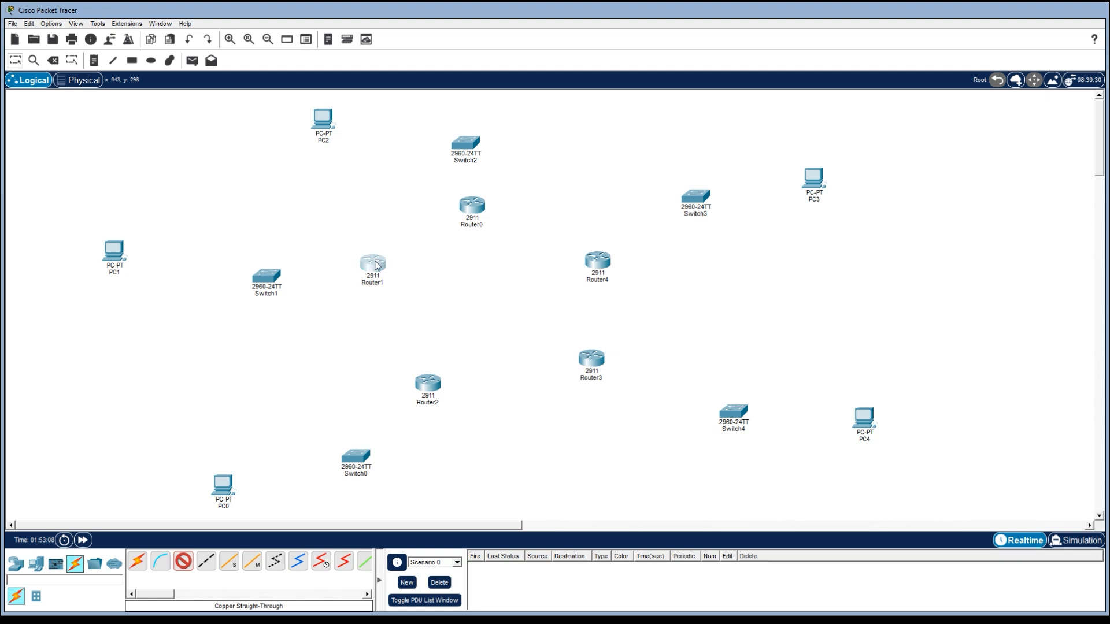
click(266, 277)
click(303, 294)
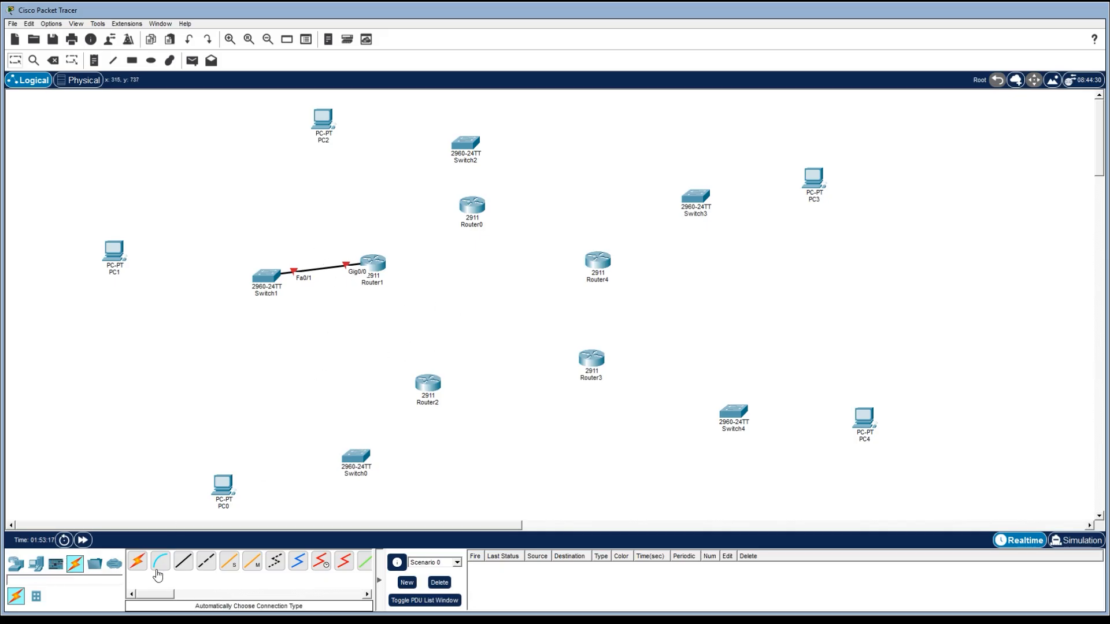
click(435, 382)
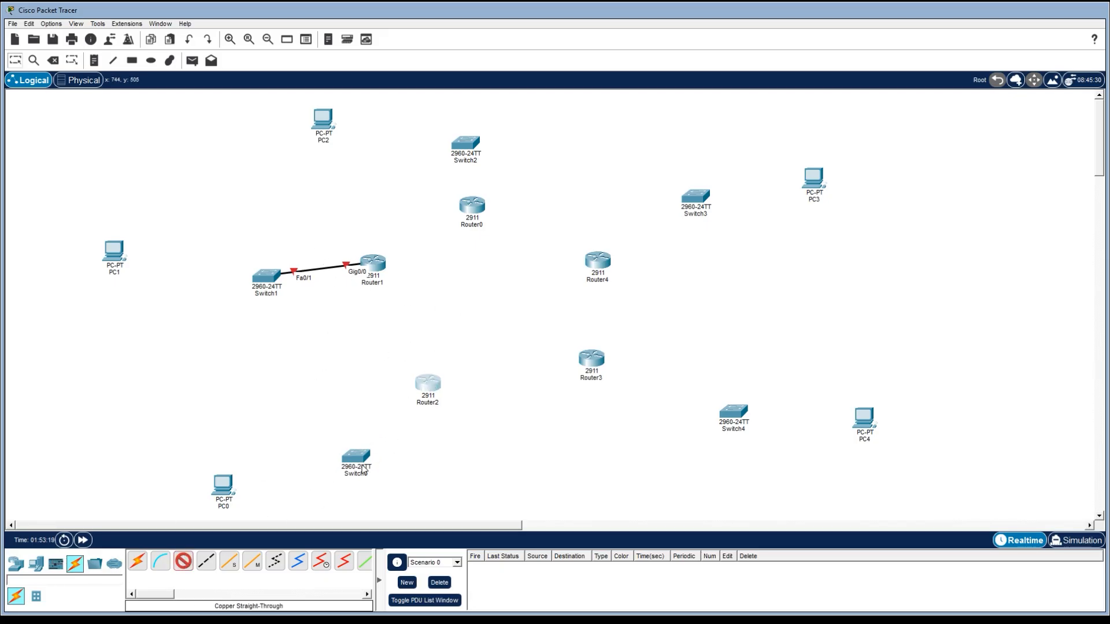
click(357, 458)
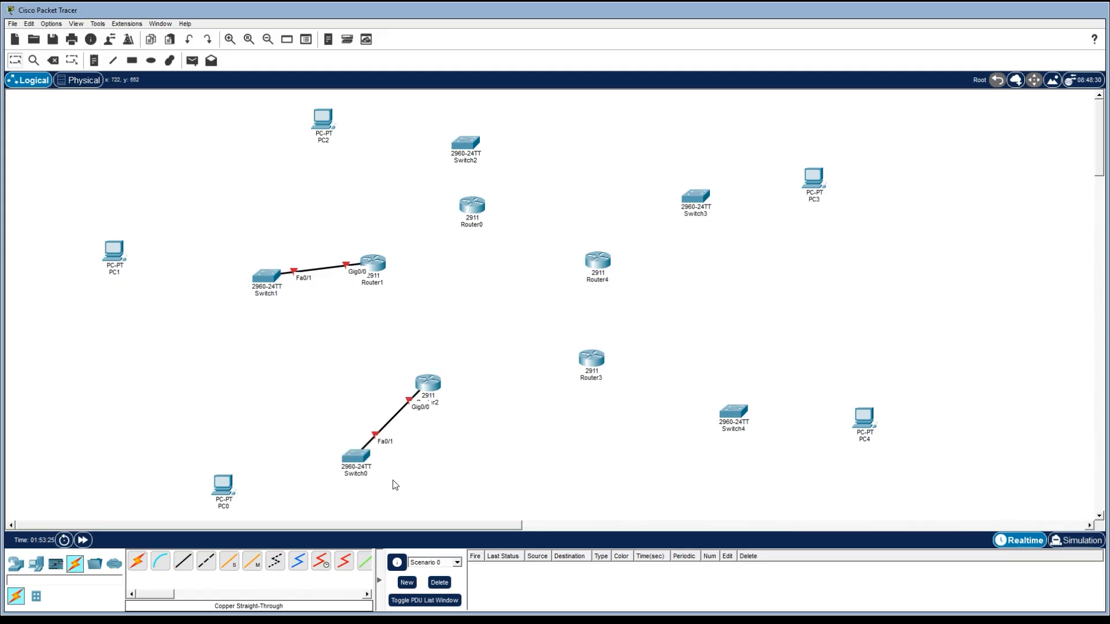
- Connect Router3 to Switch4, Router4 to Switch3 and Router0 to Switch2 with copper straight-through cables between Gig0/0 and Fa0/1
click(184, 562)
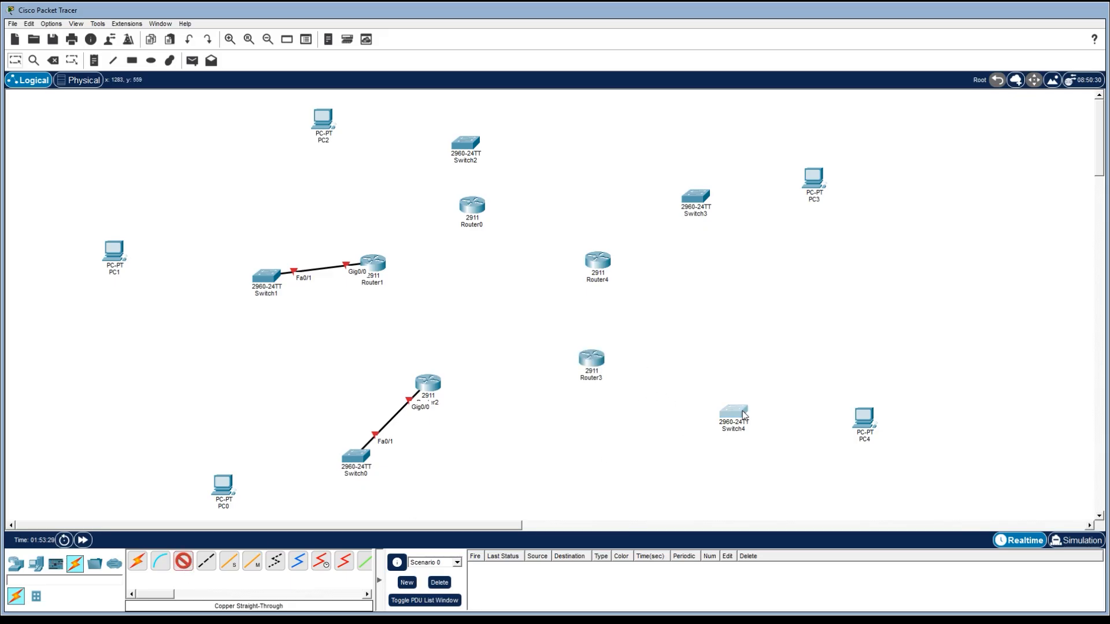
click(757, 436)
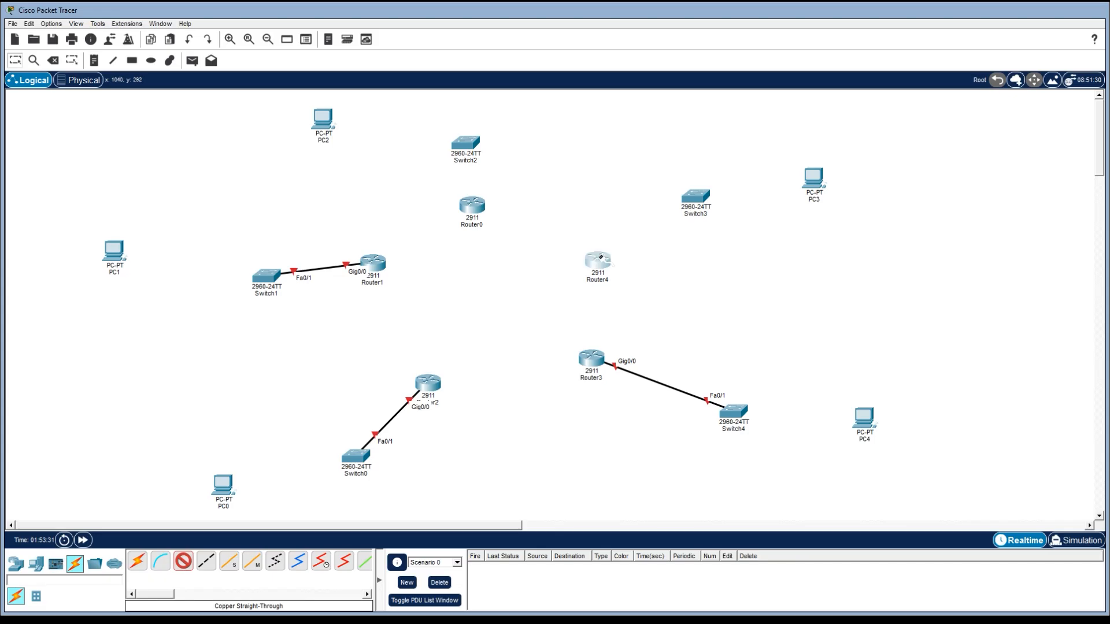
click(685, 204)
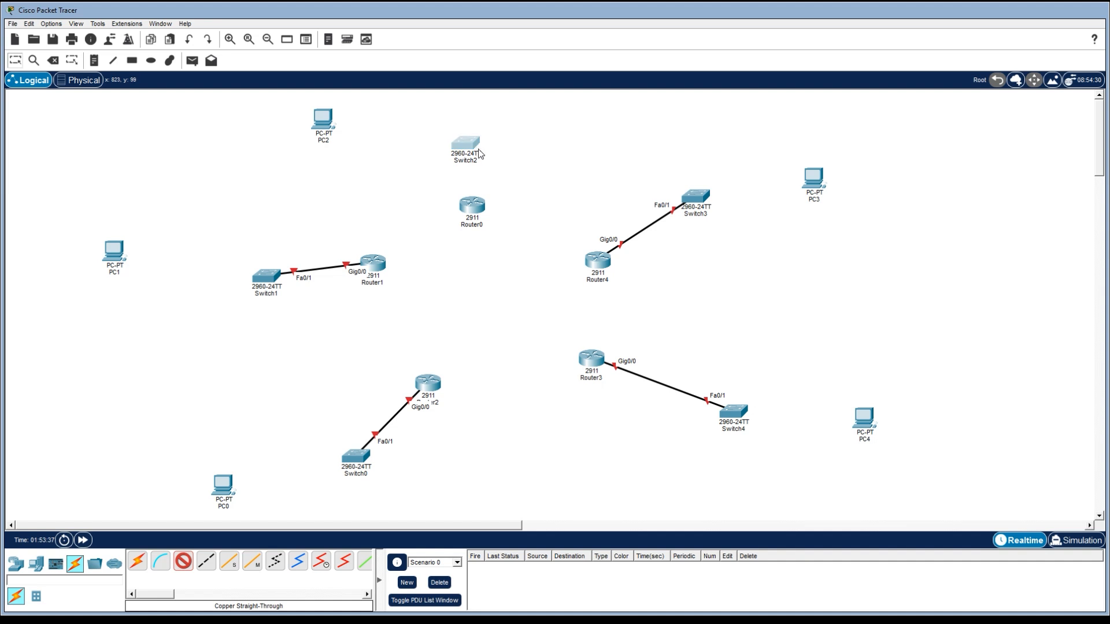
click(538, 167)
- Connect each PC's Fa0 port to Fa0/2 on its nearby switch with copper straight-through cables
click(325, 120)
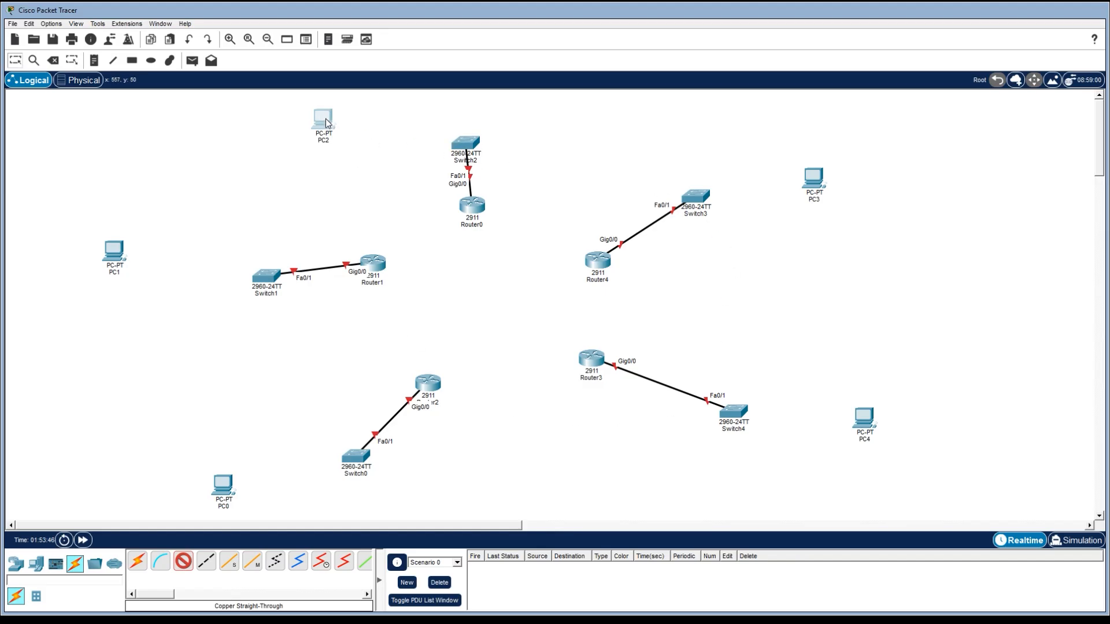
click(368, 160)
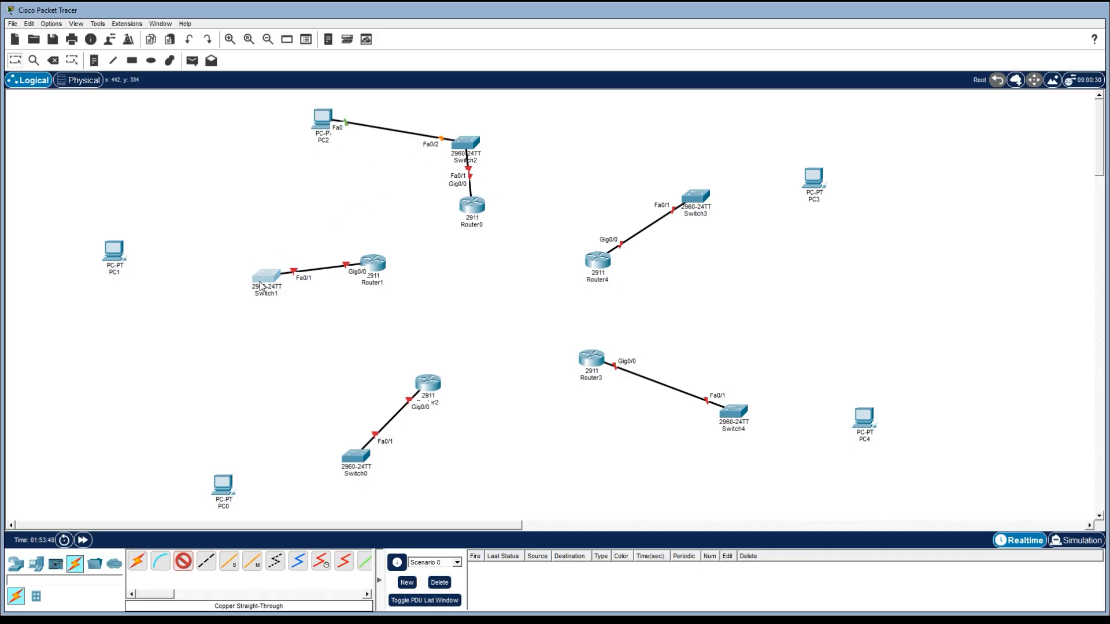
click(112, 259)
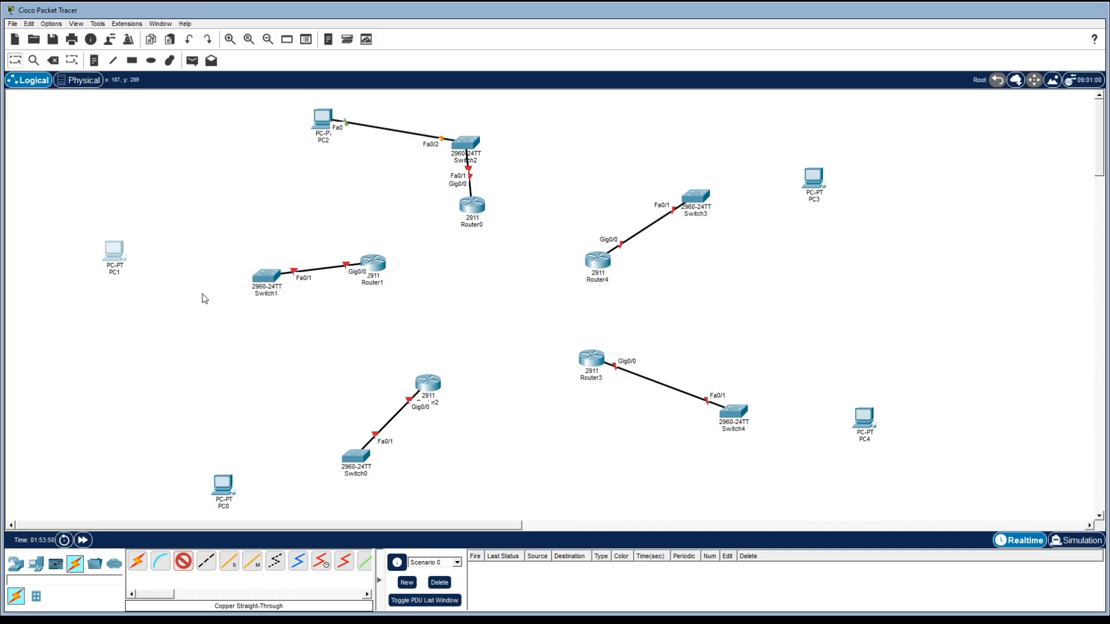
click(162, 294)
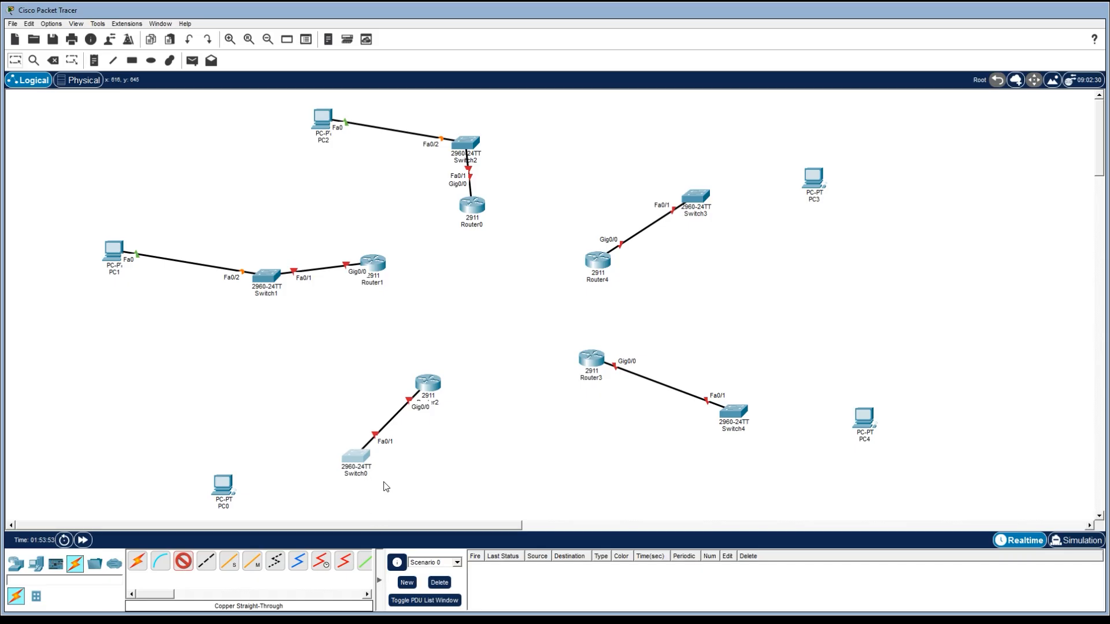
click(220, 488)
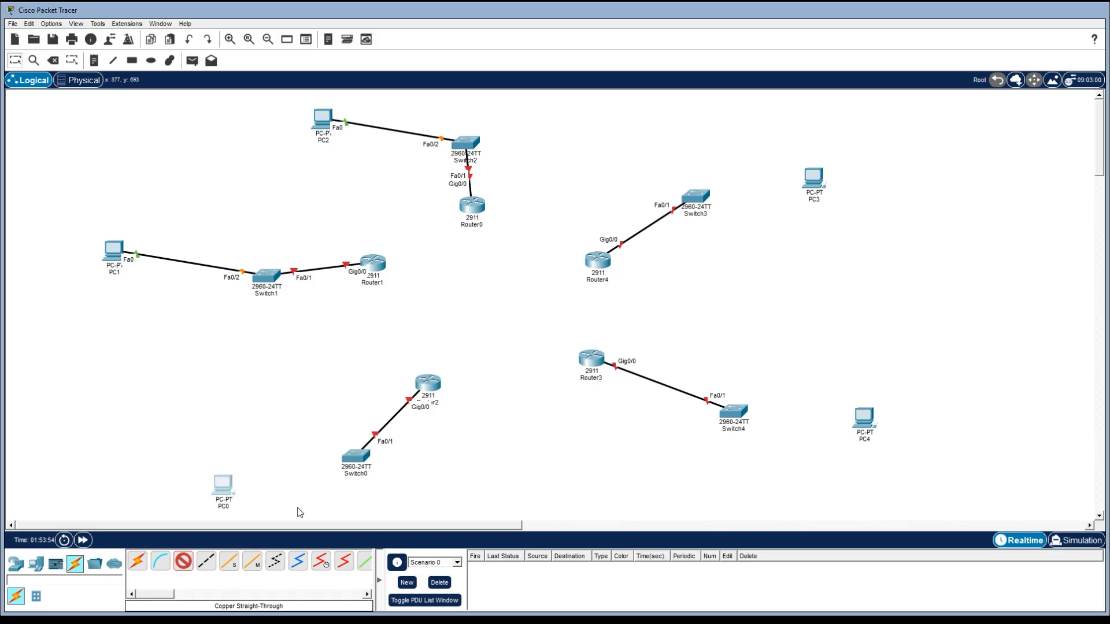
click(268, 533)
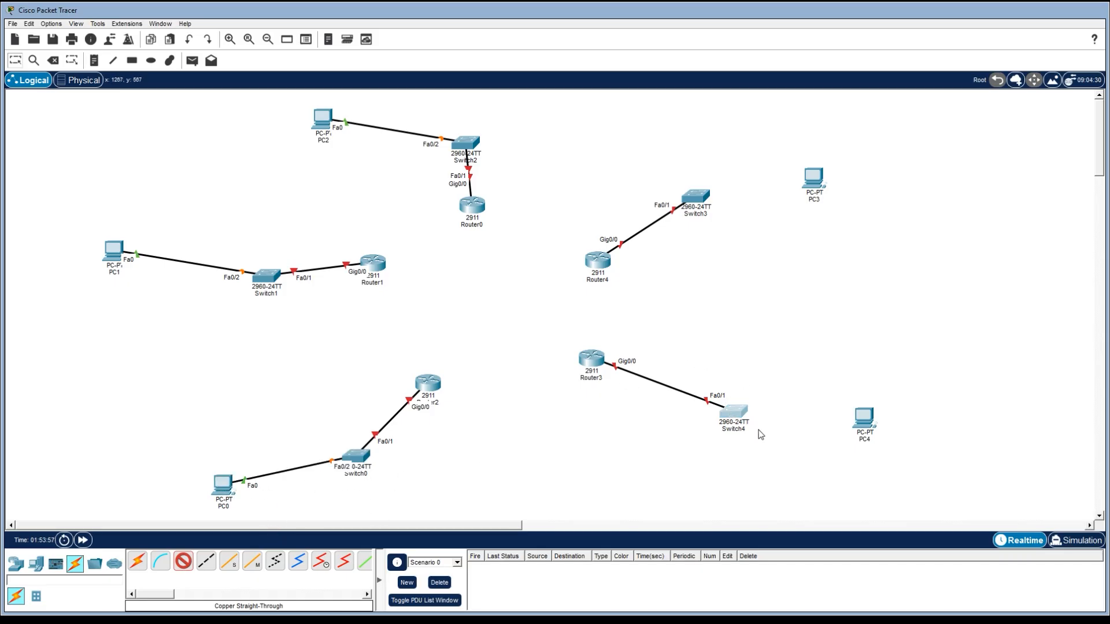
click(885, 466)
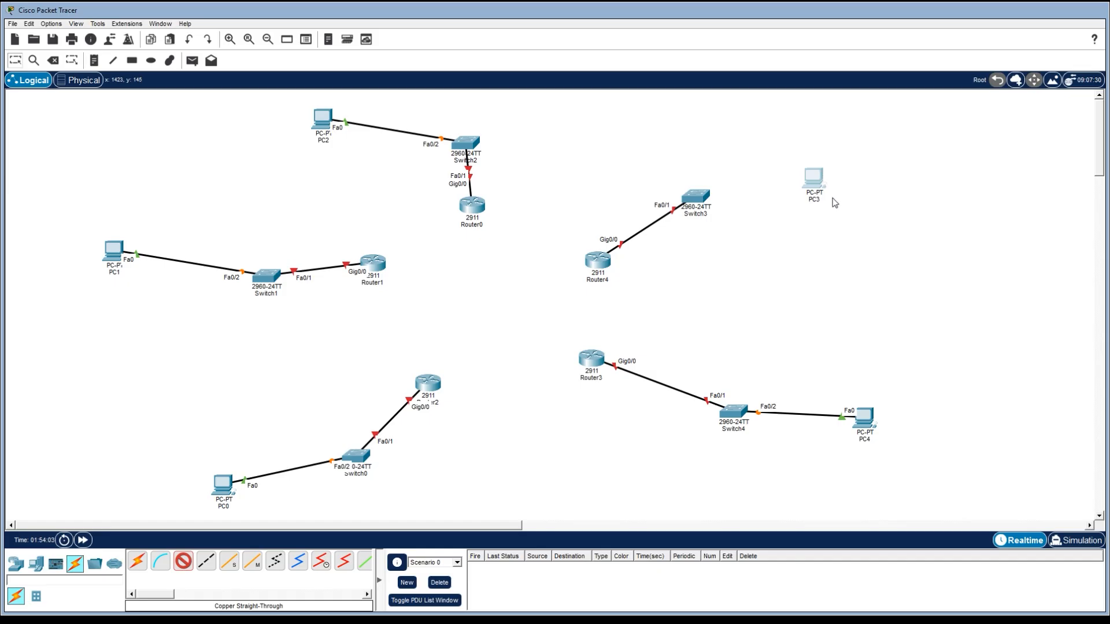
click(850, 225)
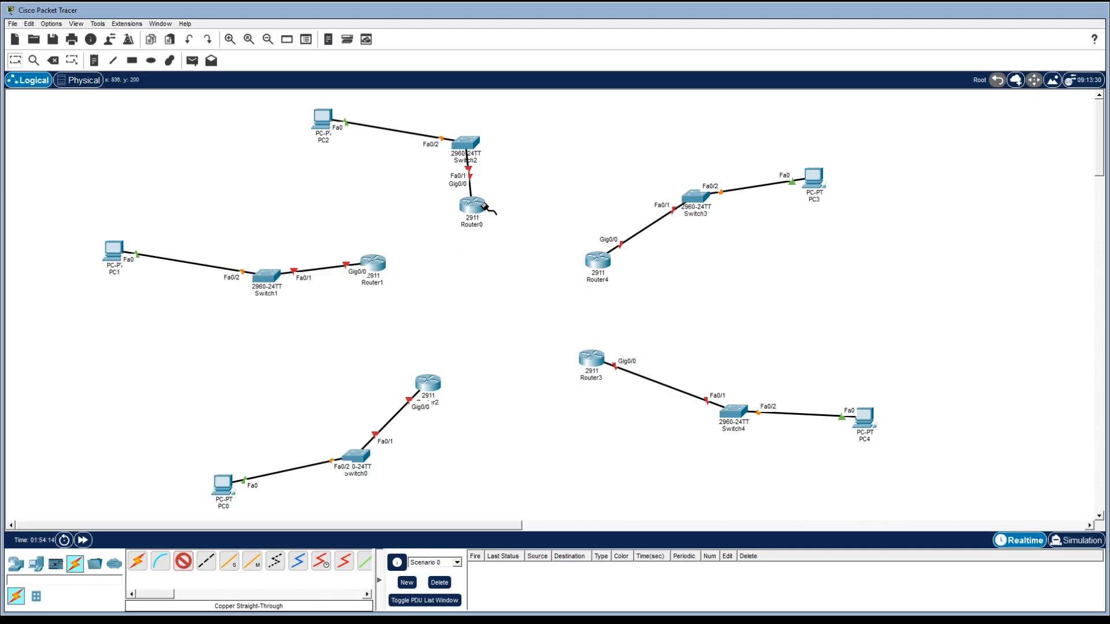
- Cable Router0 to Router1 between their Gig0/1 ports, Router0 Gig0/2 to Router4 Gig0/1, and Router4 Gig0/2 to Router3 Gig0/1
click(511, 244)
click(473, 204)
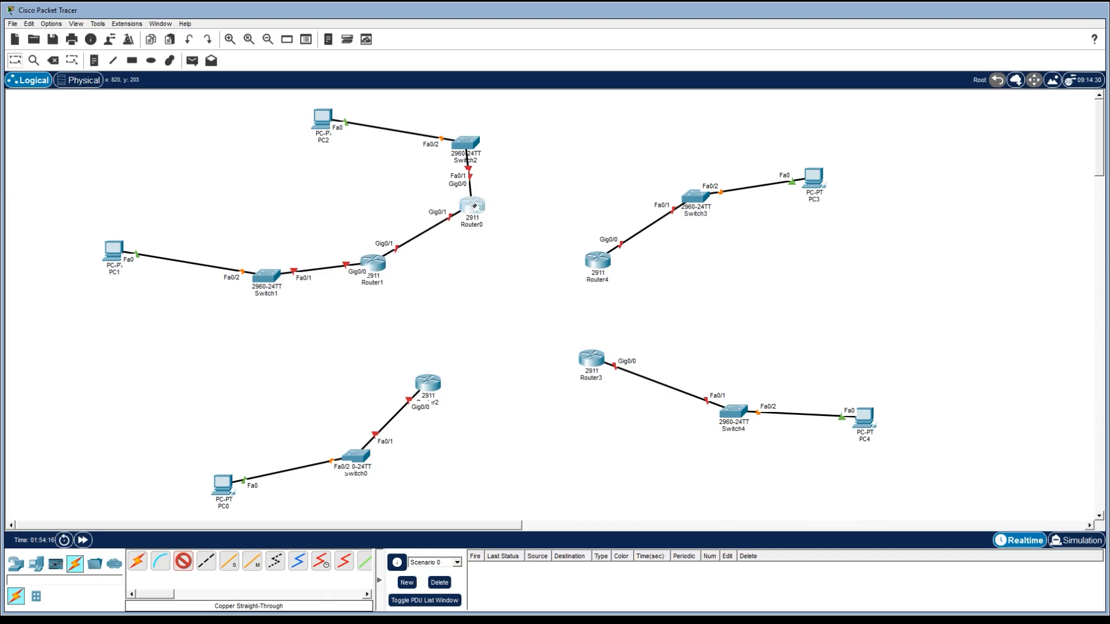
click(526, 239)
click(606, 261)
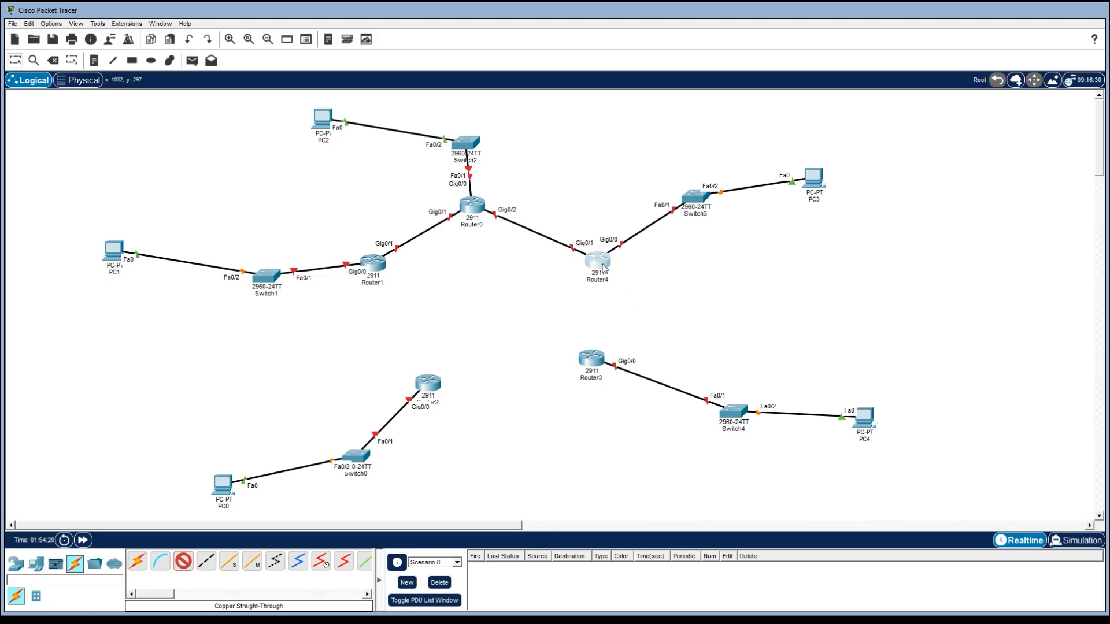
click(593, 356)
click(595, 356)
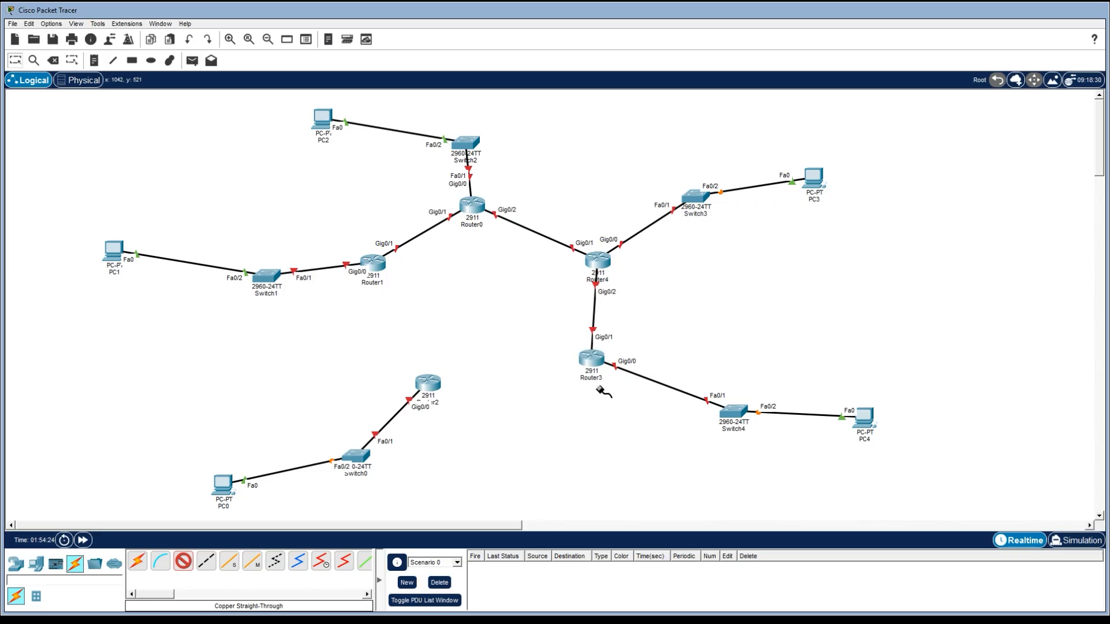
click(432, 382)
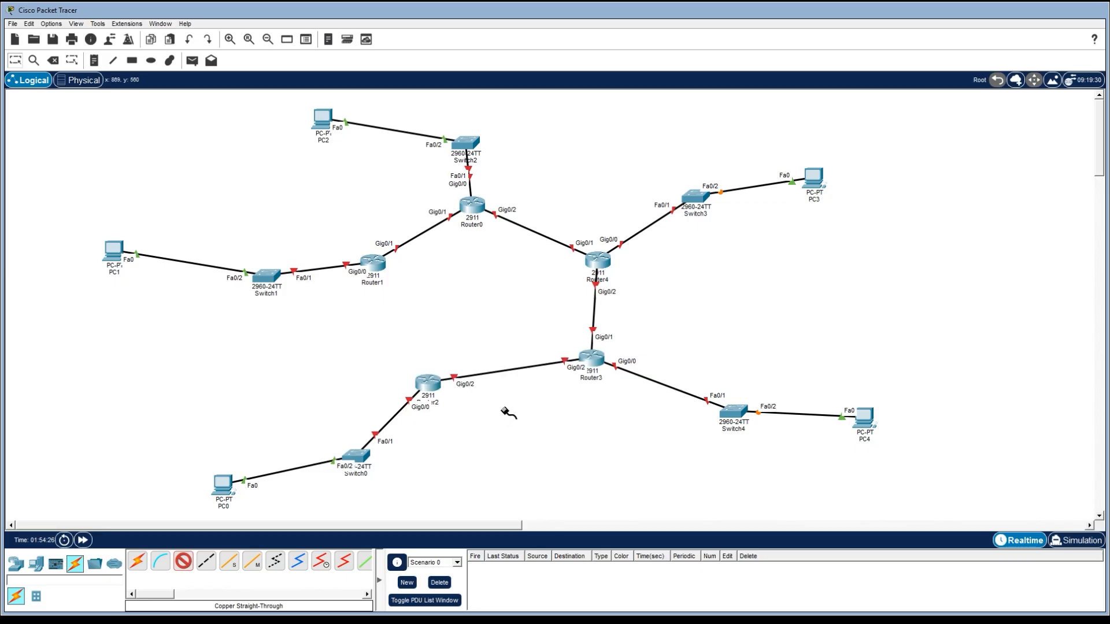
key(ctrl+z)
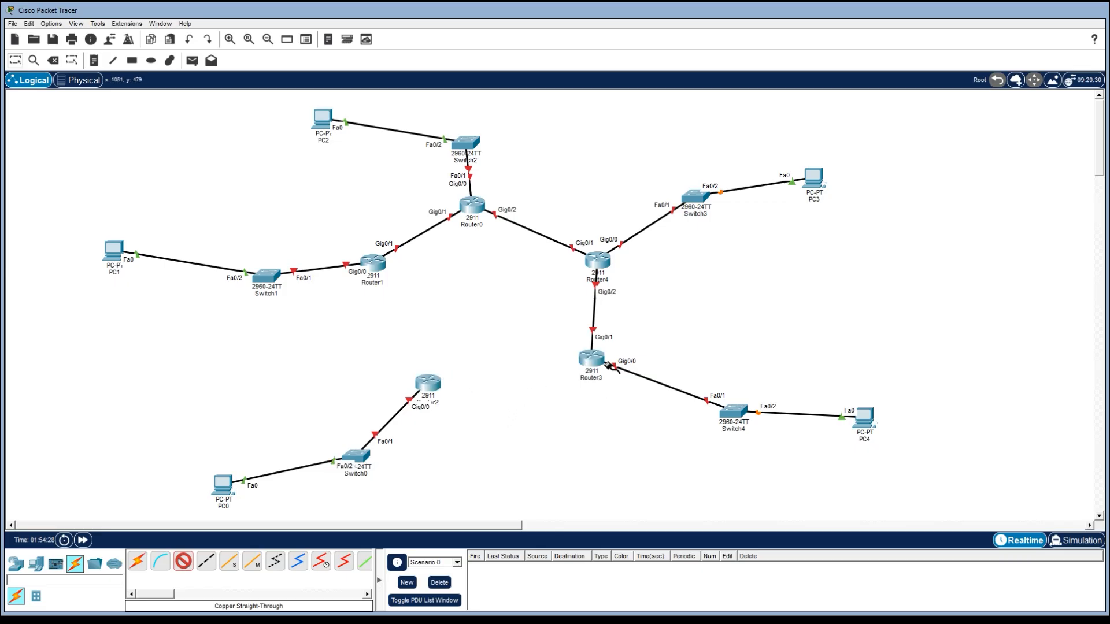
- Close the router ring by cabling Router3 Gig0/2 to Router2 Gig0/1 and Router2 Gig0/2 to Router1 Gig0/2
click(599, 357)
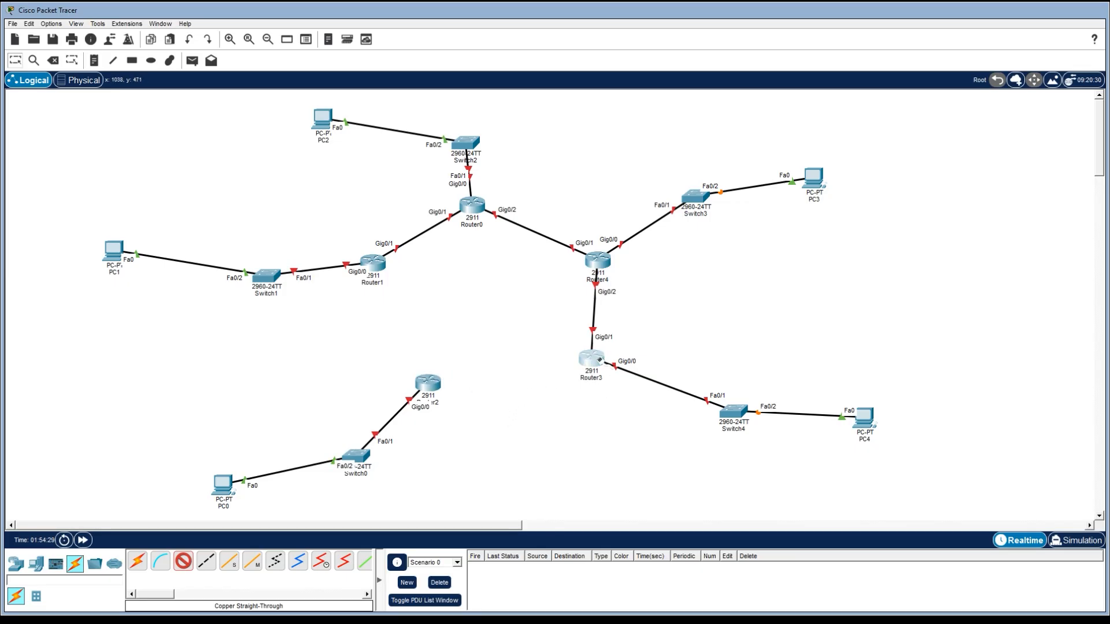
click(437, 382)
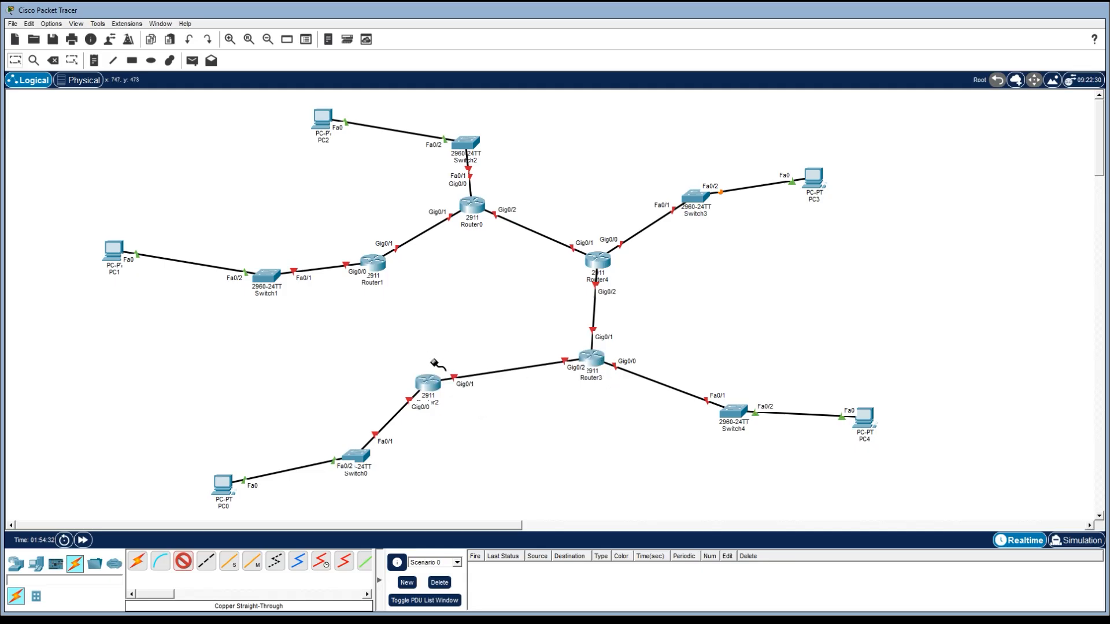
click(435, 381)
click(377, 265)
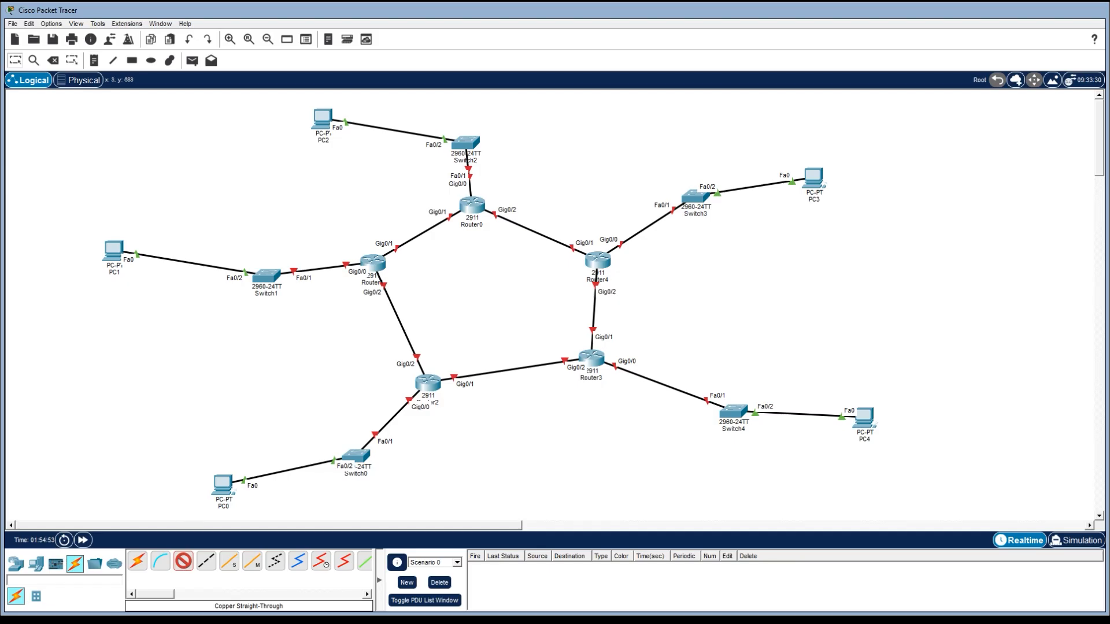
- Add a note reading 192.168.10.1 just above the link between Switch1 and Router1
key(alt+Tab)
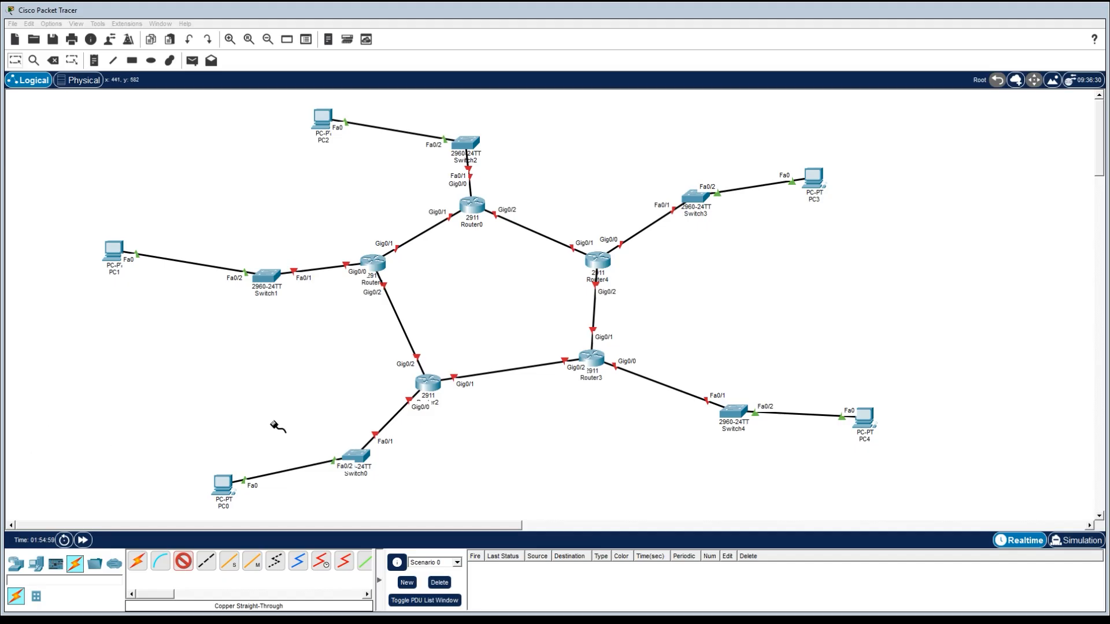
click(131, 562)
click(95, 60)
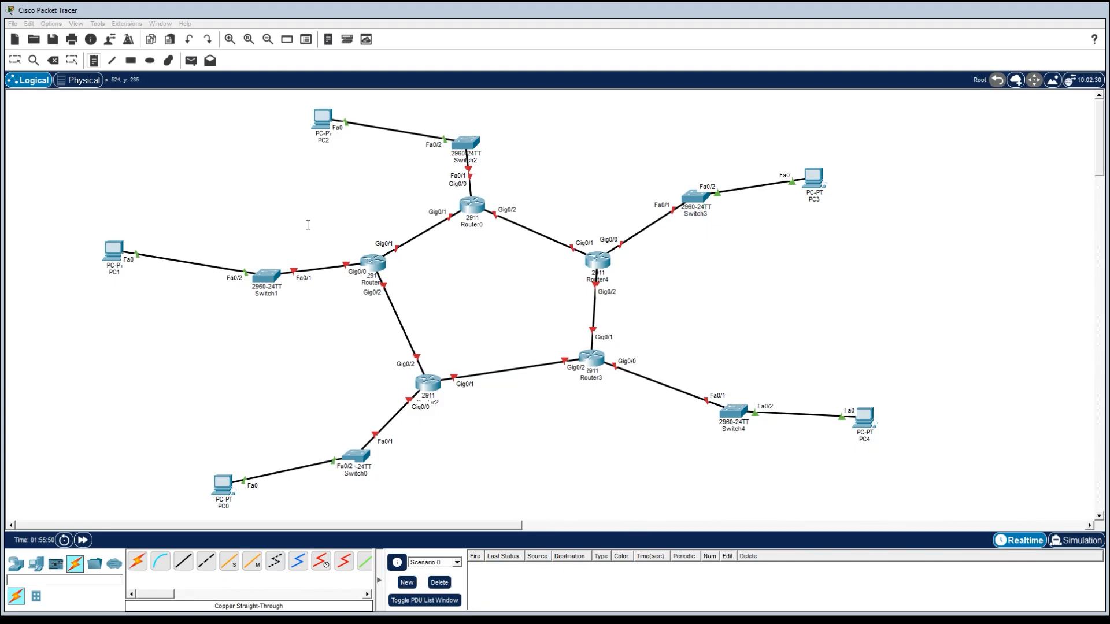
click(15, 60)
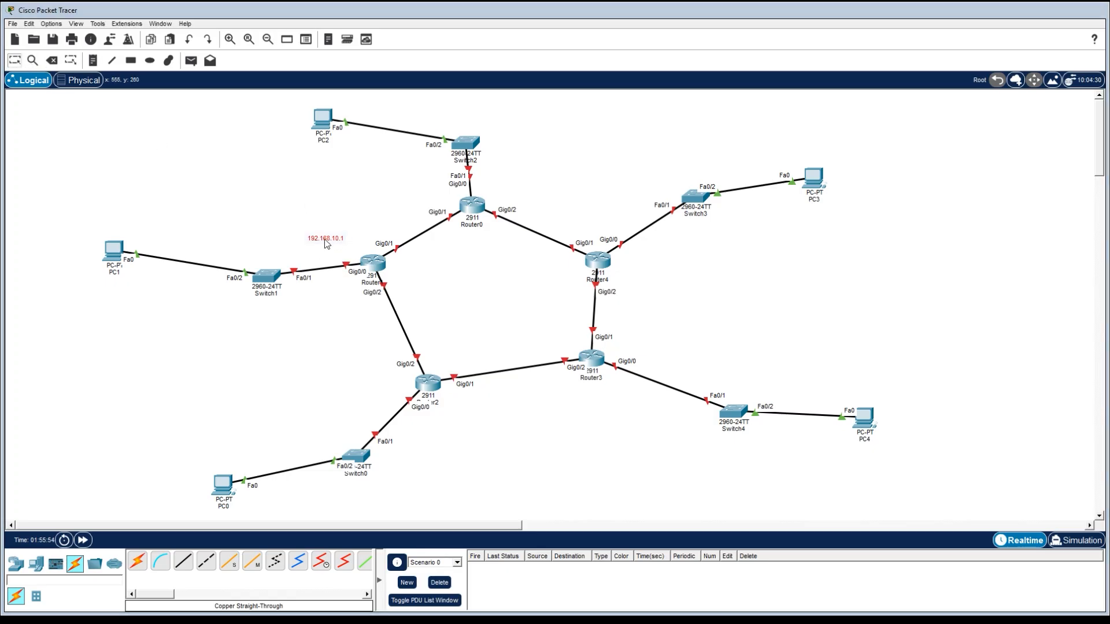
drag(331, 242, 308, 251)
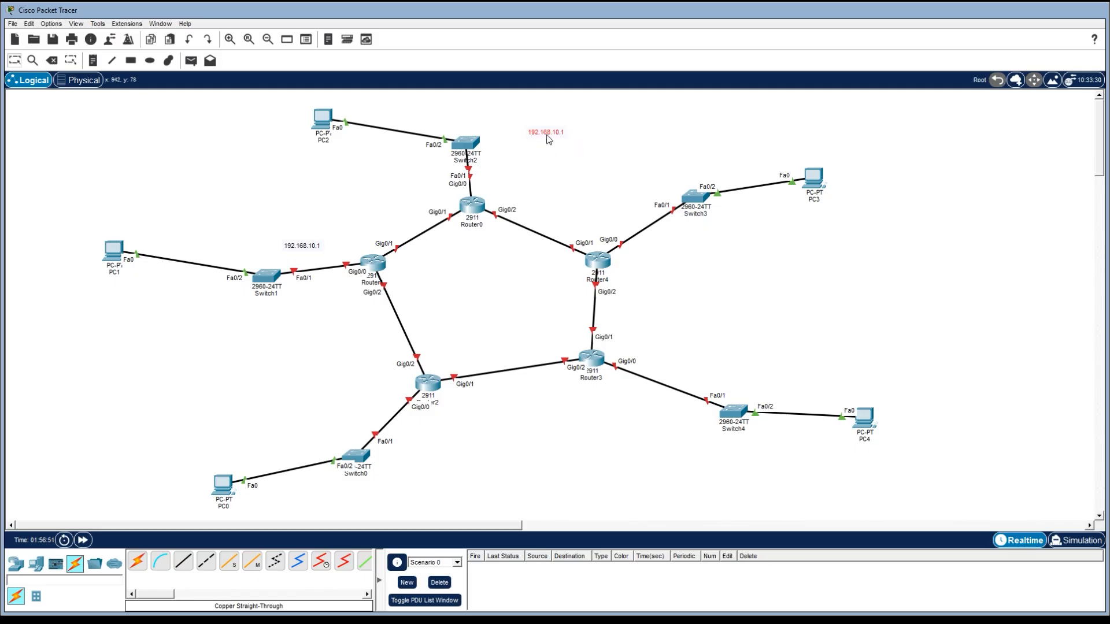
- Duplicate the 192.168.10.1 note four times, placing one copy each near Switch2, Switch3, Switch4 and Switch0
key(ctrl+v)
text(192.168.10.1)
text(192.168.10.1)
- Change the copied notes to 192.168.20.1 near Switch2, 192.168.30.1 near Switch3, 192.168.40.1 near Switch4 and 192.168.50.1 near Switch0
click(546, 132)
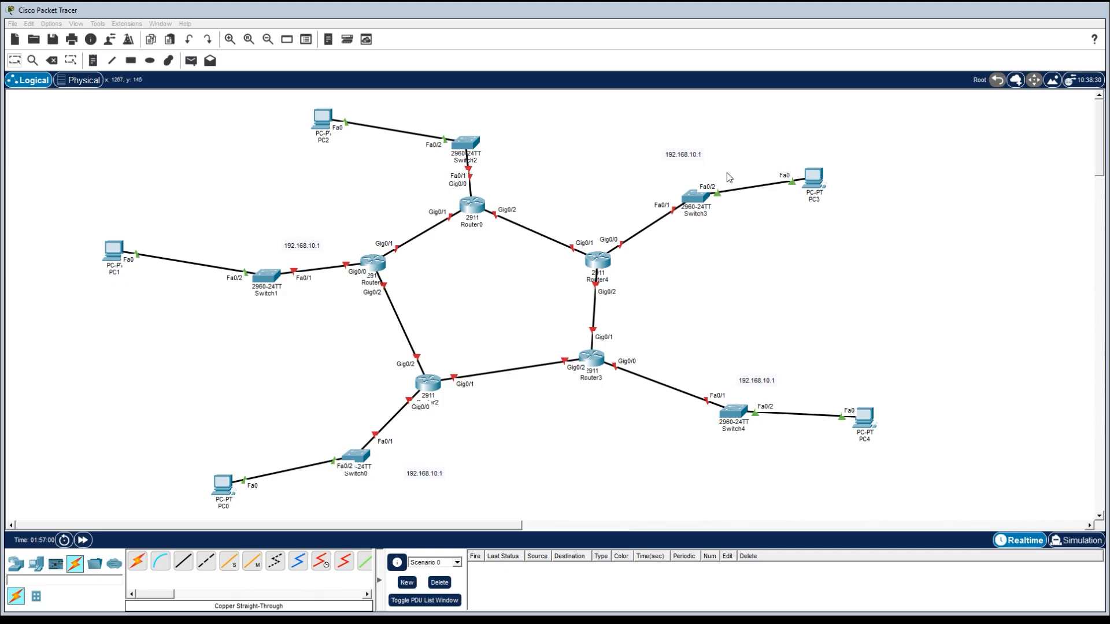
click(677, 151)
click(693, 155)
click(752, 413)
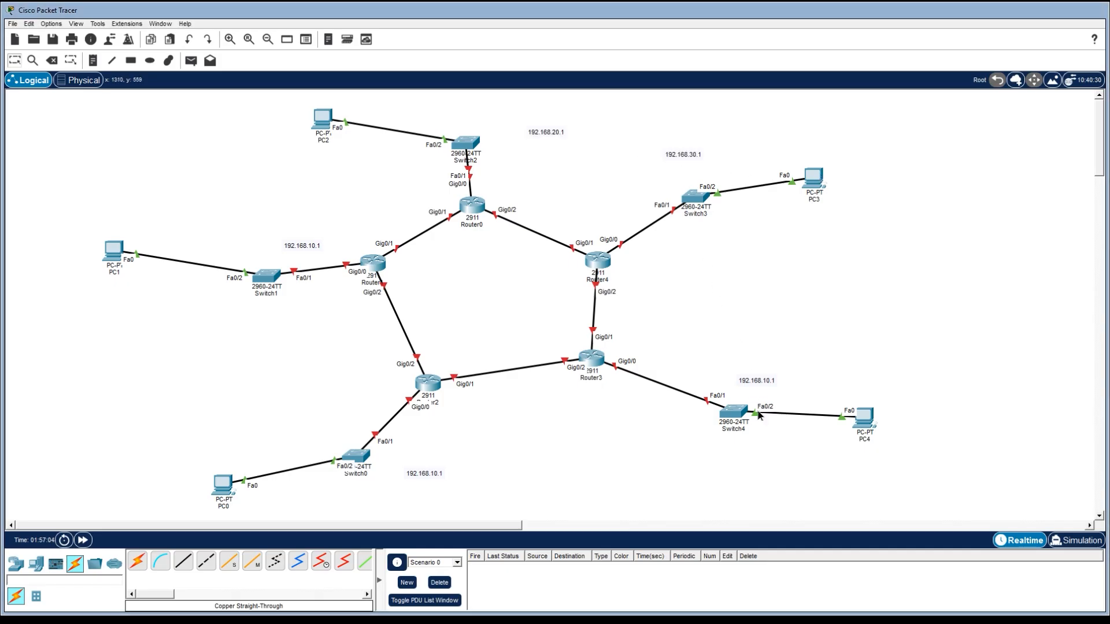
click(759, 382)
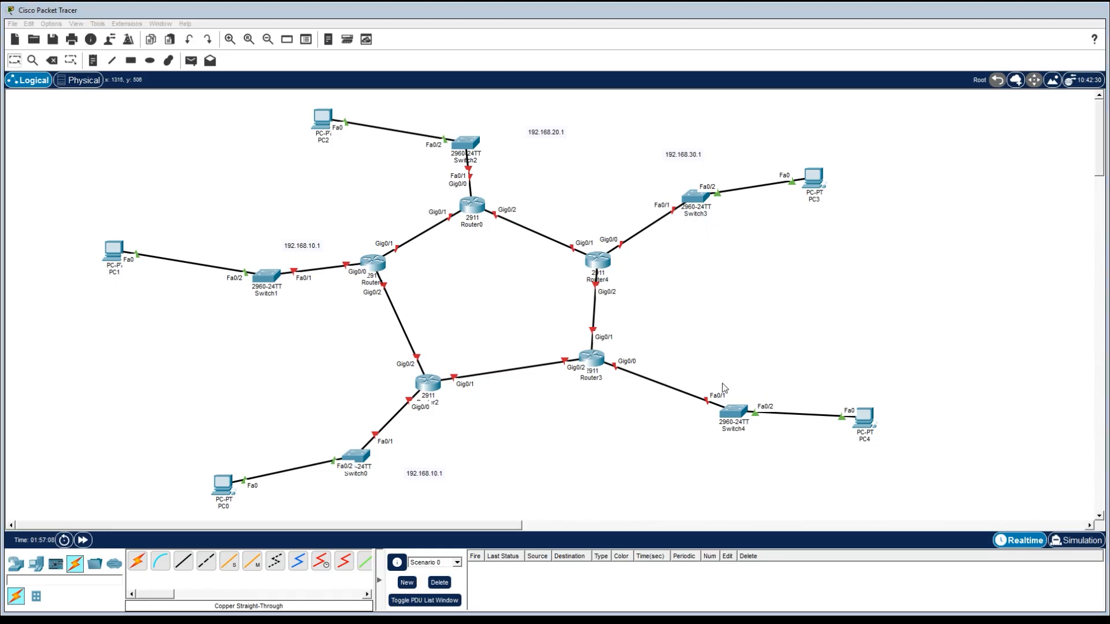
click(630, 389)
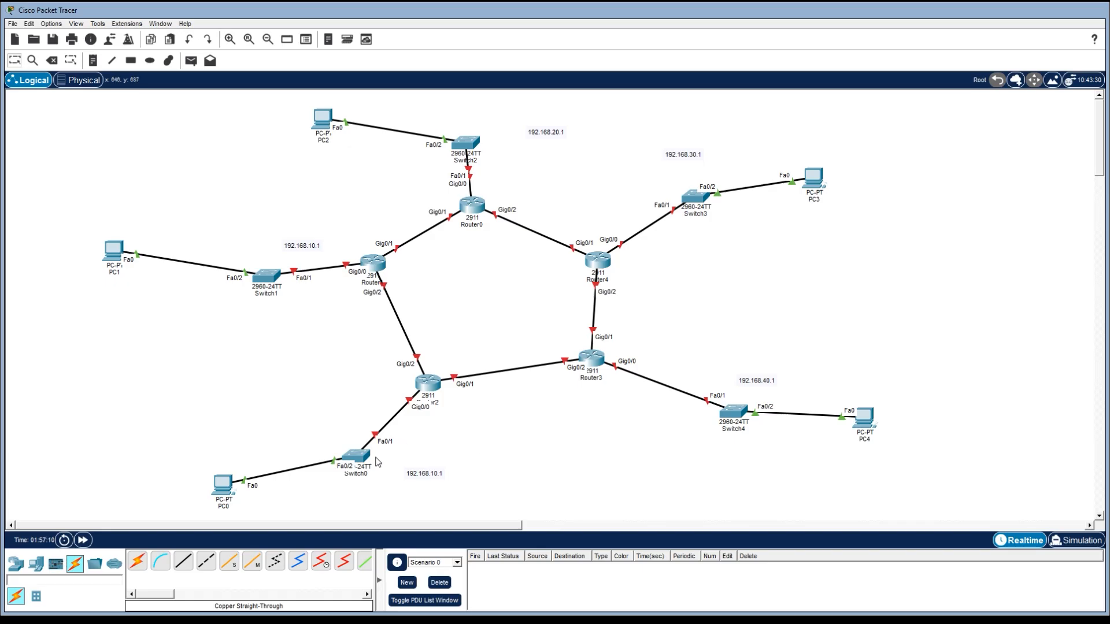
click(433, 479)
click(434, 479)
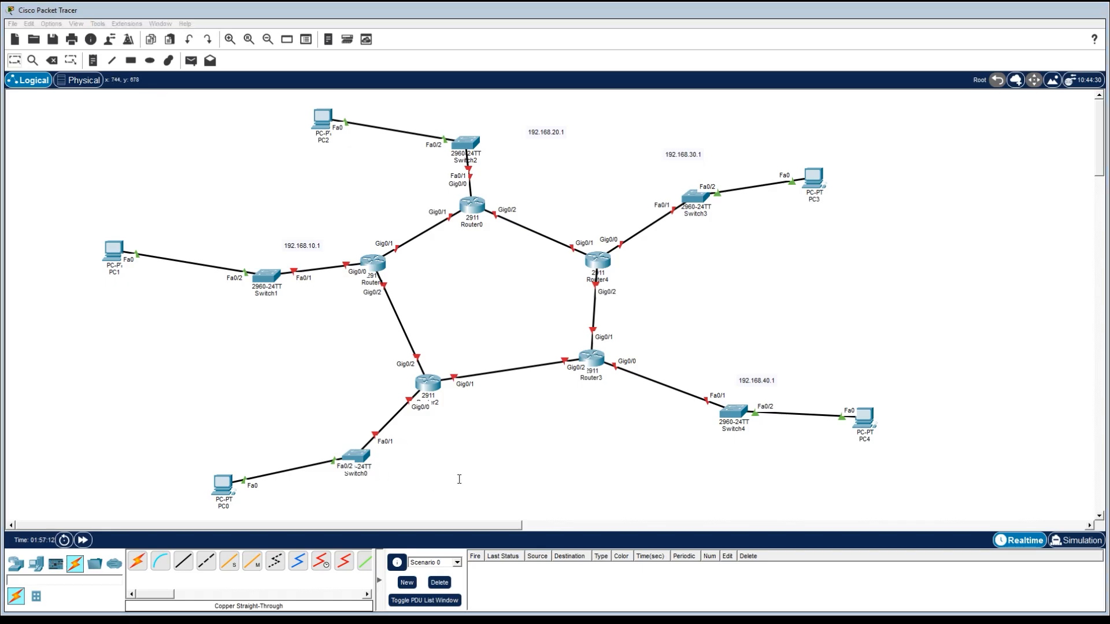
click(473, 433)
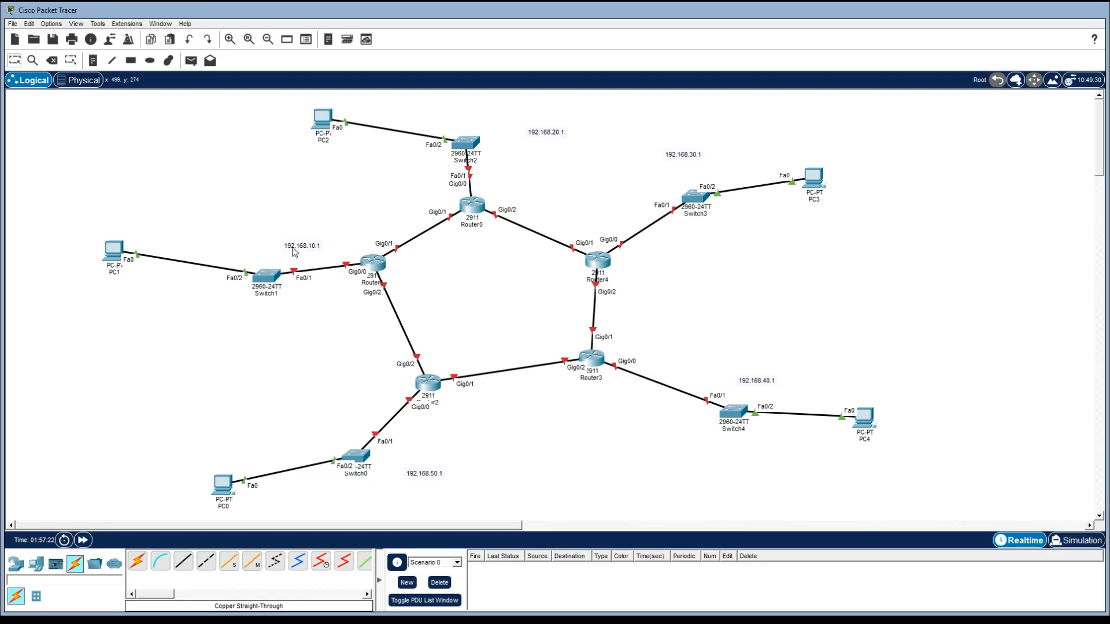
- Label the Router1–Router0 link with notes 10.0.12.1 at Router1's Gig0/1 and 10.0.12.2 at Router0's Gig0/1
click(382, 214)
click(400, 216)
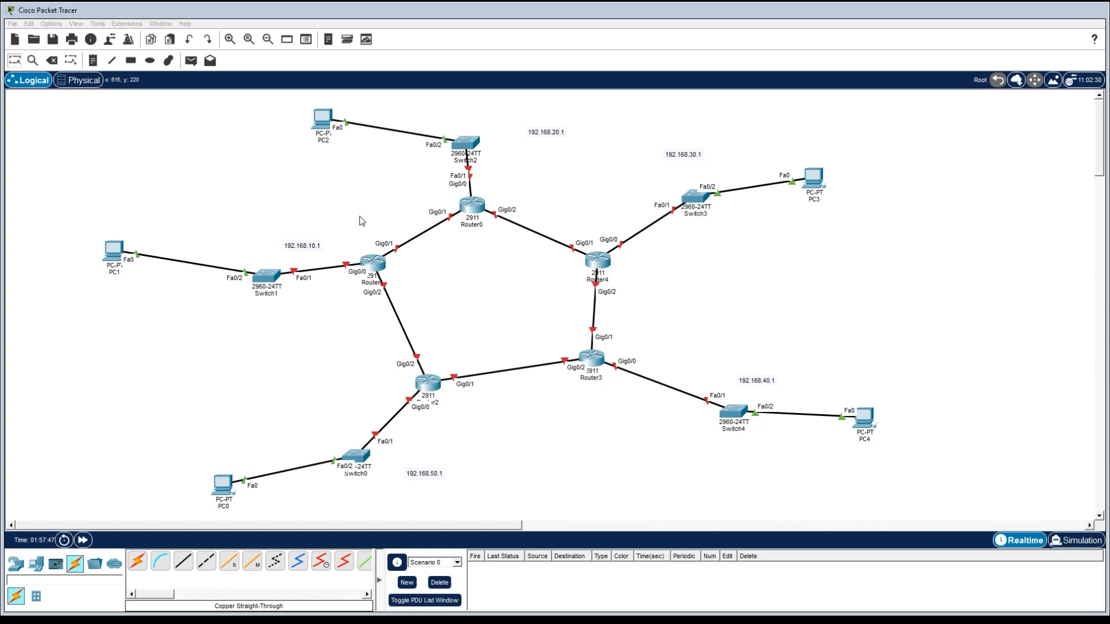
click(373, 176)
drag(403, 223, 384, 232)
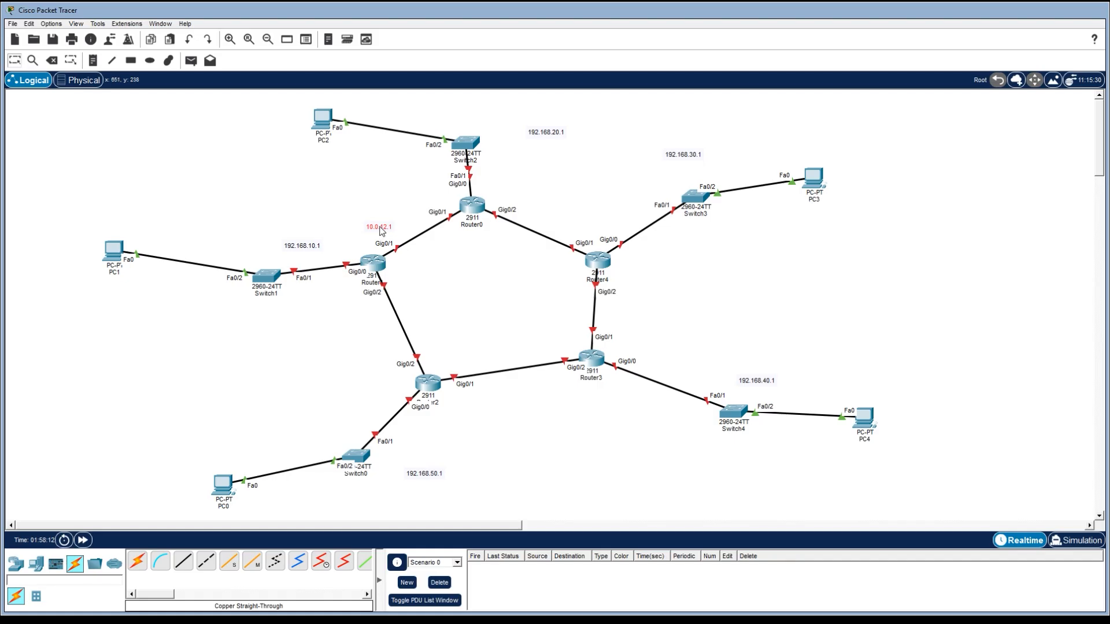
drag(381, 230, 421, 193)
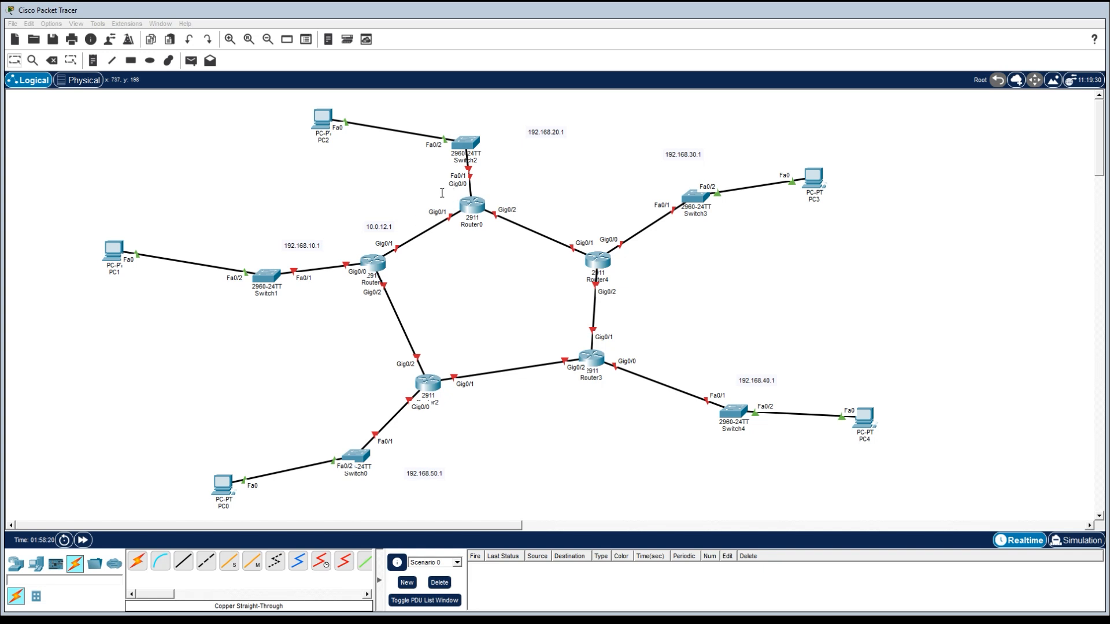
click(453, 256)
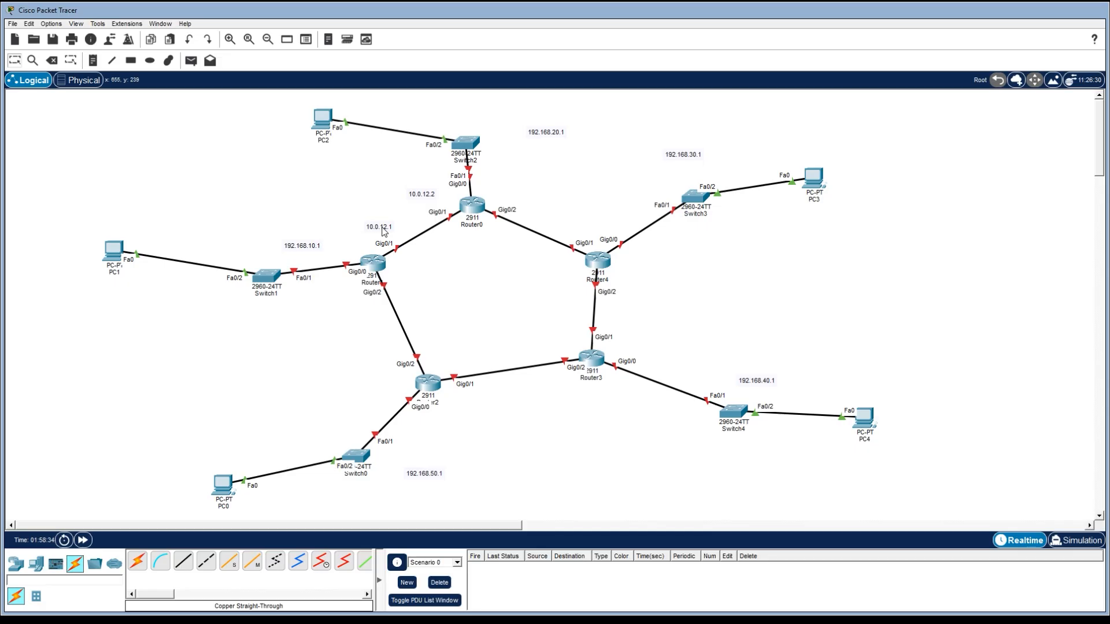
- Label the Router0–Router4 link with notes 10.0.23.1 at Router0's Gig0/2 and 10.0.23.2 at Router4's Gig0/1
key(ctrl+v)
click(531, 194)
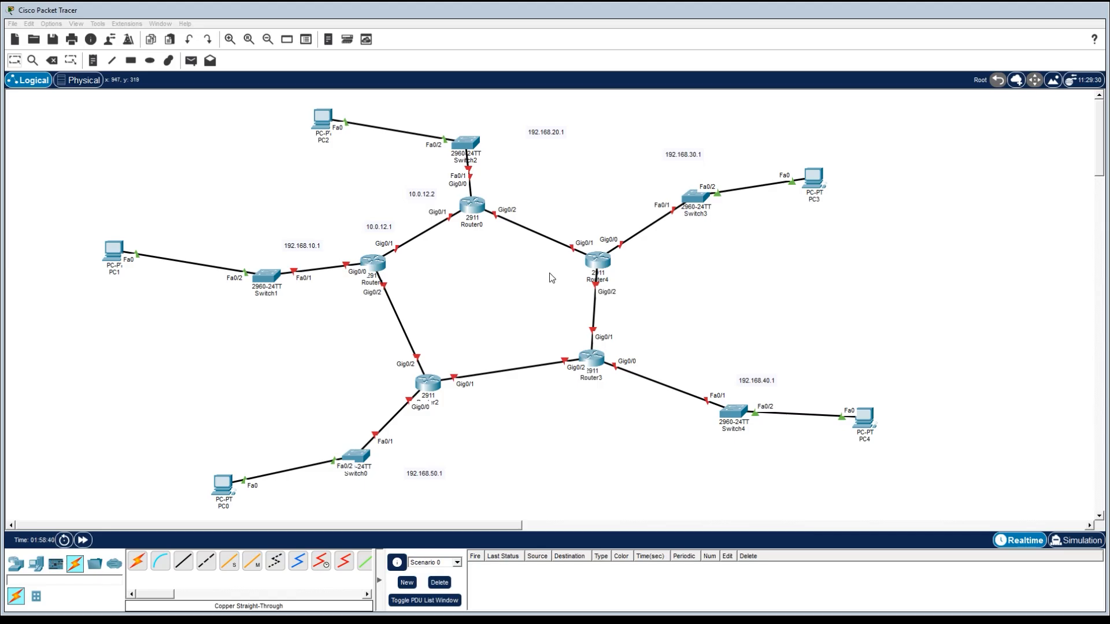
click(544, 177)
drag(582, 225, 571, 219)
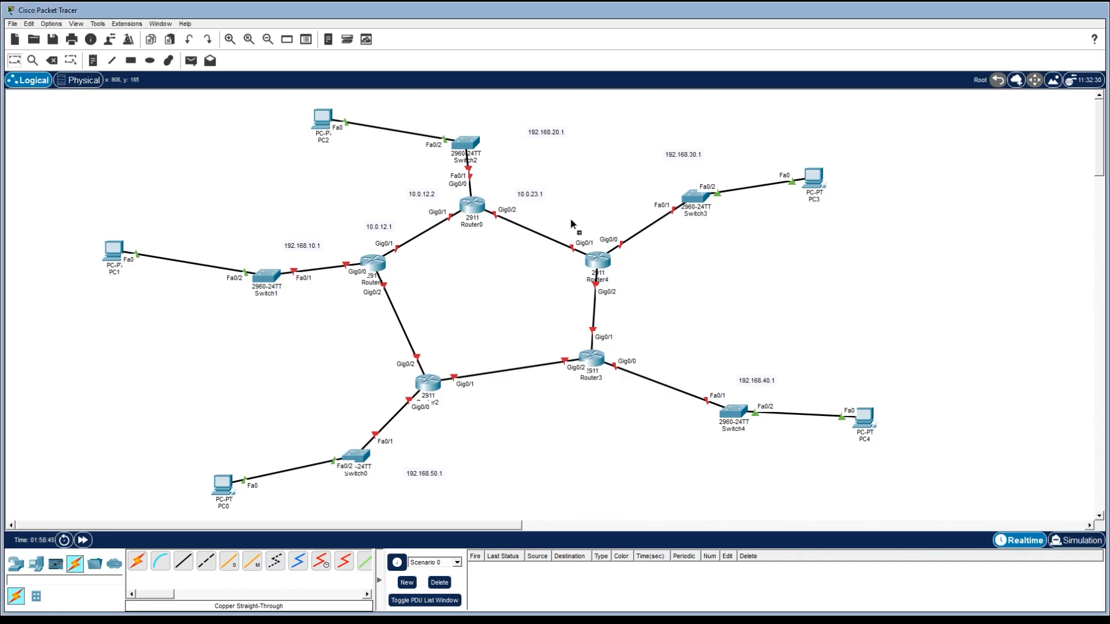
click(598, 223)
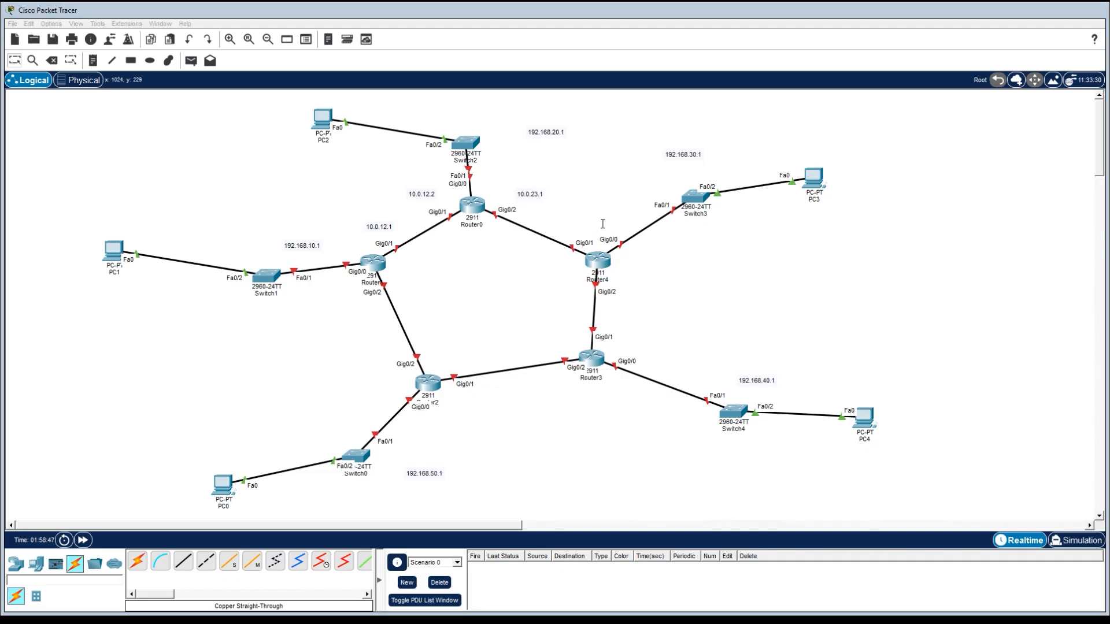
key(BackSpace)
text(2)
click(594, 189)
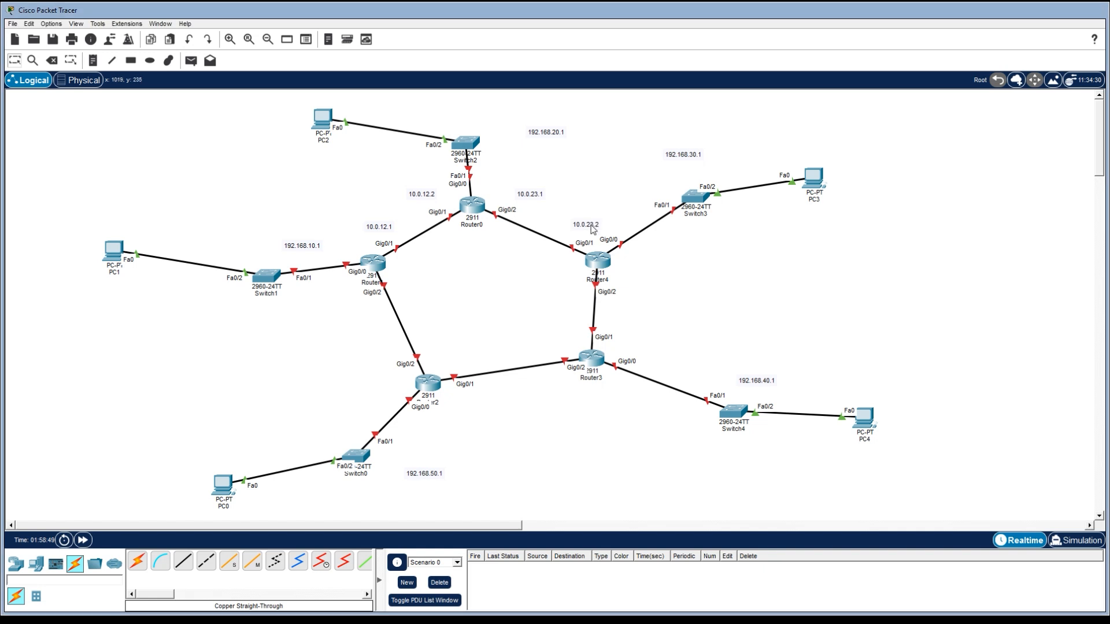
- Label the Router4–Router3 link with notes 10.0.34.1 at Router4's Gig0/2 and 10.0.34.2 at Router3's Gig0/1
click(652, 288)
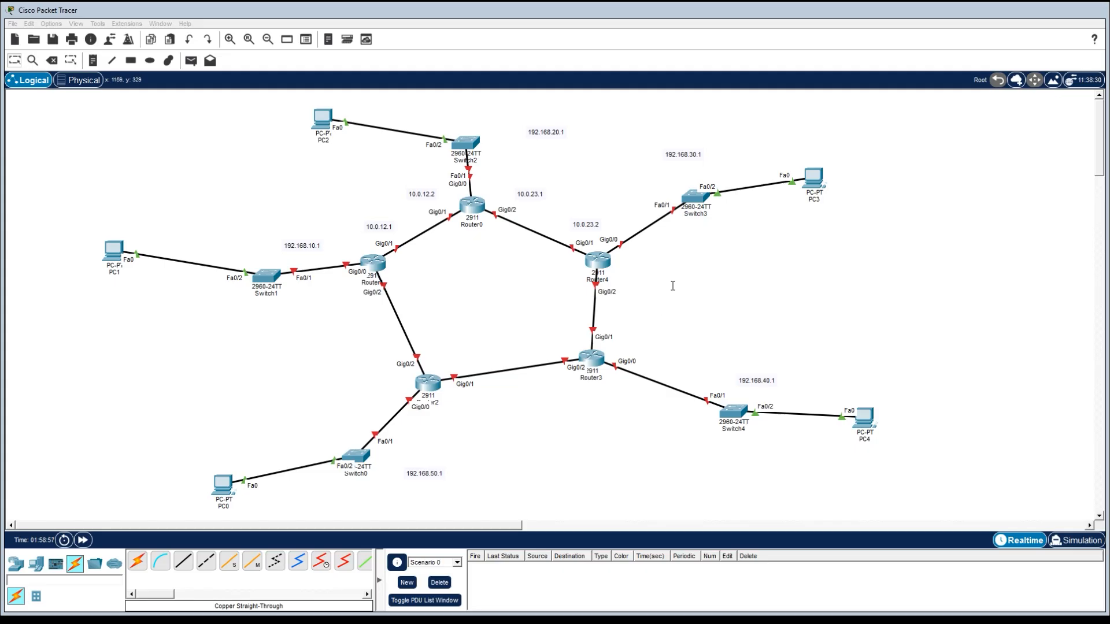
click(674, 258)
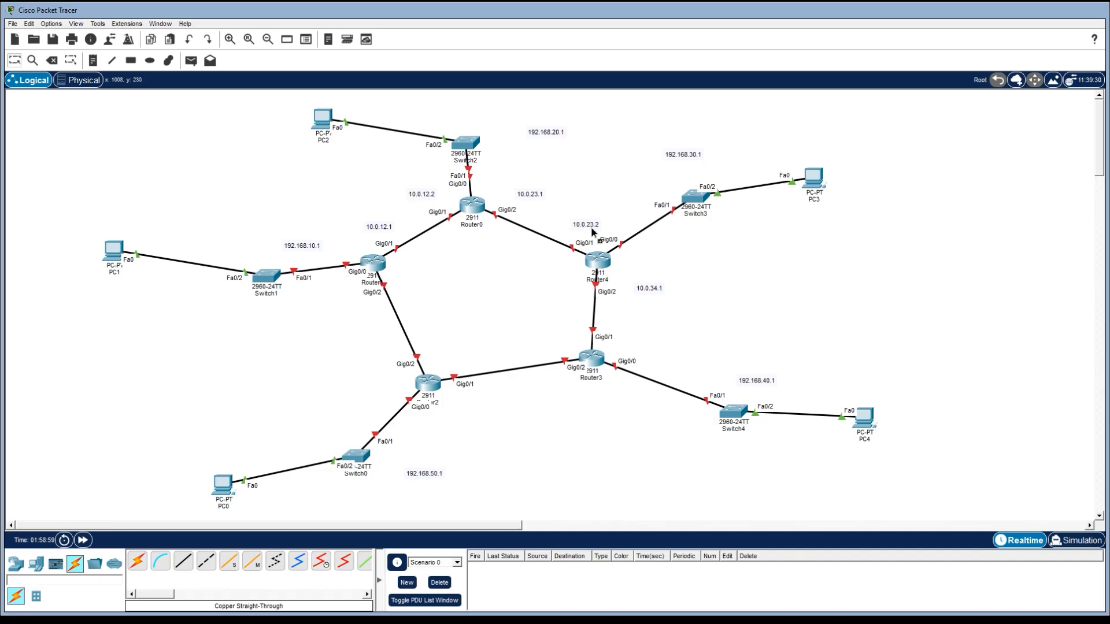
click(651, 341)
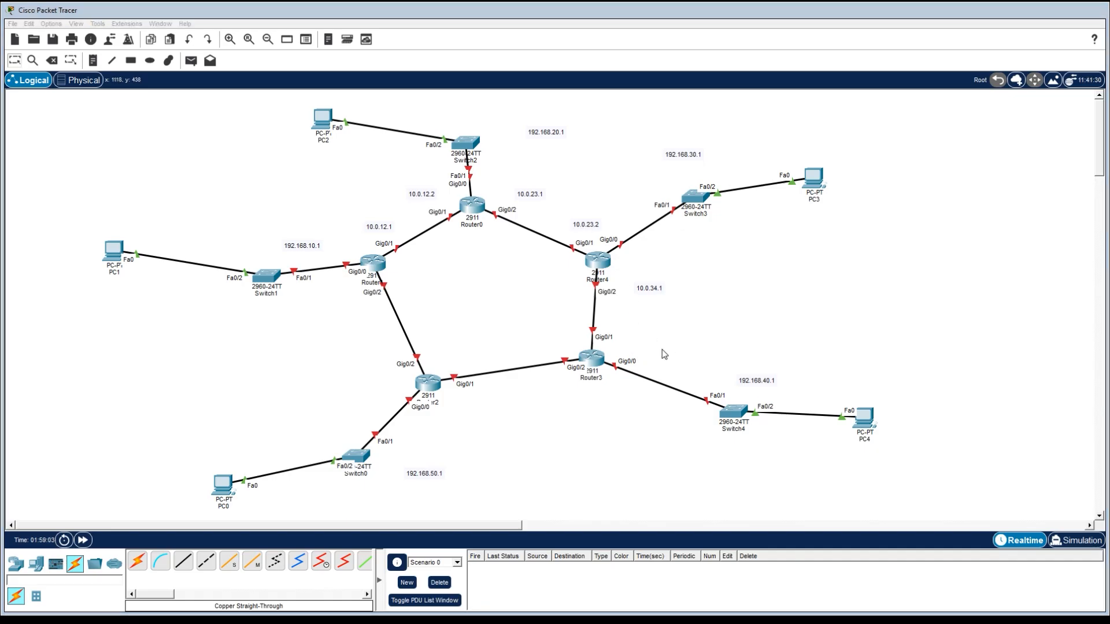
click(667, 320)
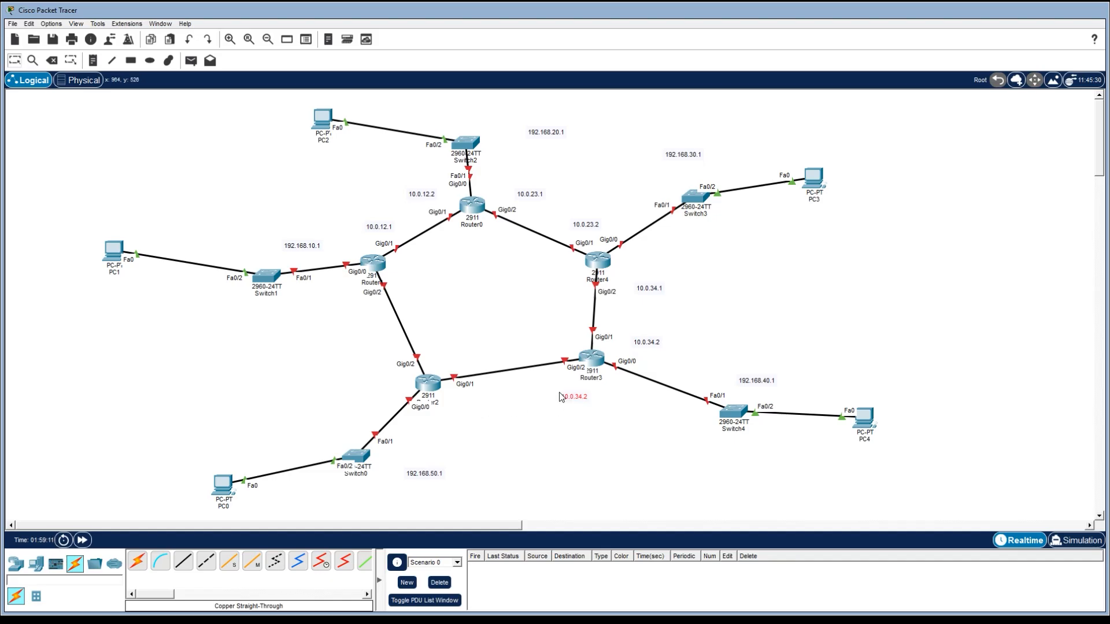
- Label the Router3–Router2 link with notes 10.0.45.1 at Router3's Gig0/2 and 10.0.45.2 at Router2's Gig0/1
click(589, 397)
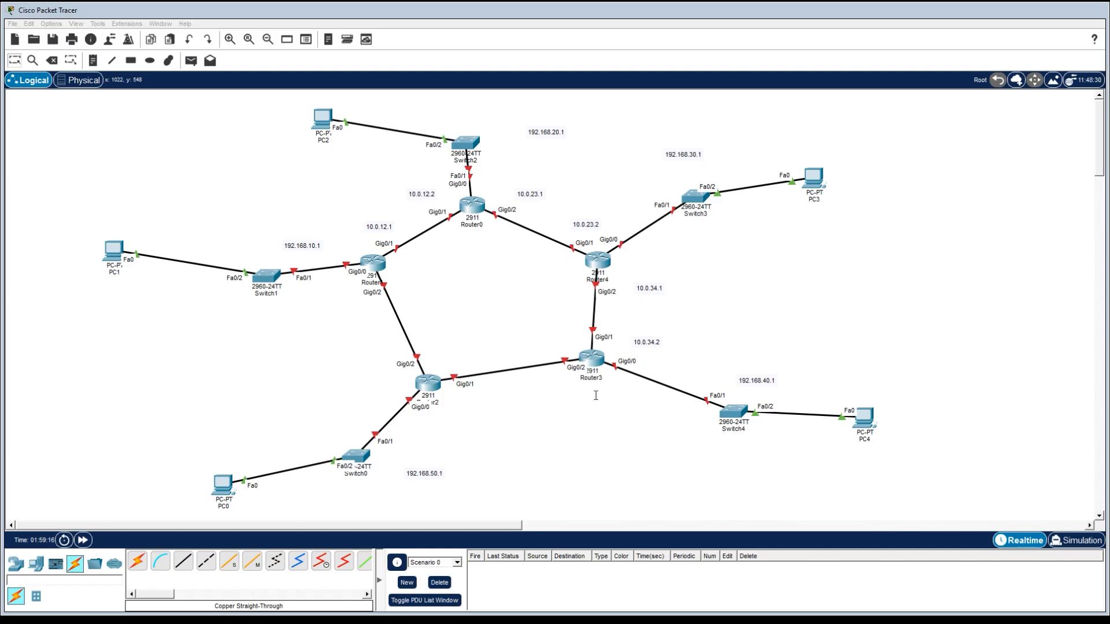
text(10.0.45.1)
click(533, 383)
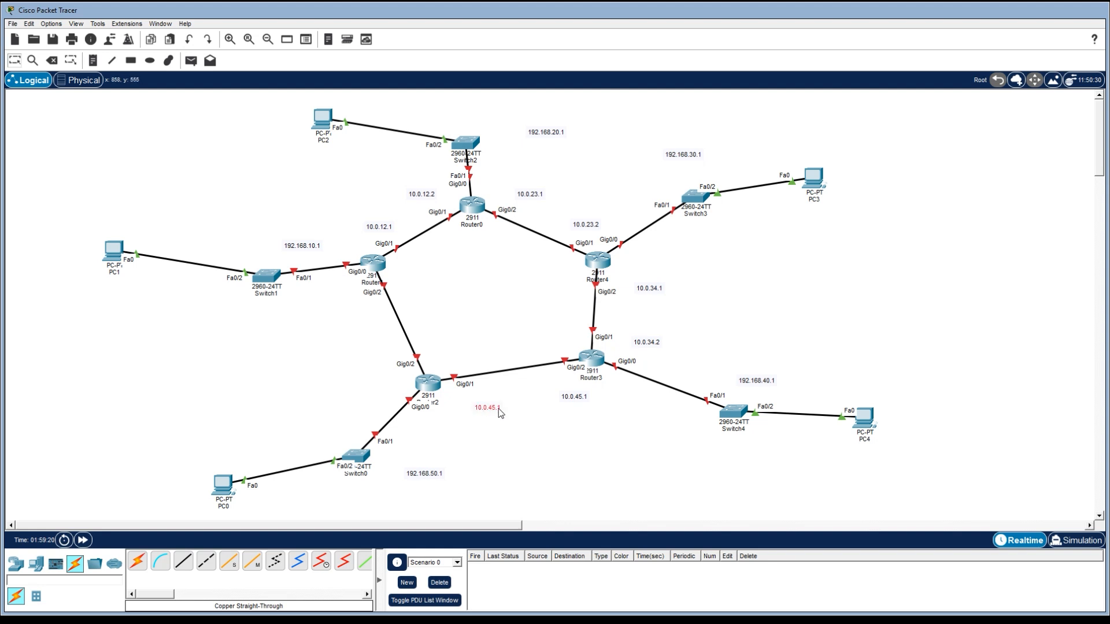
click(503, 406)
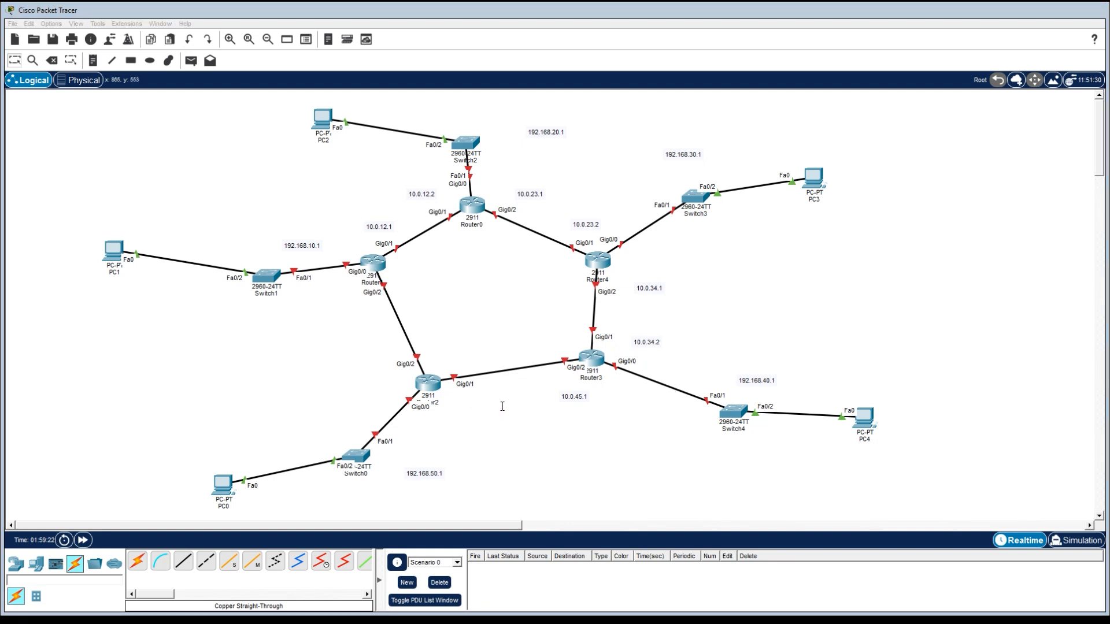
text(10.0.45.2)
click(497, 394)
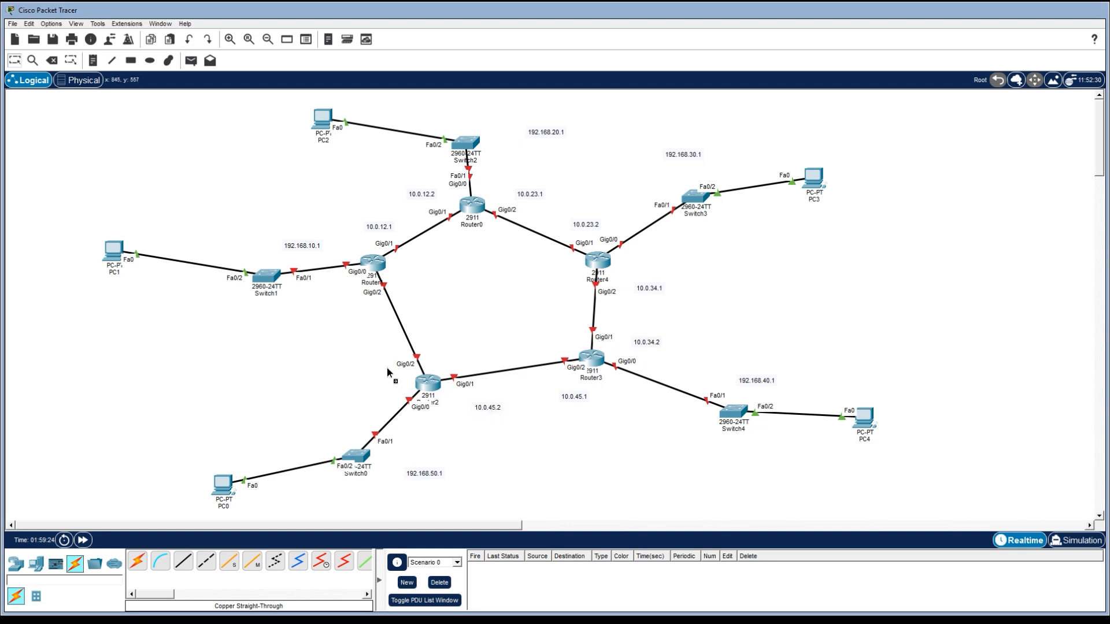
- Label the Router2–Router1 link with notes 10.0.51.1 at Router2's Gig0/2 and 10.0.51.2 at Router1's Gig0/2
drag(400, 382, 382, 371)
click(376, 355)
drag(375, 352, 358, 313)
click(373, 316)
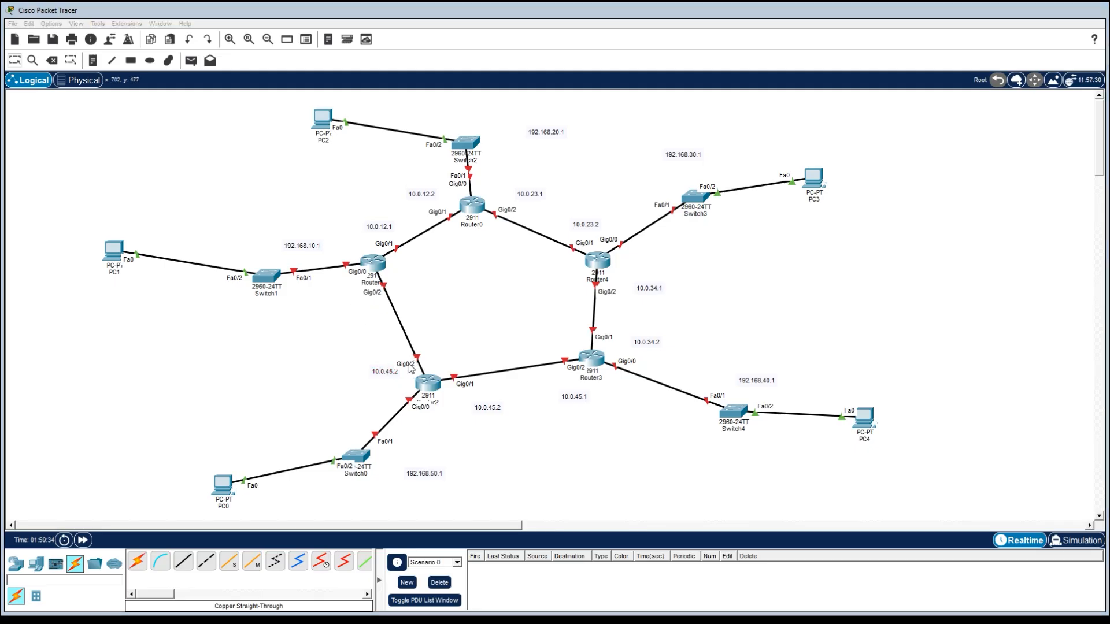
click(437, 293)
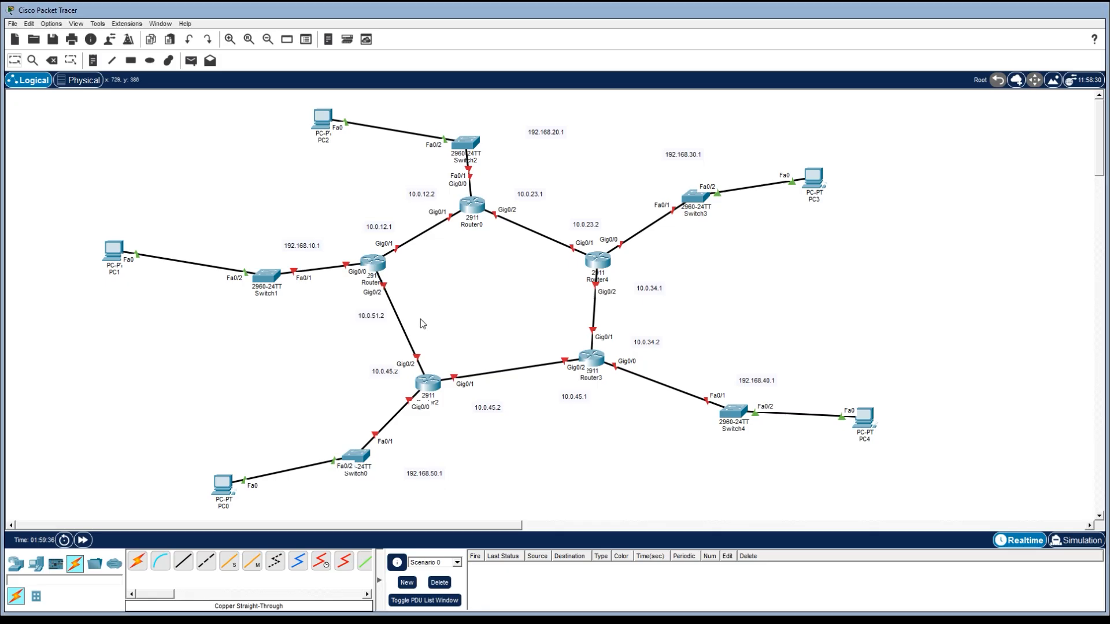
click(392, 374)
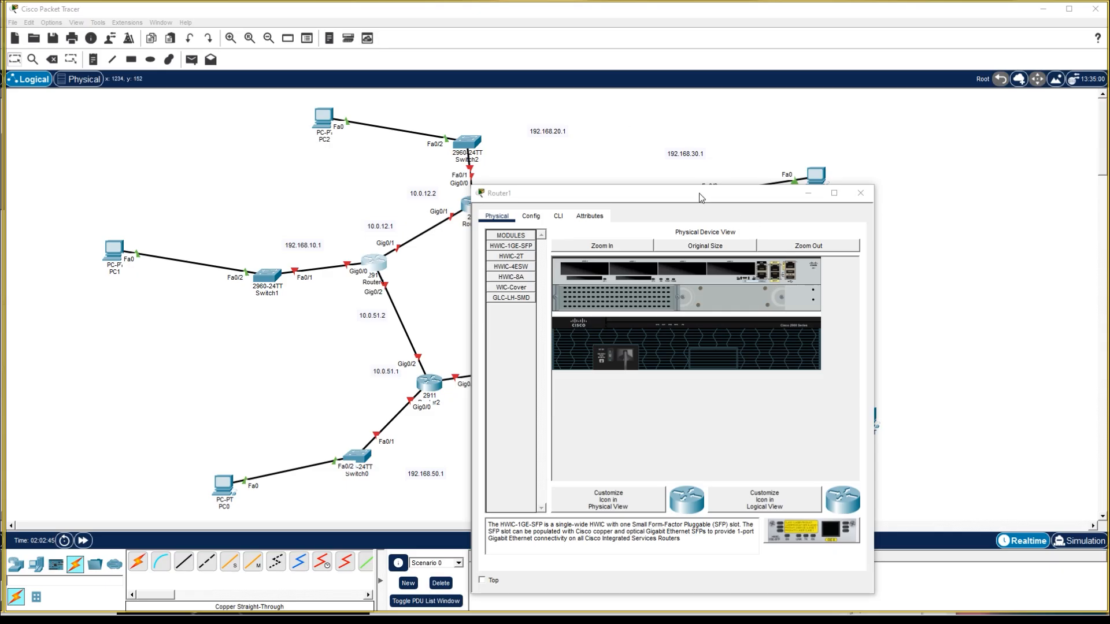
- Enable Router1's GigabitEthernet0/0 with IPv4 address 192.168.10.1 and mask 255.255.255.0, copying the address for reuse
drag(696, 197, 650, 145)
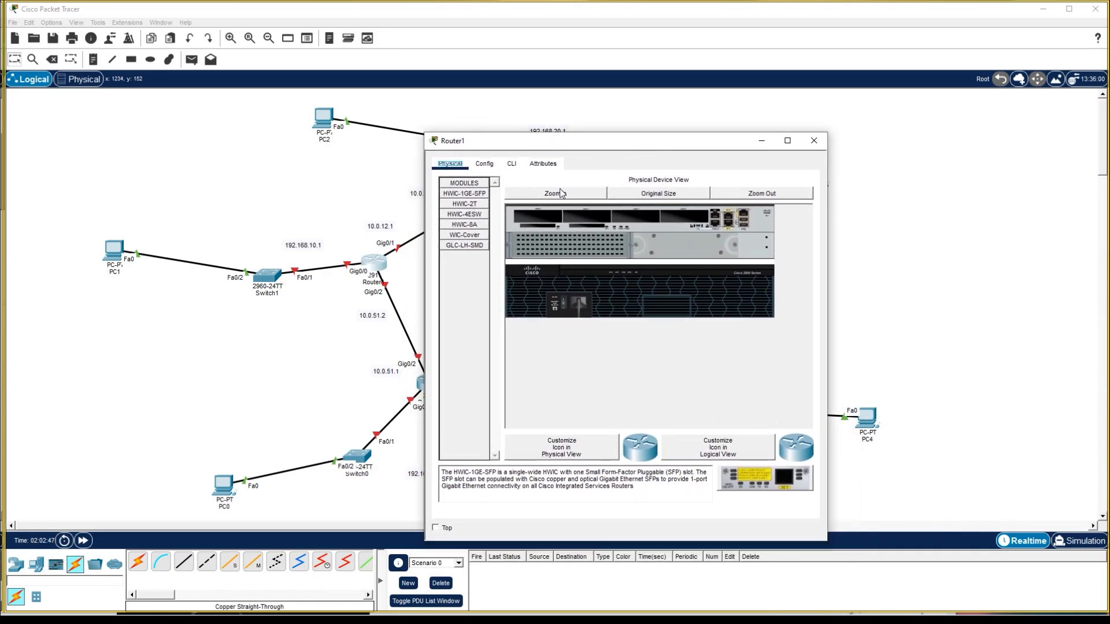
click(487, 165)
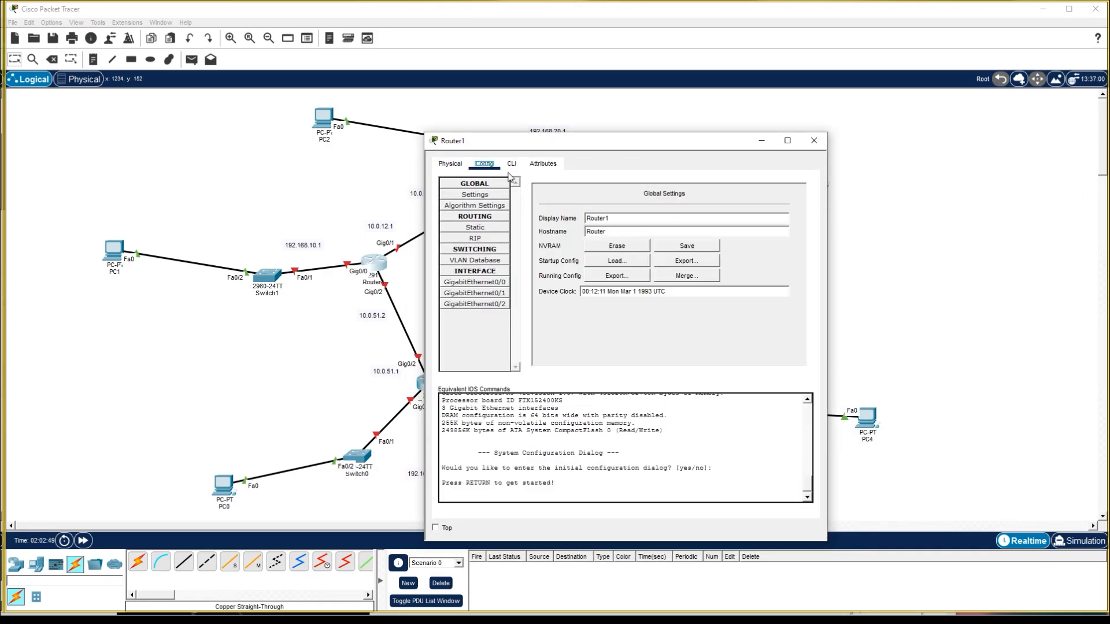
click(480, 284)
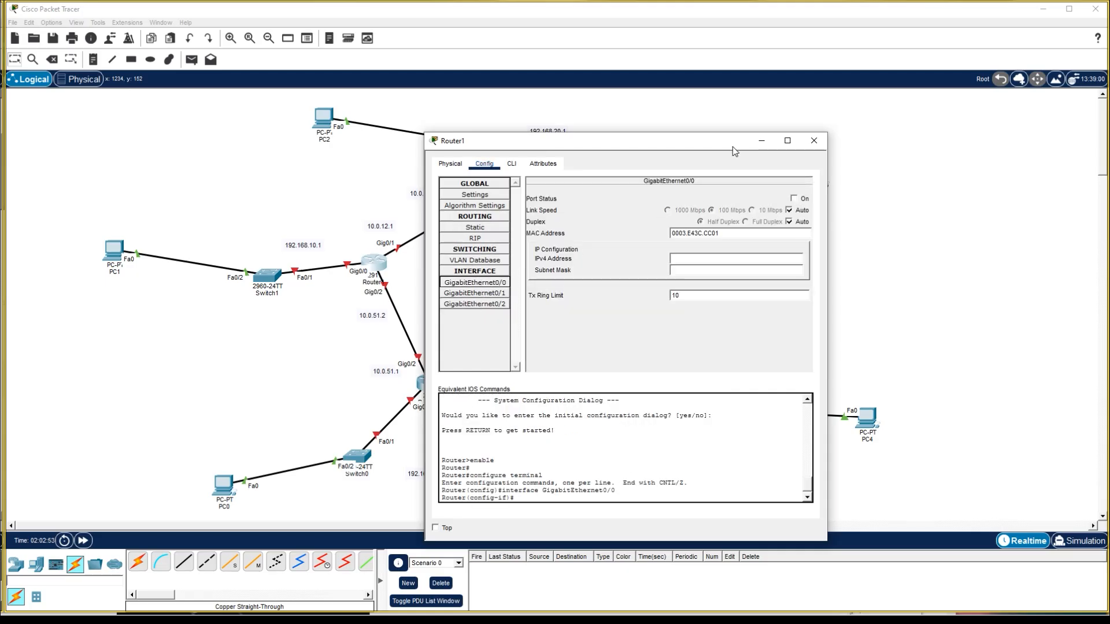
drag(691, 143, 803, 480)
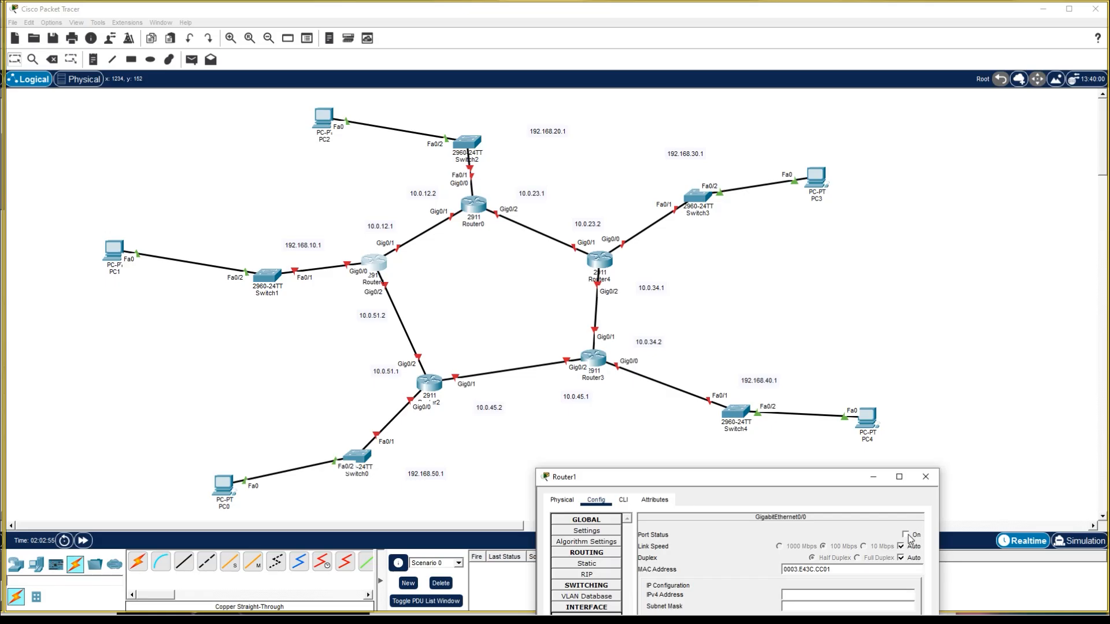
click(912, 535)
click(833, 595)
drag(812, 477, 788, 364)
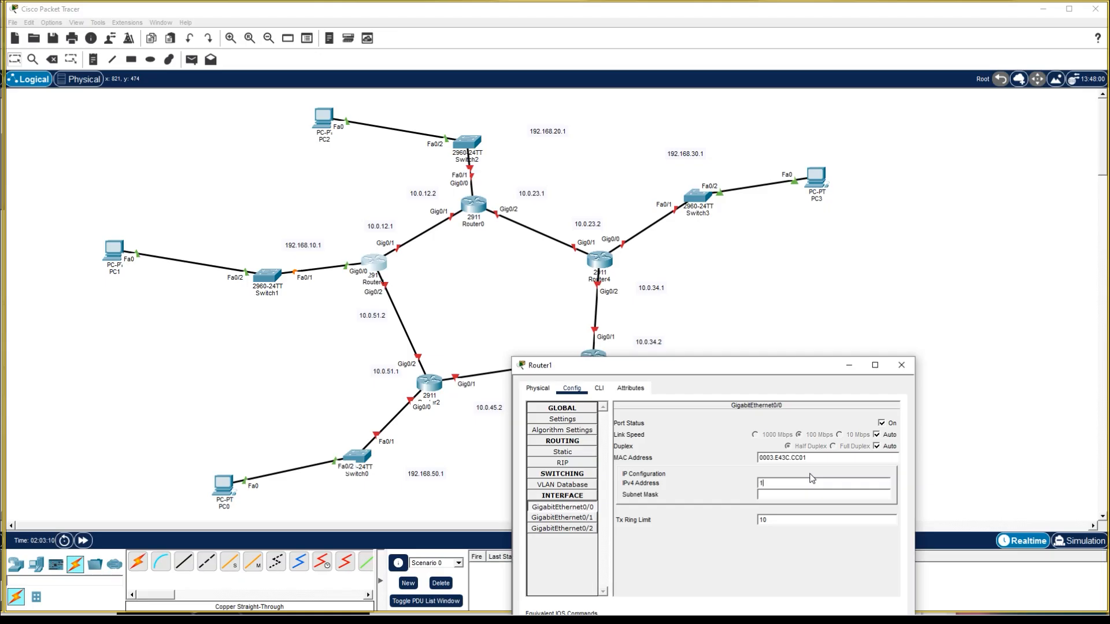
text(92.168.10.1)
double_click(815, 480)
key(ctrl+c)
click(804, 495)
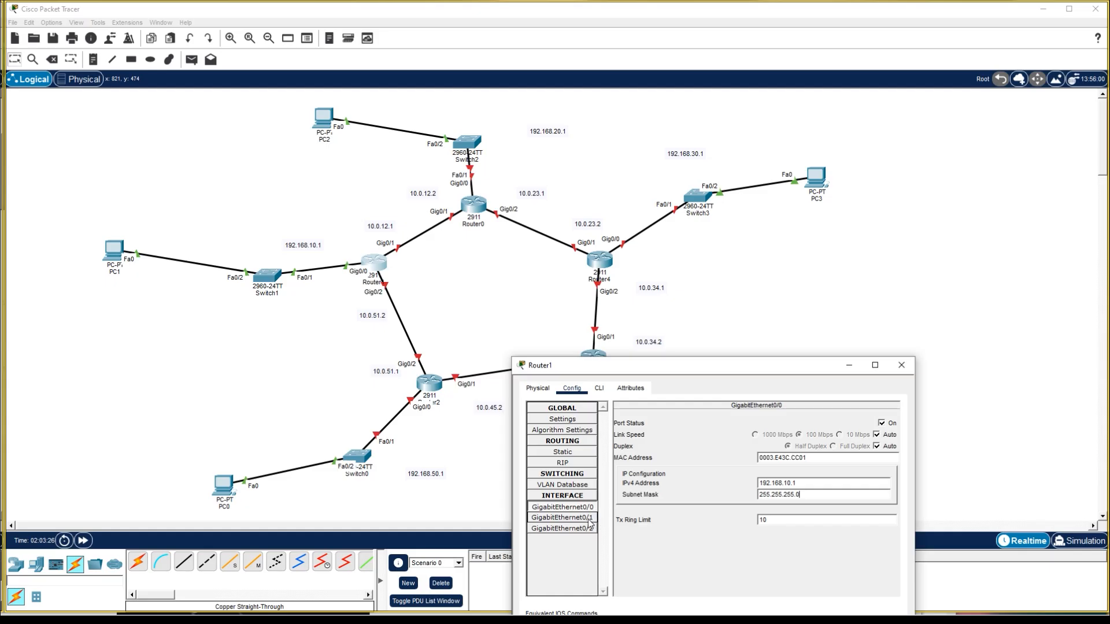
- Configure Router1's GigabitEthernet0/1 with IPv4 address 10.0.12.1 and mask 255.255.255.252, and enable the port
click(562, 518)
click(788, 484)
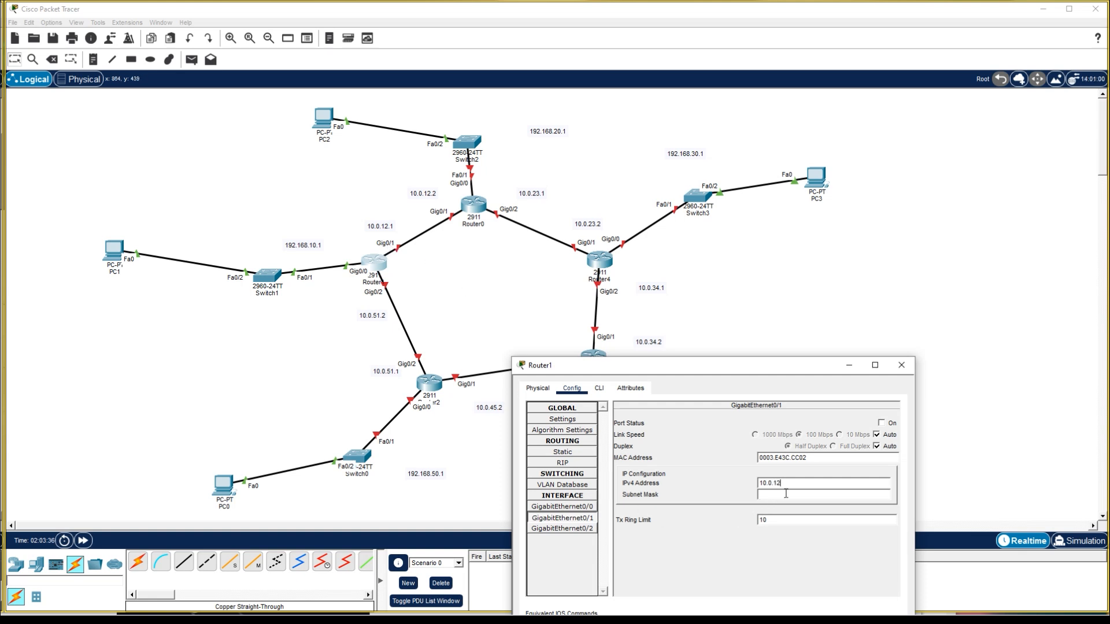
key(Tab)
drag(788, 495, 772, 495)
text(255.255.255.252)
click(881, 423)
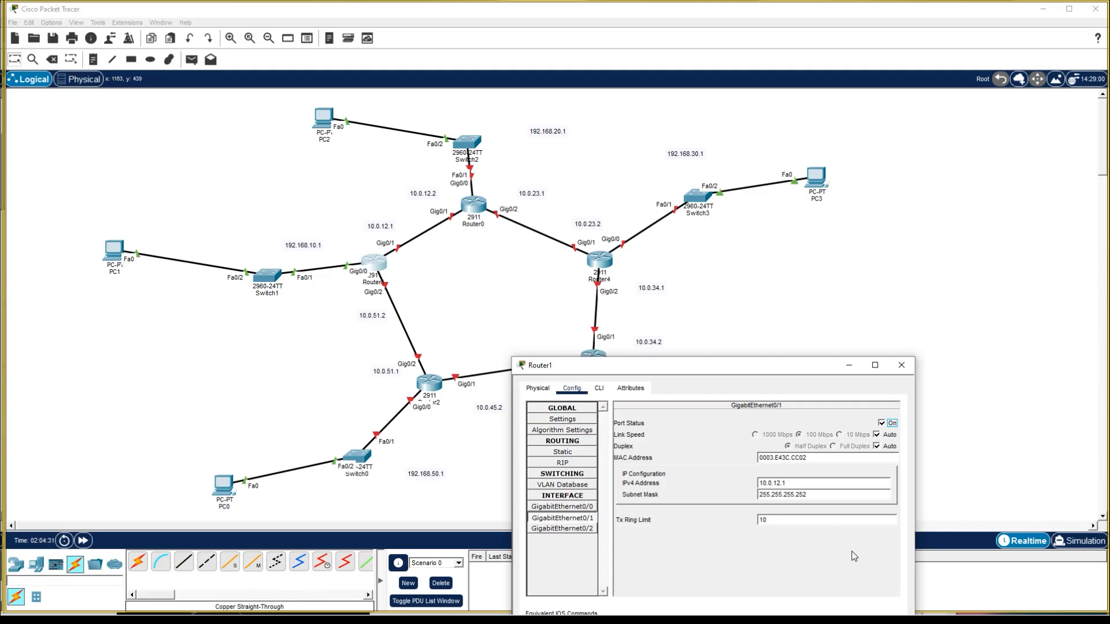
- Enable Router1's GigabitEthernet0/2 port and check the GigabitEthernet0/1 addressing for reference
click(589, 529)
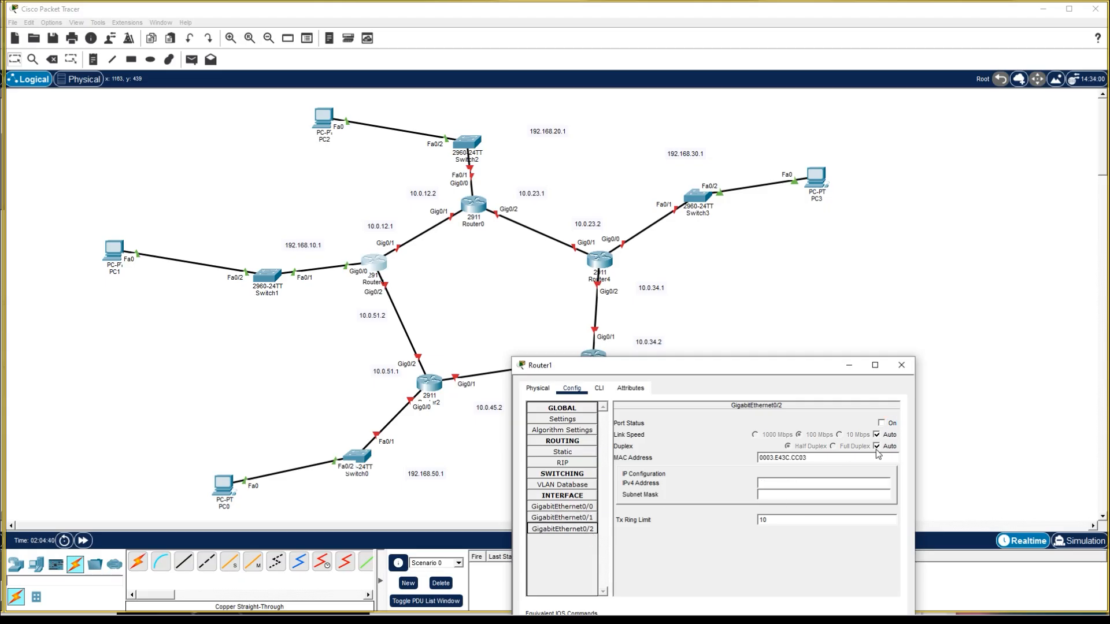
click(884, 424)
click(777, 482)
click(578, 519)
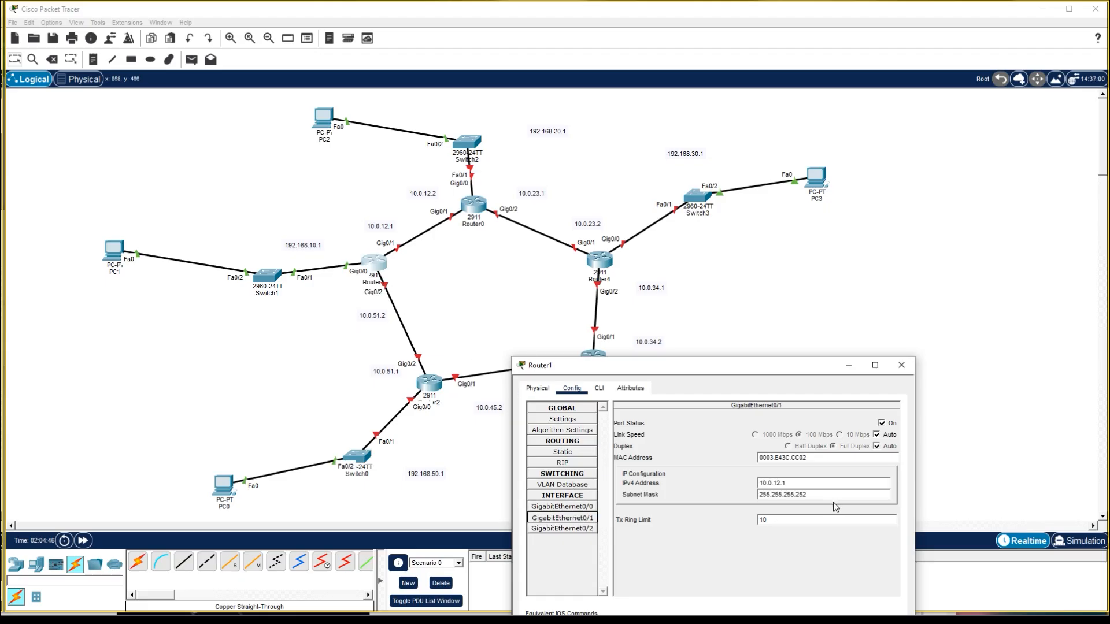
click(555, 529)
click(809, 484)
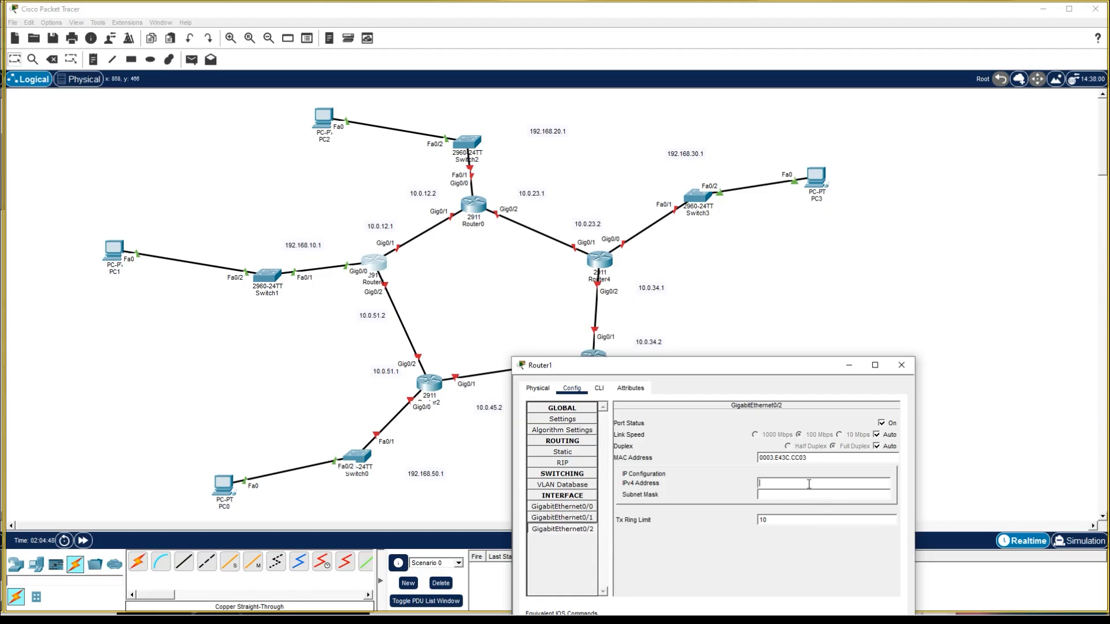
text(10.51)
key(Left)
key(Left)
key(Left)
text(0.)
key(Return)
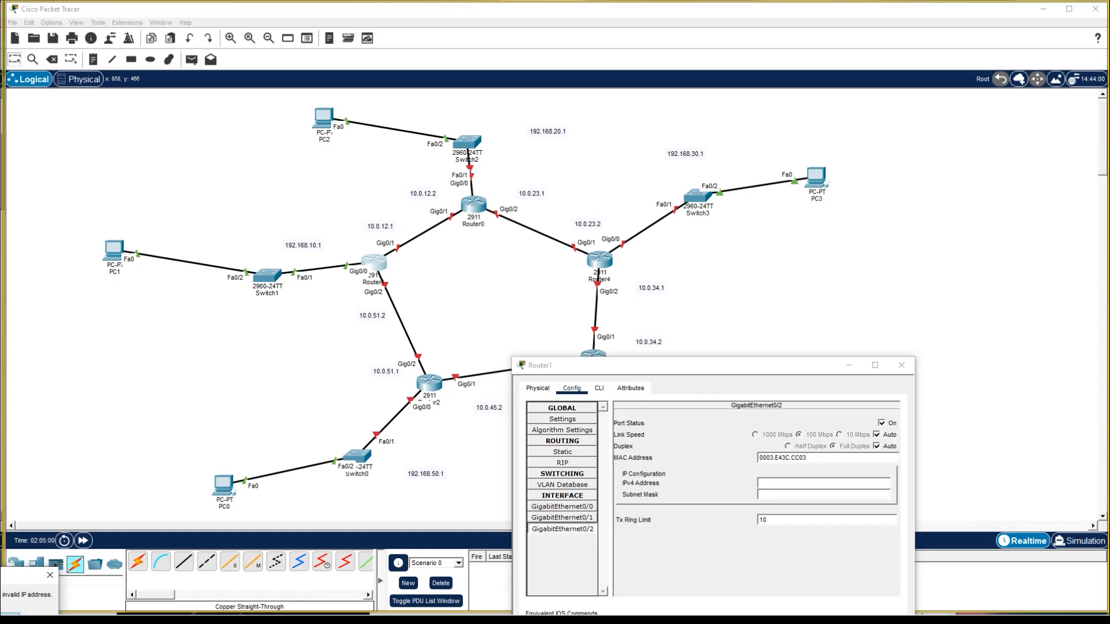
key(Return)
- Assign IPv4 address 10.0.51.2 and mask 255.255.255.252 to Router1's GigabitEthernet0/2, review the interfaces and close the router's configuration
click(777, 484)
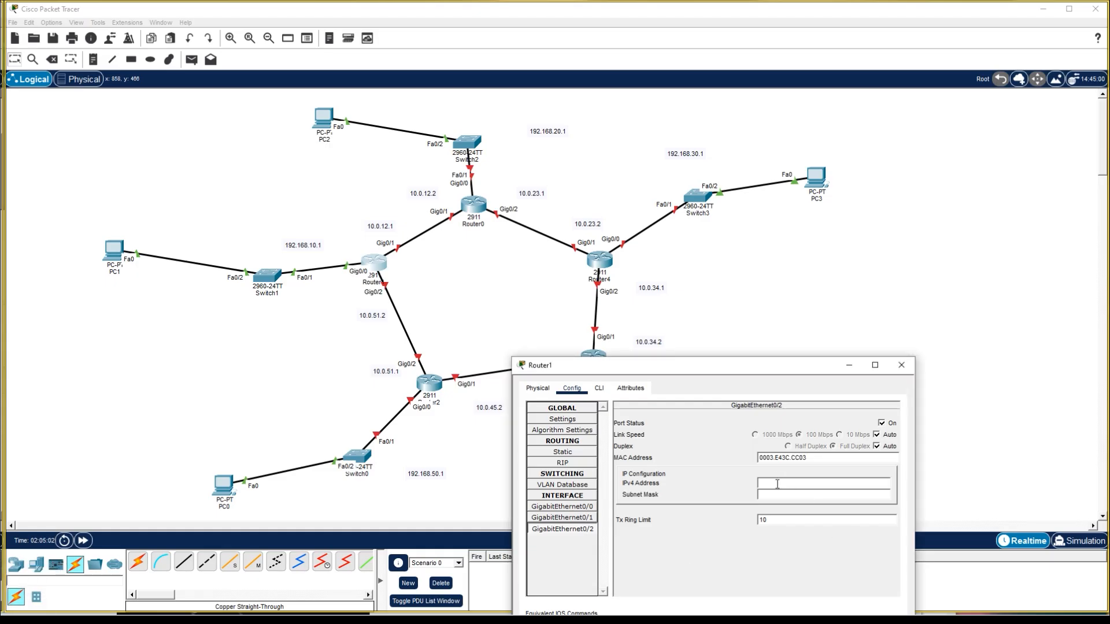
text(10.0.51.2)
click(814, 494)
text(255.255.255.252)
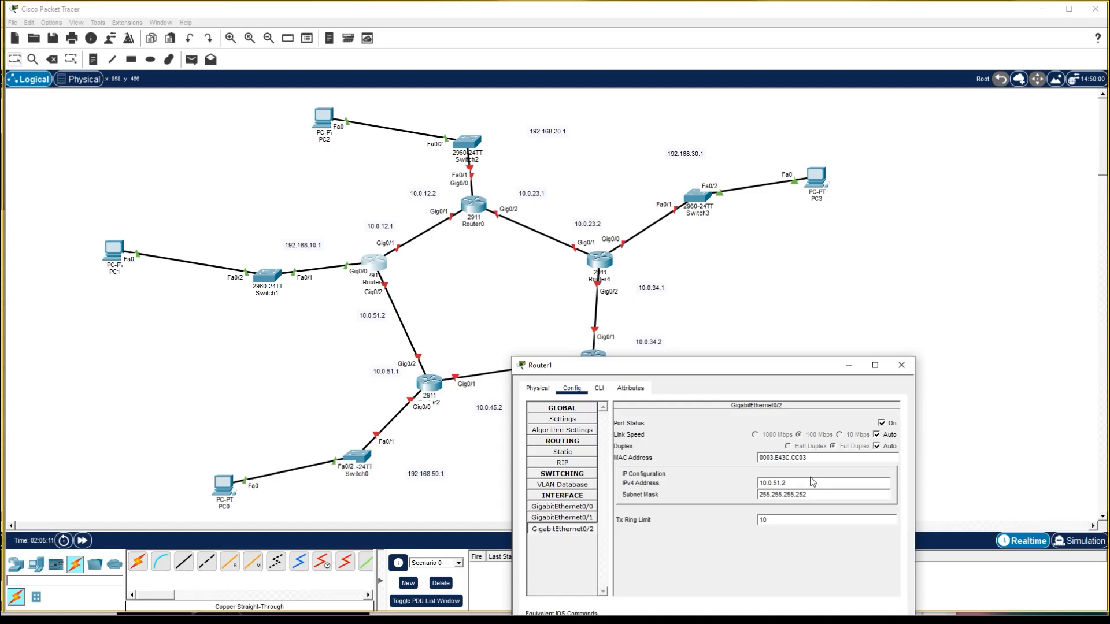
click(563, 519)
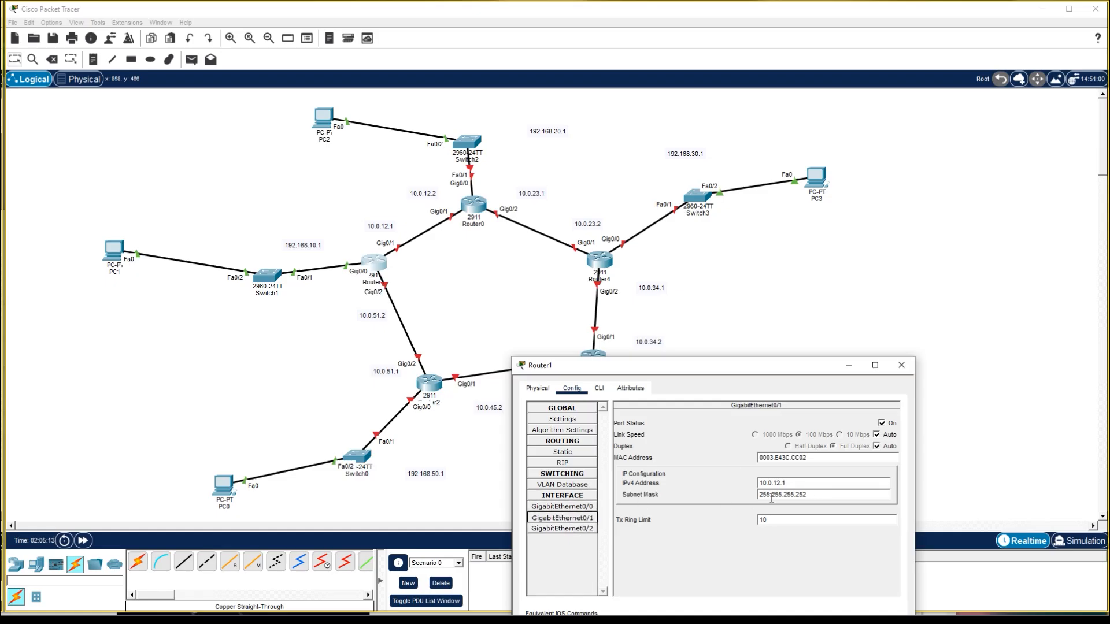
click(564, 529)
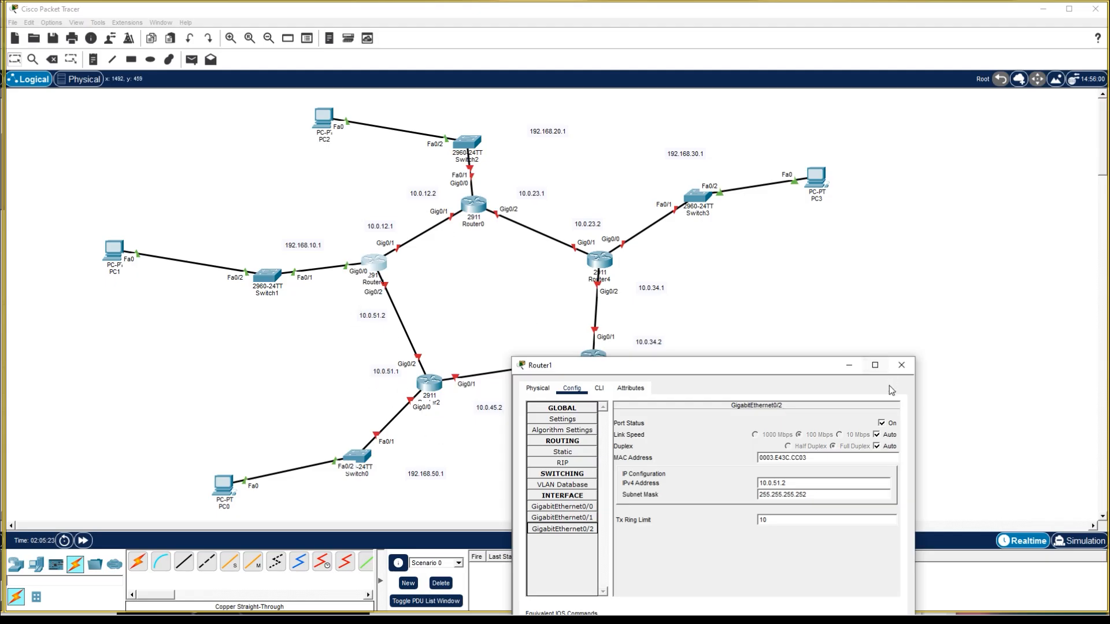
click(902, 365)
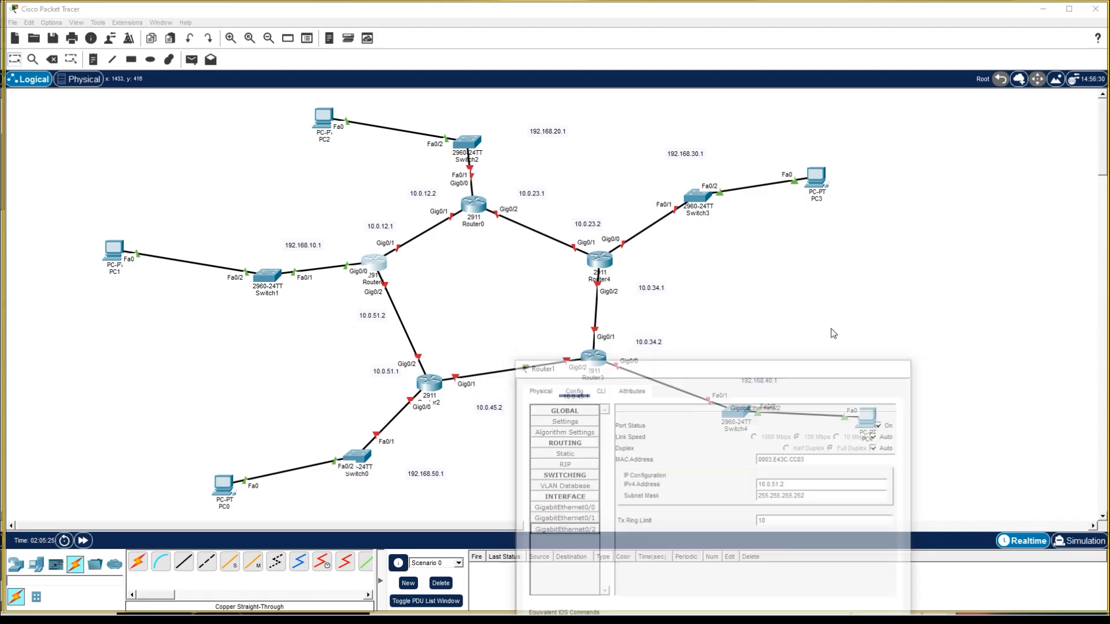
- Enable Router0's GigabitEthernet0/0 with IPv4 address 192.168.20.1 and mask 255.255.255.0
click(468, 206)
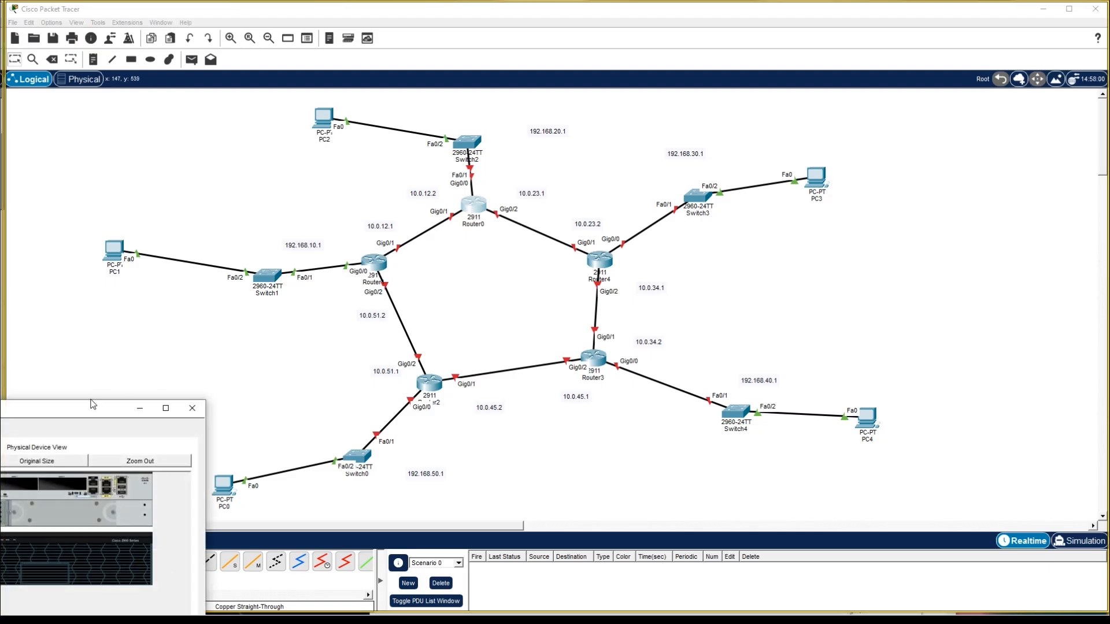
drag(46, 415, 709, 429)
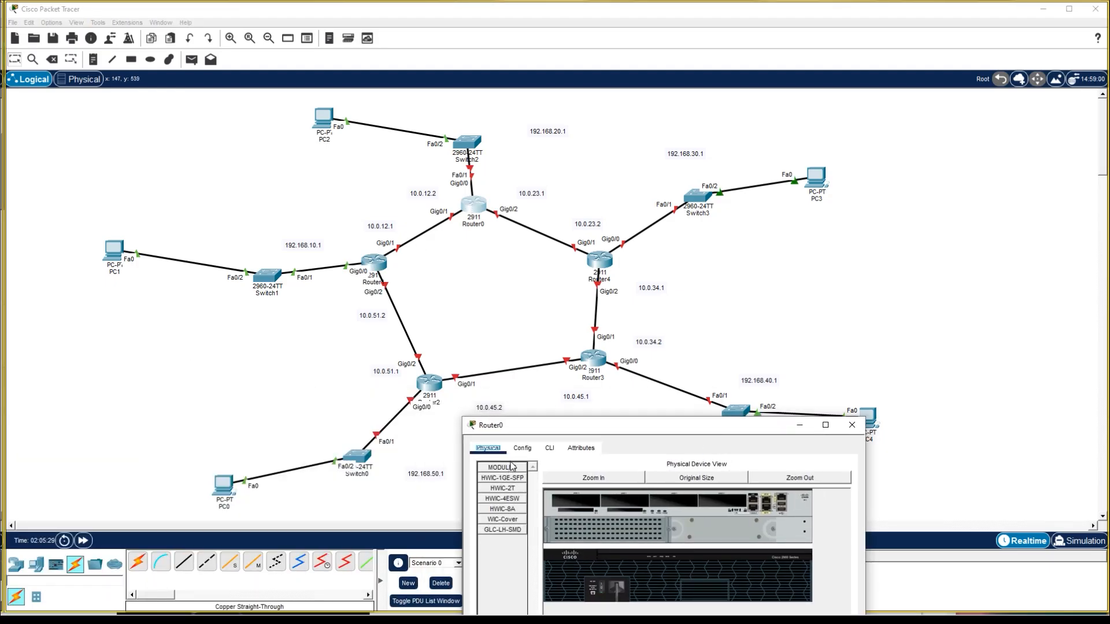
click(522, 448)
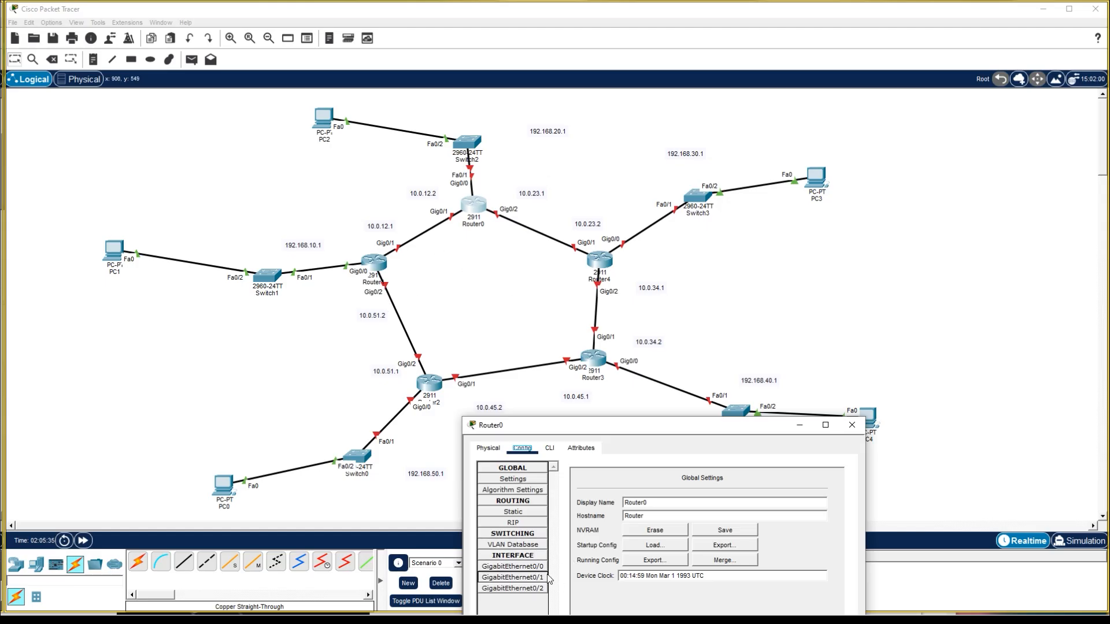
click(513, 566)
click(770, 542)
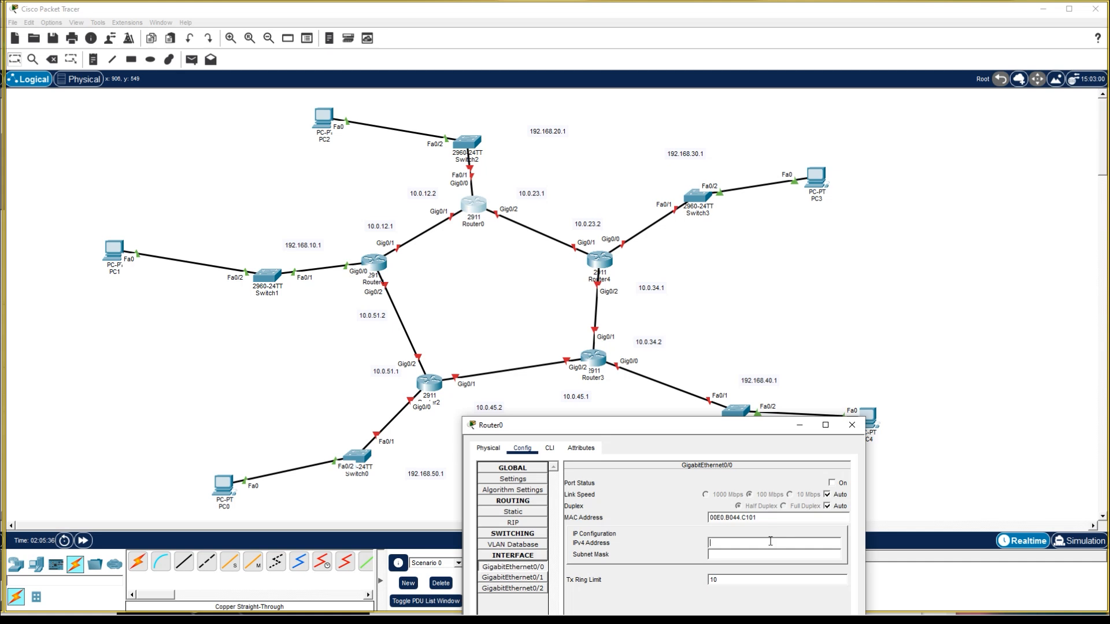
click(832, 483)
key(ctrl+v)
key(BackSpace)
text(2)
click(733, 557)
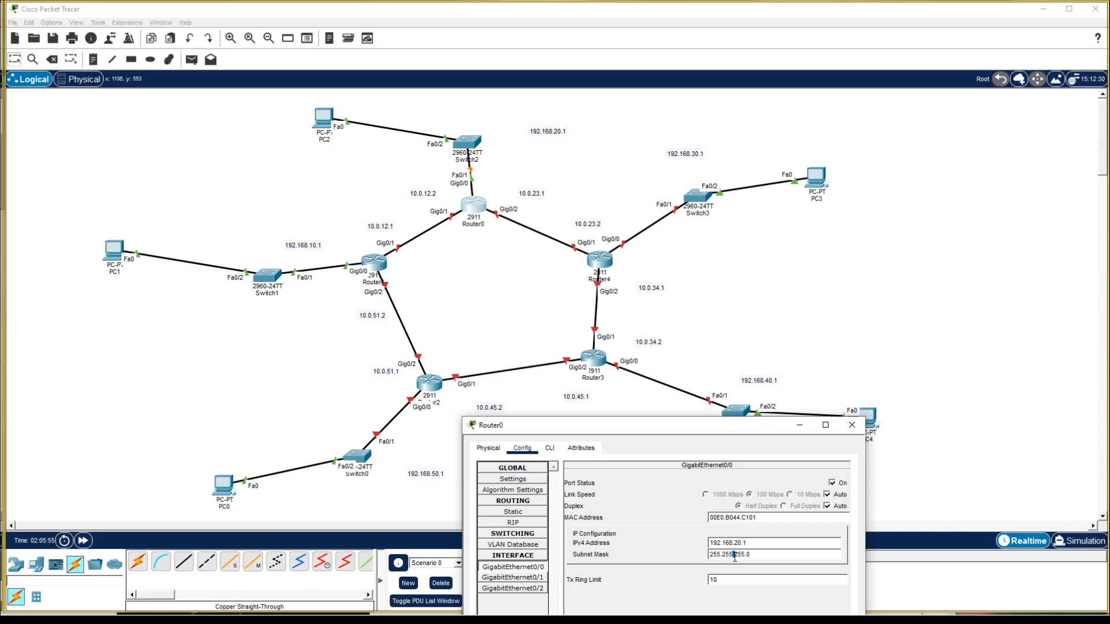
- Assign IPv4 address 10.0.12.2 to Router0's GigabitEthernet0/1 interface
click(522, 579)
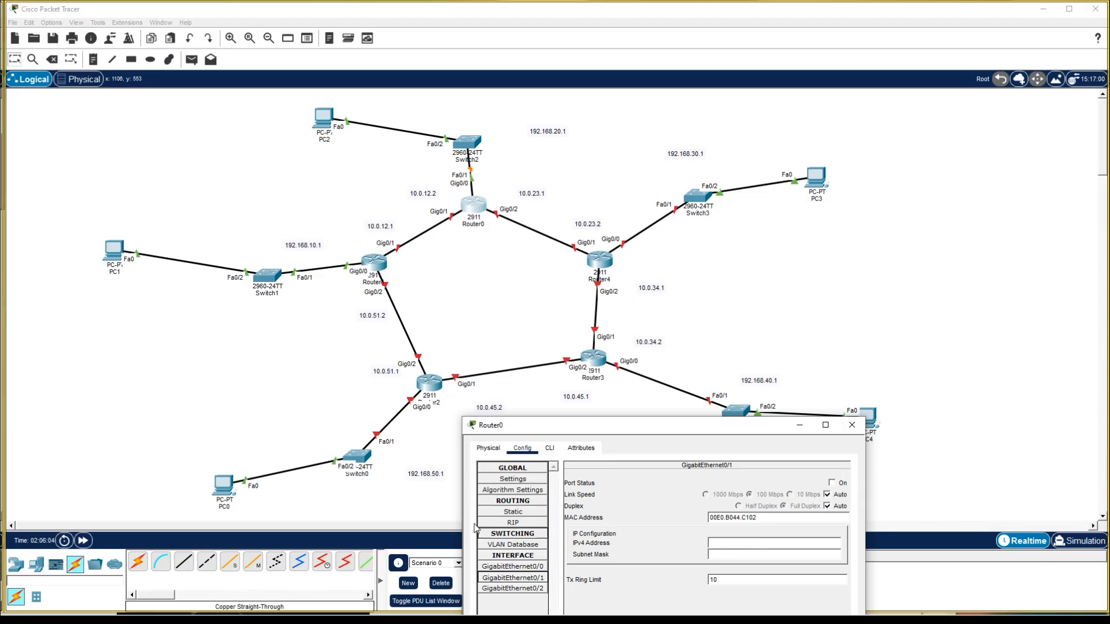
click(724, 542)
text(10)
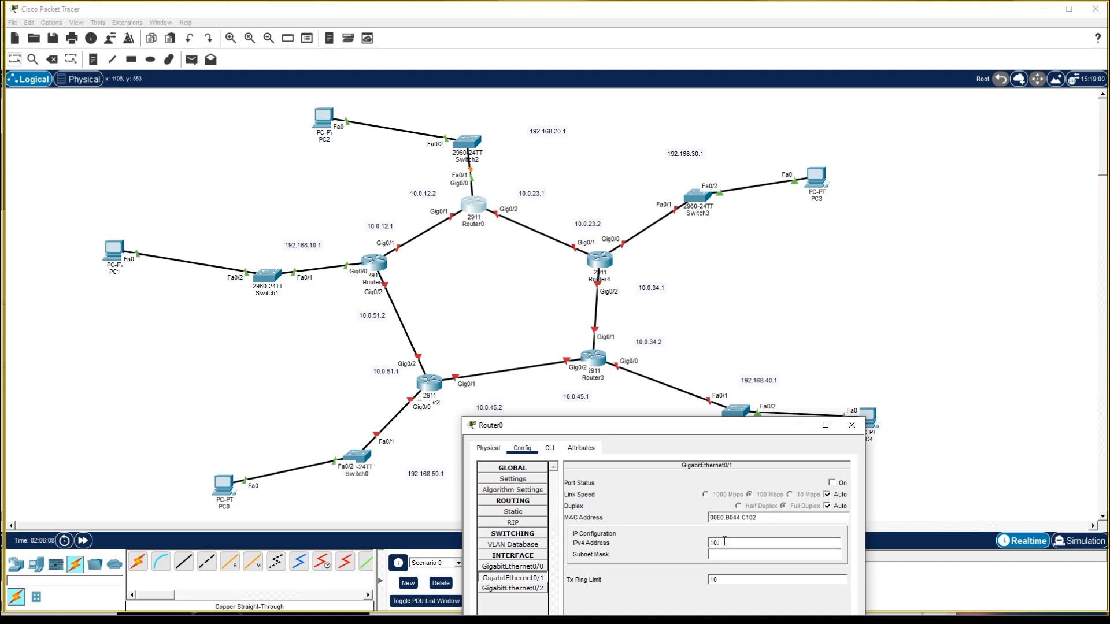
text(.)
drag(705, 431, 680, 336)
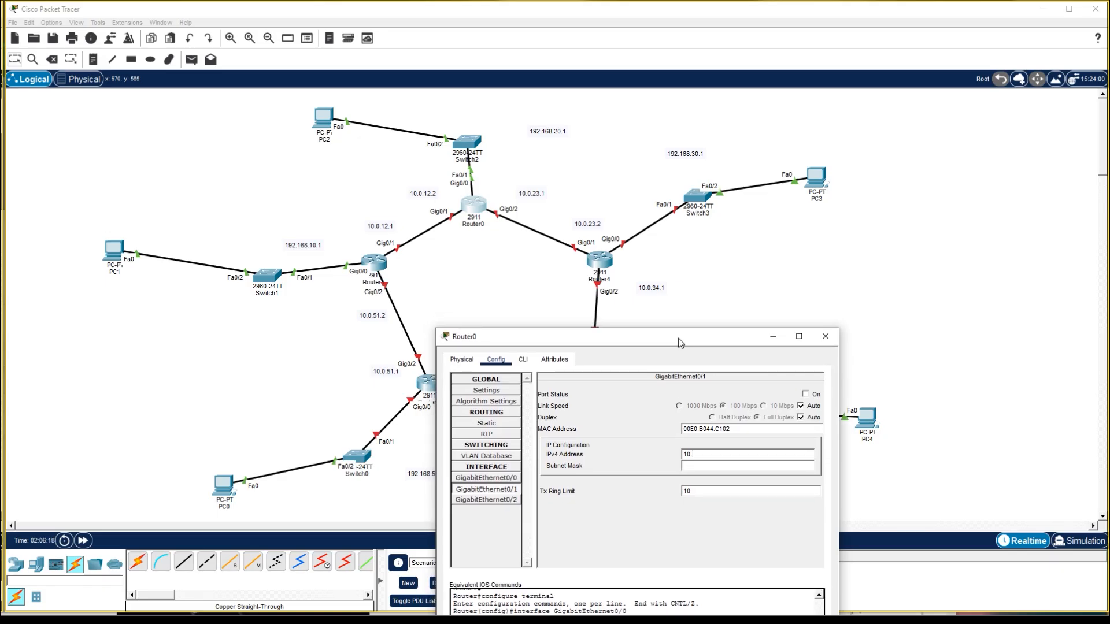
click(732, 450)
text(10.0.12.2)
- Set the subnet mask of Router0's GigabitEthernet0/1 to 255.255.255.252 and enable the port
click(720, 464)
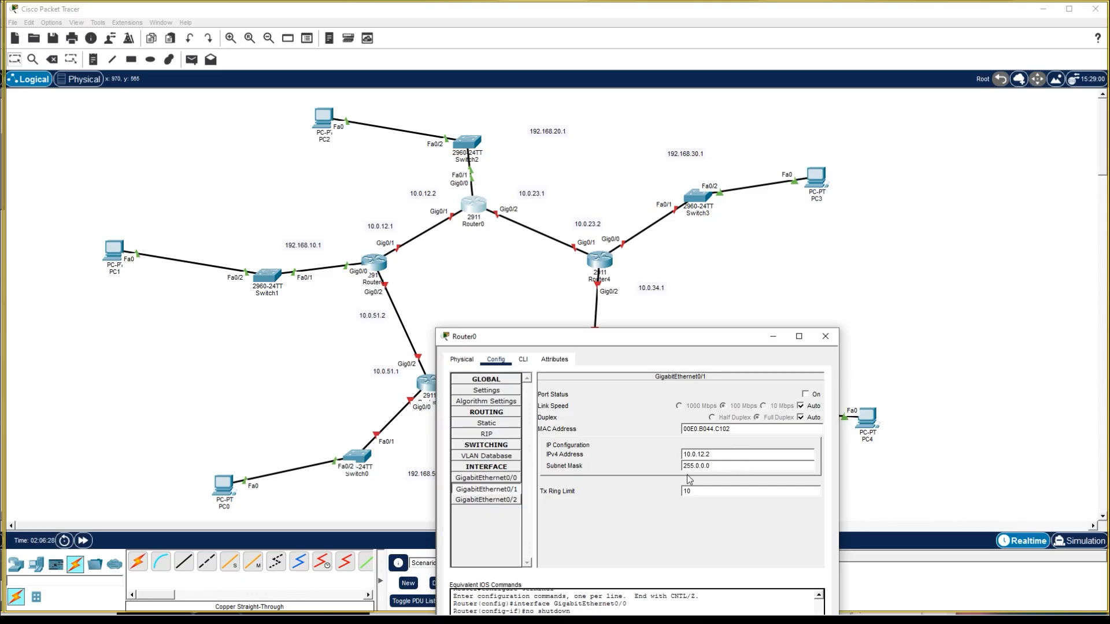
drag(726, 465, 644, 463)
click(732, 455)
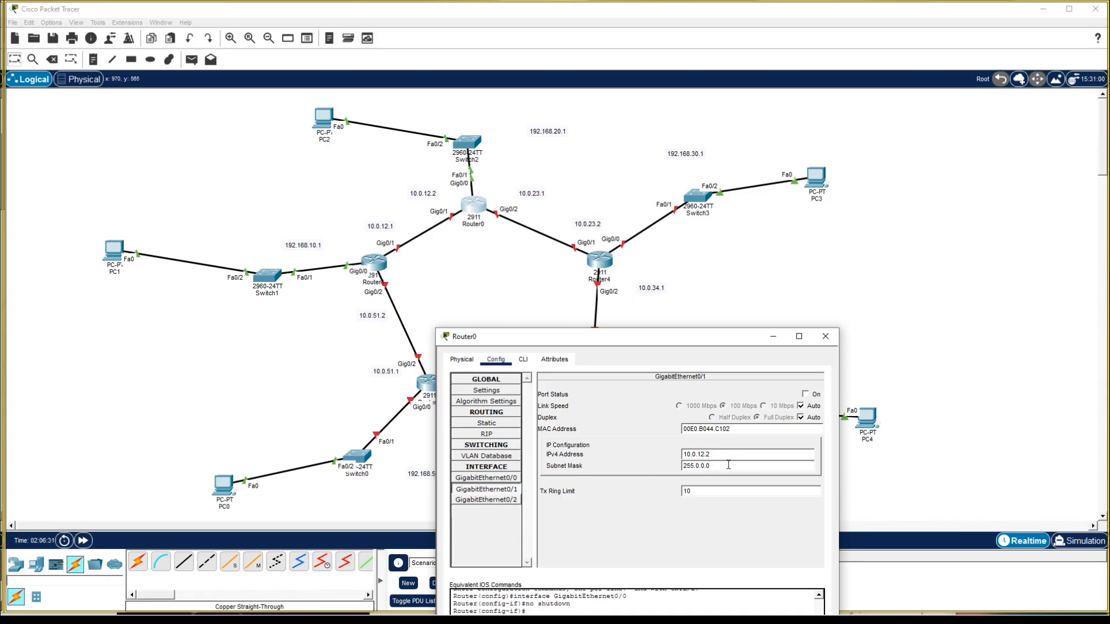
drag(719, 465, 697, 467)
text(255.255.252)
click(699, 514)
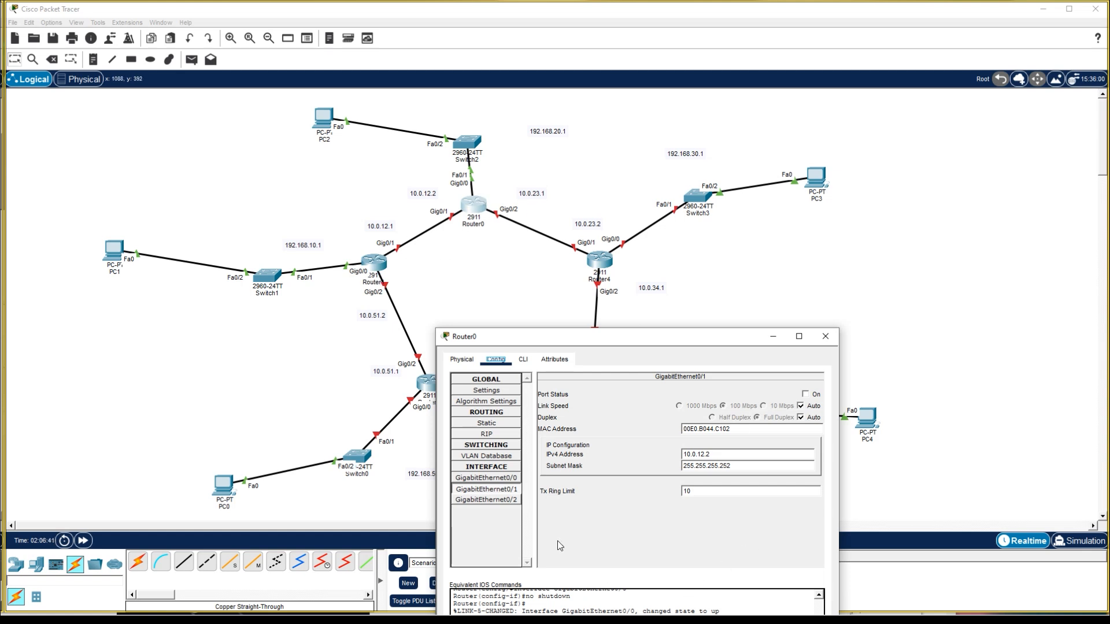
click(814, 395)
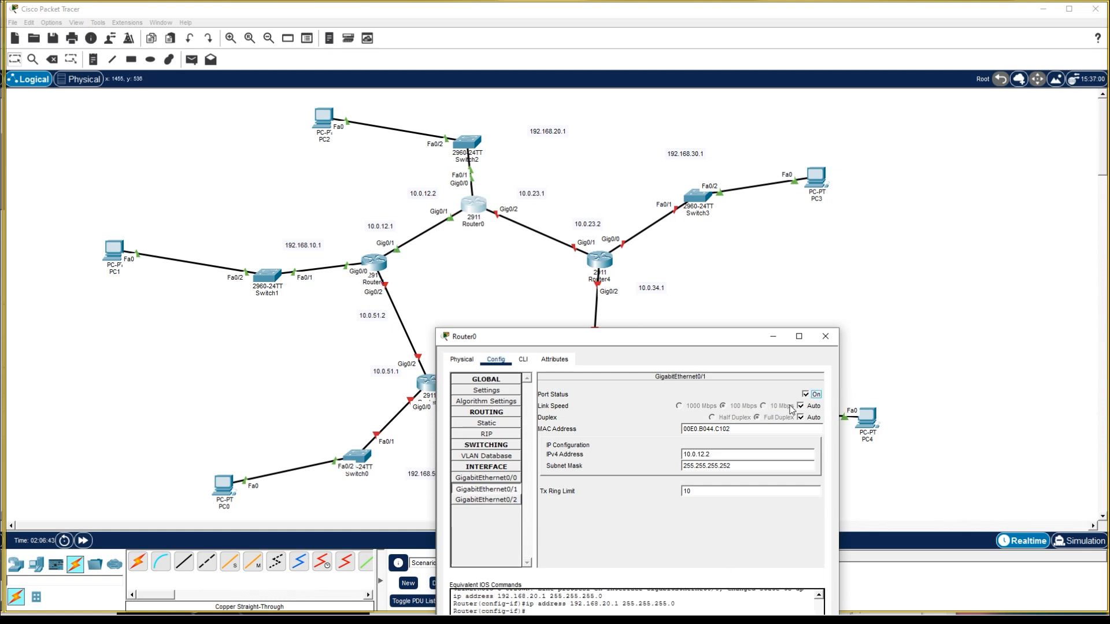
- Enable Router0's GigabitEthernet0/2 with IPv4 address 10.0.23.1 and mask 255.255.255.252, and close the router's configuration
click(486, 499)
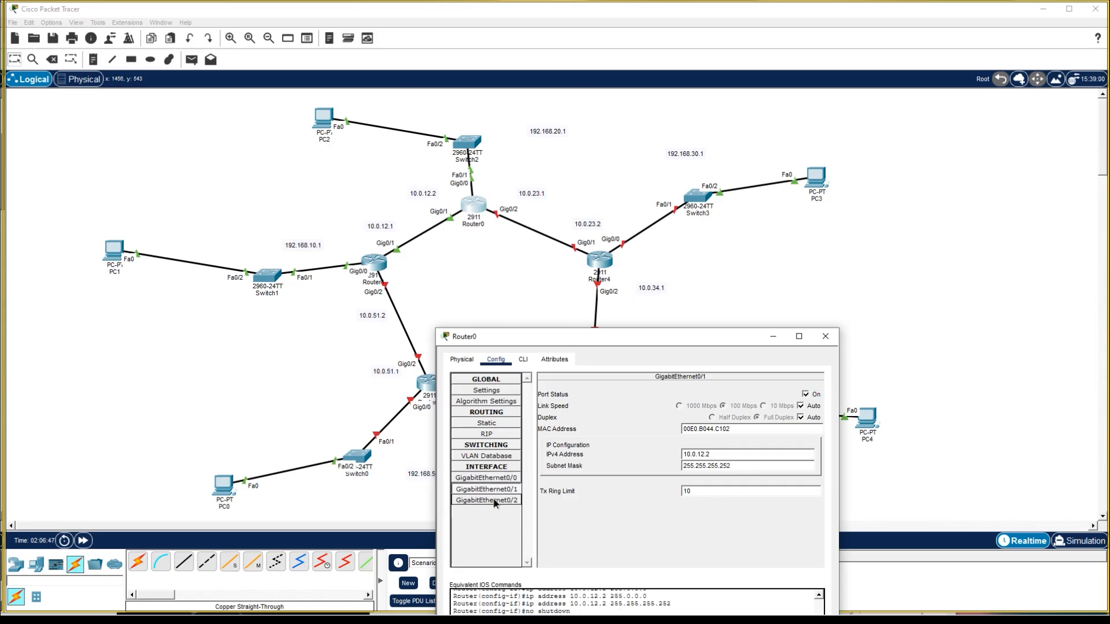
click(812, 396)
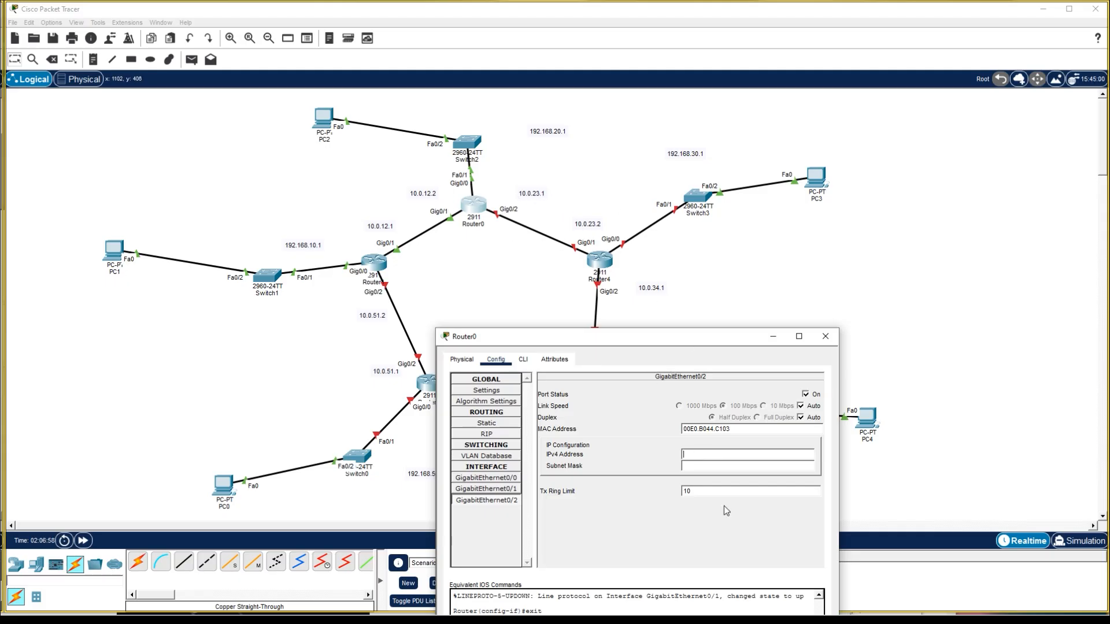
click(721, 466)
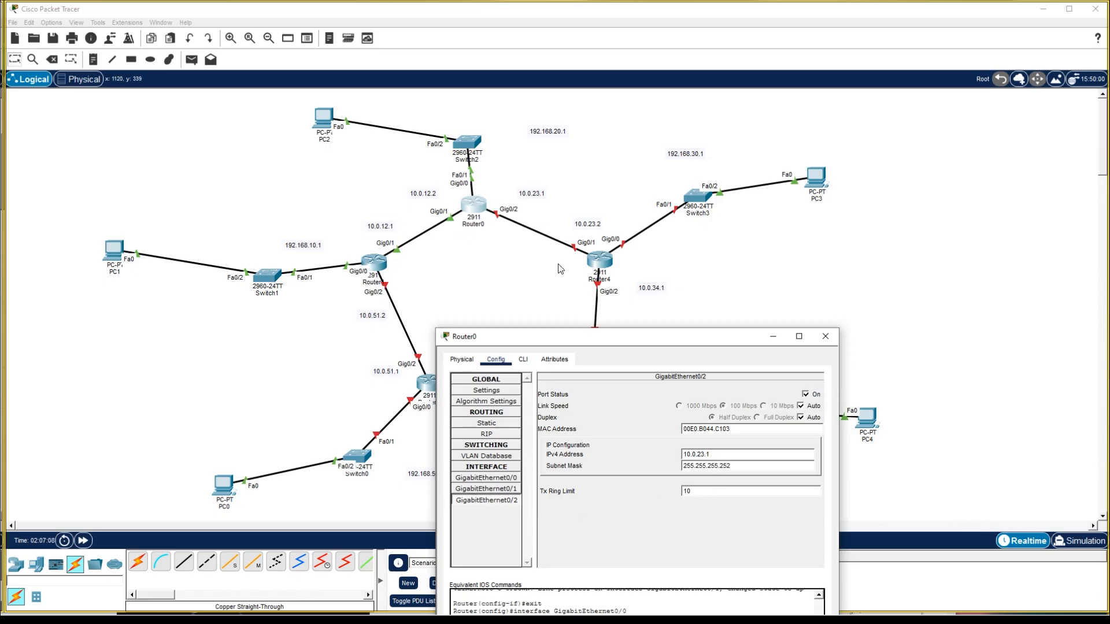
click(826, 337)
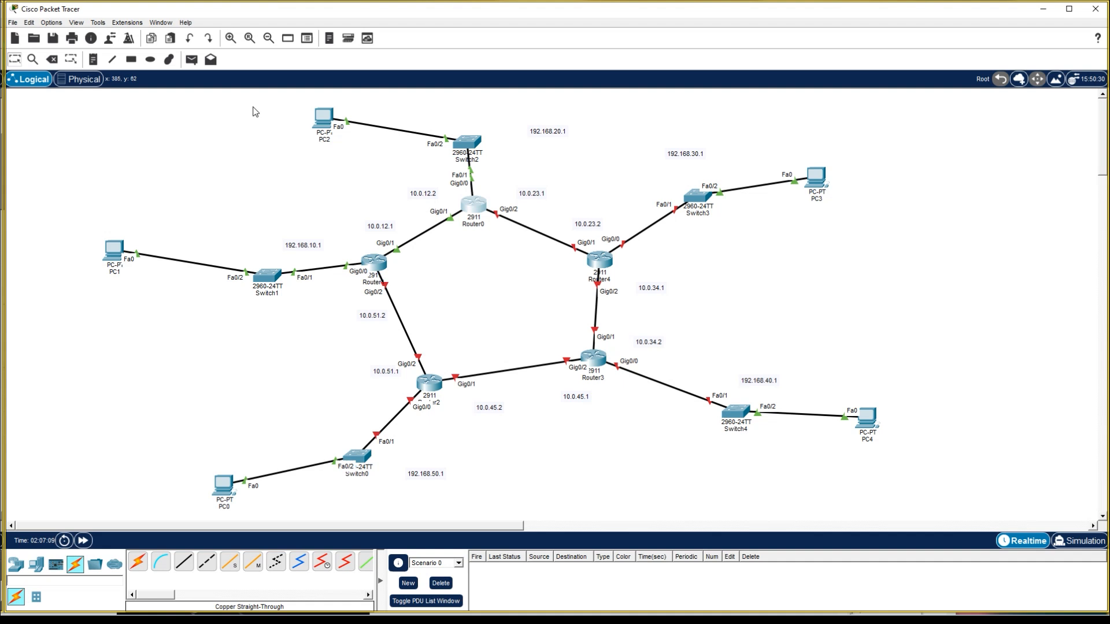
- Give PC1 the static IPv4 address 192.168.10.10 with its default subnet mask and default gateway 192.168.10.1, and close its window
click(115, 257)
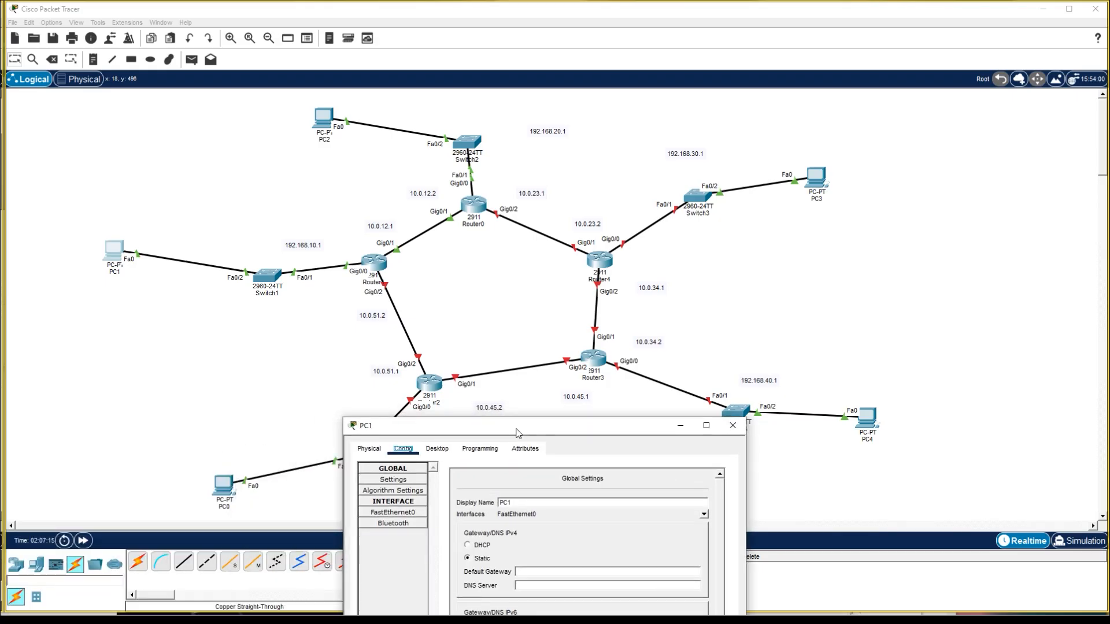
click(441, 450)
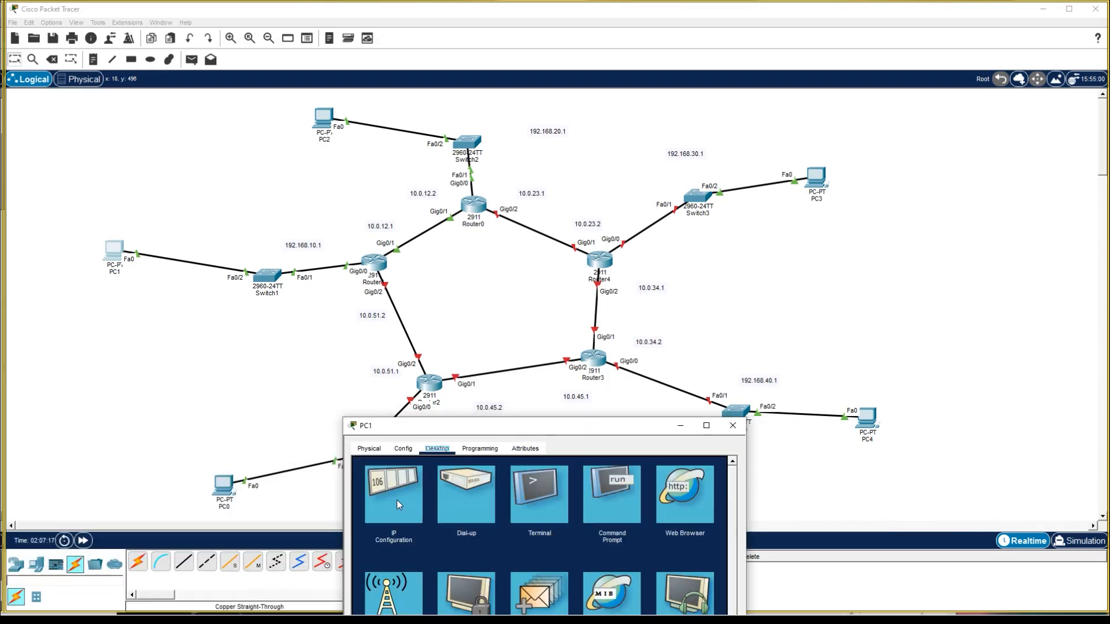
click(397, 500)
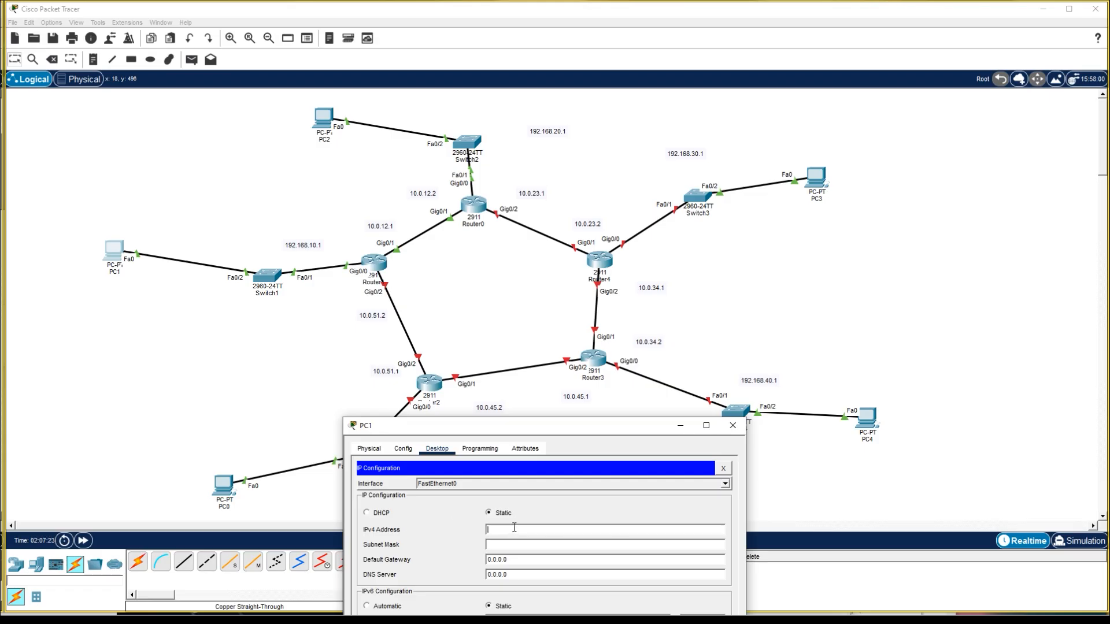
text(192.168.10.1)
text(0)
click(491, 544)
key(Tab)
text(192.168.10.1)
click(732, 426)
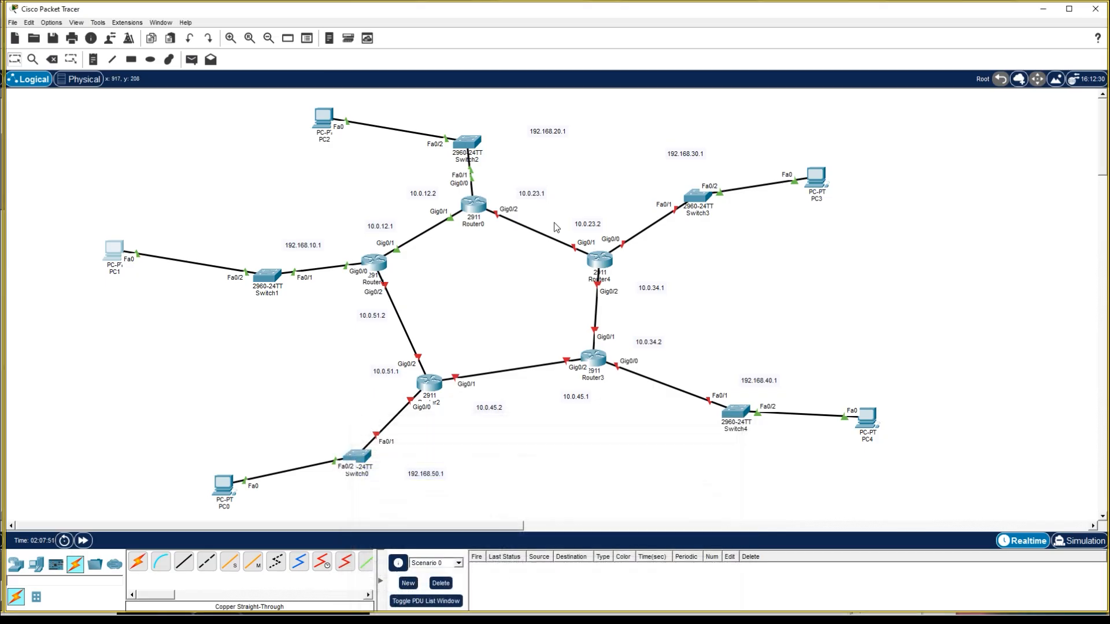
- Assign the static IPv4 address 192.168.20.10 to PC2
click(325, 119)
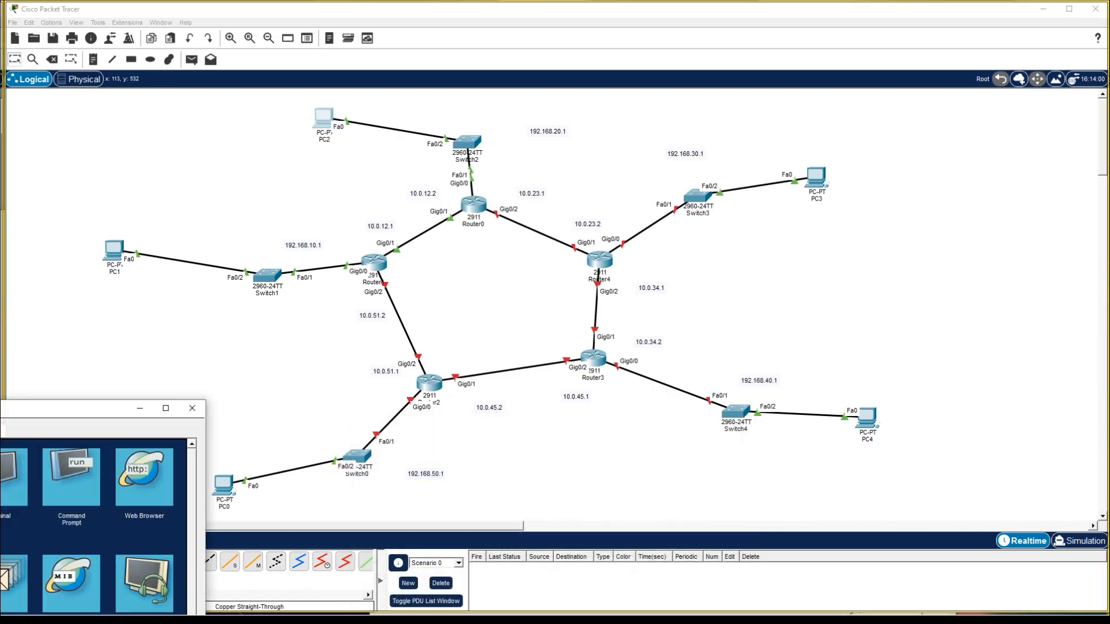
drag(1, 408, 439, 411)
click(369, 479)
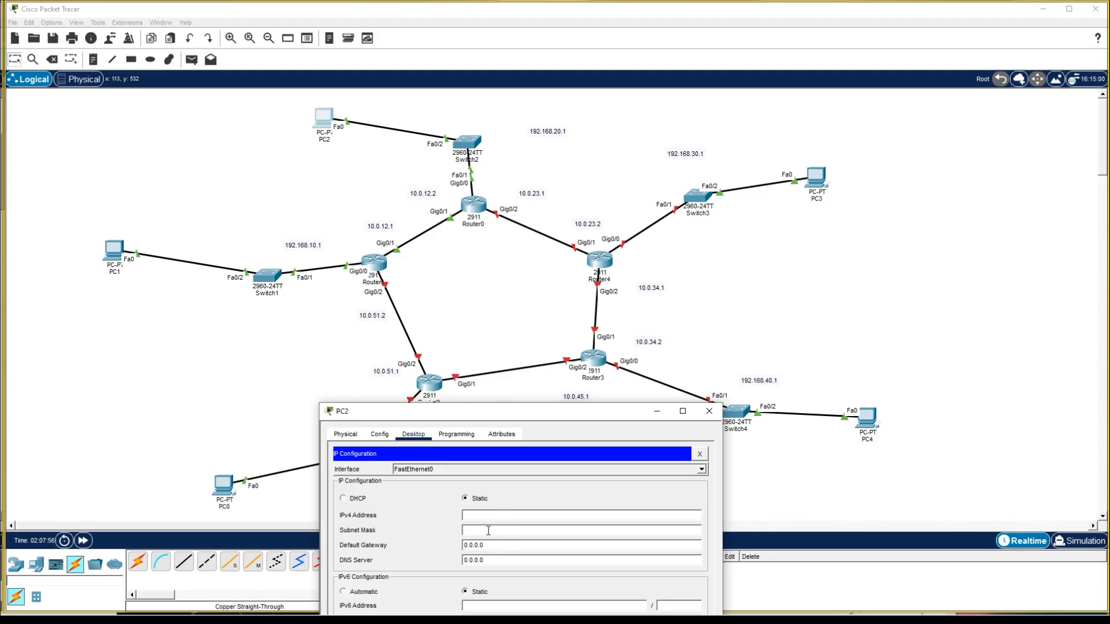
text(192.168.10.1)
key(BackSpace)
text(2)
key(End)
text(0)
- Give PC2 subnet mask 255.255.255.0 and default gateway 192.168.20.1, and close its window
click(502, 530)
click(500, 547)
double_click(502, 546)
text(192.168.10.12)
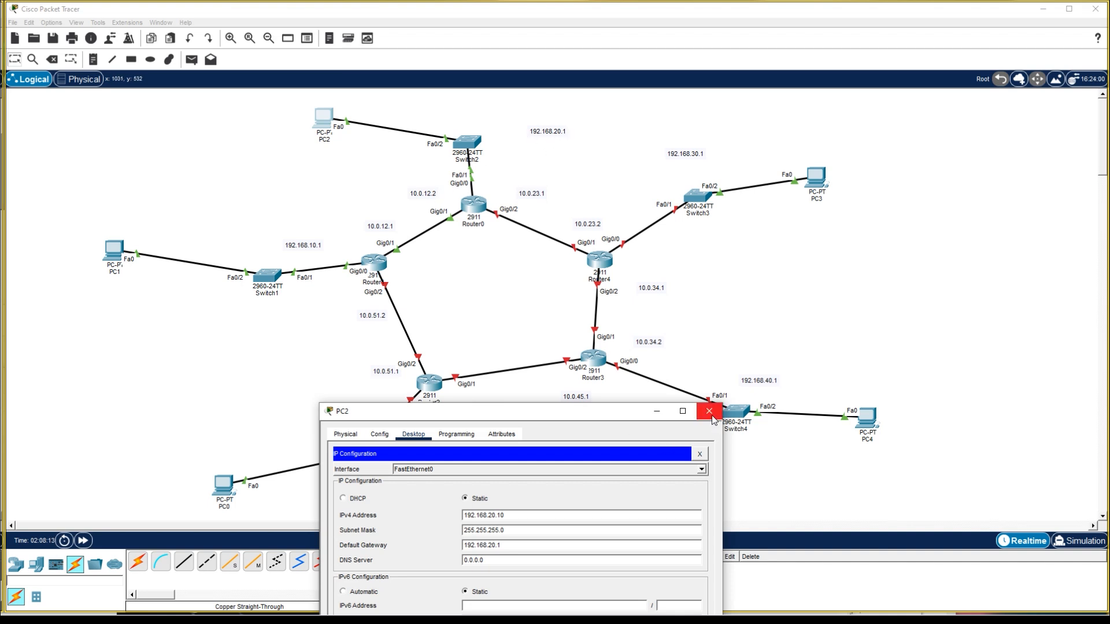
click(712, 416)
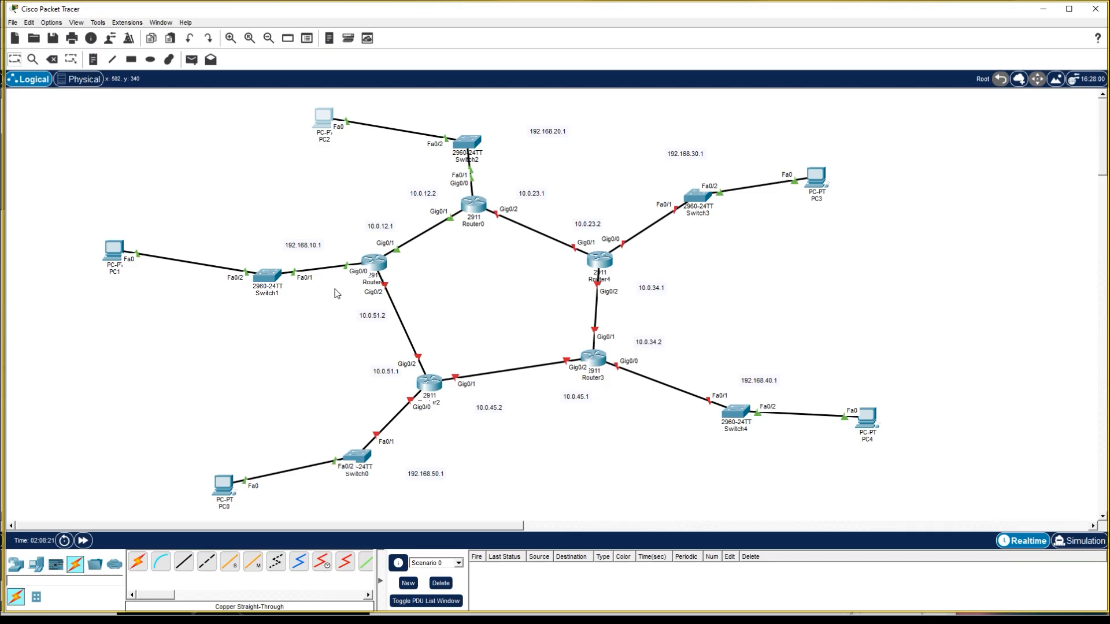
- Start a static route on Router1 for network 192.168.20.0 with mask 255.255.255.0
click(475, 211)
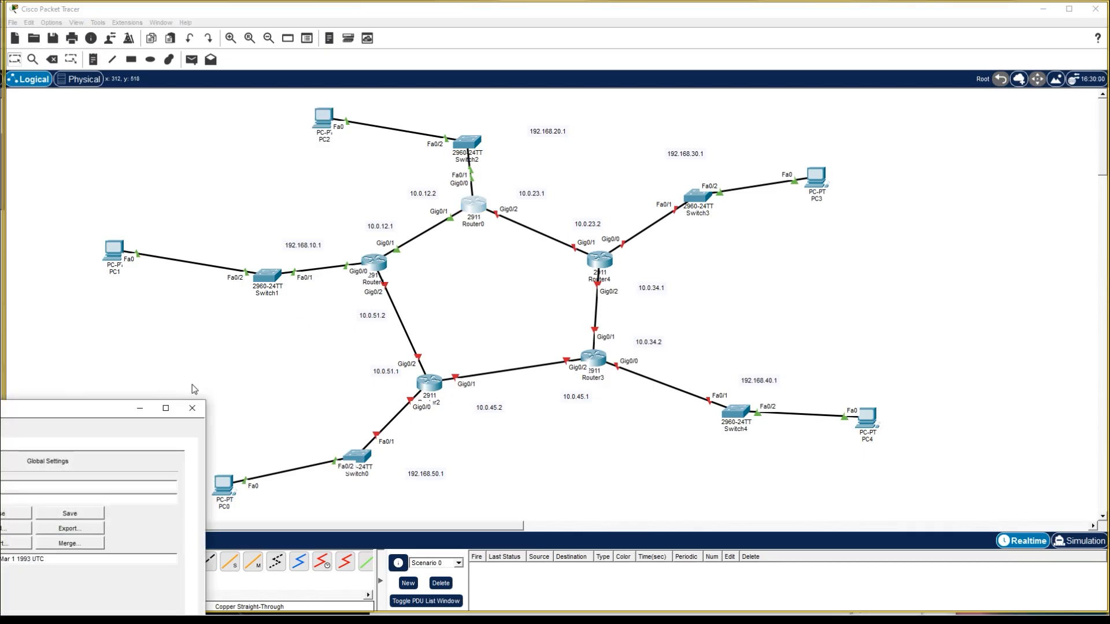
click(192, 408)
click(375, 265)
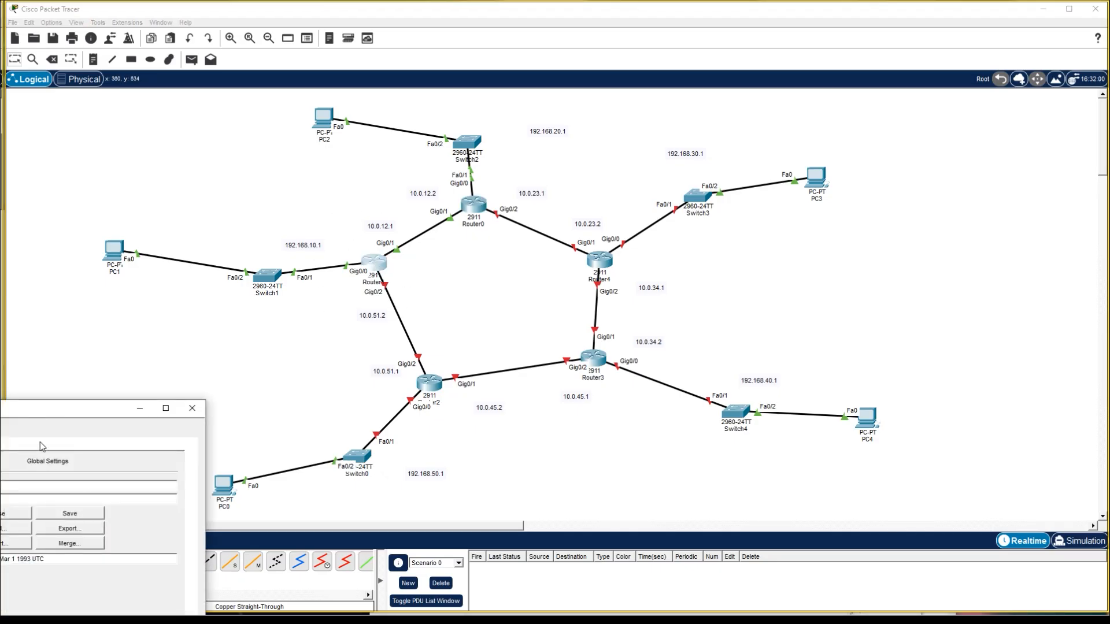
drag(33, 412, 574, 416)
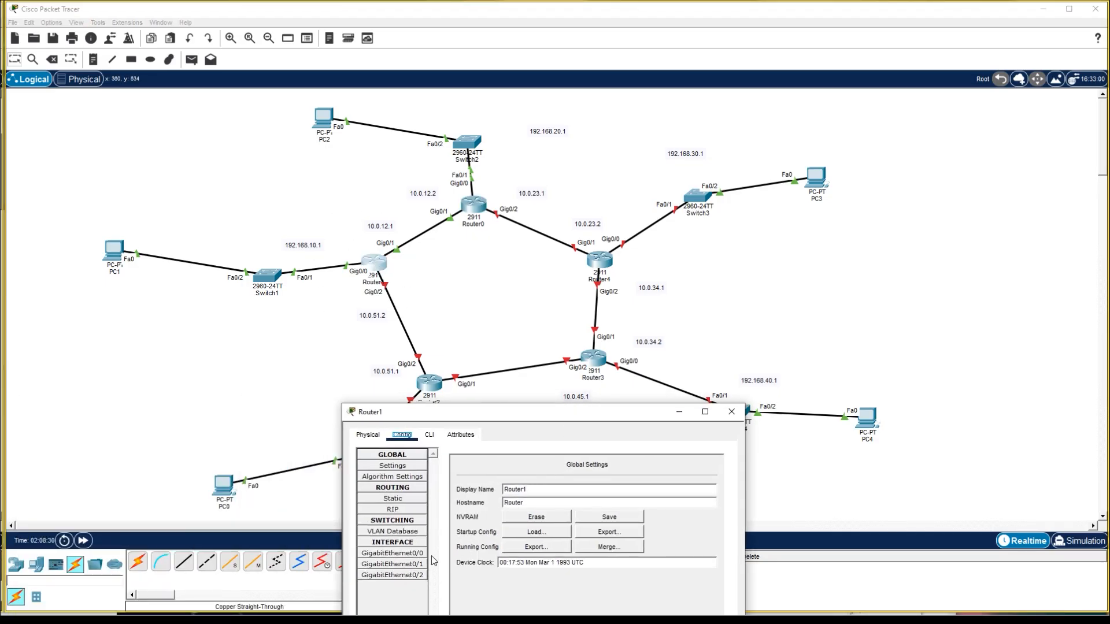
click(404, 499)
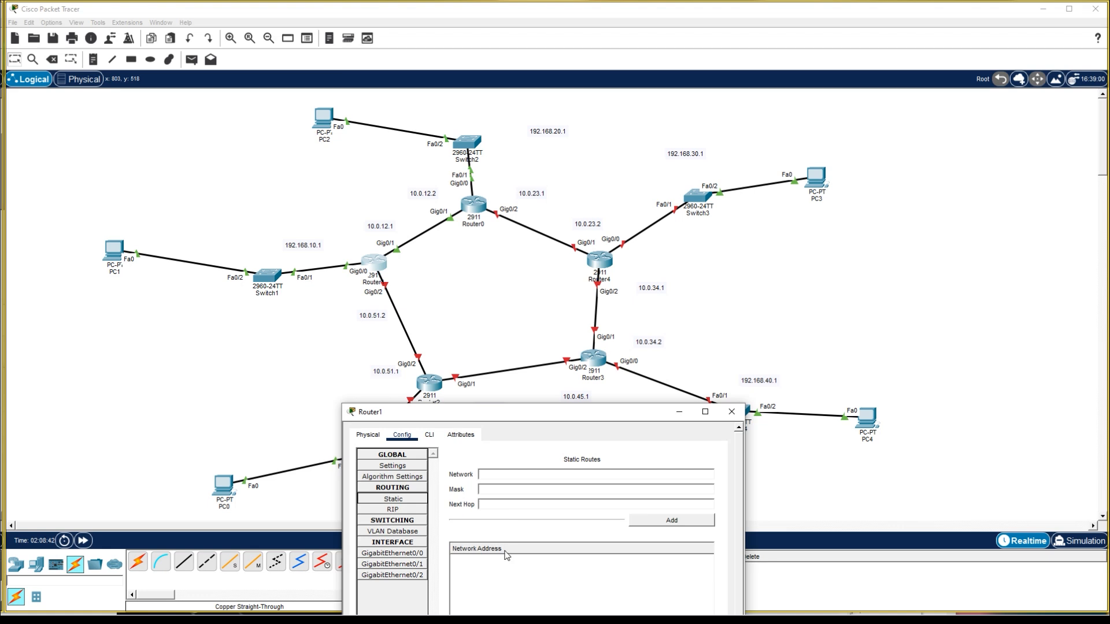
click(493, 475)
key(BackSpace)
click(496, 507)
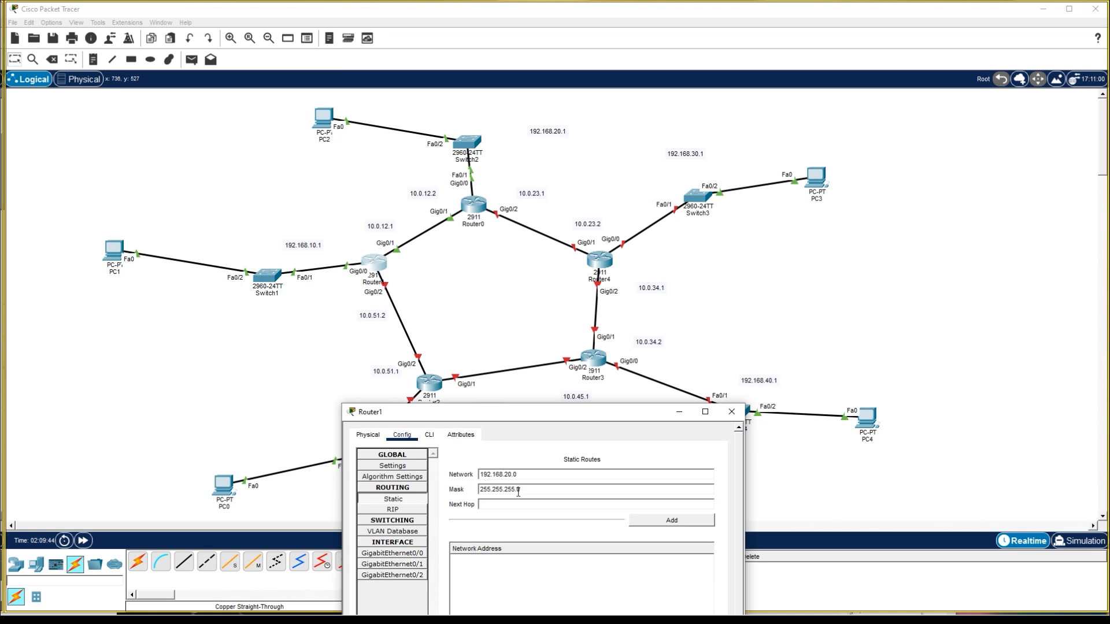
- Set the next hop of Router1's 192.168.20.0 route to 10.0.12.2 and add the route
drag(518, 490, 567, 489)
click(569, 430)
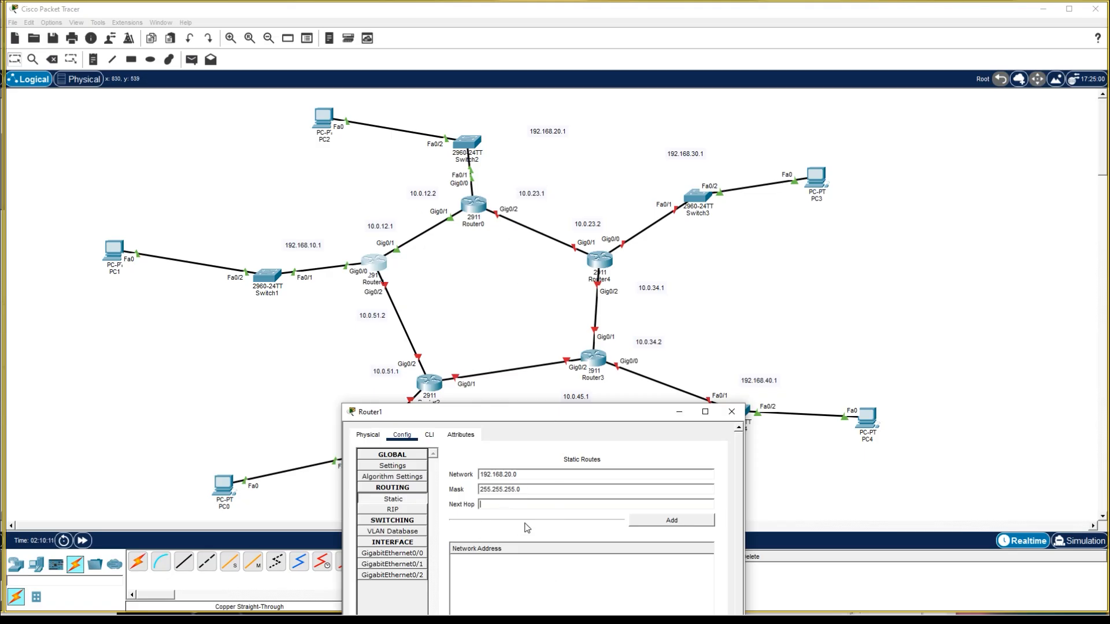
text(10)
text(.0.12.2)
click(654, 524)
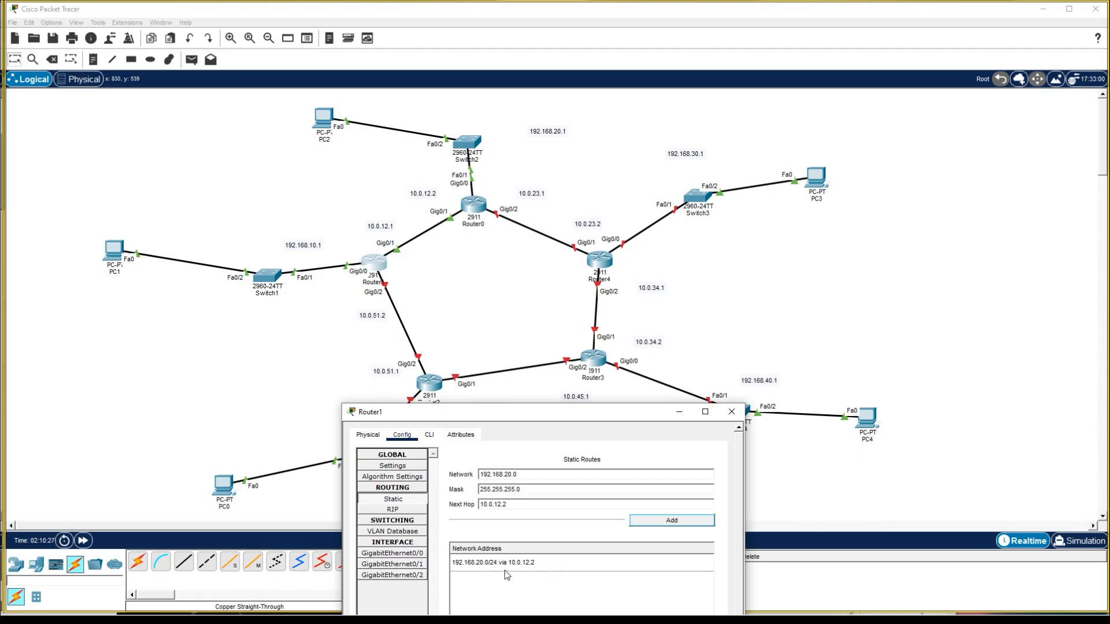
- Add a static route on Router1 to network 192.168.30.0 with mask 255.255.255.0 via next hop 10.0.12.2
click(506, 475)
key(BackSpace)
text(3)
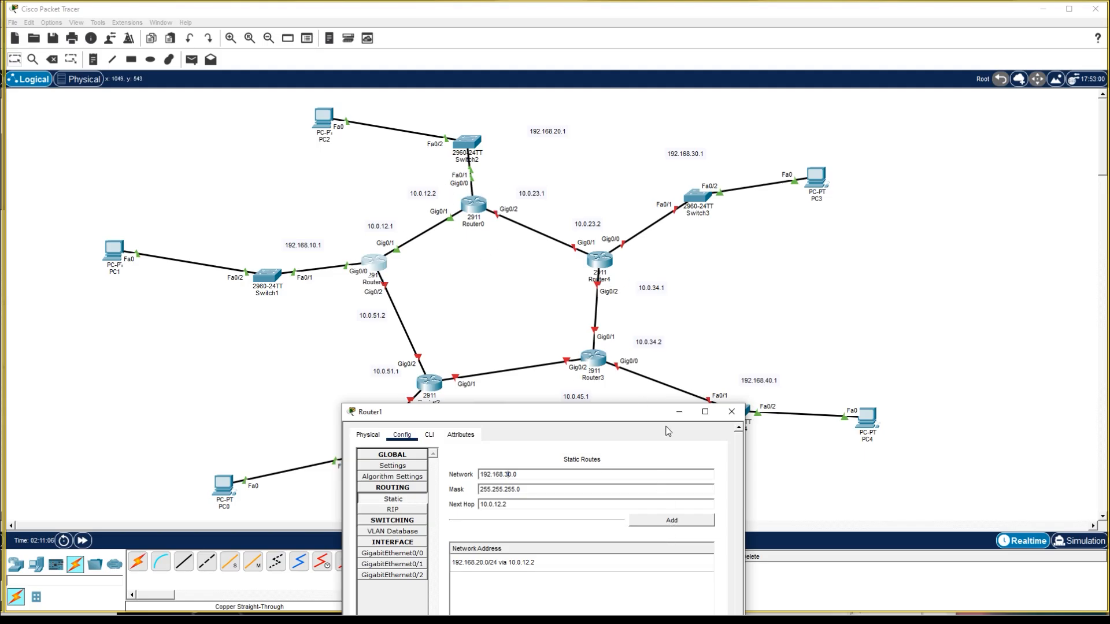
click(672, 523)
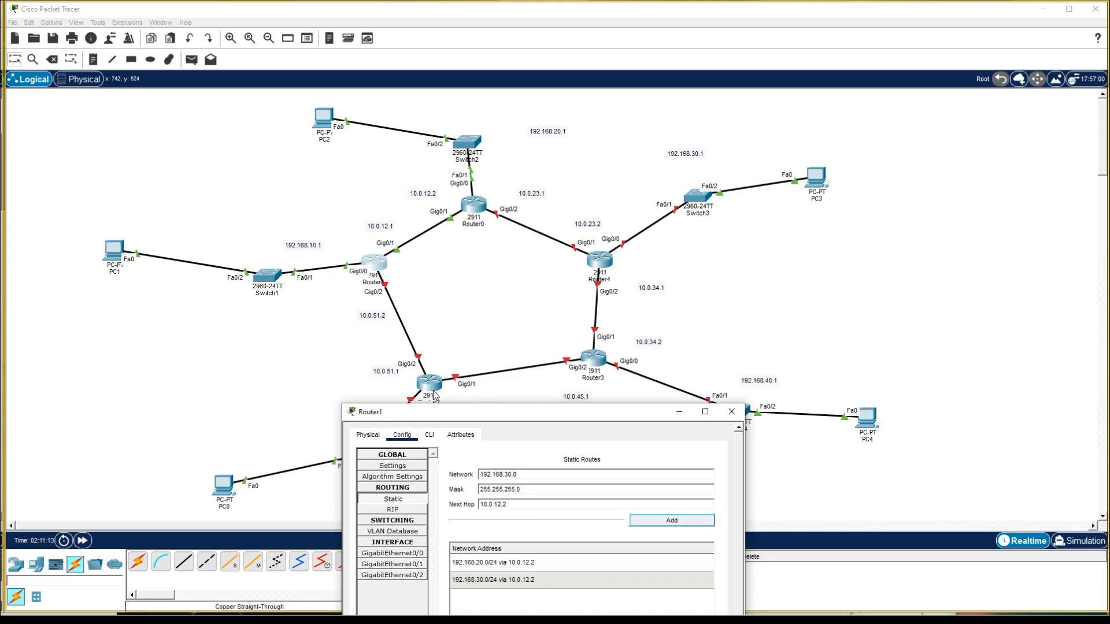
- Add a static route on Router1 to network 192.168.50.0 with mask 255.255.255.0 via next hop 10.0.51.1
click(509, 475)
text(5)
drag(507, 504, 494, 505)
text(51.1)
drag(500, 412, 648, 486)
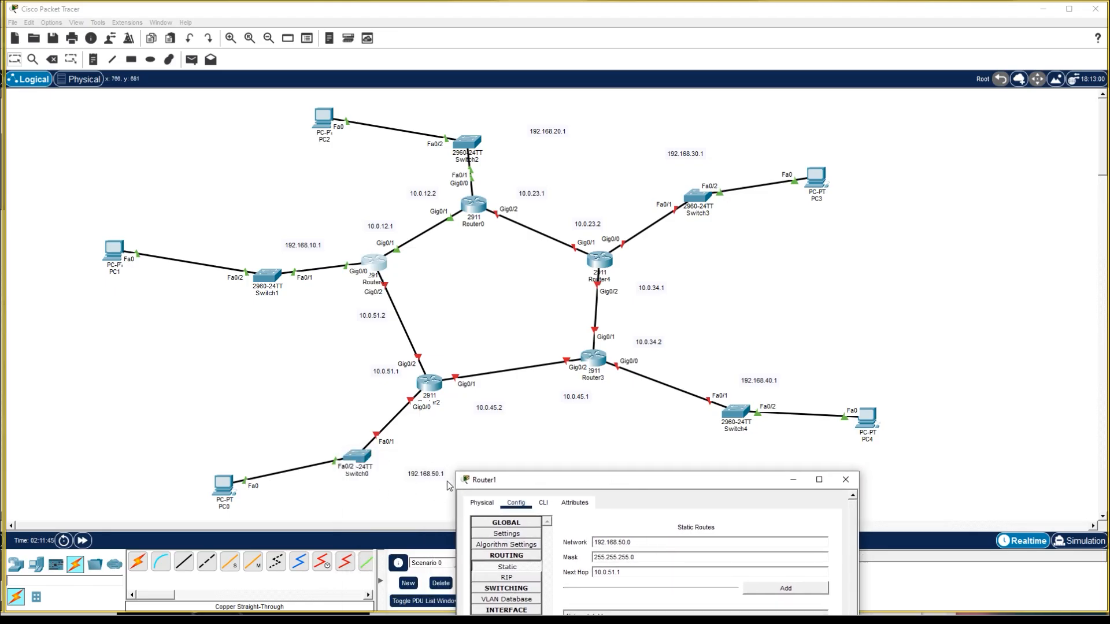
click(794, 585)
- Add a static route on Router1 to network 192.168.40.0 via next hop 10.0.51.1, and close the router's configuration
click(622, 542)
key(BackSpace)
text(4)
click(775, 587)
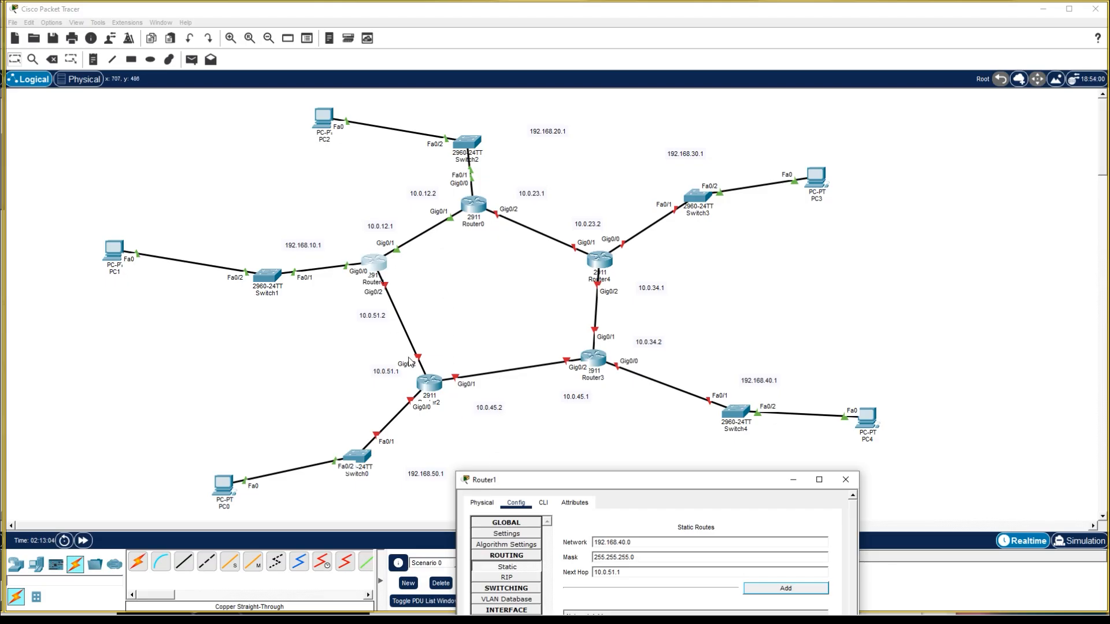
click(844, 481)
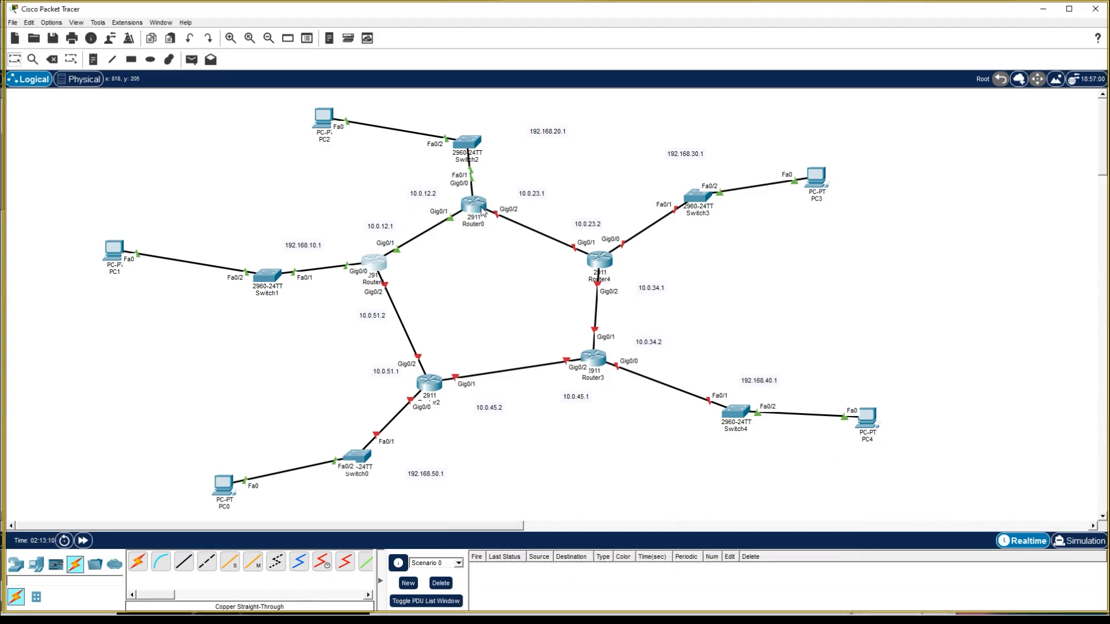
- Open Router0's static routing configuration and reposition its window so the topology's address labels stay readable
mouse_move(482, 211)
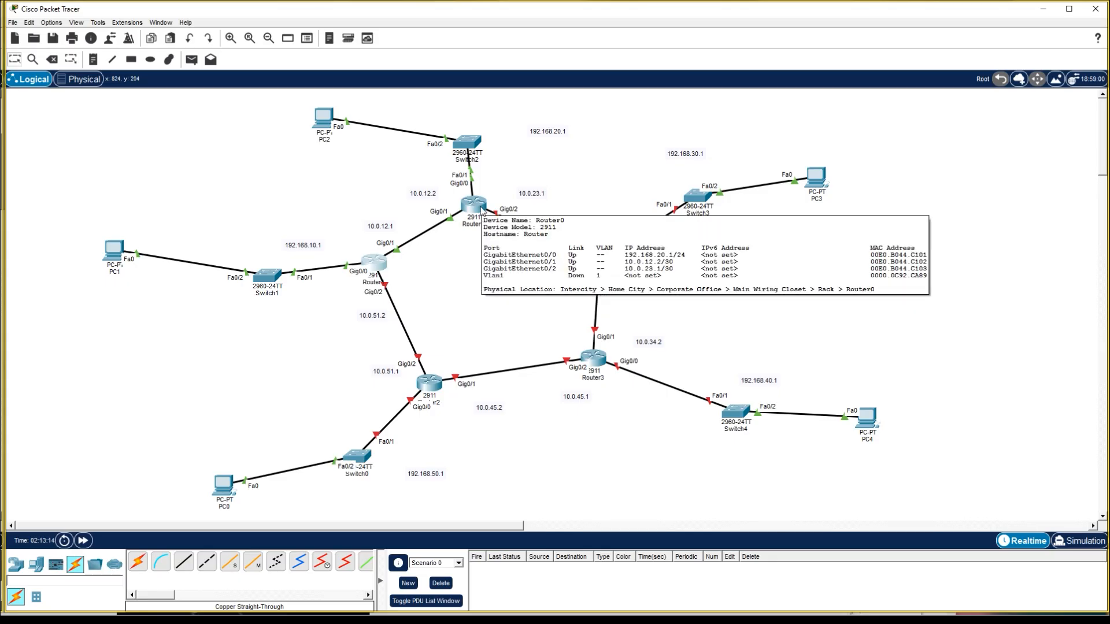
click(482, 211)
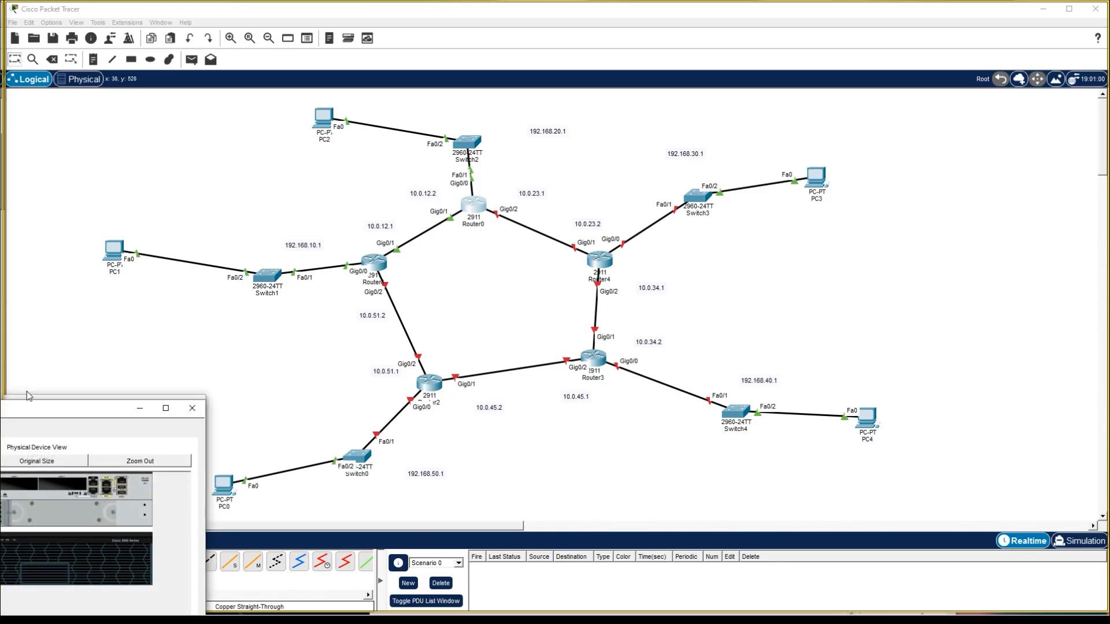
drag(25, 416, 533, 336)
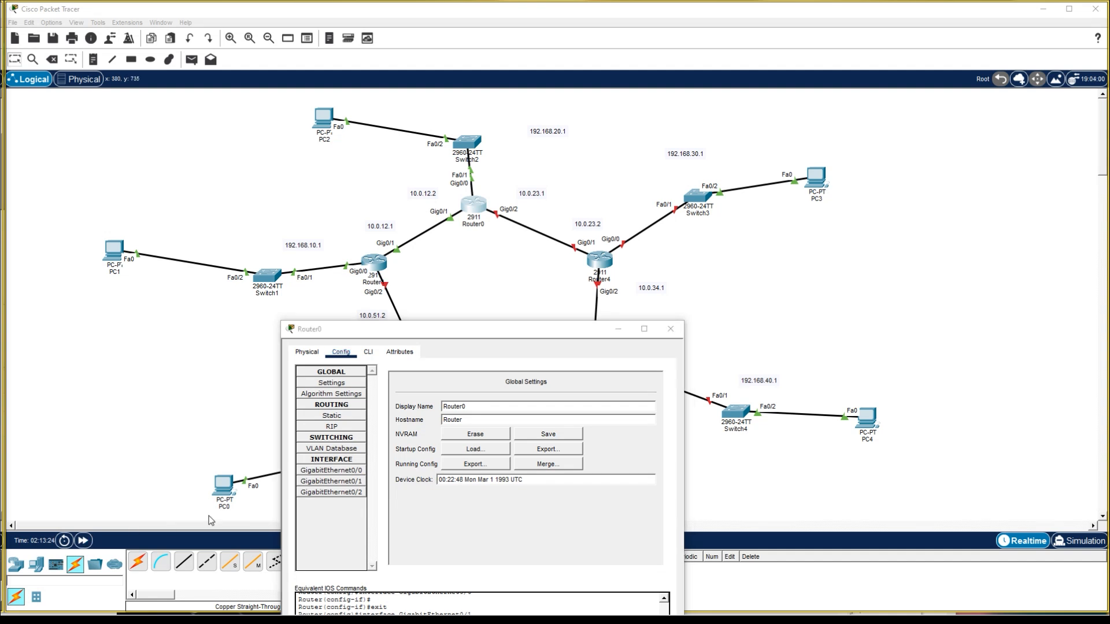
click(331, 416)
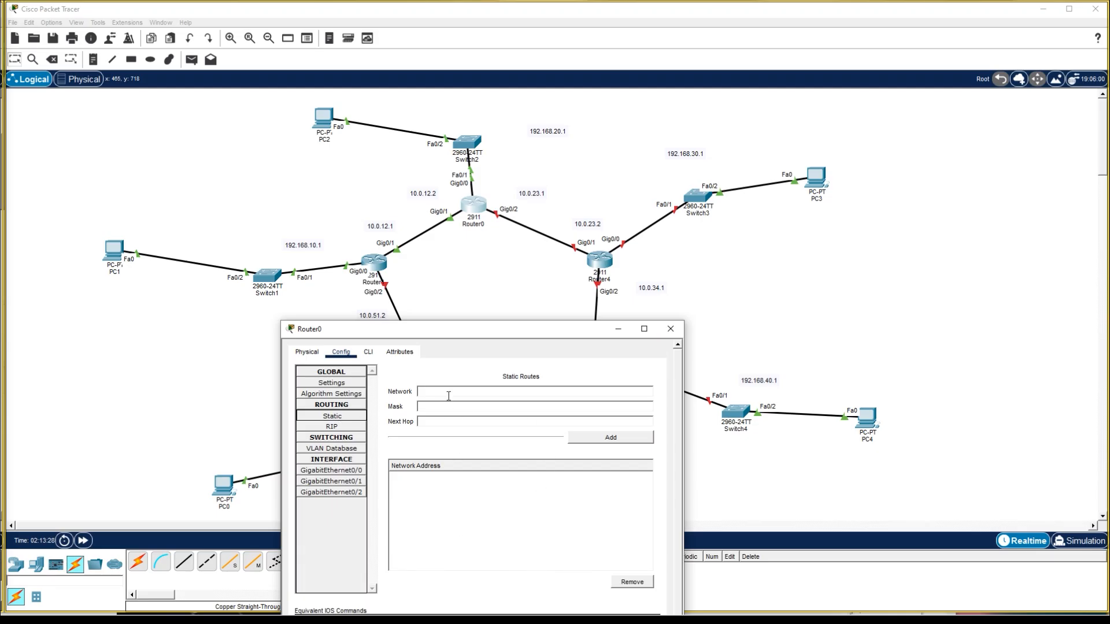
drag(493, 335, 682, 371)
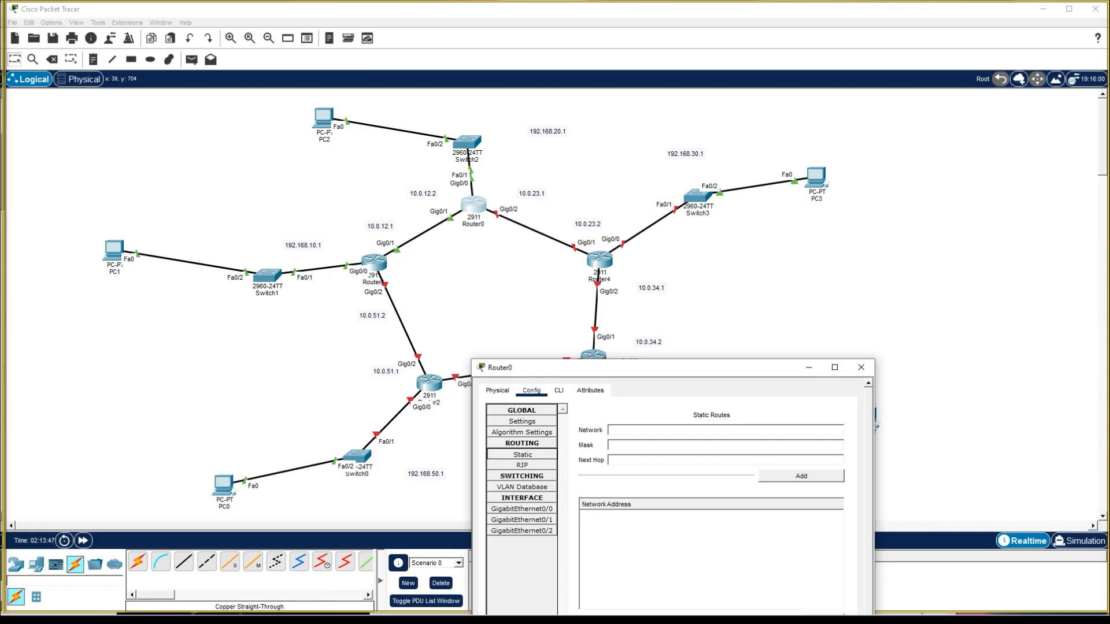
drag(696, 370, 710, 434)
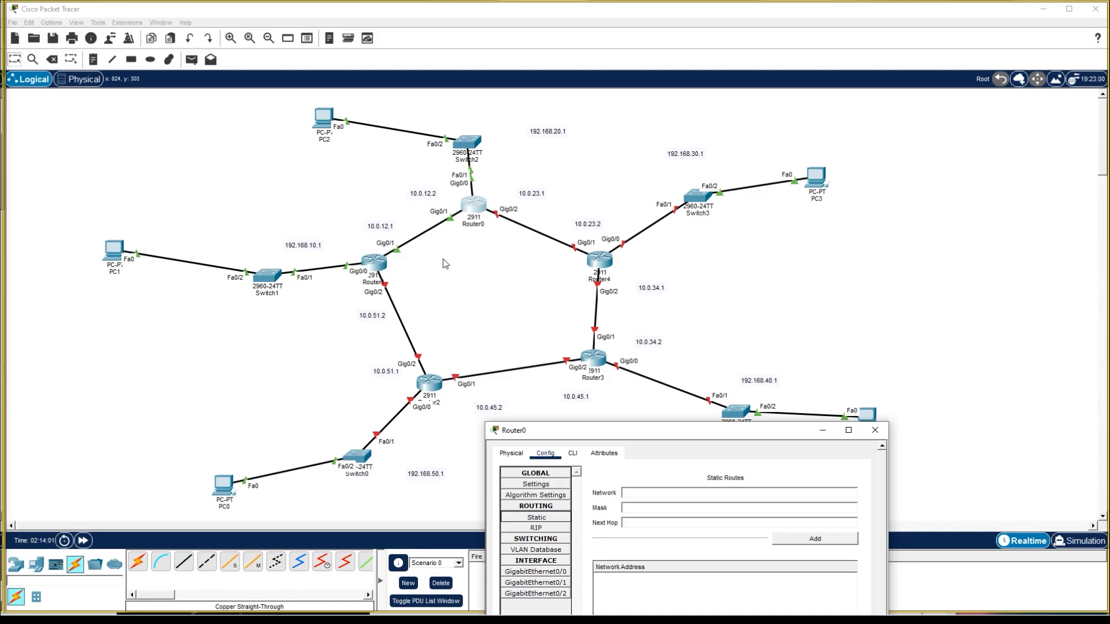
- Add a static route on Router0 to network 192.168.10.0 with mask 255.255.255.0 via next hop 10.0.12.1
click(646, 494)
text(192.168.10.1)
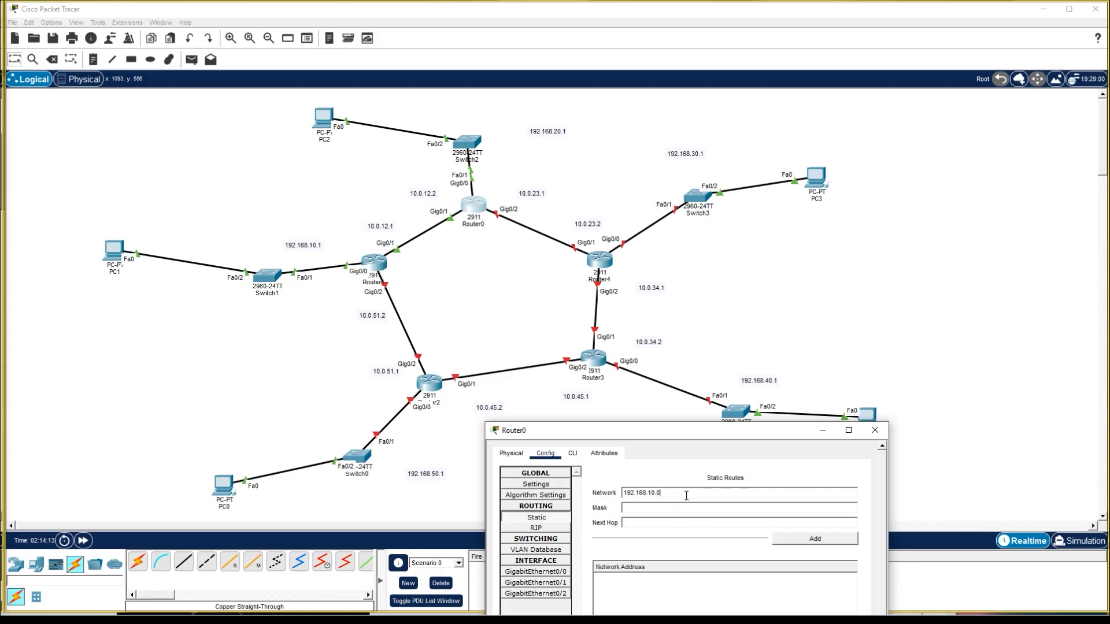
drag(682, 495, 564, 497)
click(663, 474)
click(644, 509)
text(255.255.255)
click(662, 523)
text(10.0.12.1)
click(798, 543)
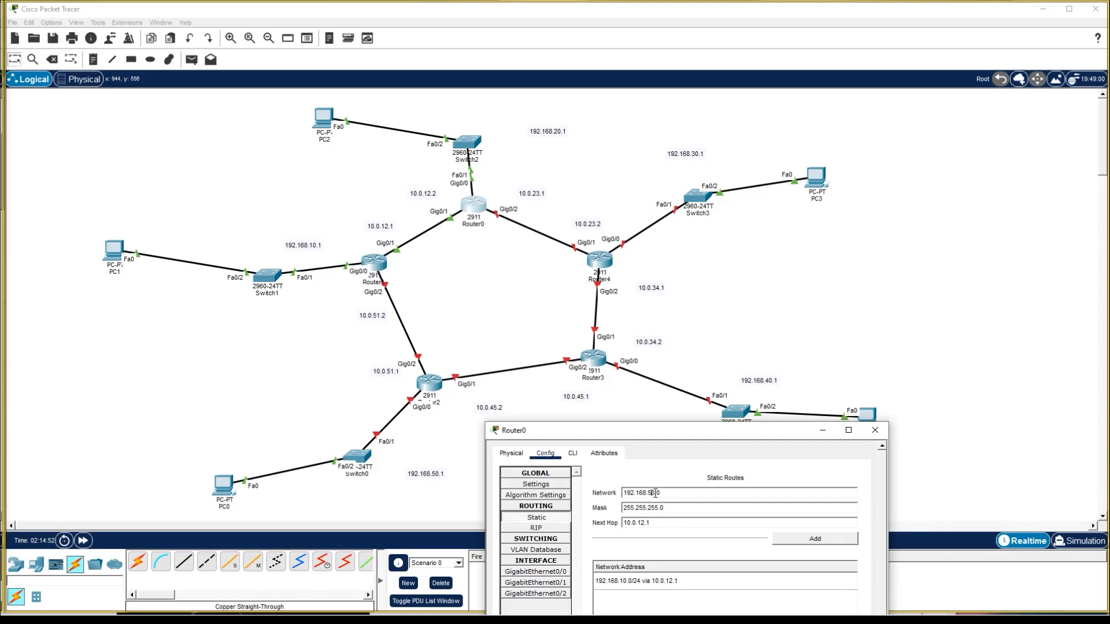
- Add a static route on Router0 to network 192.168.50.0 with mask 255.255.255.0 via next hop 10.0.12.1
click(722, 542)
click(800, 543)
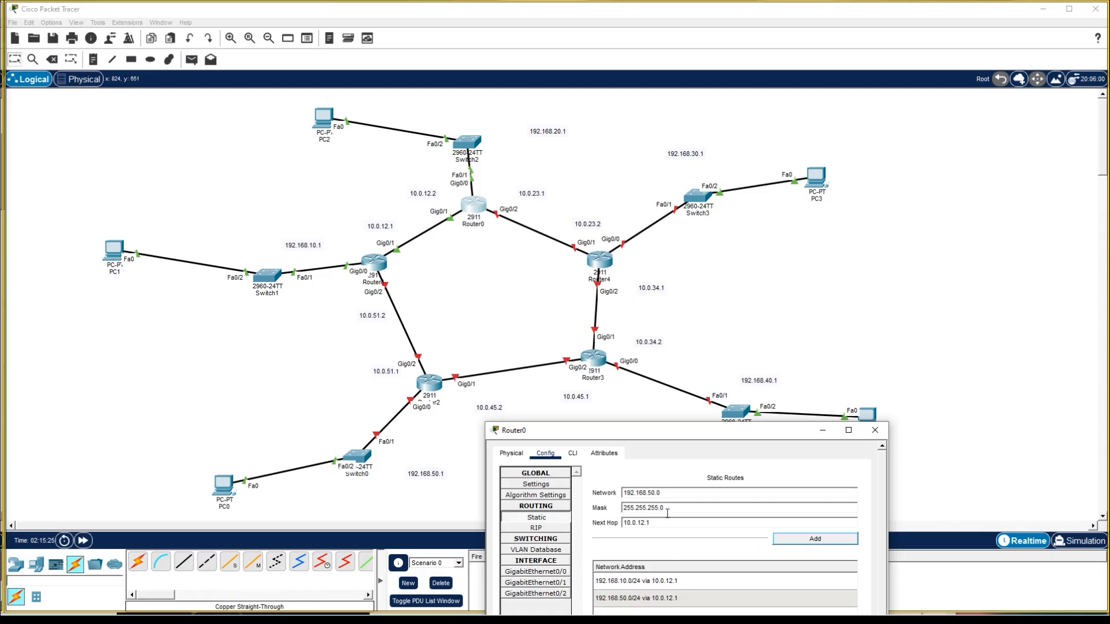
- Add a static route on Router0 to network 192.168.30.0 via next hop 10.0.23.2, and close the router's configuration
click(652, 492)
text(23)
click(800, 540)
click(655, 492)
key(BackSpace)
key(BackSpace)
text(30)
click(873, 429)
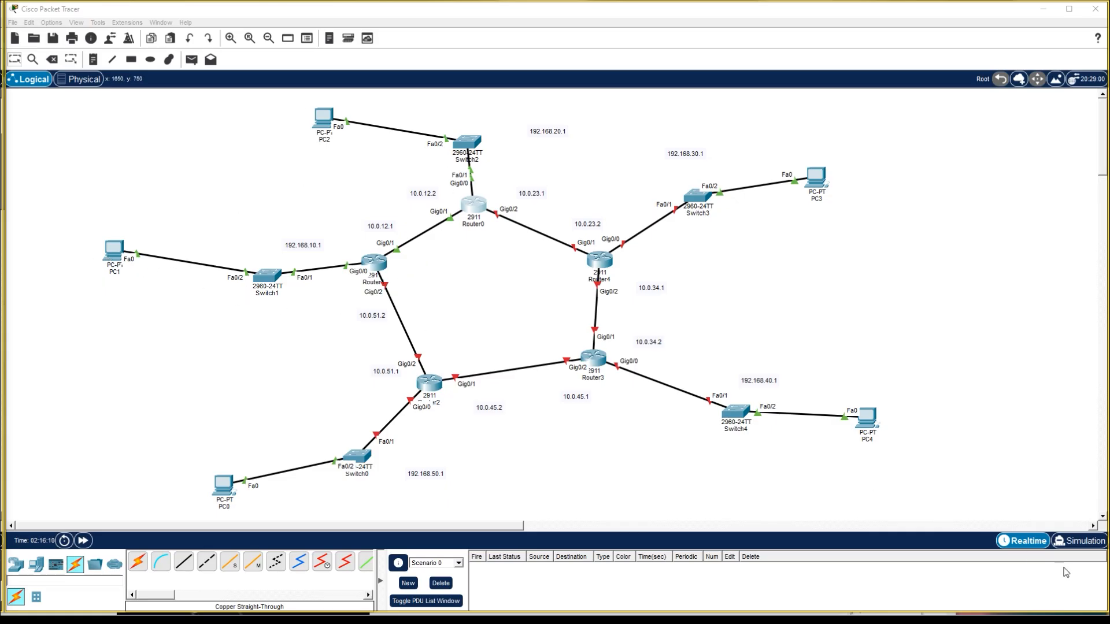
- Switch to Simulation mode and create a simple PDU from PC1 to PC2
click(1068, 542)
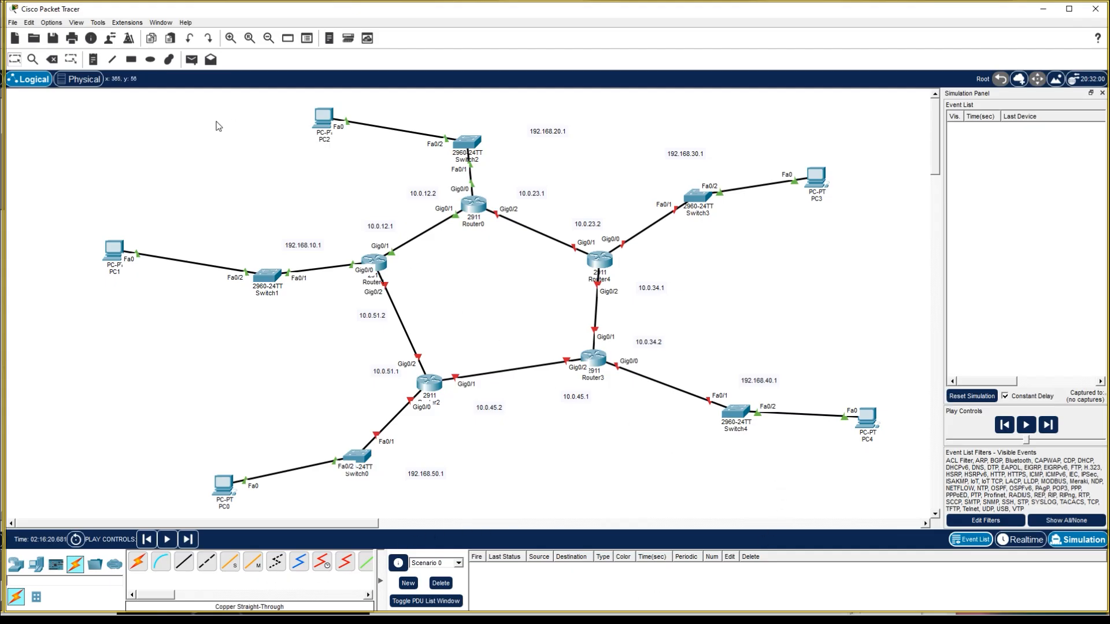
click(193, 60)
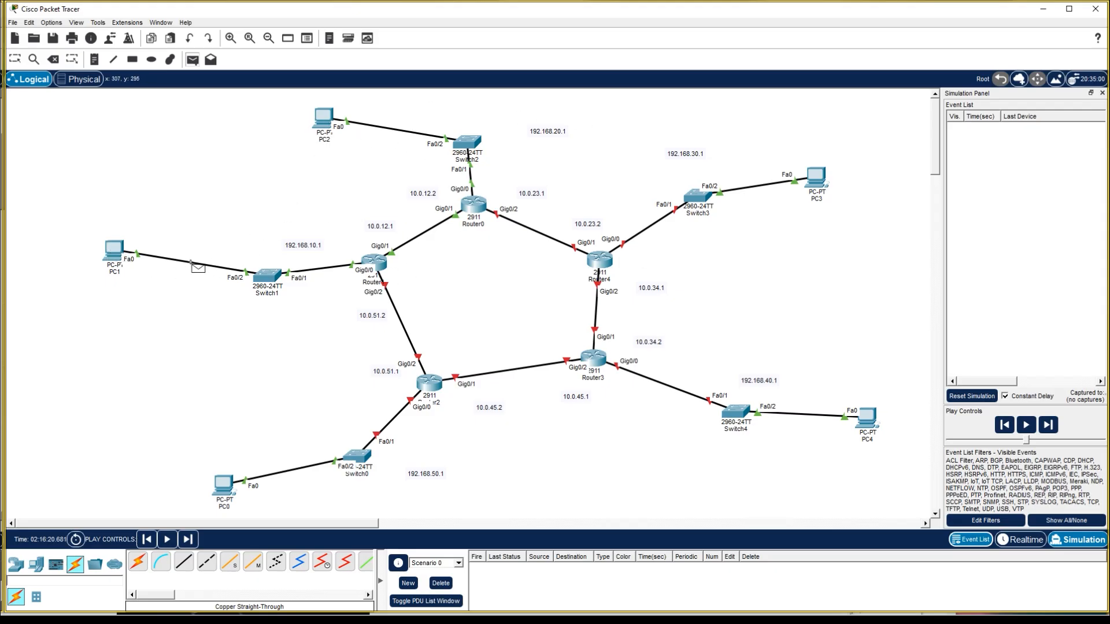
click(119, 254)
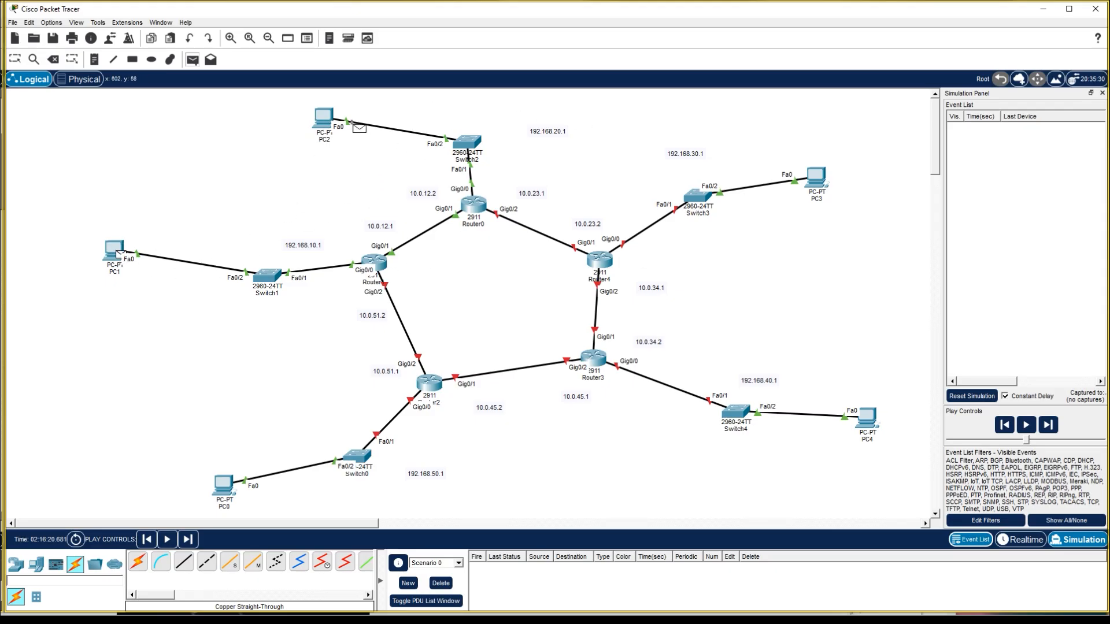
click(323, 118)
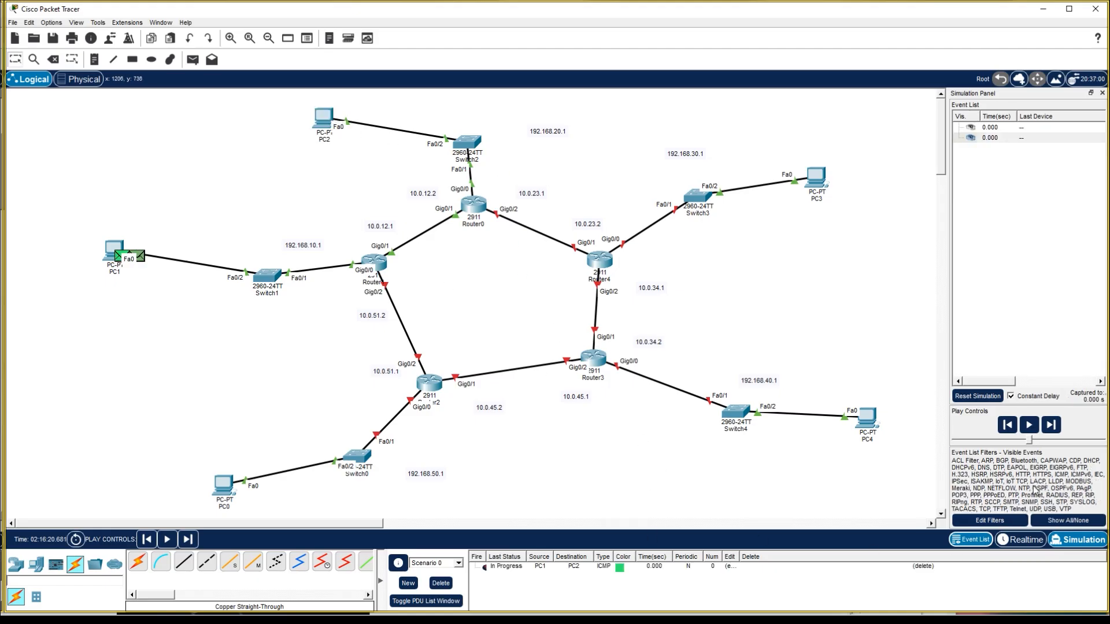
- Step the simulation forward event by event to follow the PC1 to PC2 packet through the network
click(1051, 426)
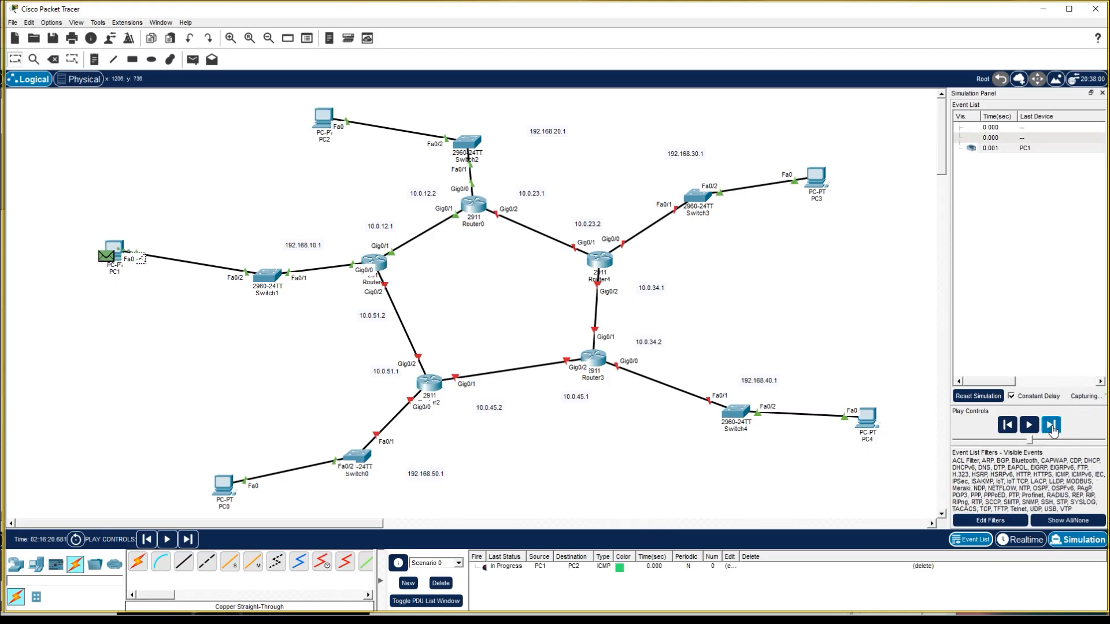
click(1051, 426)
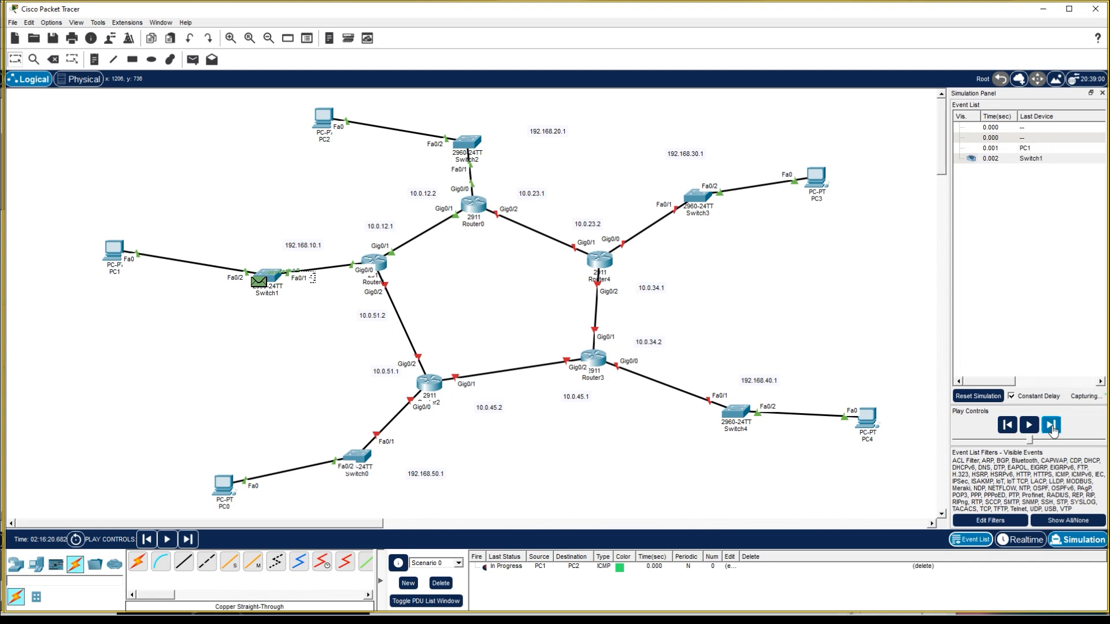
click(1051, 426)
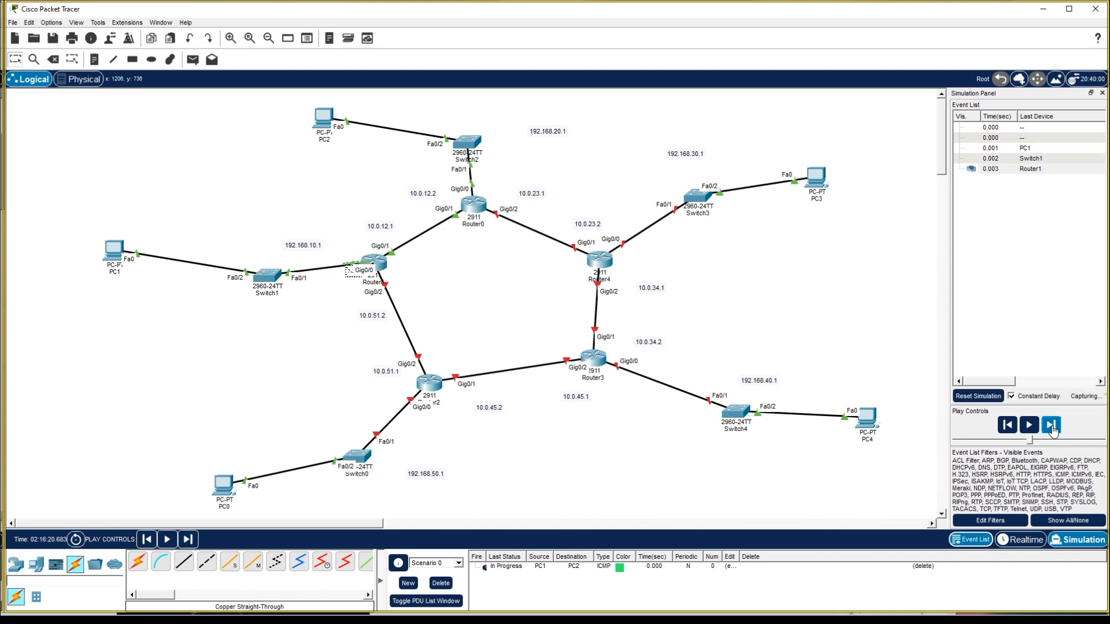
click(1051, 426)
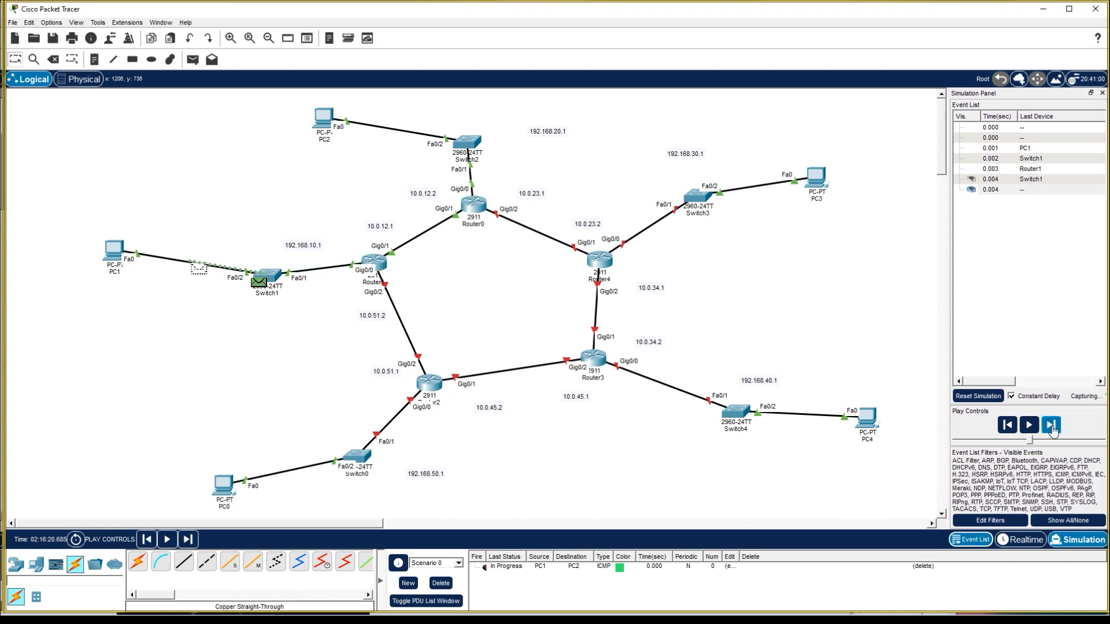
click(1051, 426)
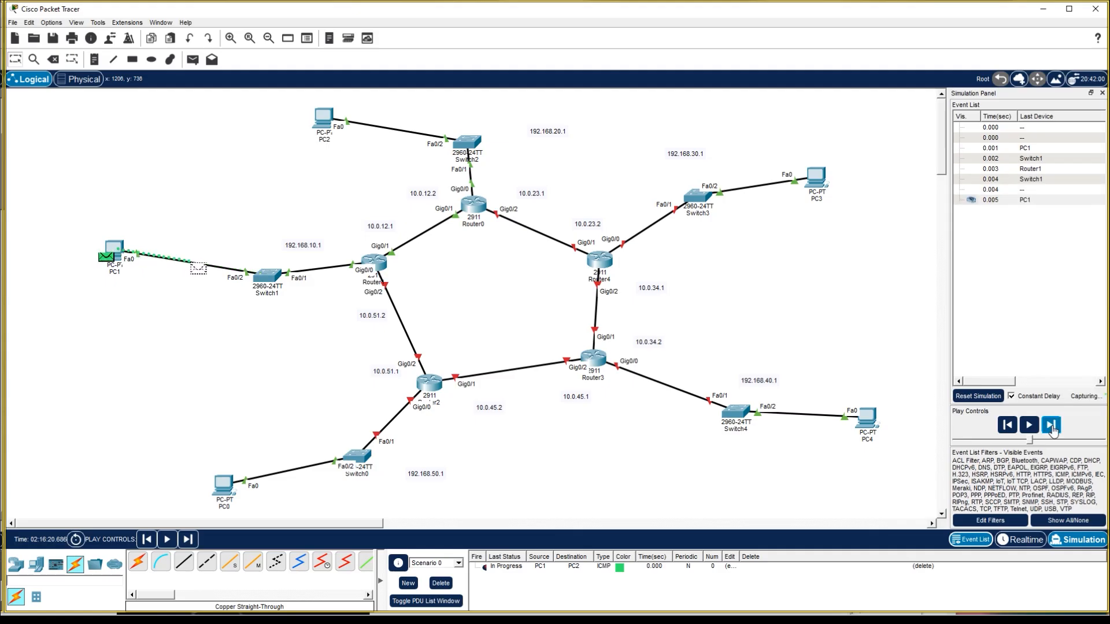
click(1051, 426)
click(1051, 426)
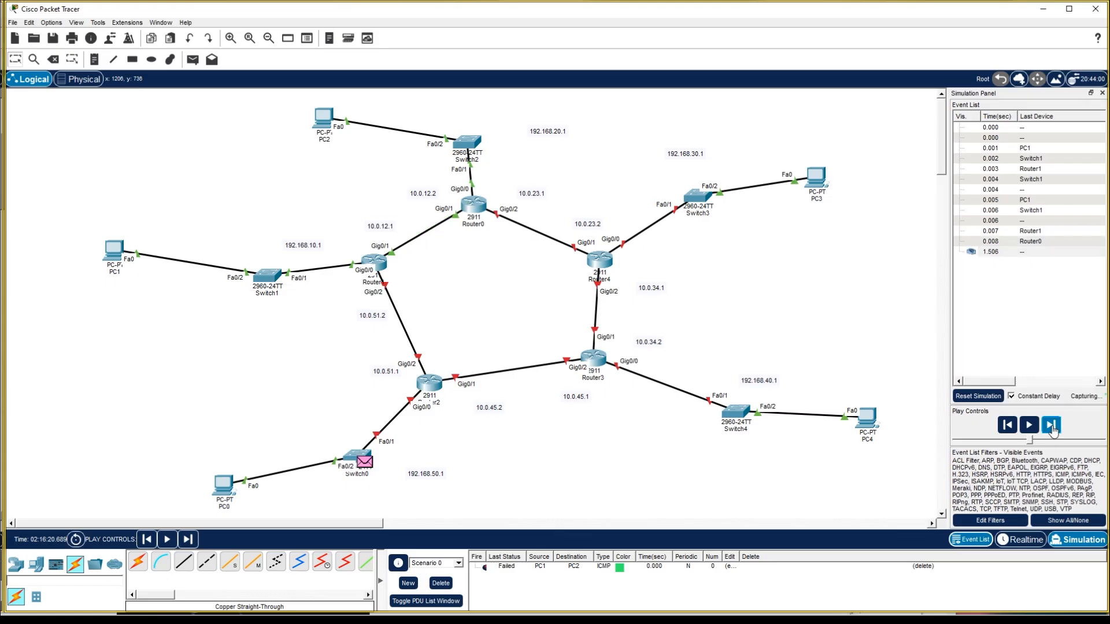
click(1051, 426)
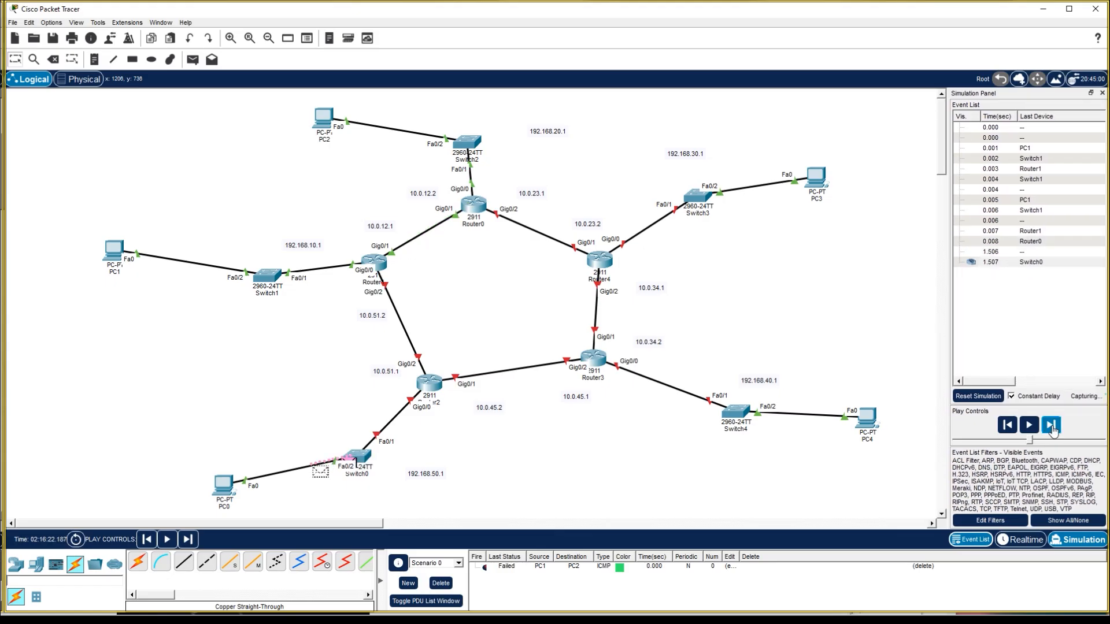
click(1051, 426)
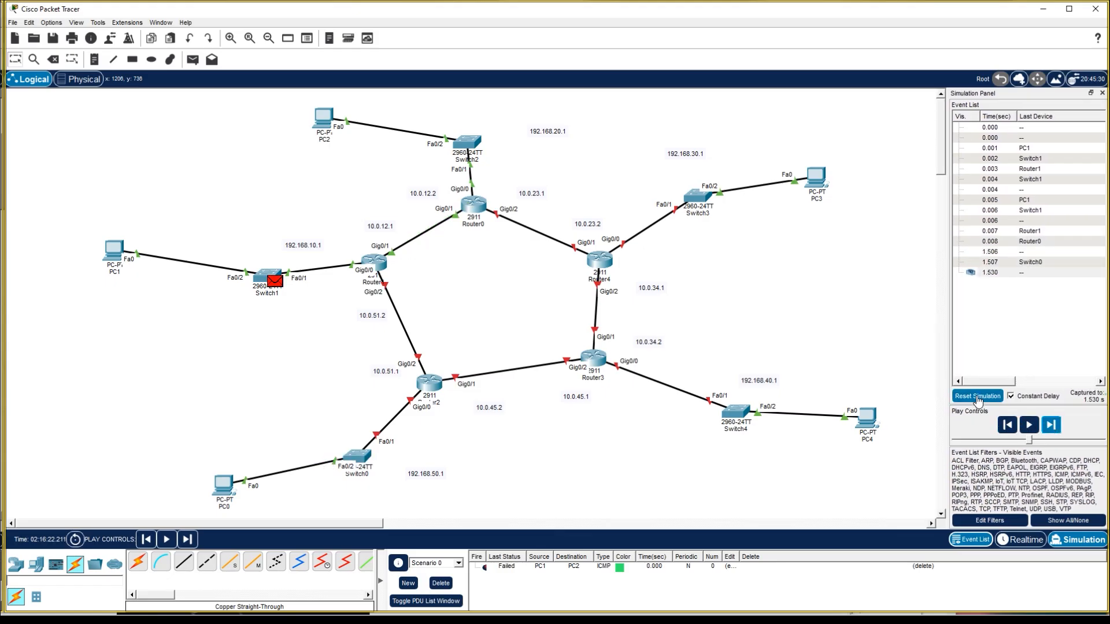
- Reset the simulation and step the PC1 packet forward again through Router1, Router0 and Switch2 towards PC2
click(1051, 426)
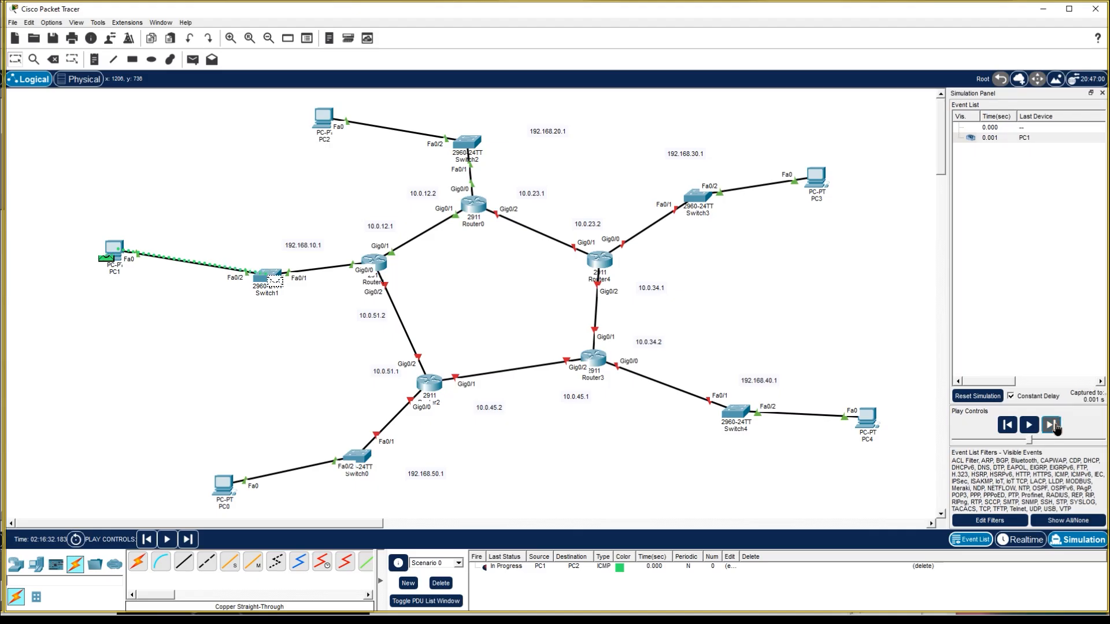
click(1051, 426)
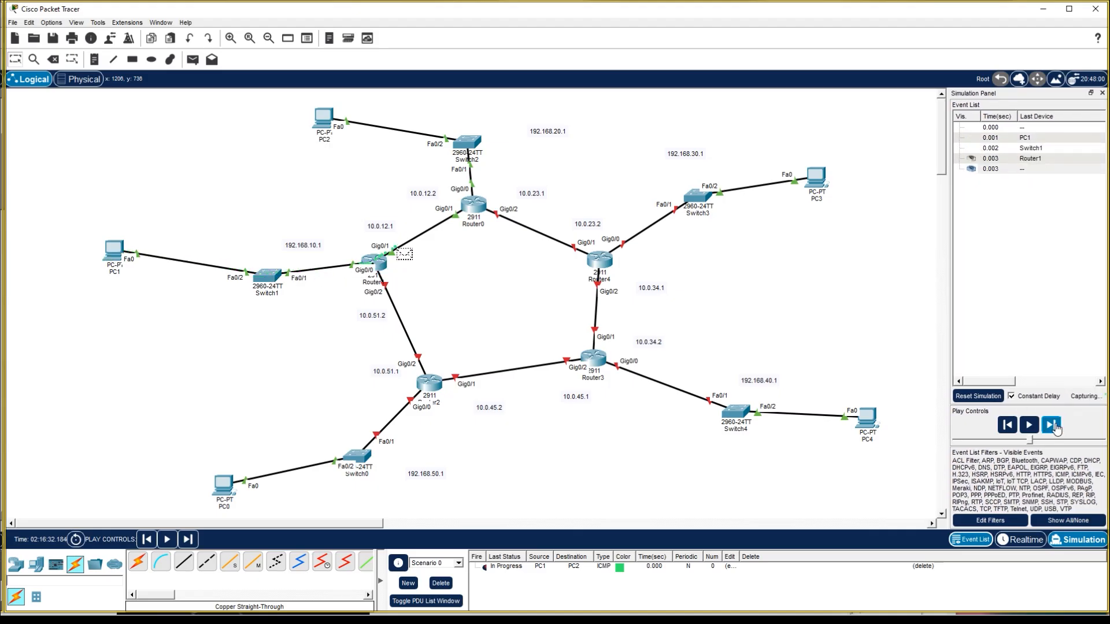
click(1051, 426)
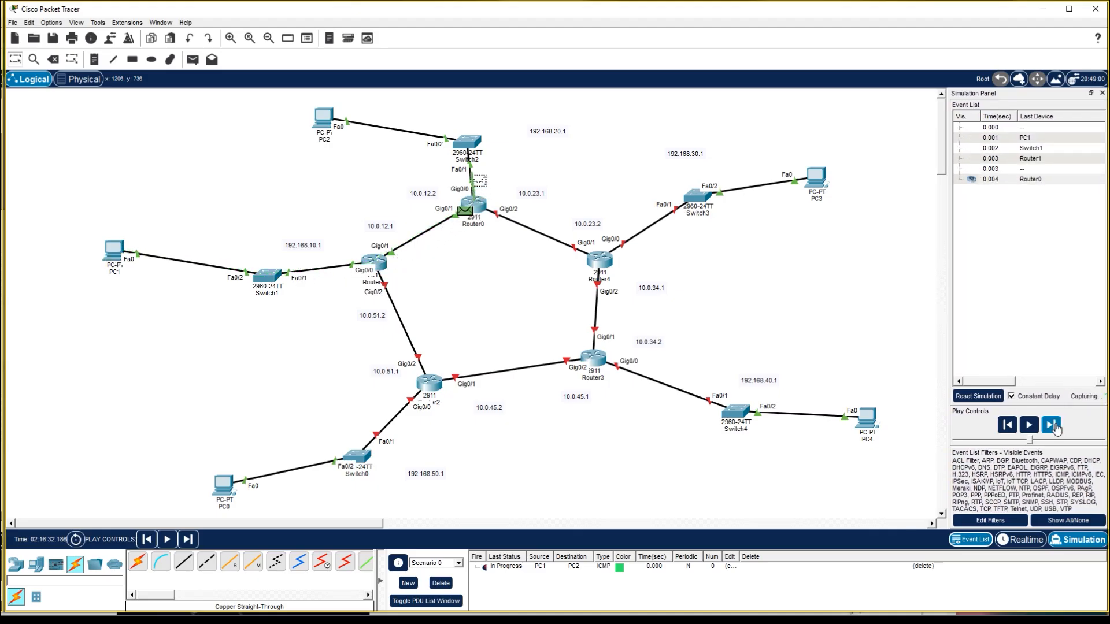
click(1051, 426)
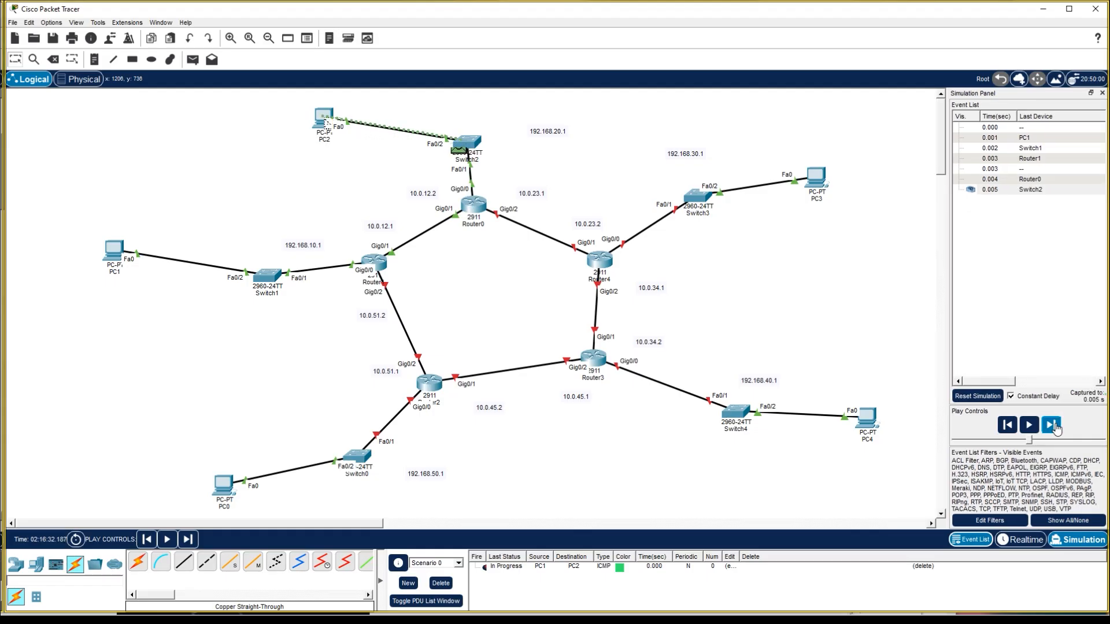
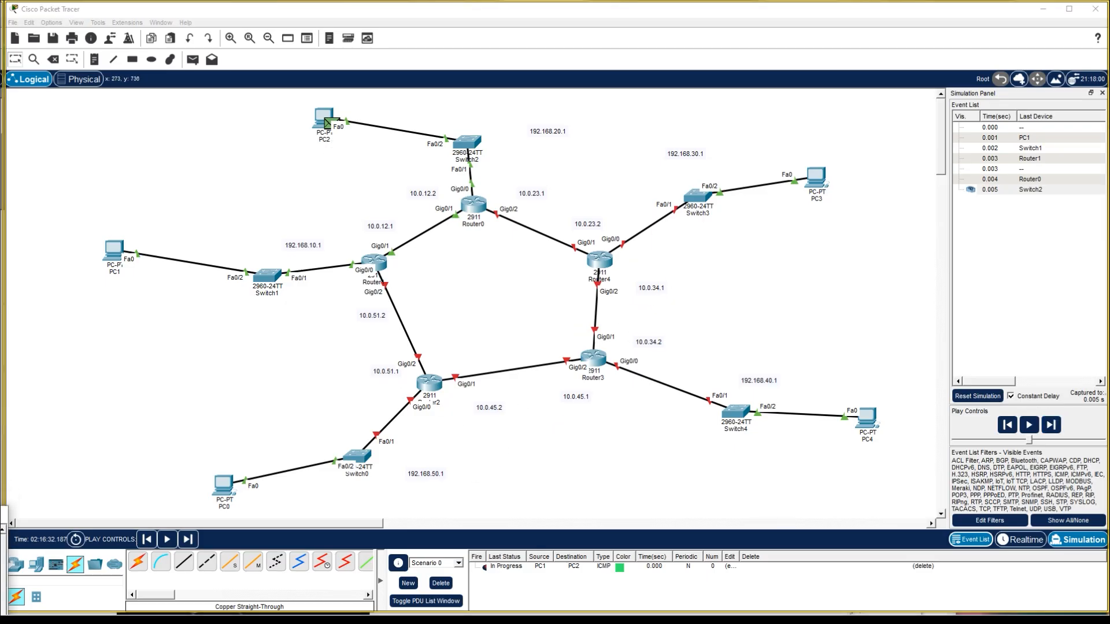
- Close the static routes window of the other router and open Router4's GigabitEthernet0/0 interface settings
drag(388, 486, 387, 450)
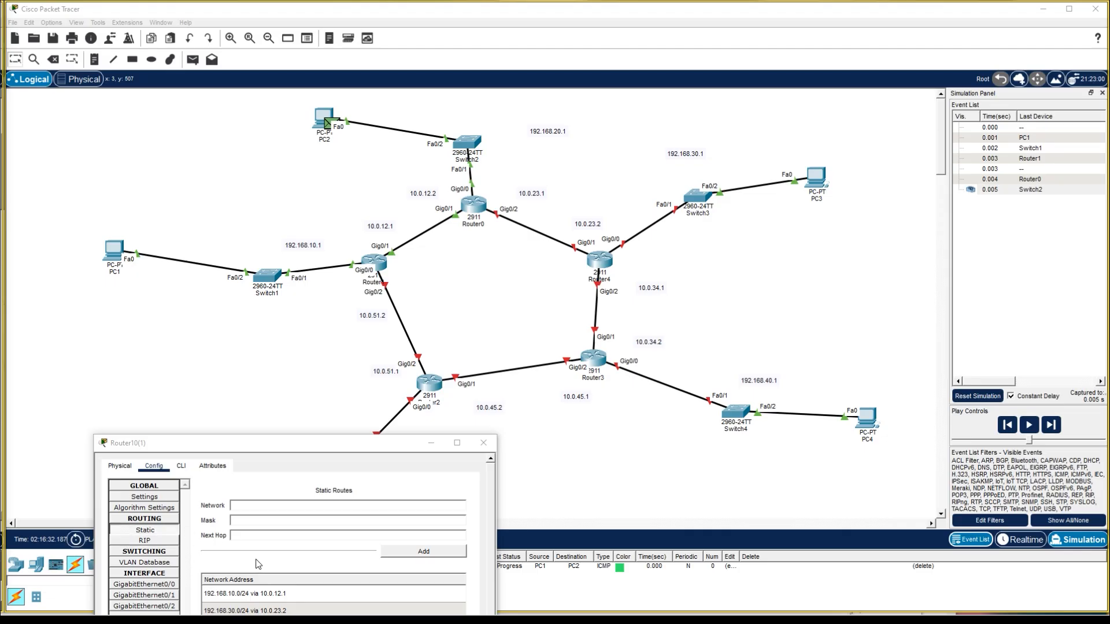
click(483, 443)
click(602, 264)
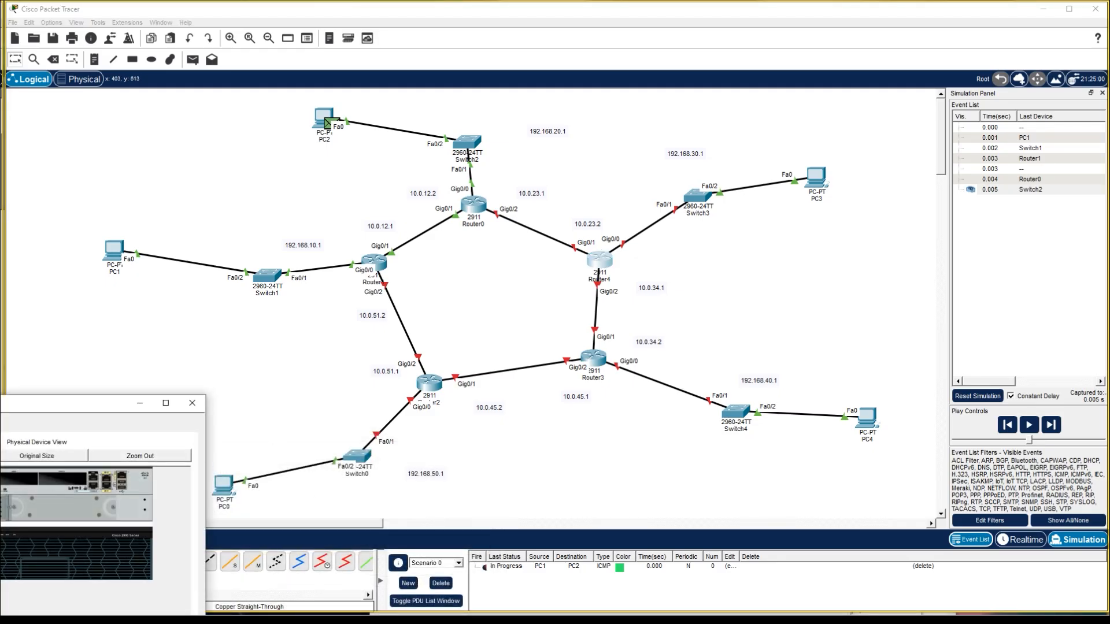
click(652, 417)
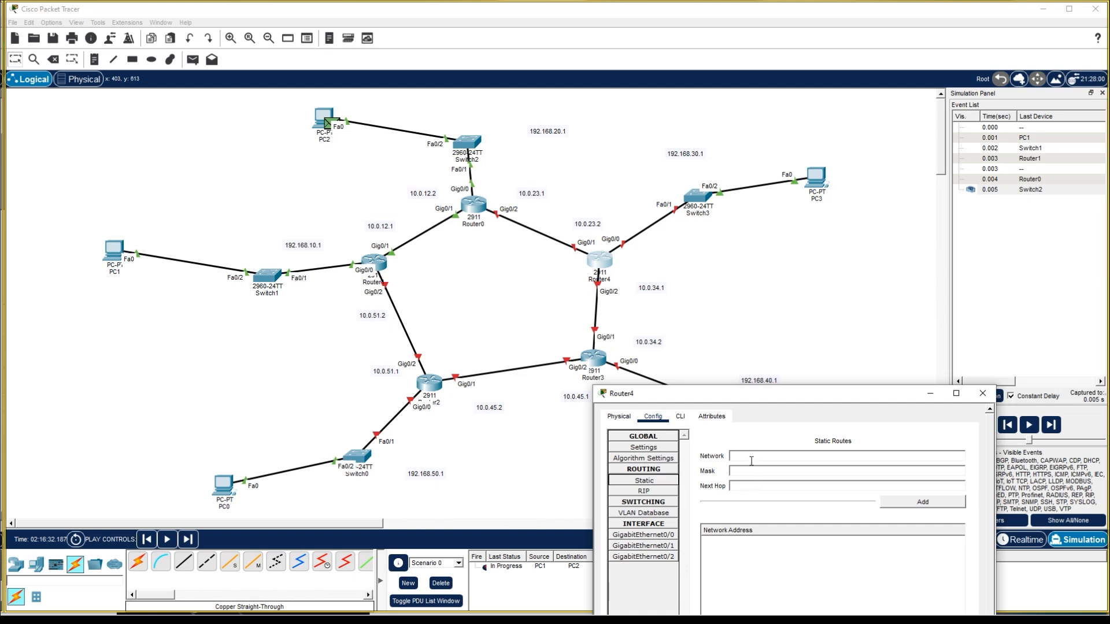
click(644, 535)
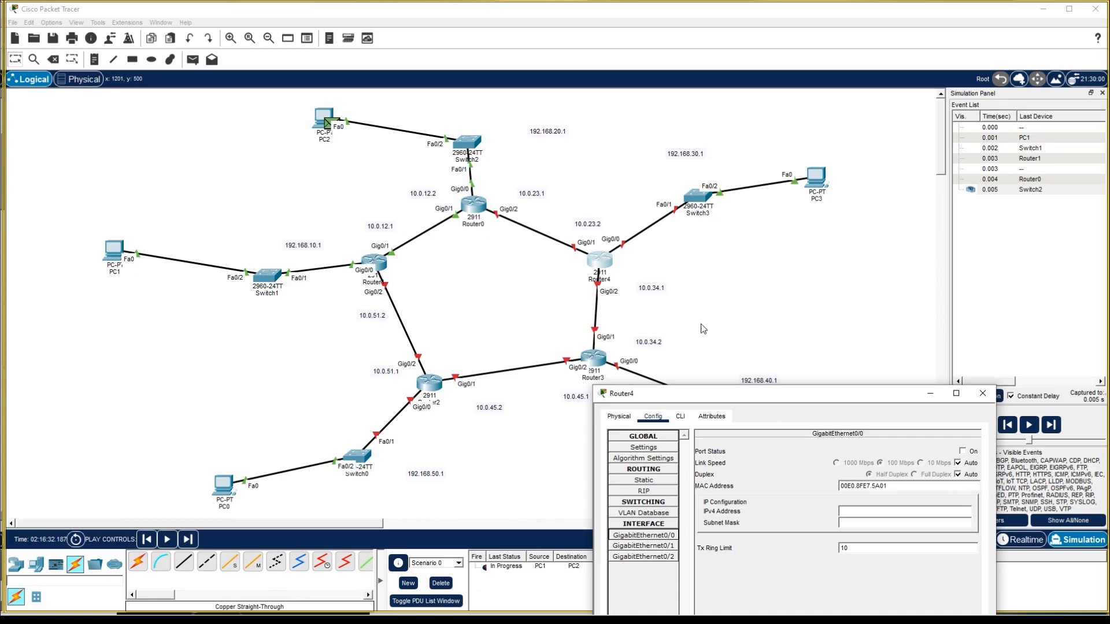
- Copy 192.168.30.1 from its topology label into Router4's GigabitEthernet0/0 IPv4 address, with subnet mask 255.255.255.0
drag(735, 393, 644, 338)
click(686, 153)
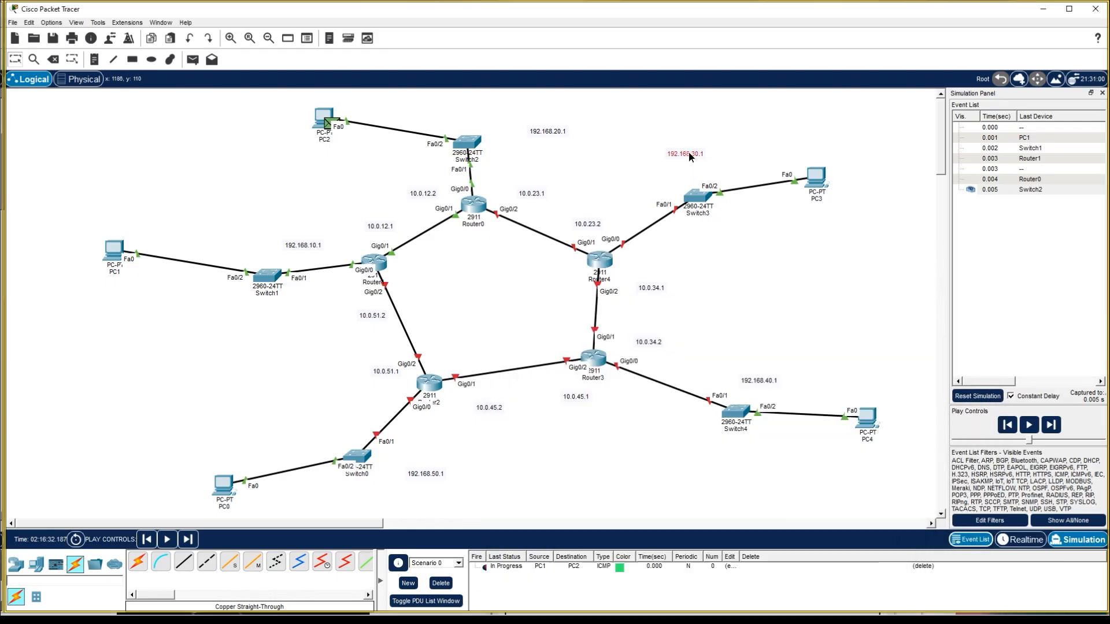
double_click(686, 154)
key(ctrl+c)
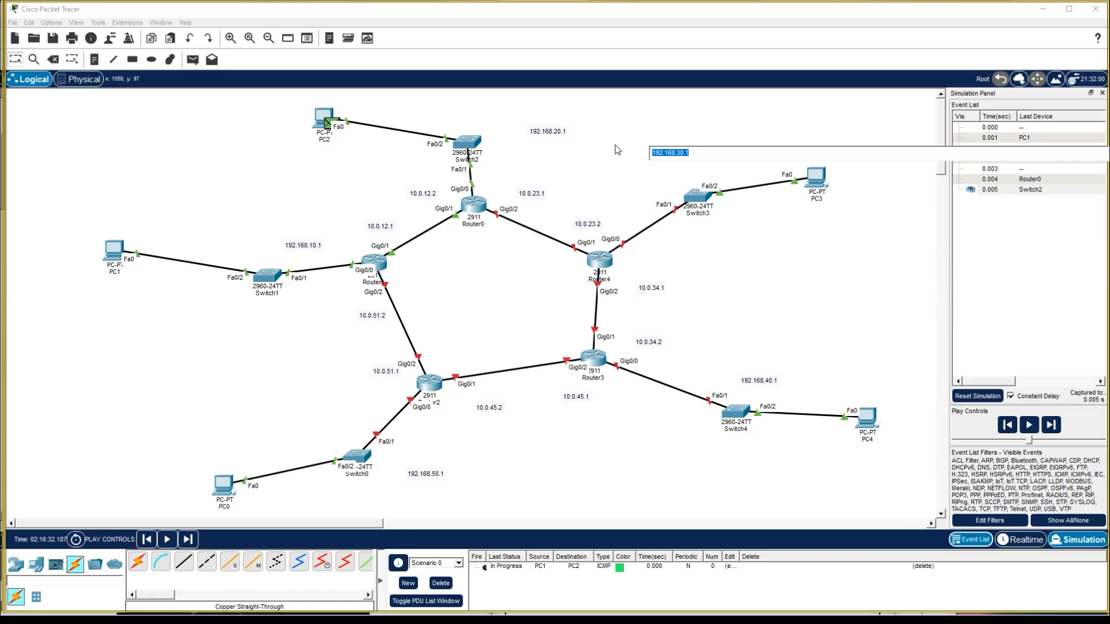
click(746, 620)
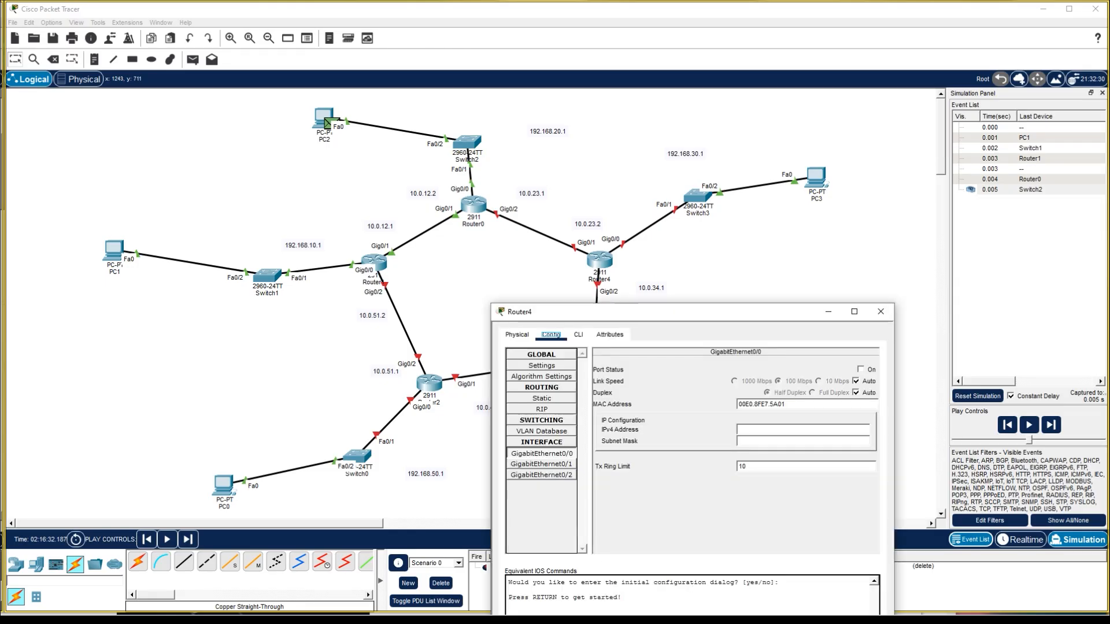
click(789, 429)
key(ctrl+v)
click(789, 442)
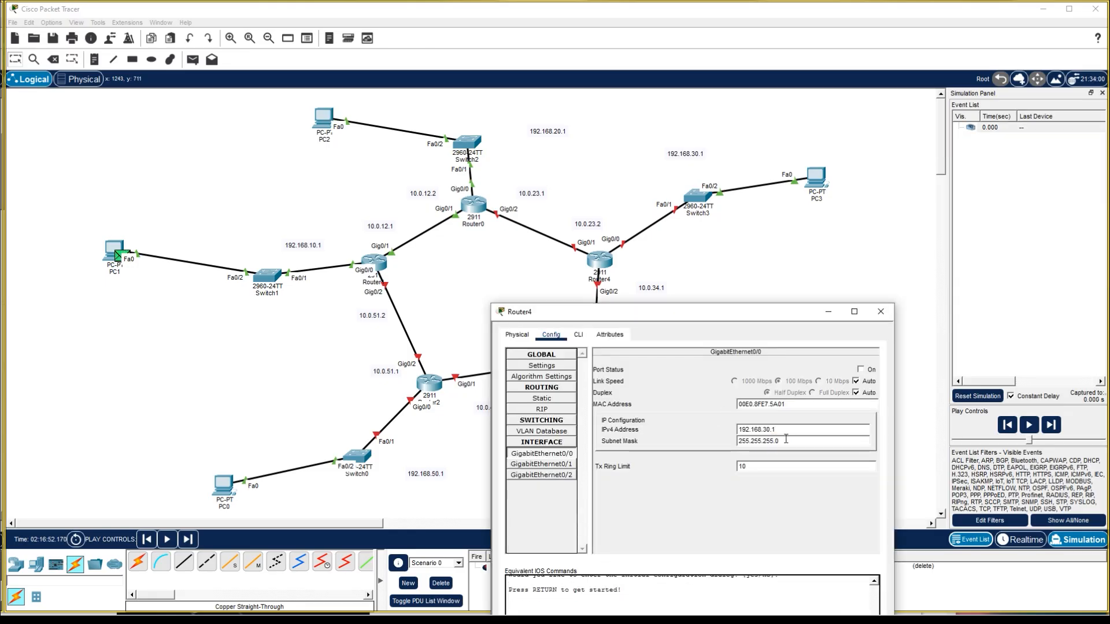
- Turn on Router4's GigabitEthernet0/0, and enable GigabitEthernet0/1 with IPv4 address 10.0.23.2 and subnet mask 255.255.255.252
click(861, 369)
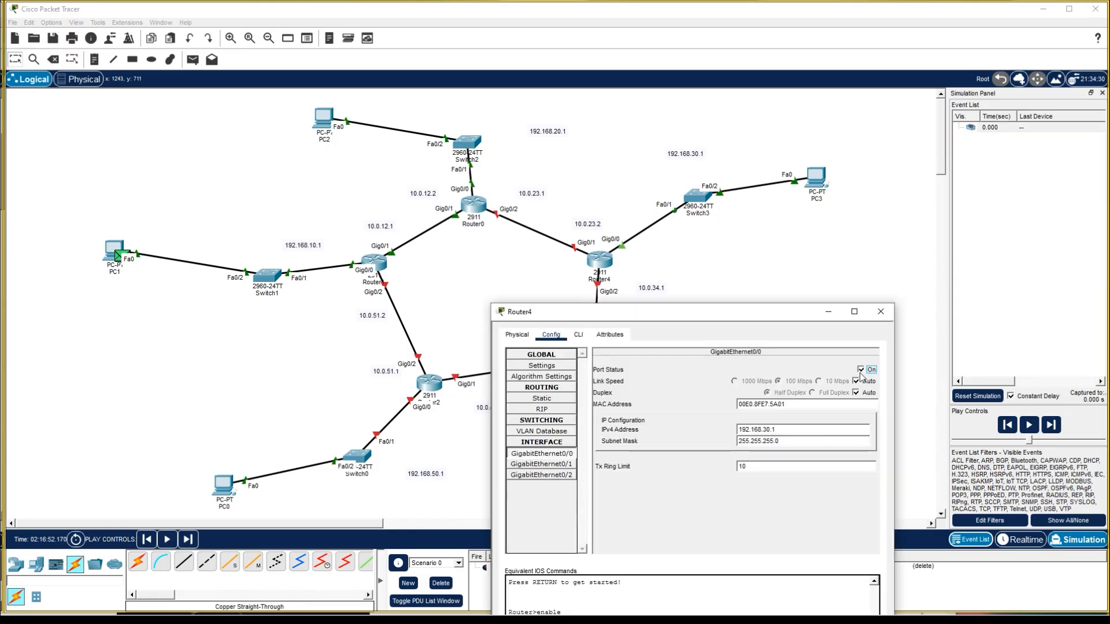
click(542, 465)
click(799, 426)
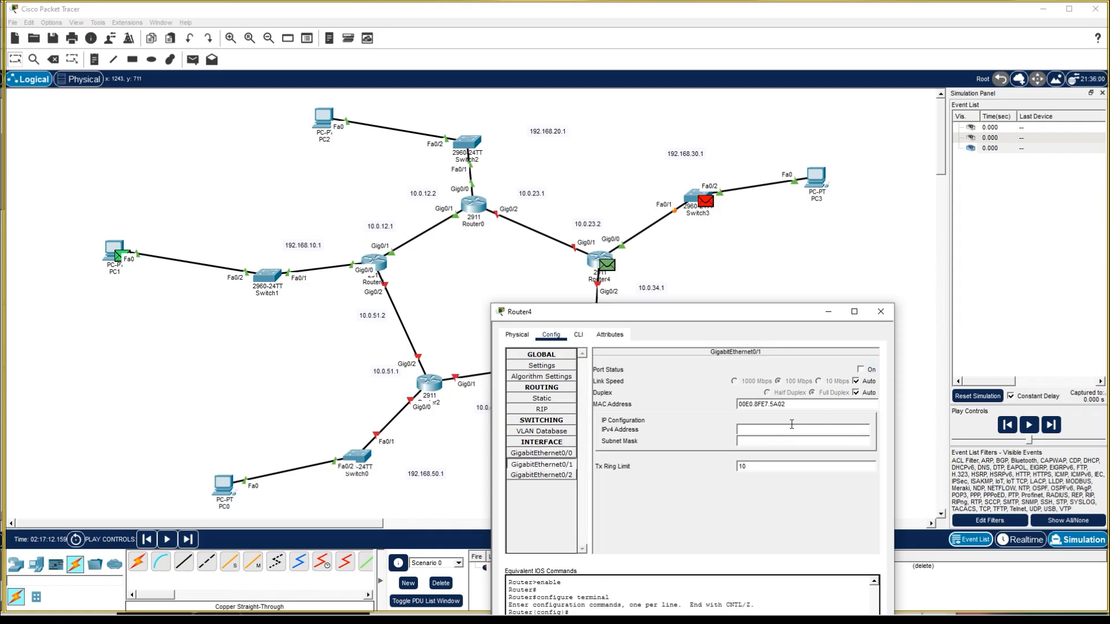
drag(688, 310, 676, 385)
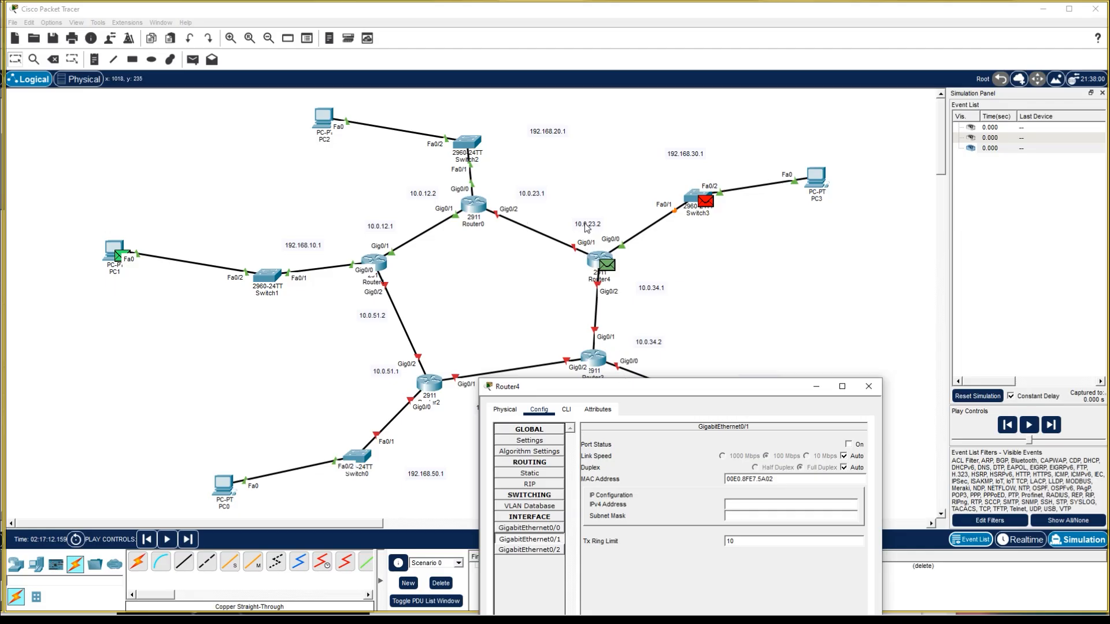
text(10.23.2.0)
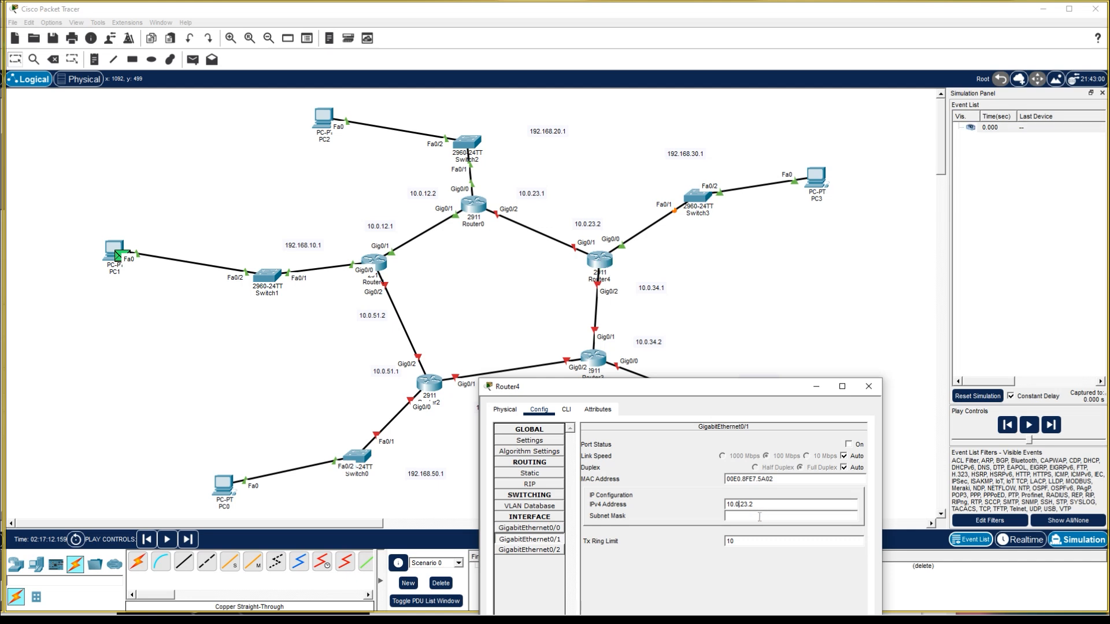
click(759, 517)
drag(764, 517, 741, 519)
text(255.255.252)
click(849, 444)
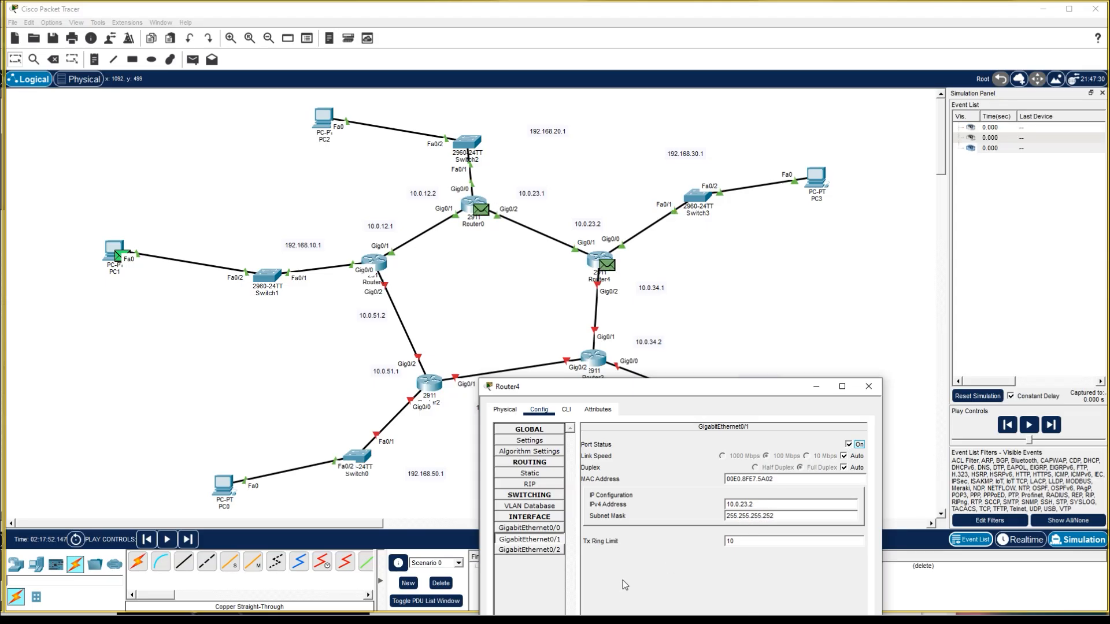
- Enable Router4's GigabitEthernet0/2 with 10.0.34.1 copied from its topology label and subnet mask 255.255.255.252
click(529, 549)
click(762, 504)
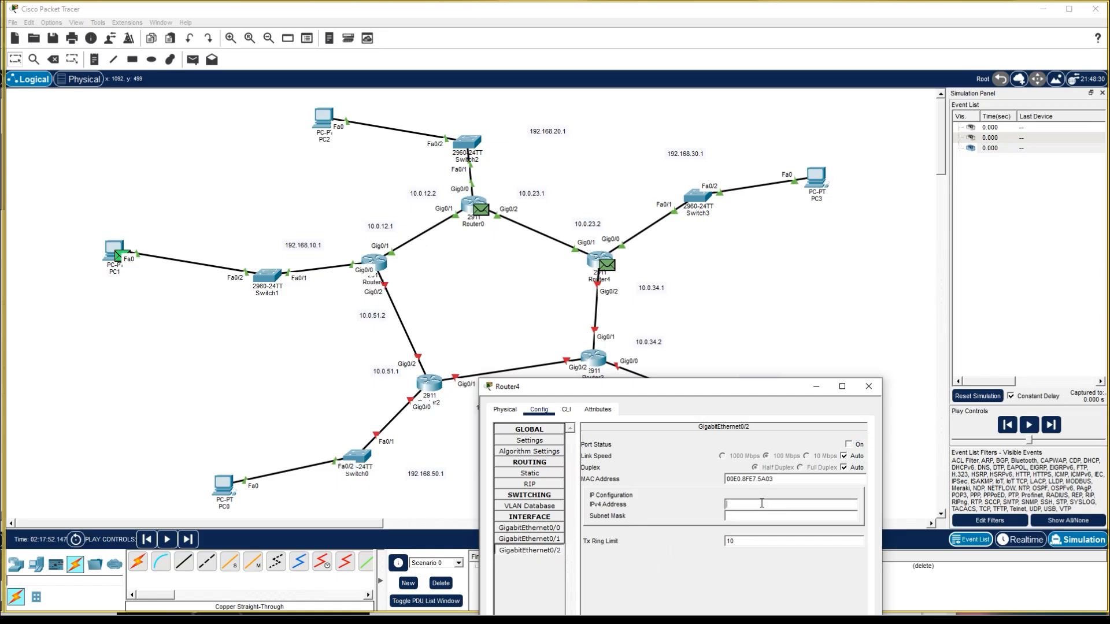
click(849, 444)
click(765, 506)
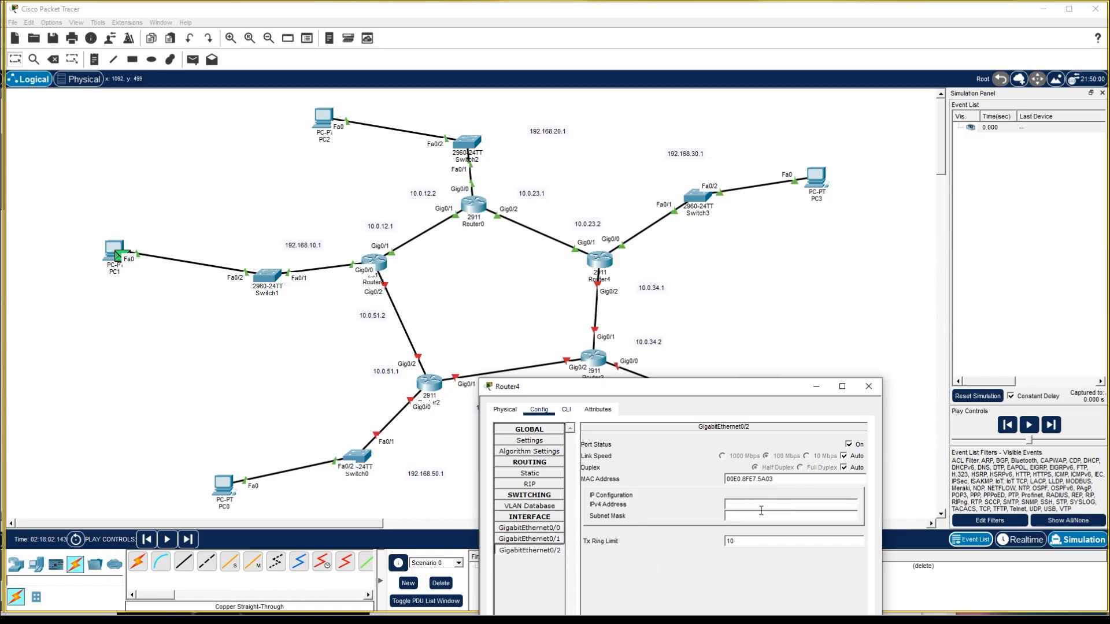
double_click(644, 288)
key(ctrl+a)
key(ctrl+c)
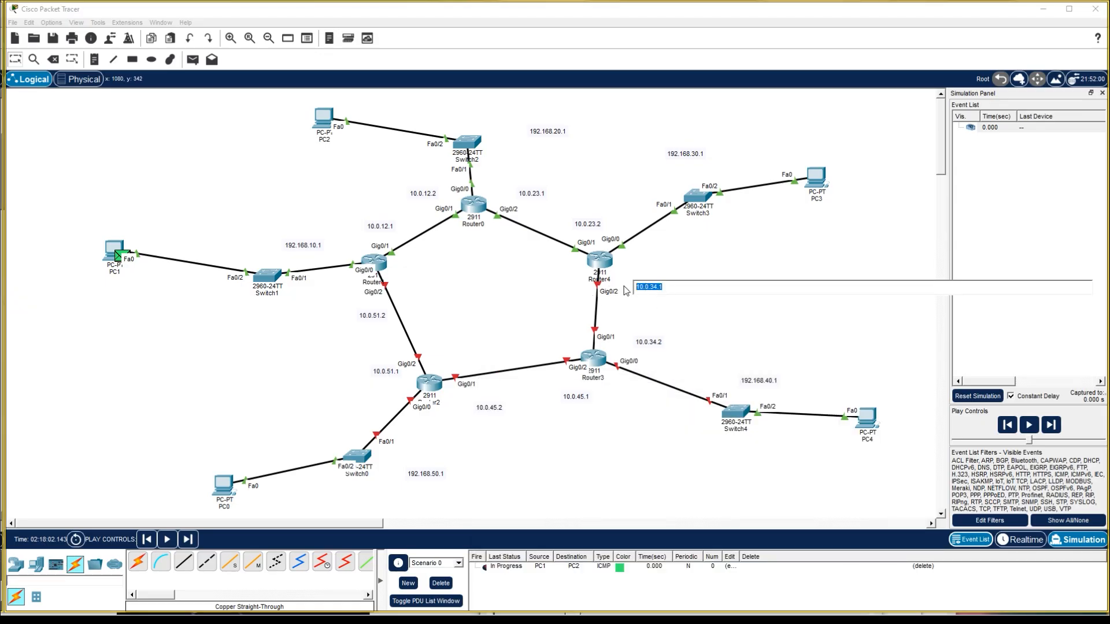
key(alt+Tab)
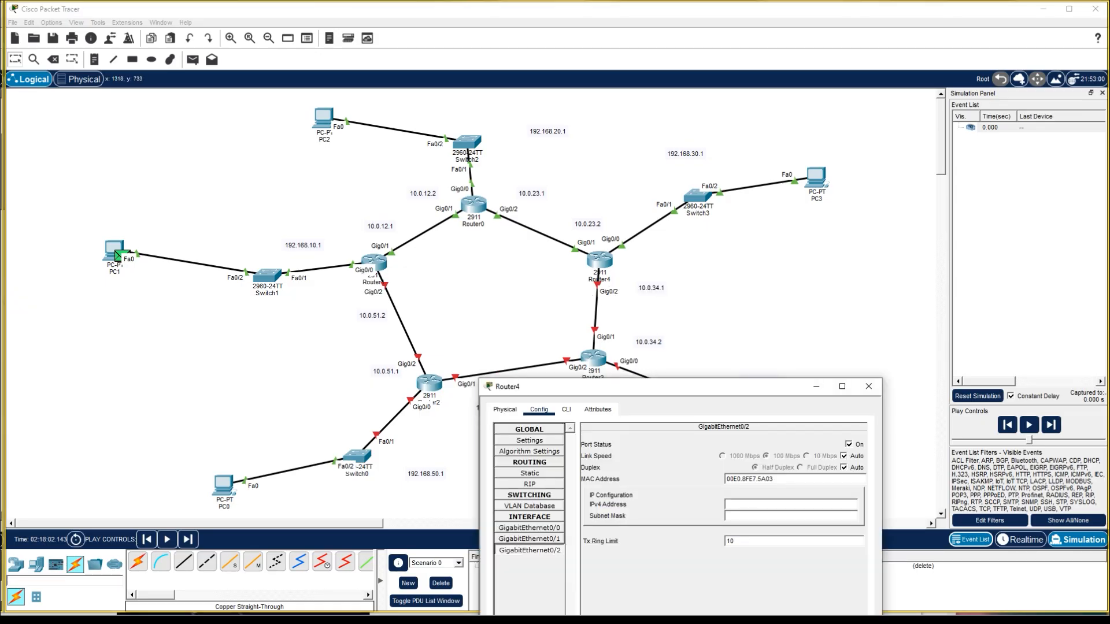
click(747, 506)
key(ctrl+v)
click(751, 516)
text(255.255.255.252)
- Open Router4's static route settings and move the window clear of the upper topology
click(542, 474)
drag(748, 386, 603, 427)
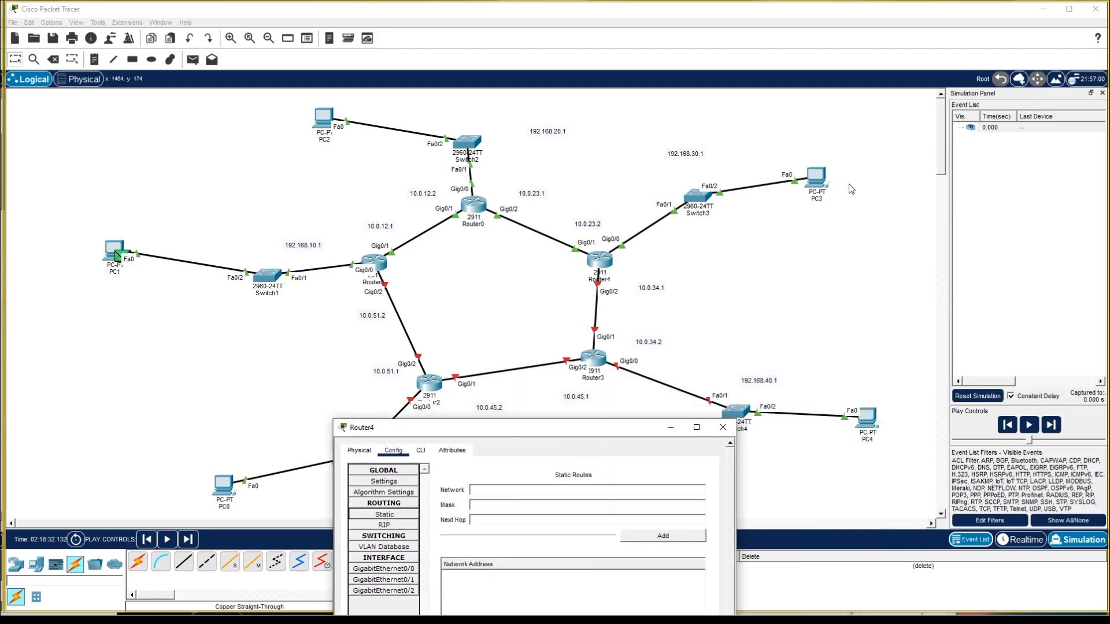
click(485, 493)
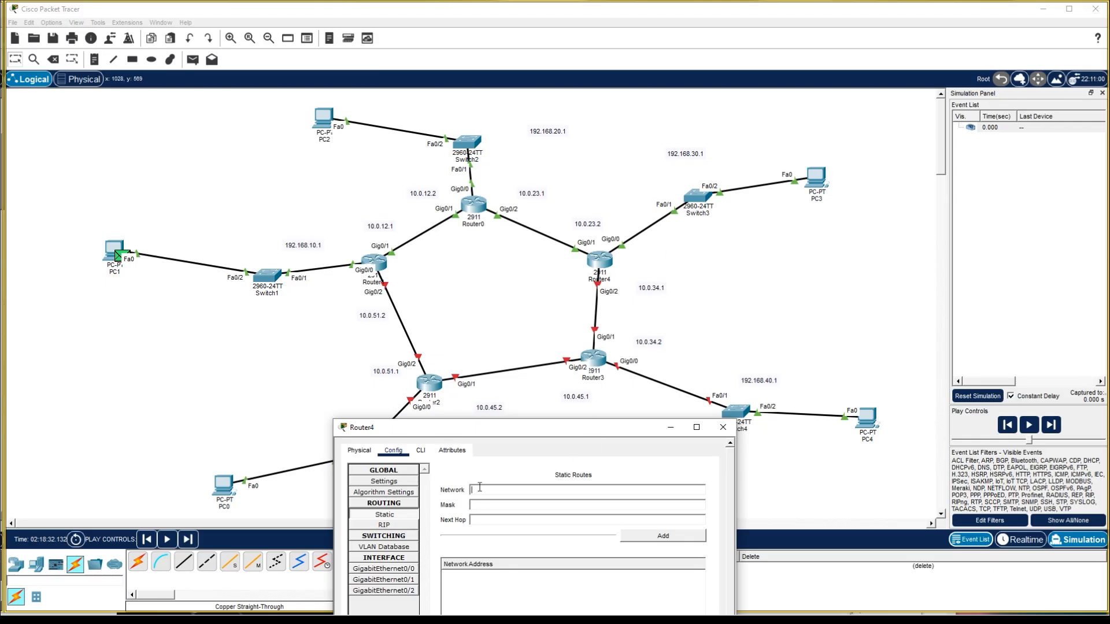
text(1)
key(ctrl+v)
drag(518, 489, 415, 482)
key(BackSpace)
- Add a static route on Router4 to network 192.168.10.0, mask 255.255.255.0, with next hop 10.0.23.1
key(super+v)
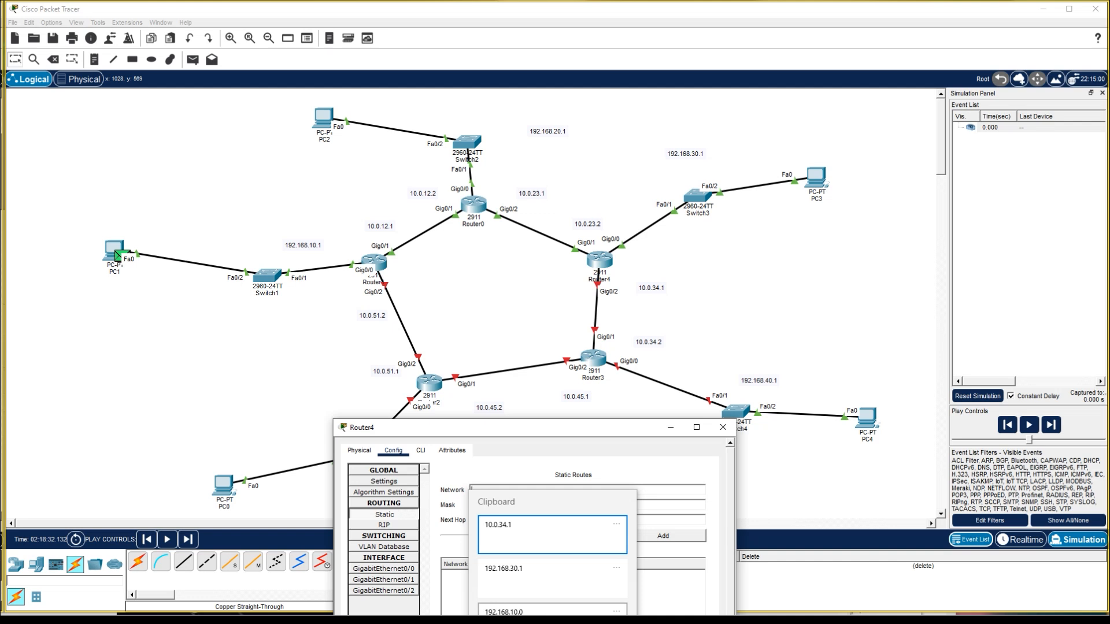
click(503, 611)
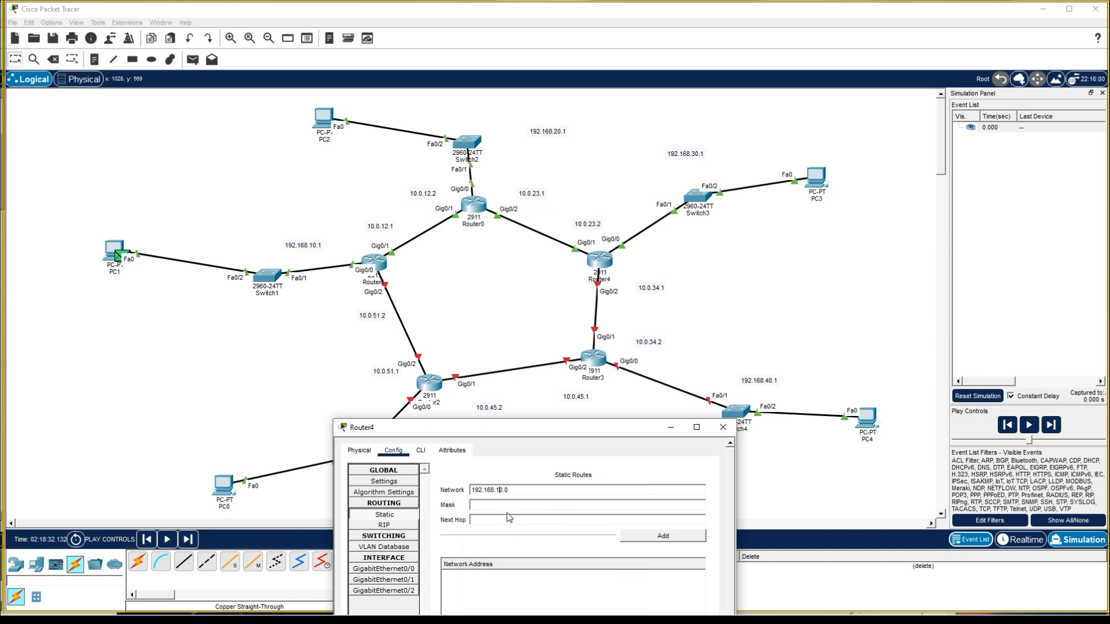
key(BackSpace)
text(1)
click(507, 505)
text(255.255.255.0)
click(503, 524)
text(10.0.23.1)
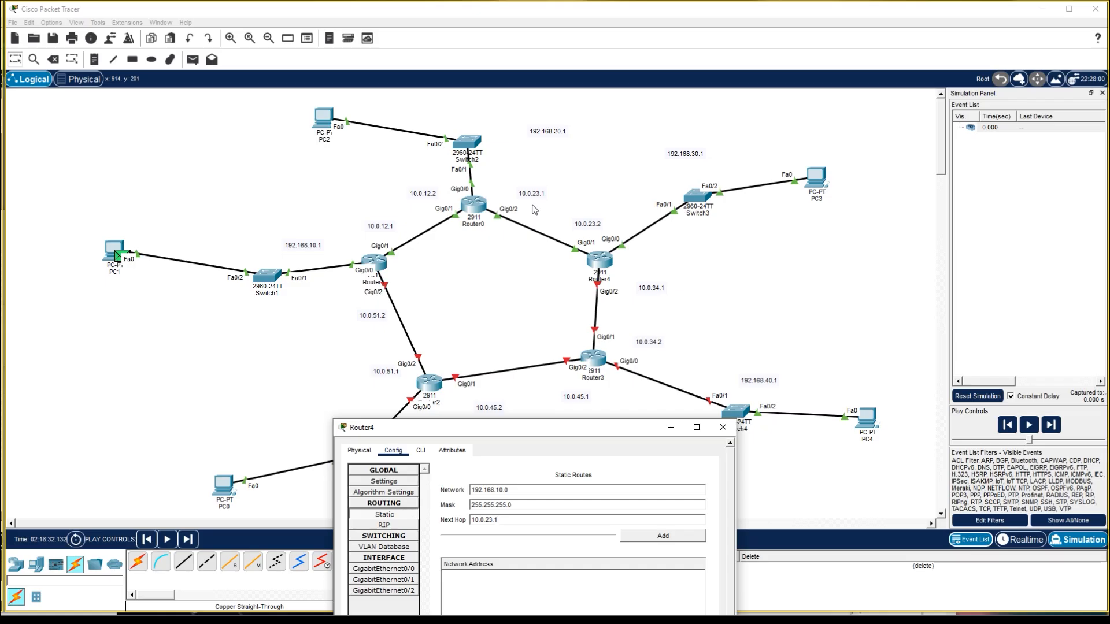
click(646, 541)
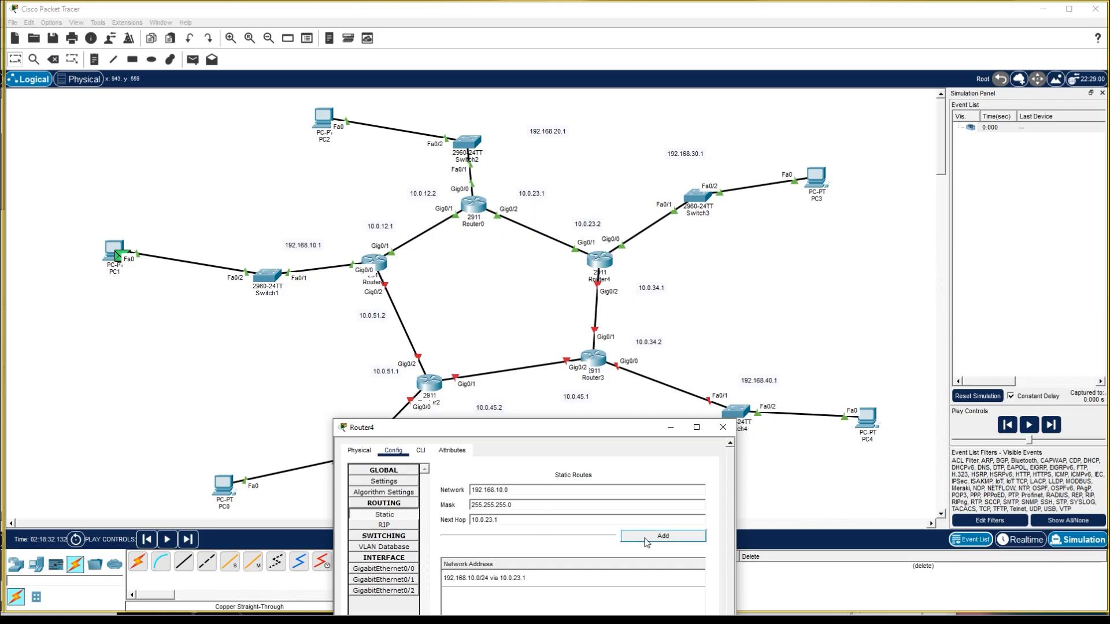
- Add a second Router4 static route to network 192.168.20.0, mask 255.255.255.0, via 10.0.23.1
click(501, 490)
key(BackSpace)
text(2)
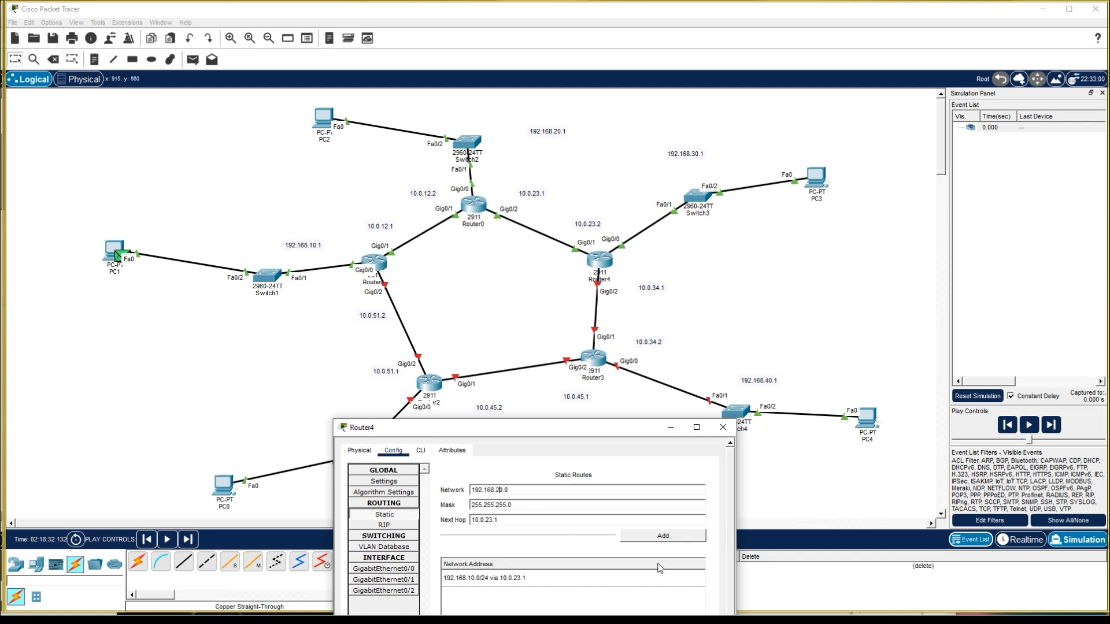
click(662, 537)
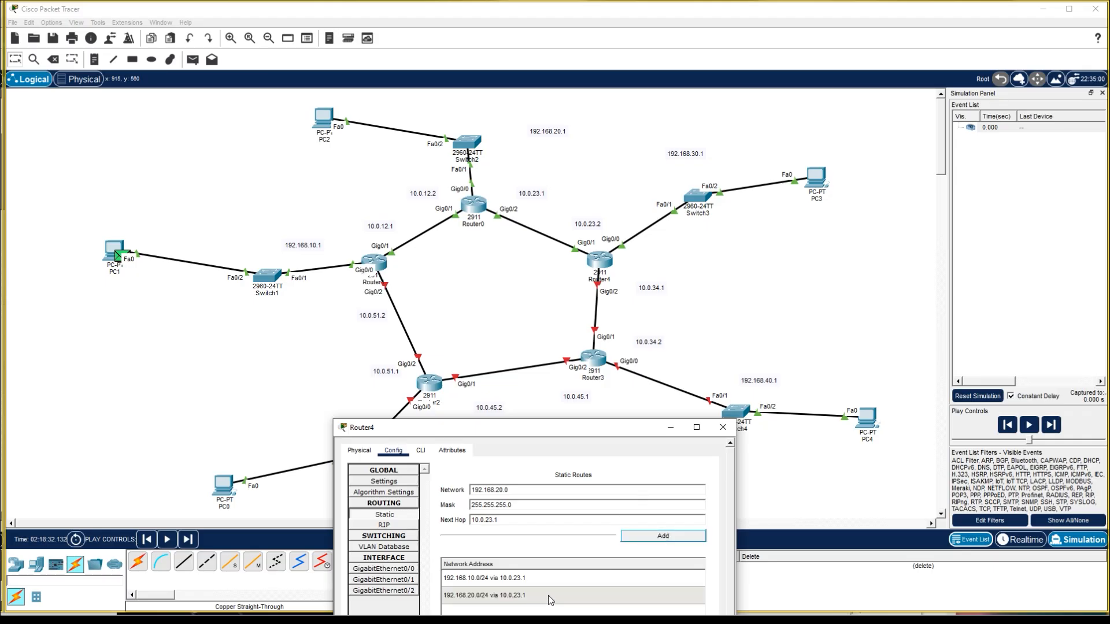
- Add a Router4 static route to network 192.168.40.0, mask 255.255.255.0, with next hop 10.0.34.2
click(506, 491)
key(BackSpace)
text(4)
key(BackSpace)
text(34.)
click(633, 536)
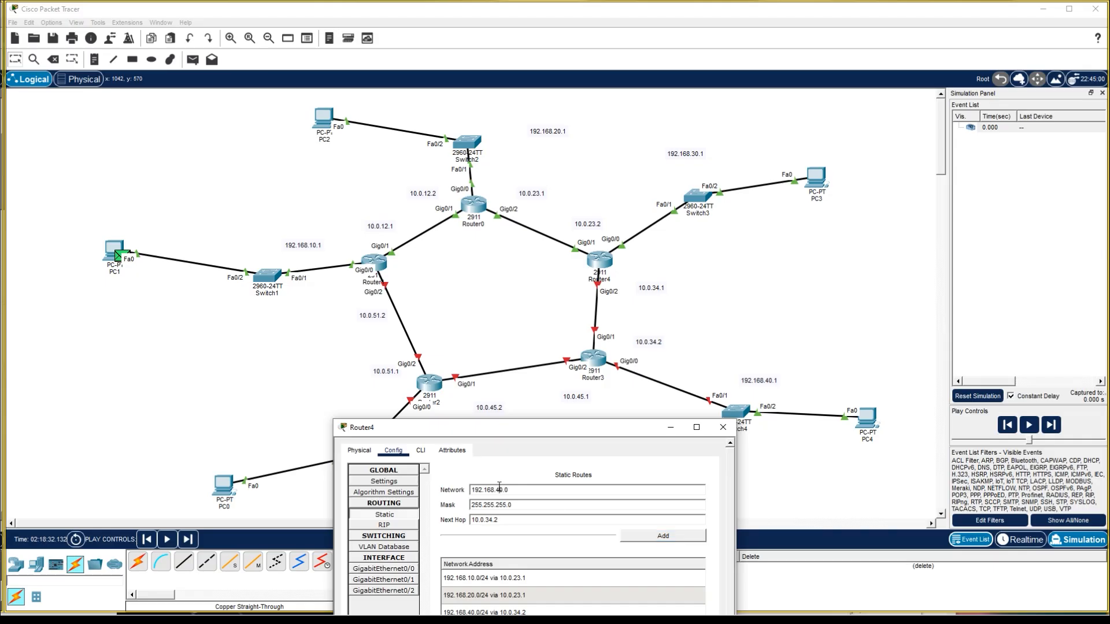
- Add a Router4 static route to network 192.168.50.0 via 10.0.34.2 and close the router's window
text(5)
click(662, 537)
click(723, 428)
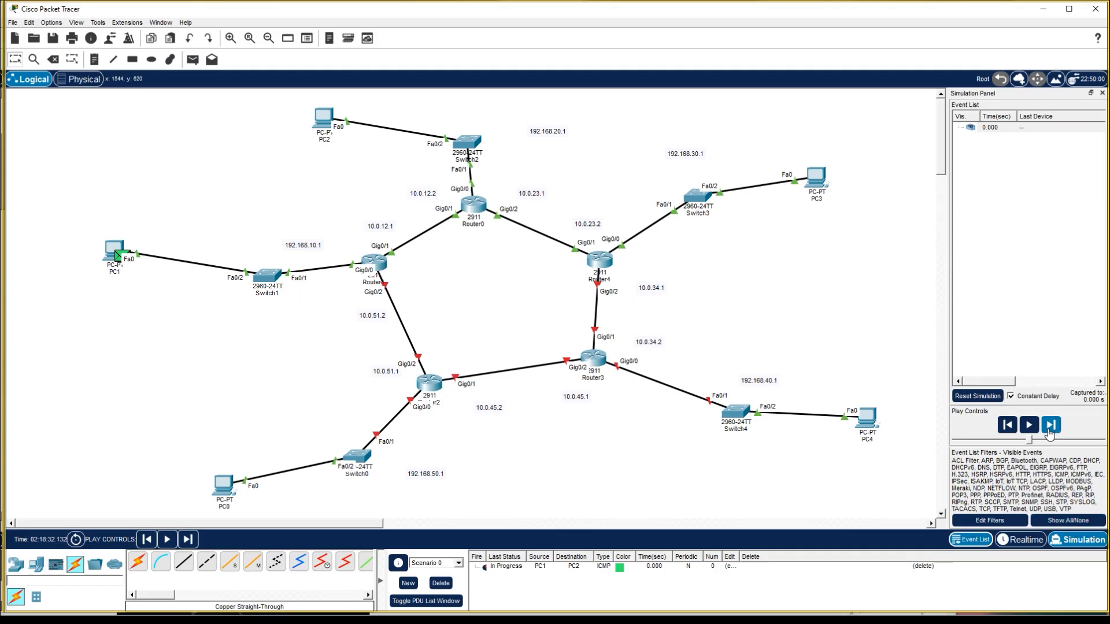
click(1016, 266)
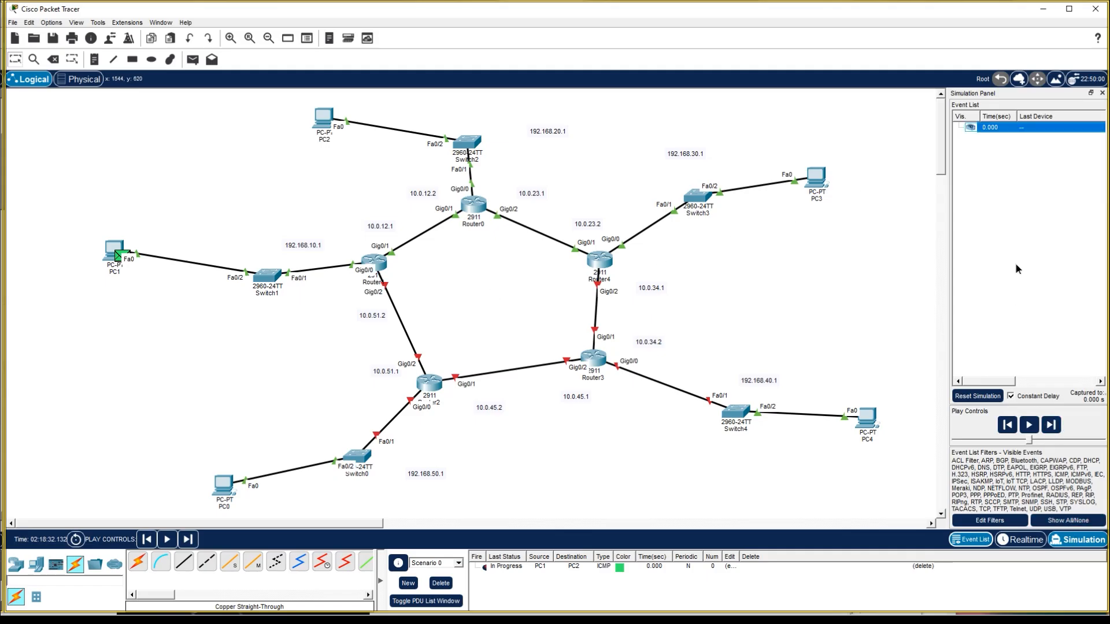
click(192, 59)
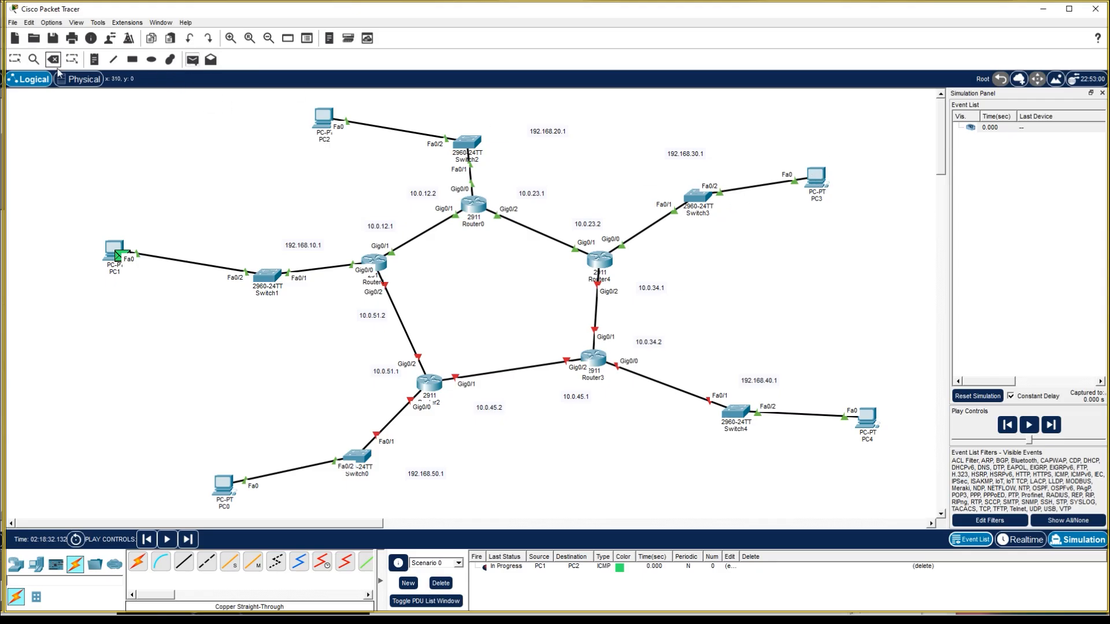
click(15, 59)
- Configure PC3 with static IPv4 address 192.168.30.10, subnet mask 255.255.255.0 and default gateway 192.168.30.1, and close its window
click(807, 178)
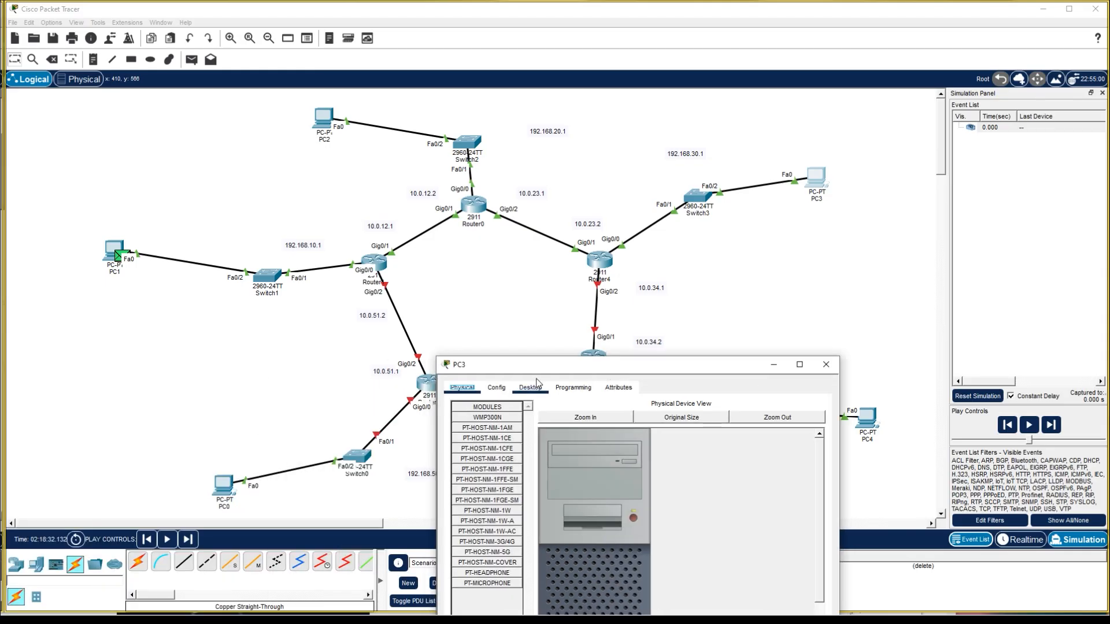
click(496, 387)
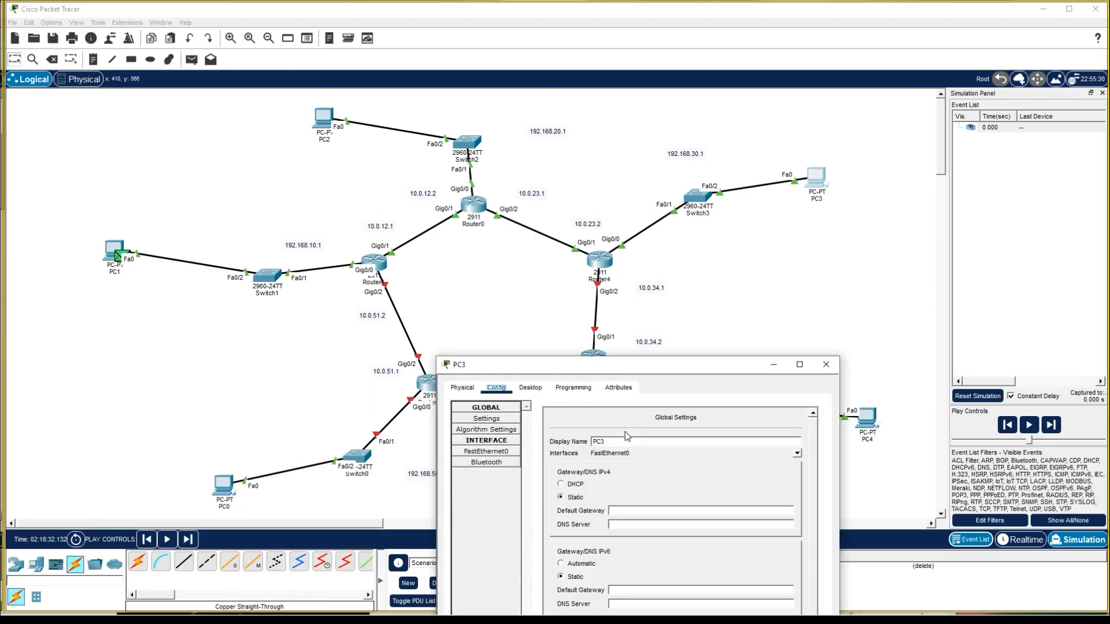
click(527, 390)
click(494, 441)
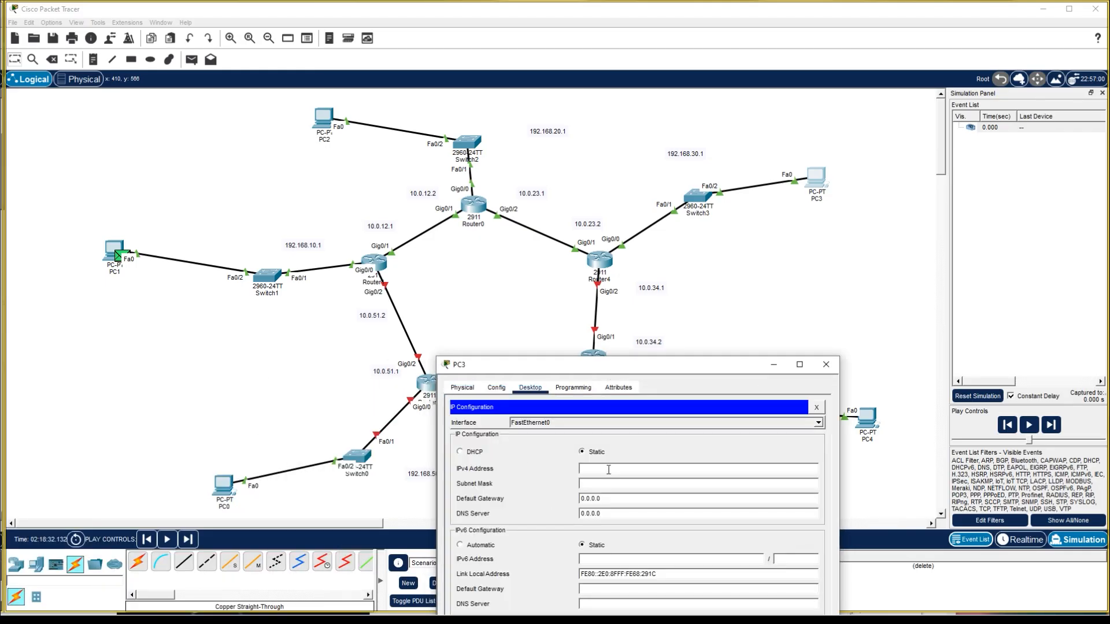
text(192.168.10.0)
text(1)
click(625, 483)
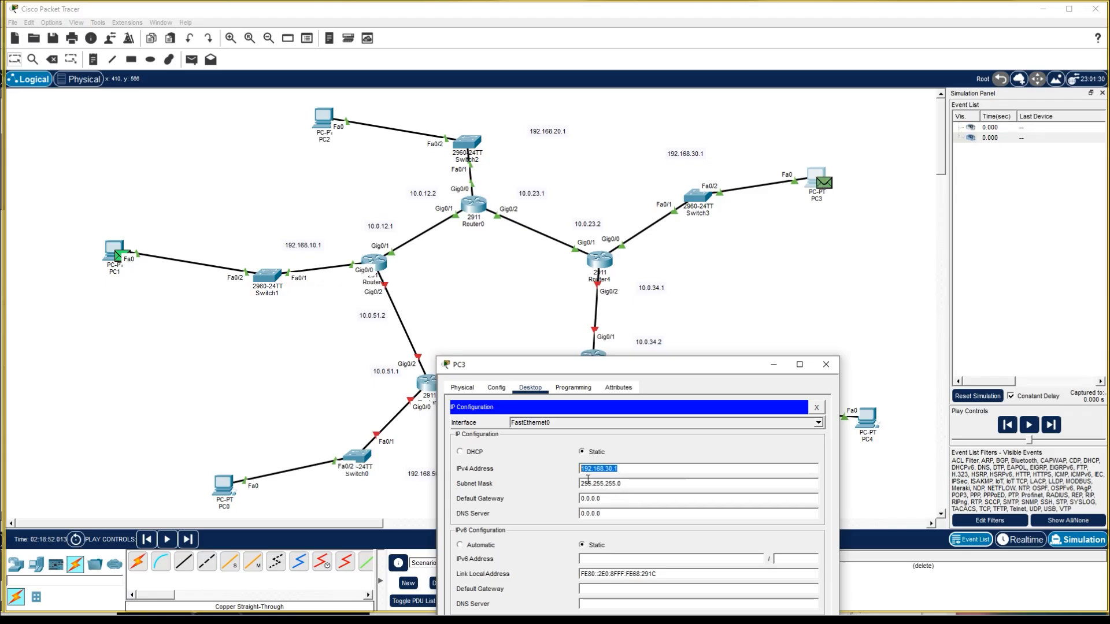
click(627, 471)
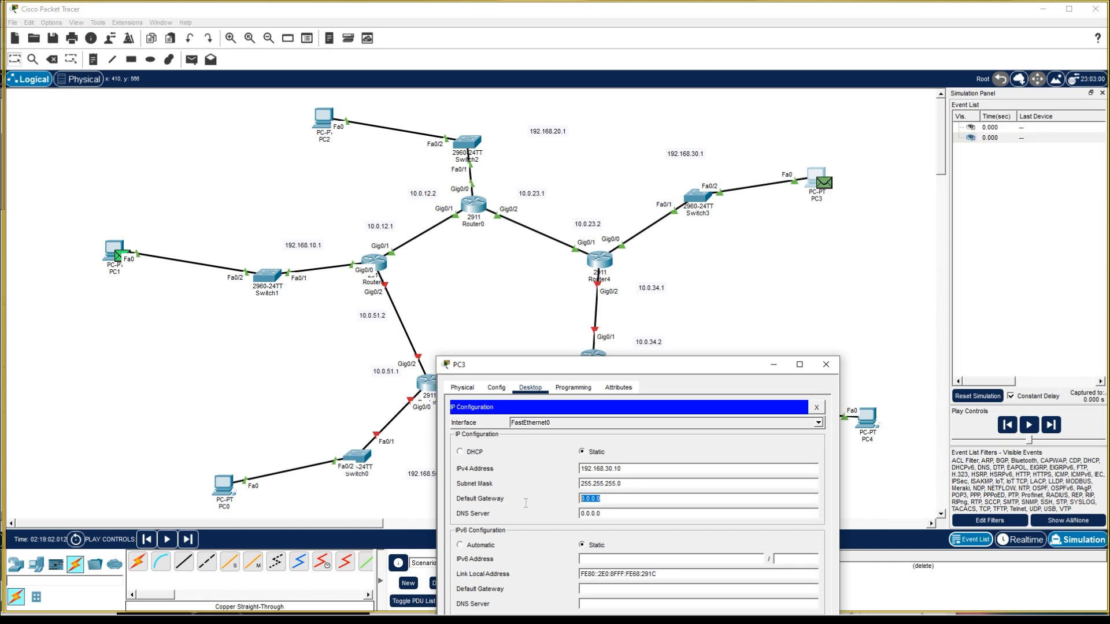
text(192.168.30.1)
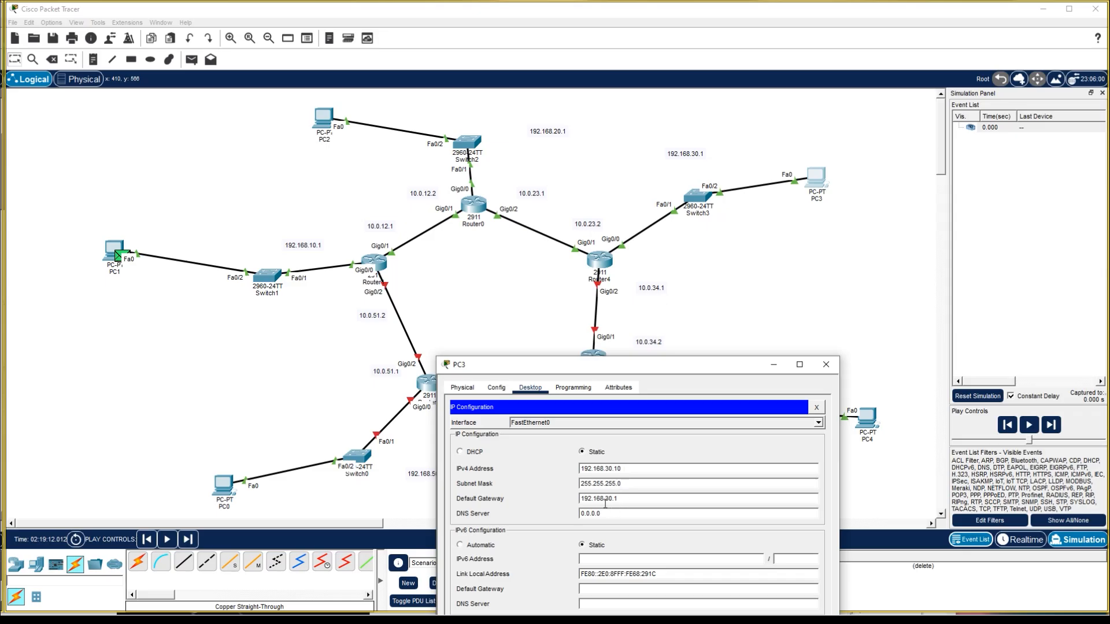
click(825, 365)
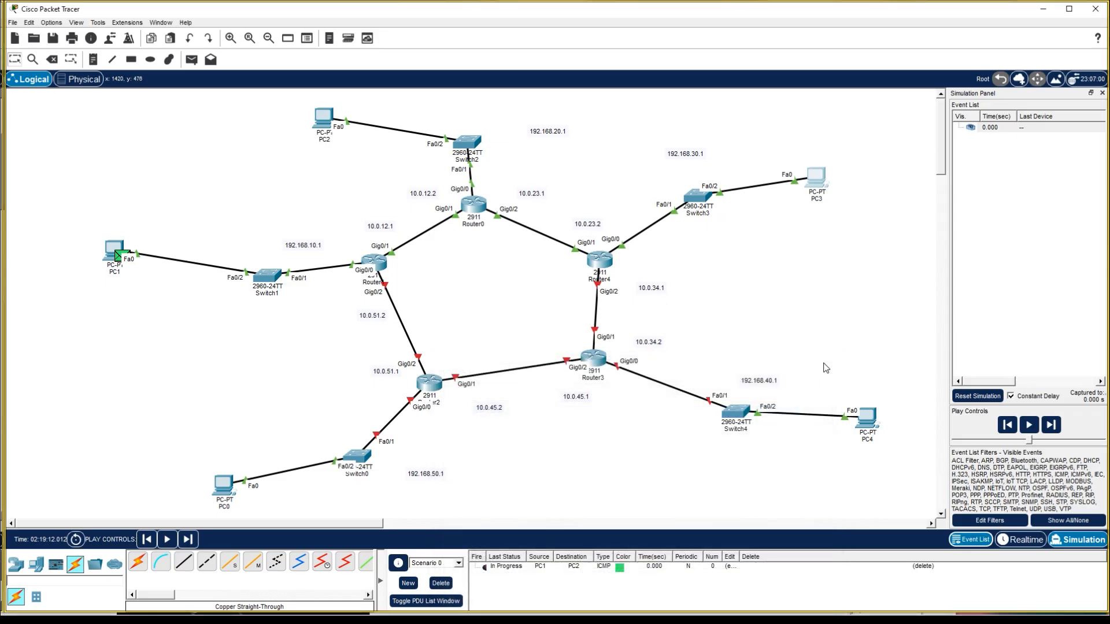
- Create a simple PDU from PC3 to PC1 and play the simulation
click(192, 59)
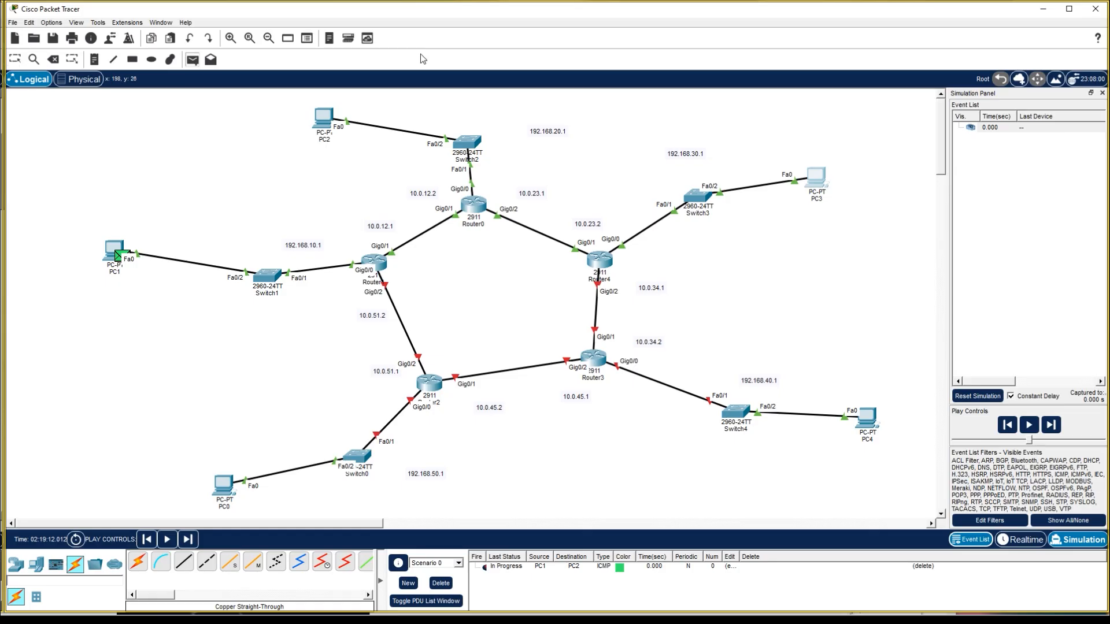
click(104, 247)
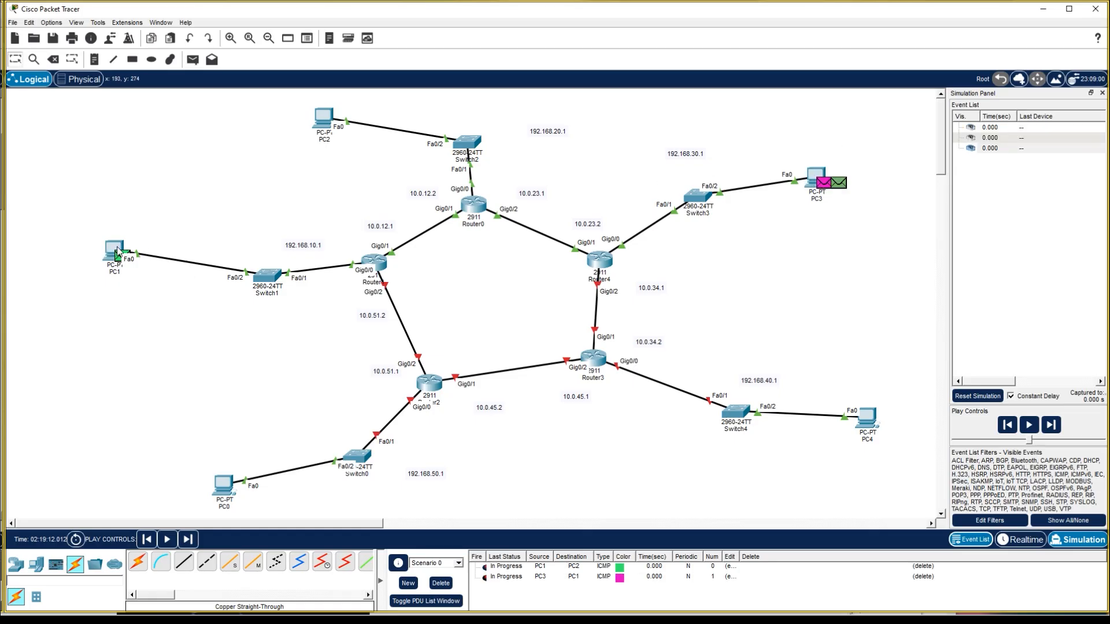
click(1029, 425)
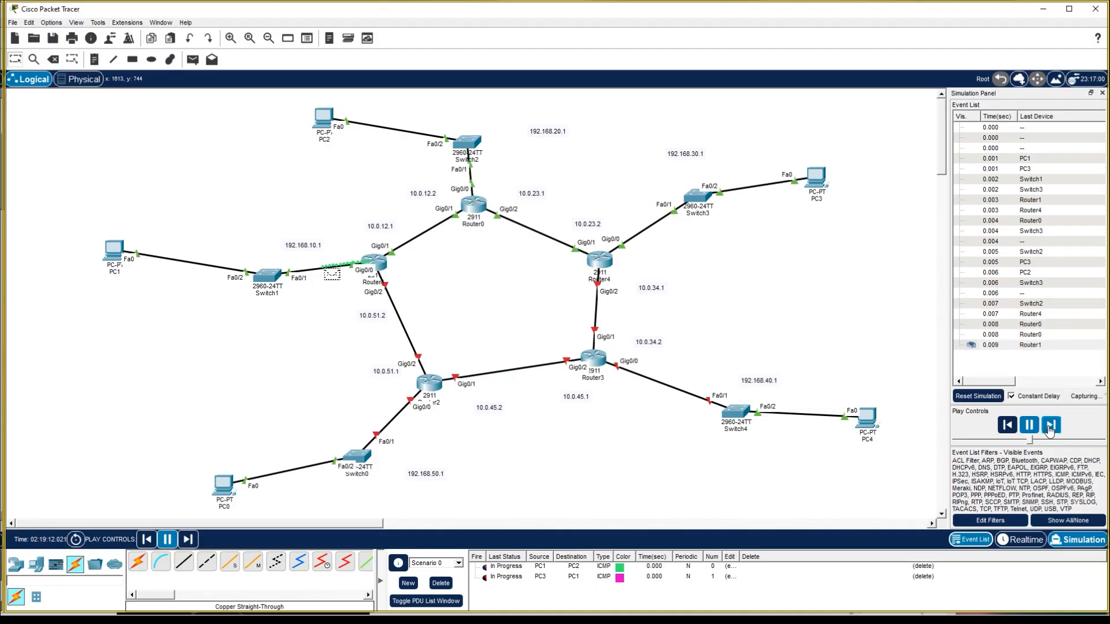
- Reset the simulation and step it forward event by event to follow the PC3 packet through Router4, Router0 and Router1 to PC1
click(983, 396)
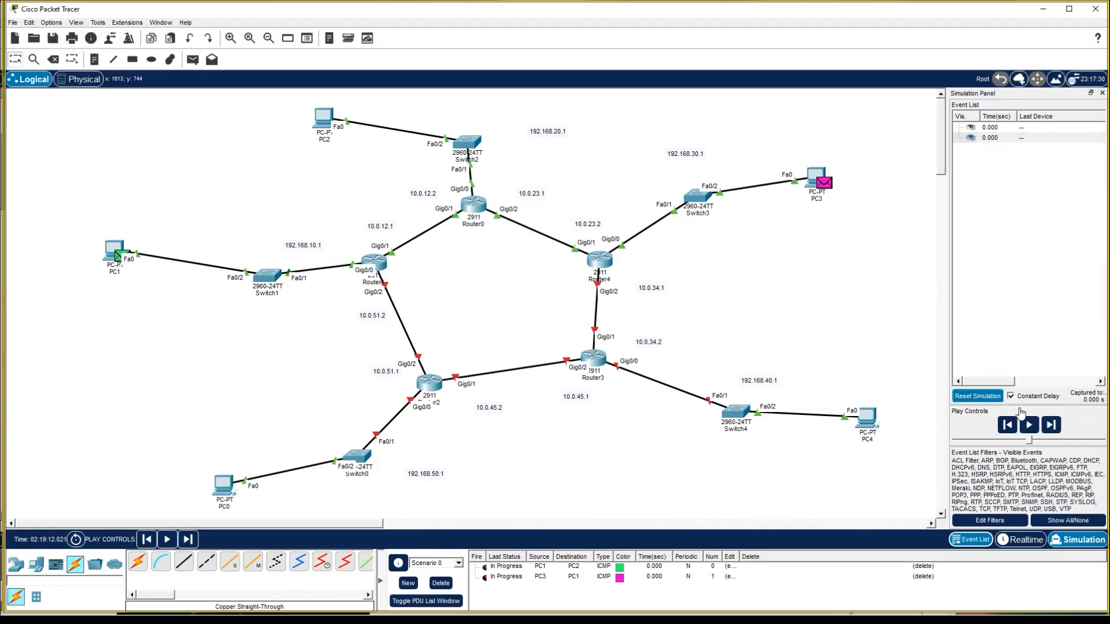
click(1051, 425)
click(1051, 426)
click(1051, 426)
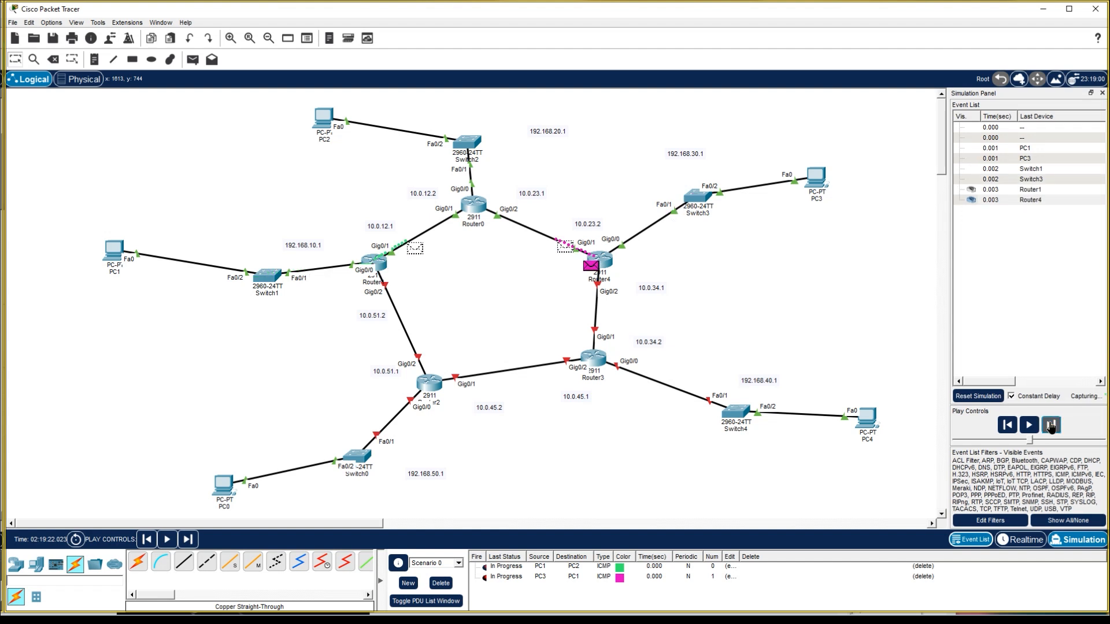
click(1051, 426)
click(1051, 426)
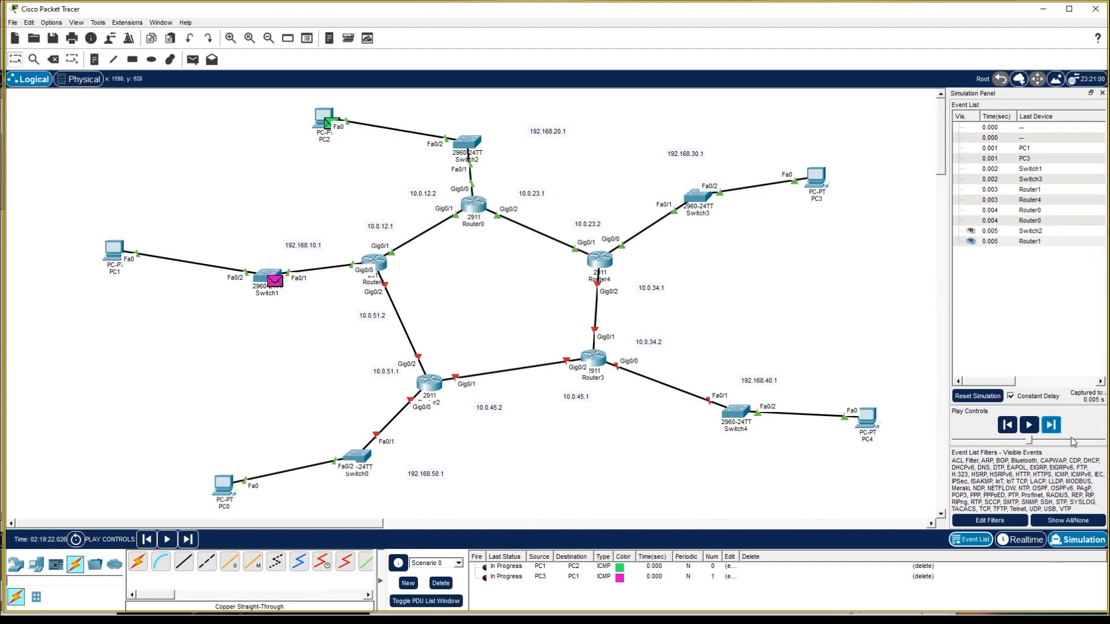
click(1058, 427)
click(1051, 426)
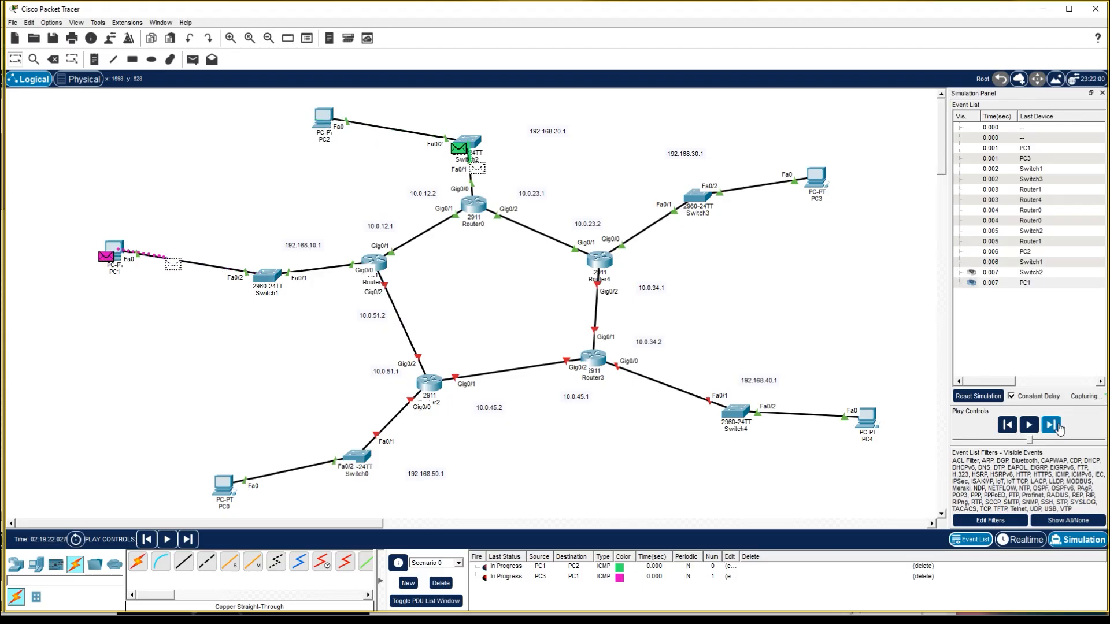
- Step the simulation forward event by event to follow the PC1 and PC3 packets through their replies
click(1051, 425)
click(1051, 425)
click(1051, 426)
click(1051, 425)
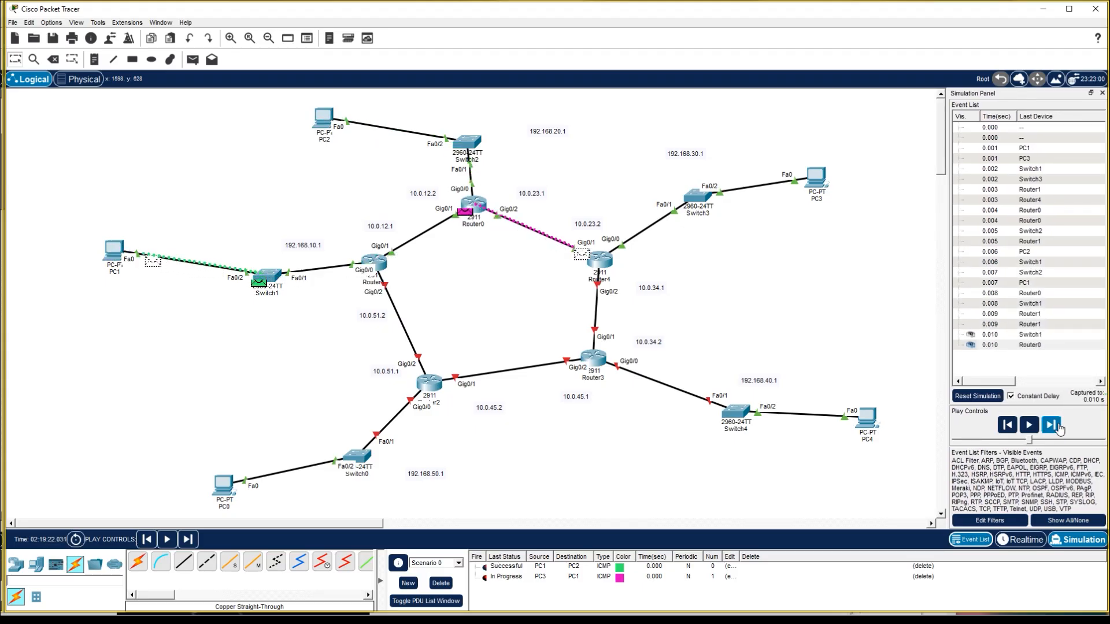
click(1051, 425)
click(1051, 425)
click(1051, 426)
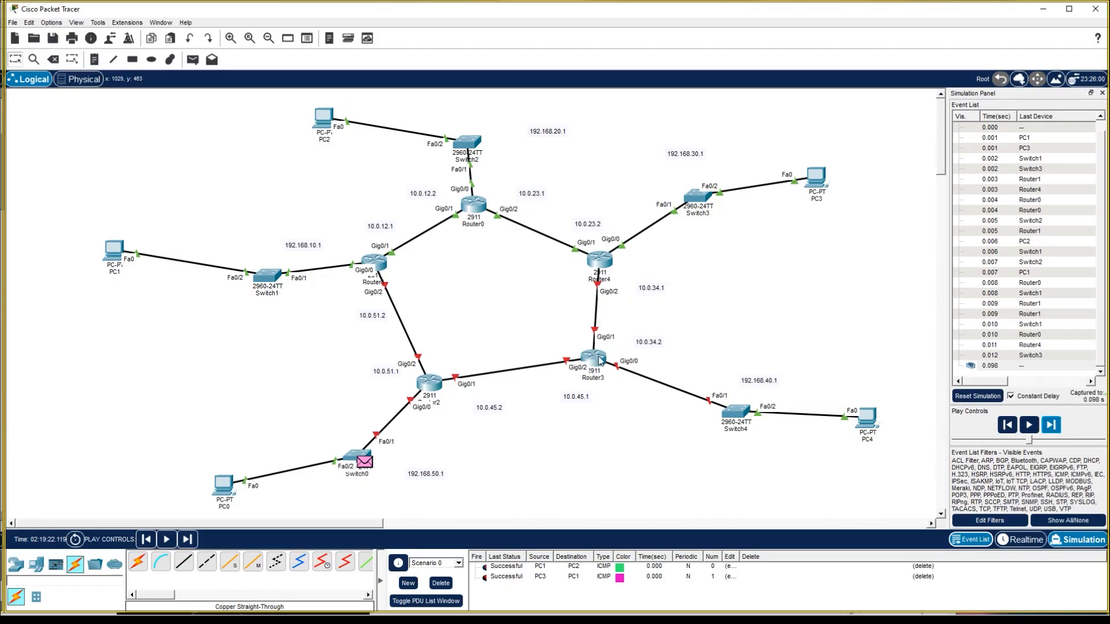
- Give Router3's GigabitEthernet0/0 the labelled address 192.168.40.1 and turn its port on
click(596, 359)
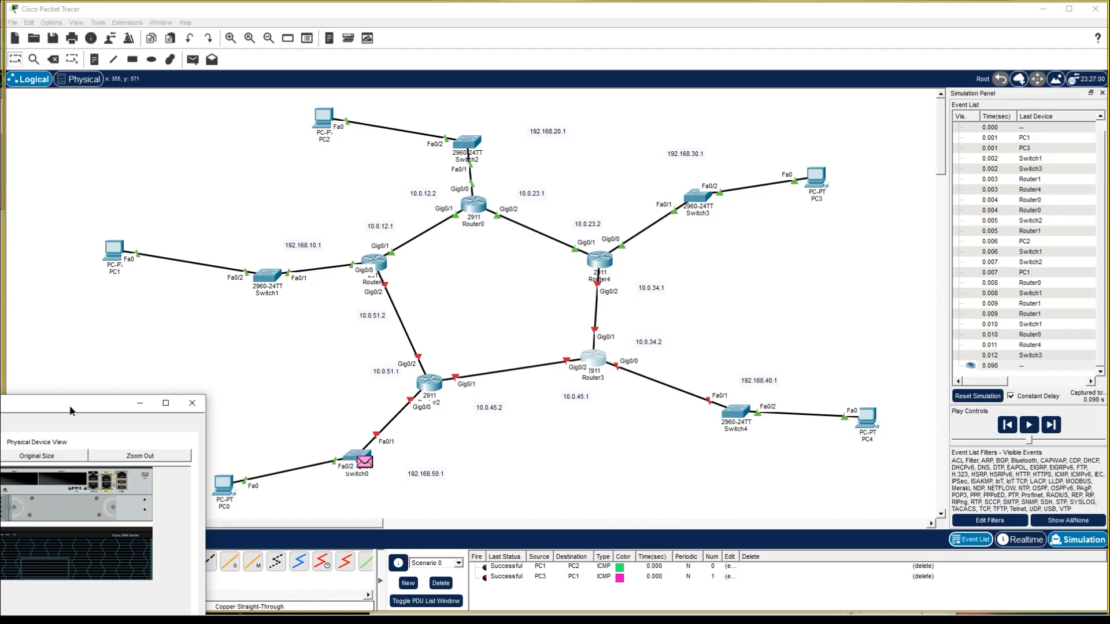
drag(71, 408, 872, 359)
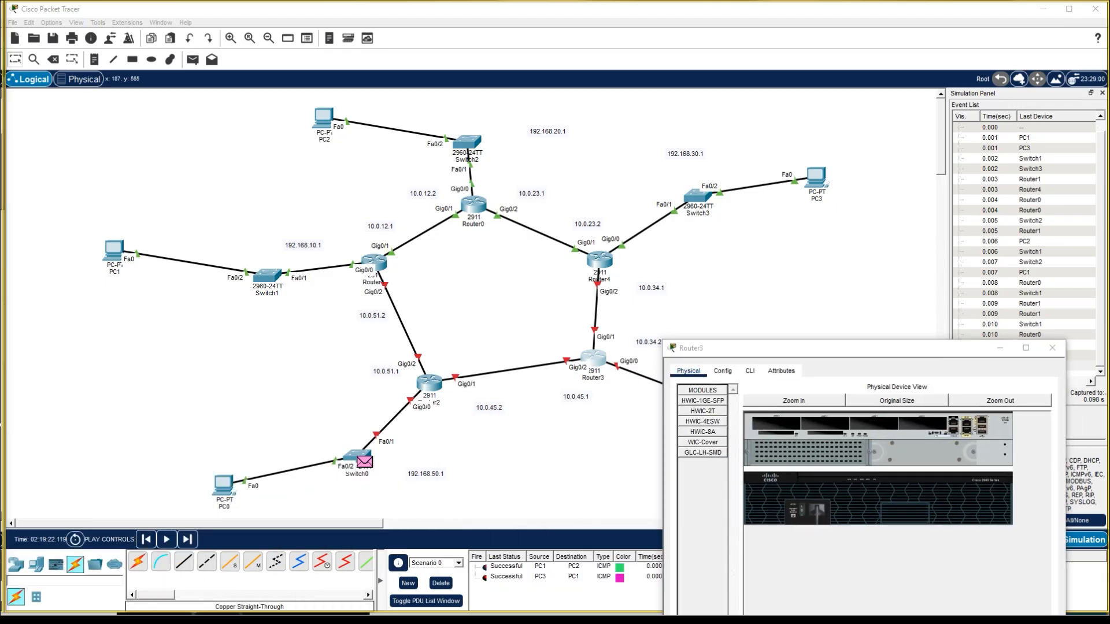
click(723, 371)
drag(803, 354, 654, 532)
click(500, 480)
click(761, 383)
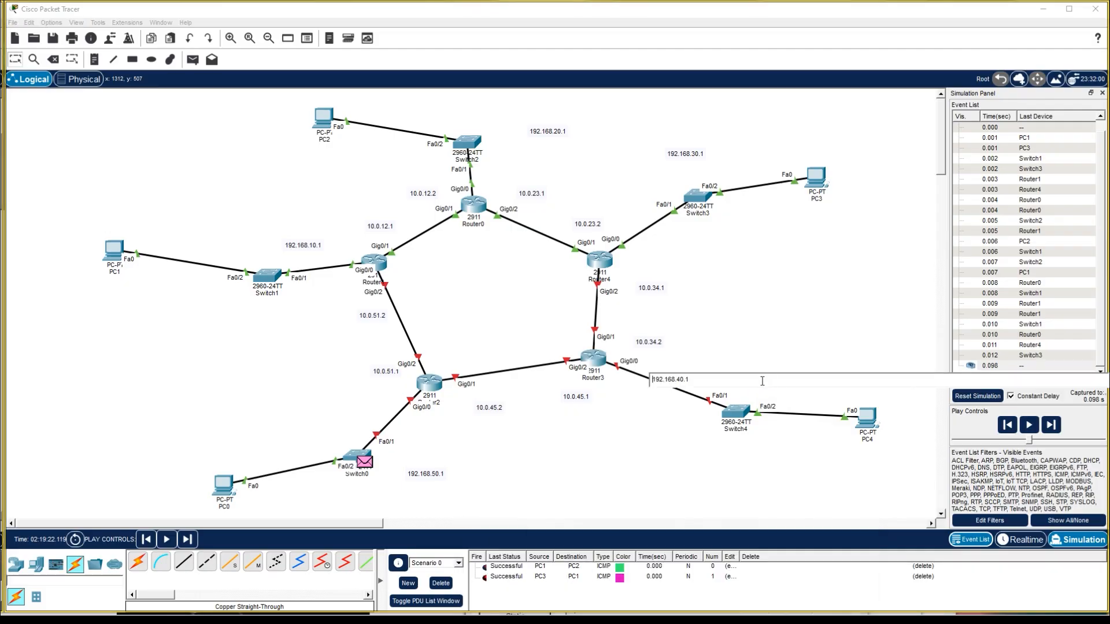
double_click(761, 383)
click(786, 618)
click(834, 587)
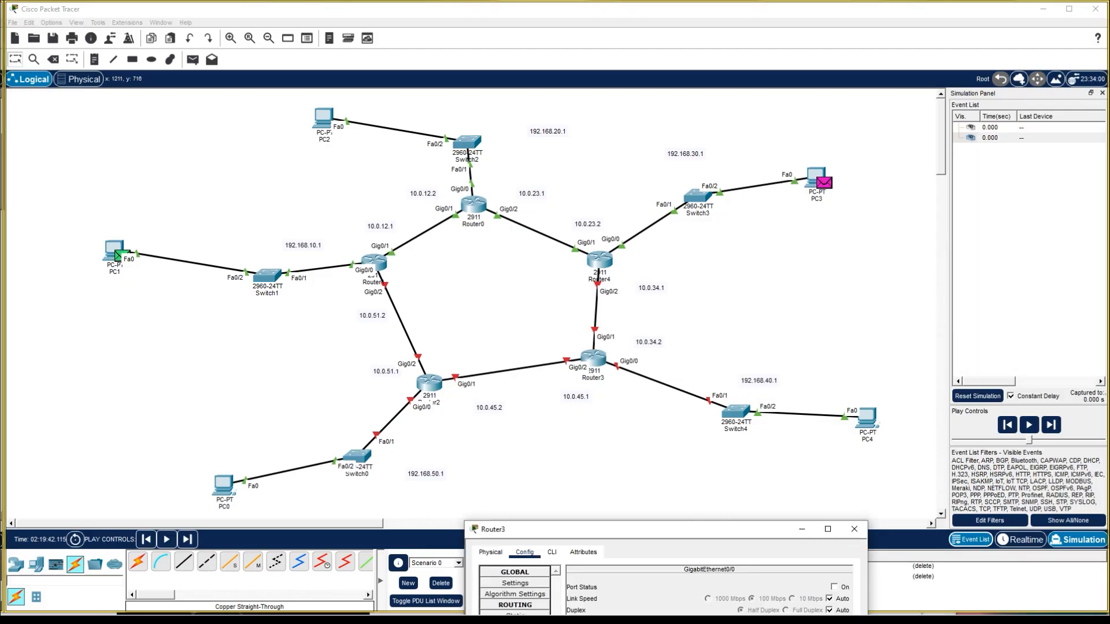
click(834, 587)
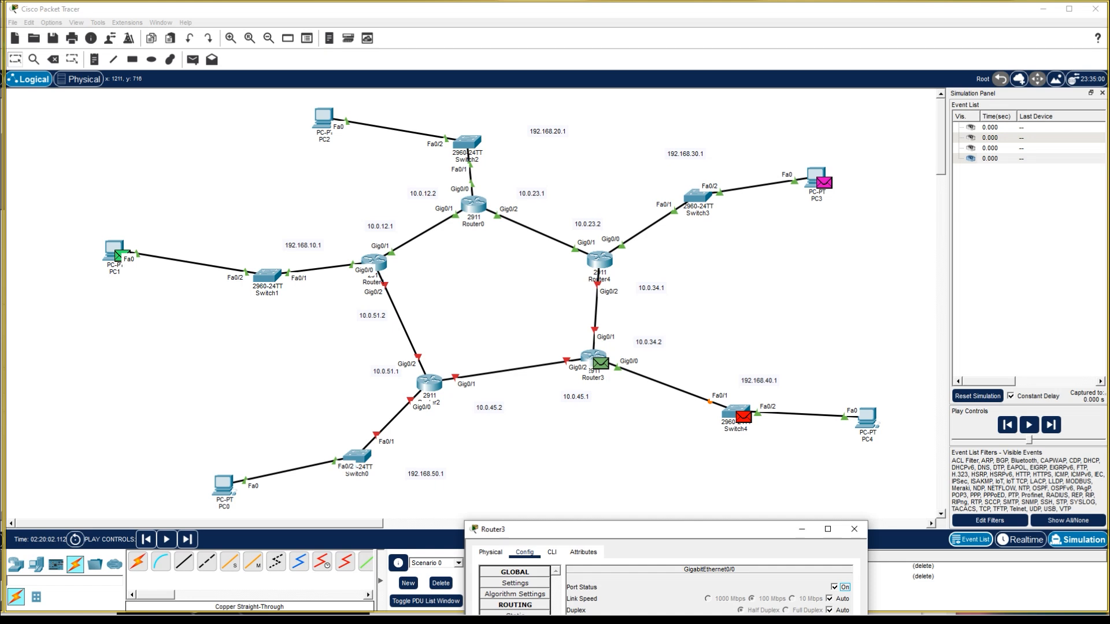
- Give Router3's GigabitEthernet0/1 the labelled address 10.0.34.2, and turn on the GigabitEthernet0/1 and GigabitEthernet0/2 ports
click(652, 342)
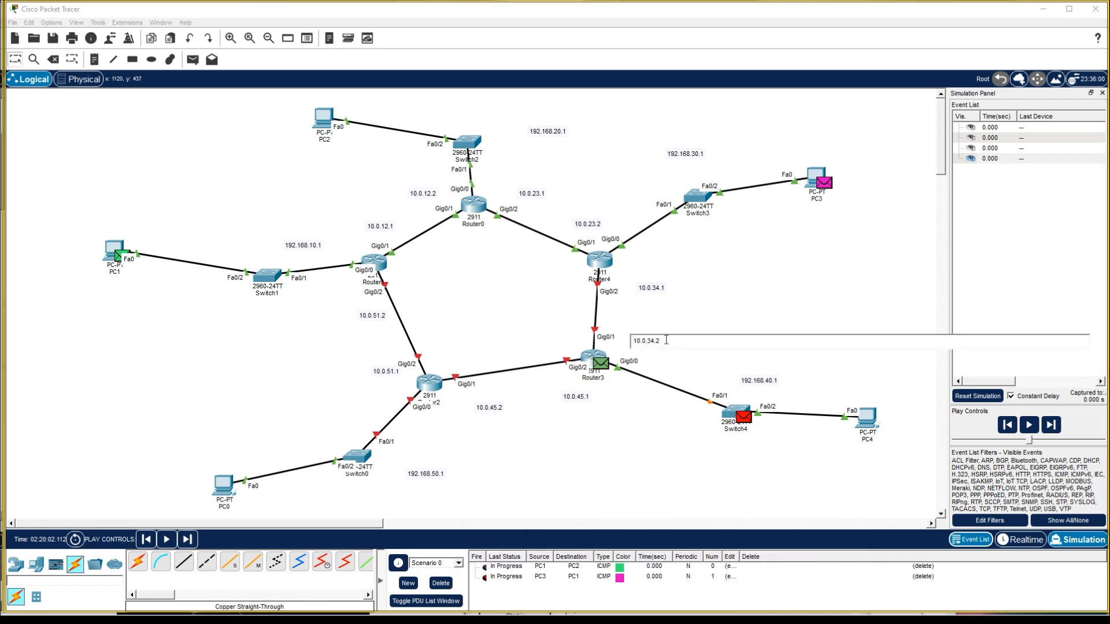
drag(666, 340, 585, 337)
click(714, 621)
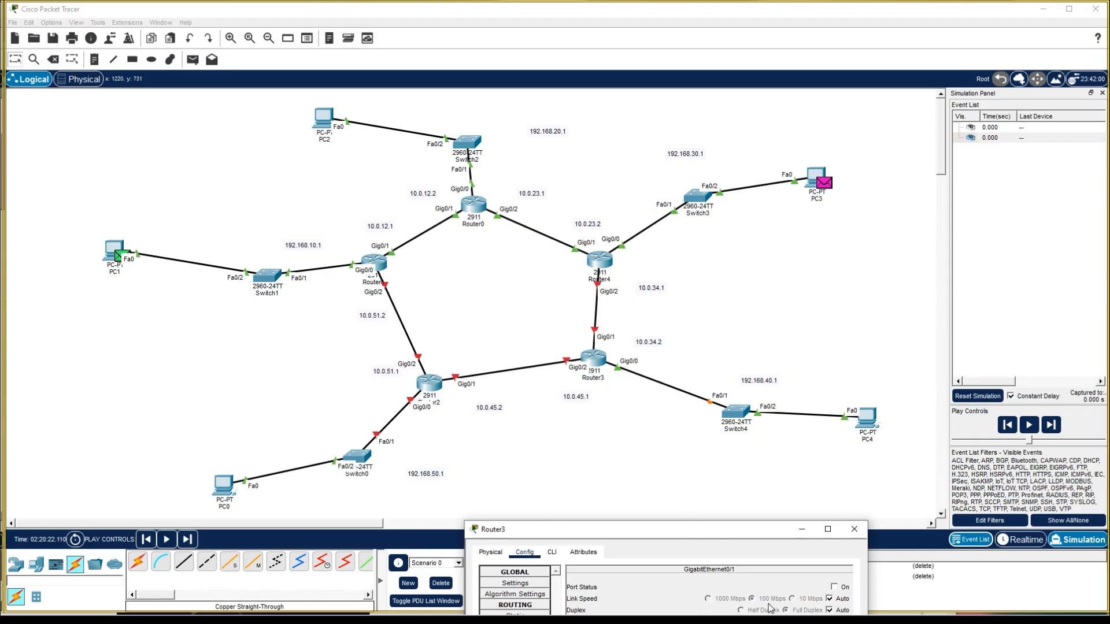
click(834, 587)
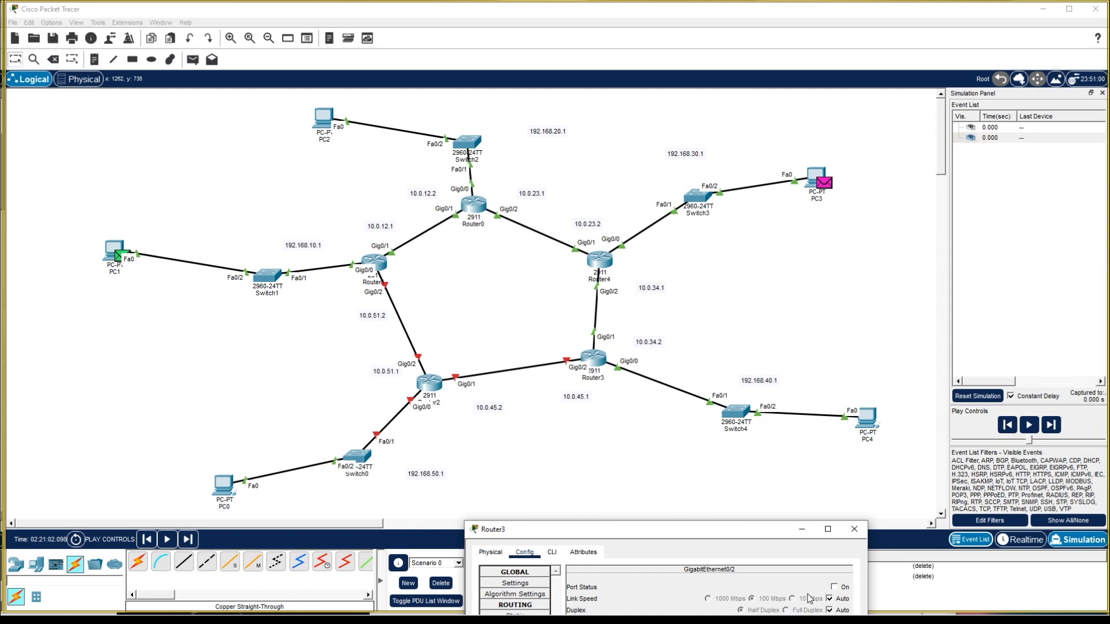
click(834, 588)
- Add a Router3 static route to network 198.162.10.0 with mask 255.255.255.0
click(515, 614)
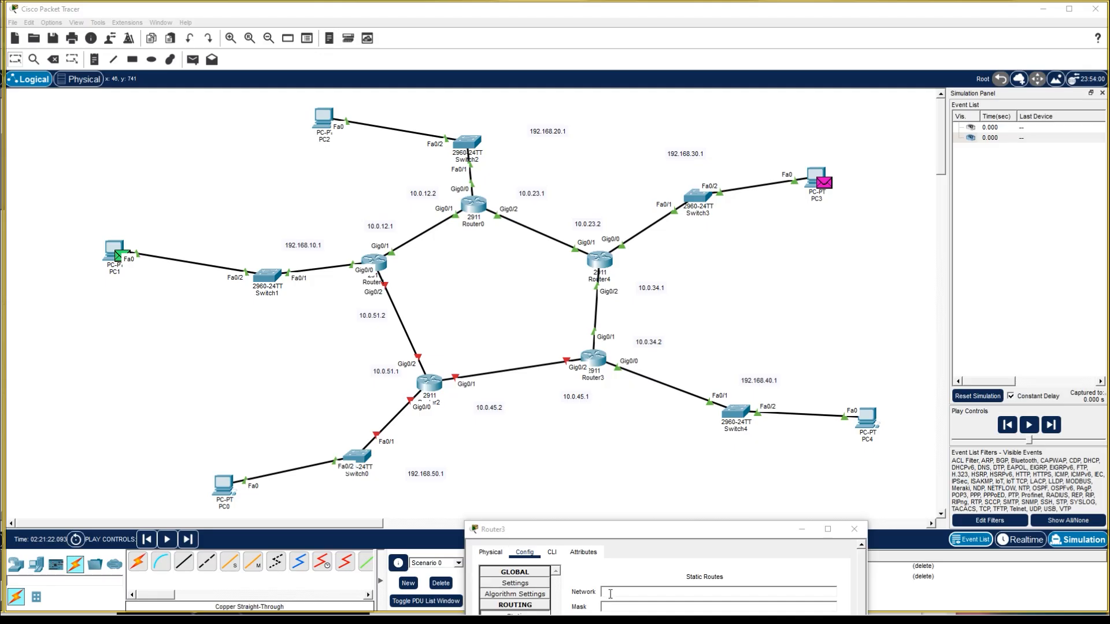
drag(623, 530, 552, 512)
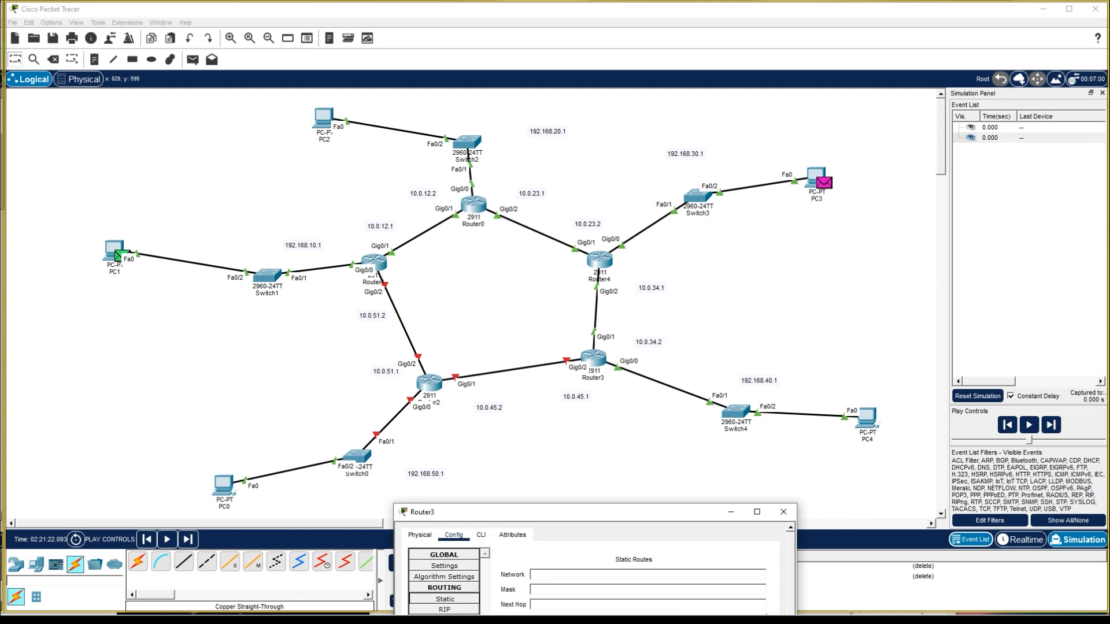
click(547, 576)
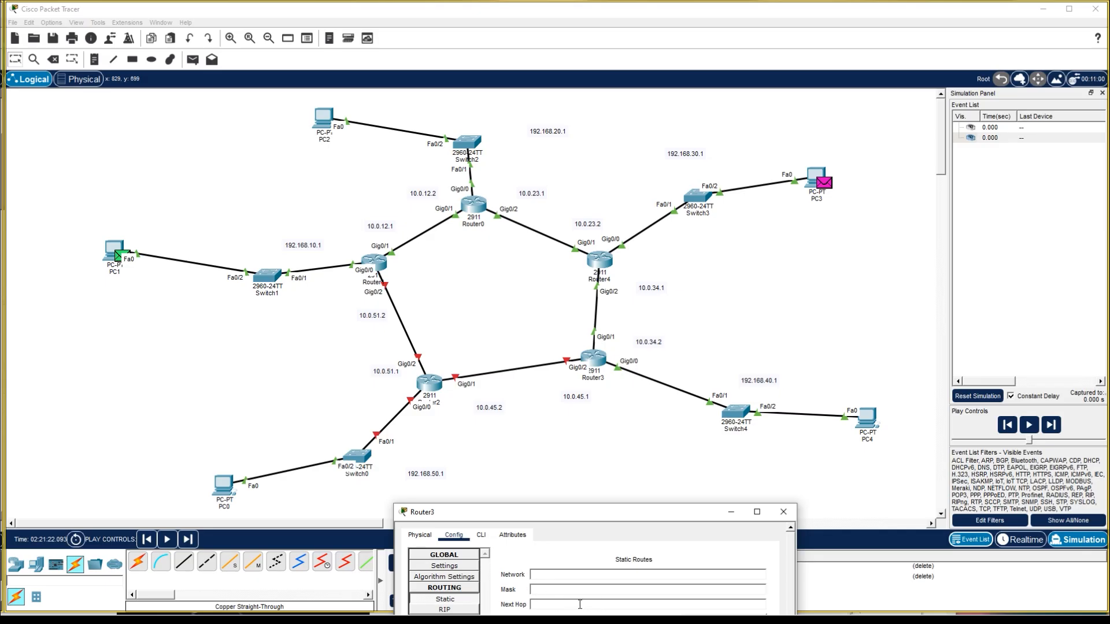
text(198.162.10.0)
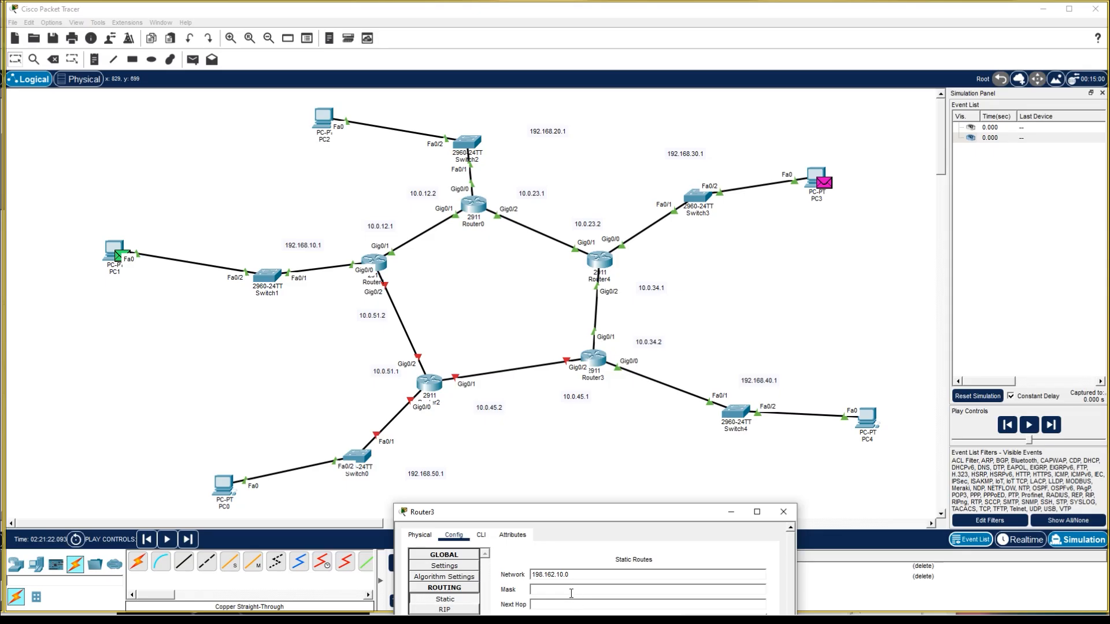
click(571, 593)
text(255)
text(255.255)
text(.0)
text(1)
text(0)
click(538, 604)
text(.0)
- Add a Router3 static route to network 198.162.50.0
drag(564, 575, 529, 575)
click(557, 574)
key(BackSpace)
text(5)
- Add a Router3 static route to network 198.162.30.0 via next hop 10.0.34.1
drag(559, 605, 546, 606)
text(34)
click(565, 574)
key(BackSpace)
key(BackSpace)
text(3)
click(556, 604)
text(.1)
- Add a Router3 static route to network 198.162.20.0 via 10.0.34.1 and close the router's window
key(Delete)
text(2)
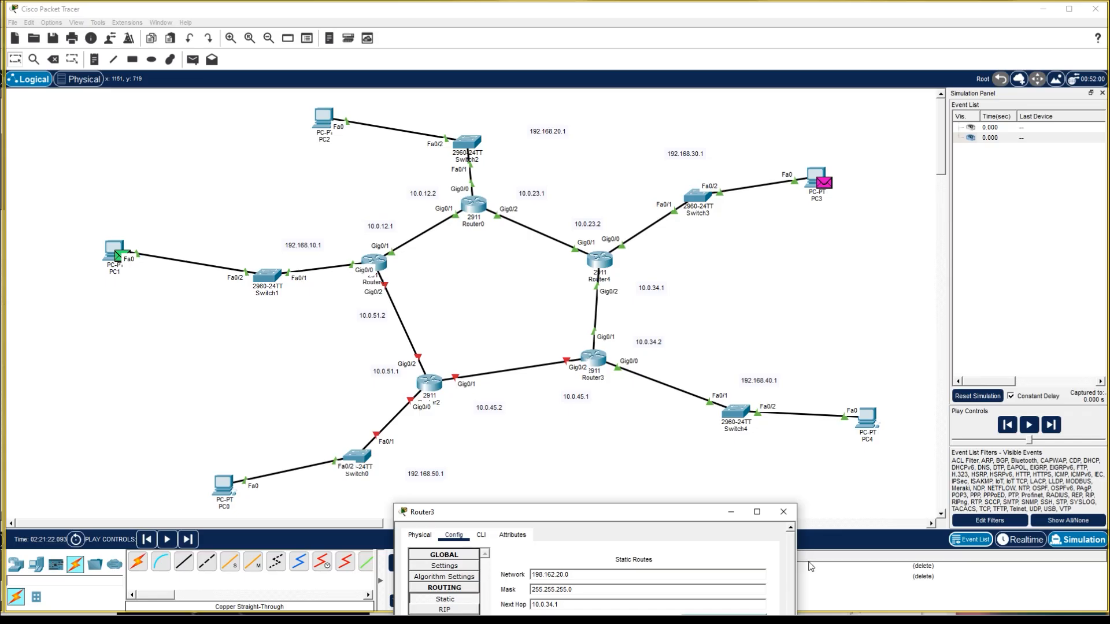
click(785, 513)
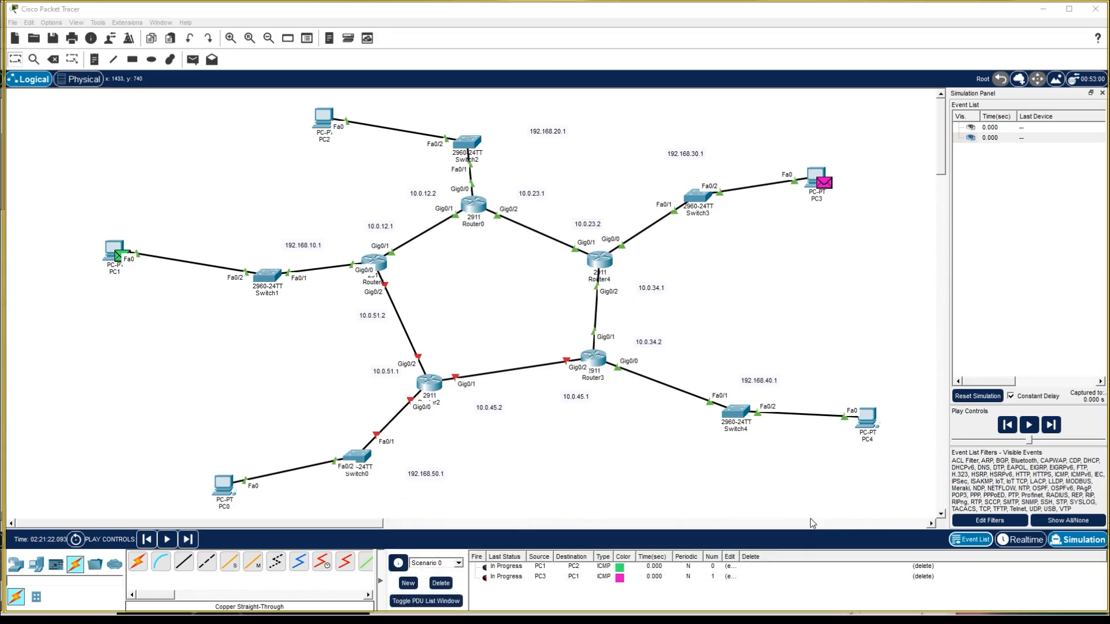
- Create a simple PDU from PC4 to PC2, step the simulation forward, and restart it from the beginning
click(193, 59)
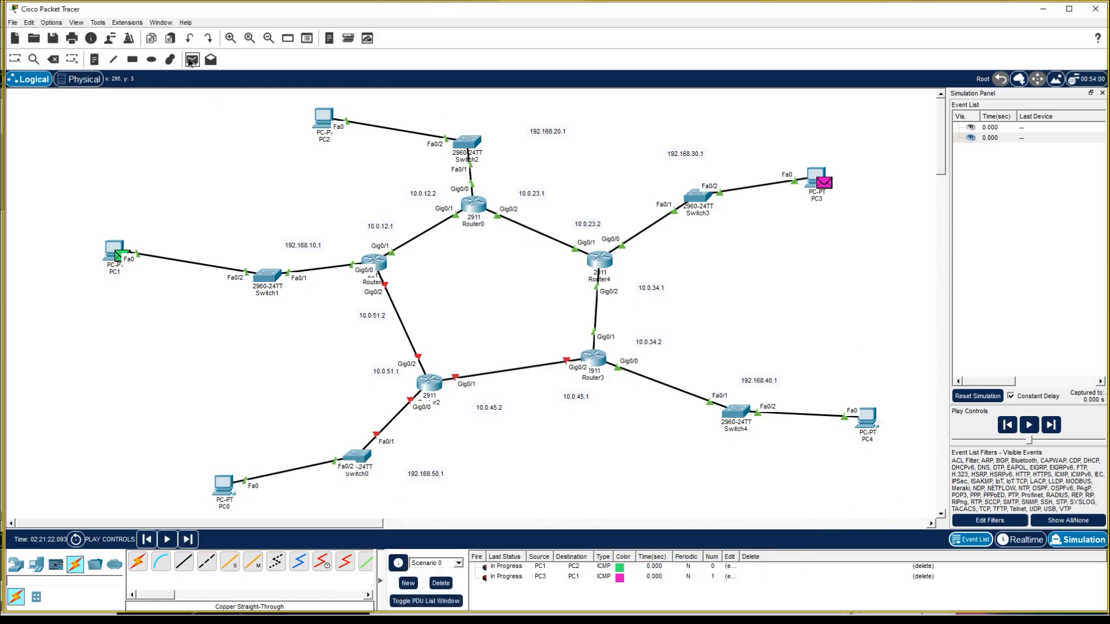
click(868, 418)
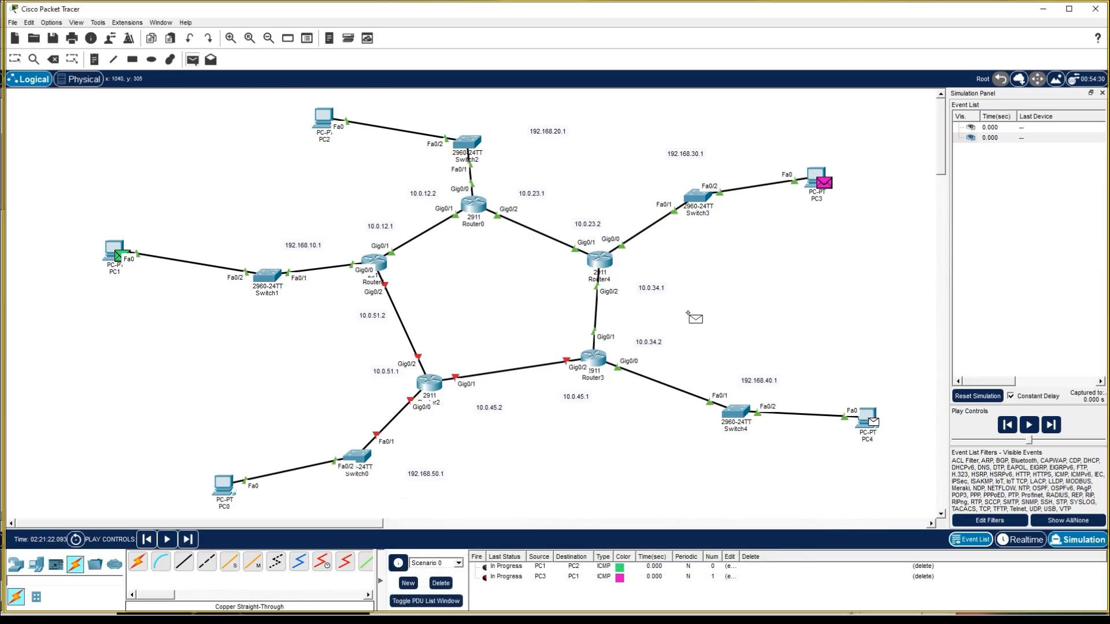
click(328, 124)
click(1052, 425)
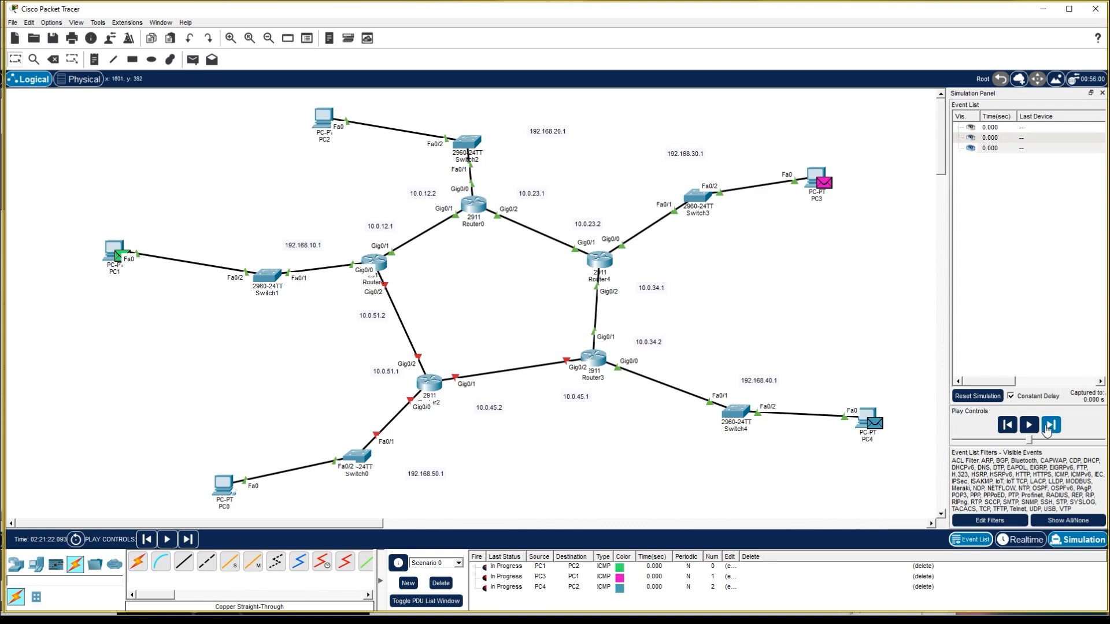
click(1050, 426)
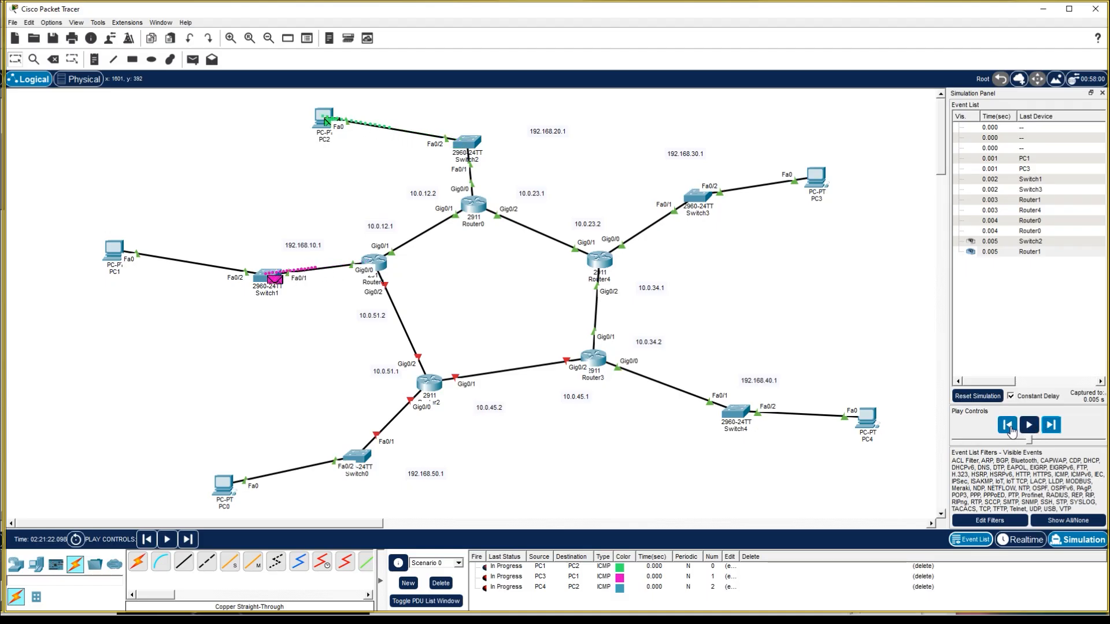
click(978, 396)
click(1051, 425)
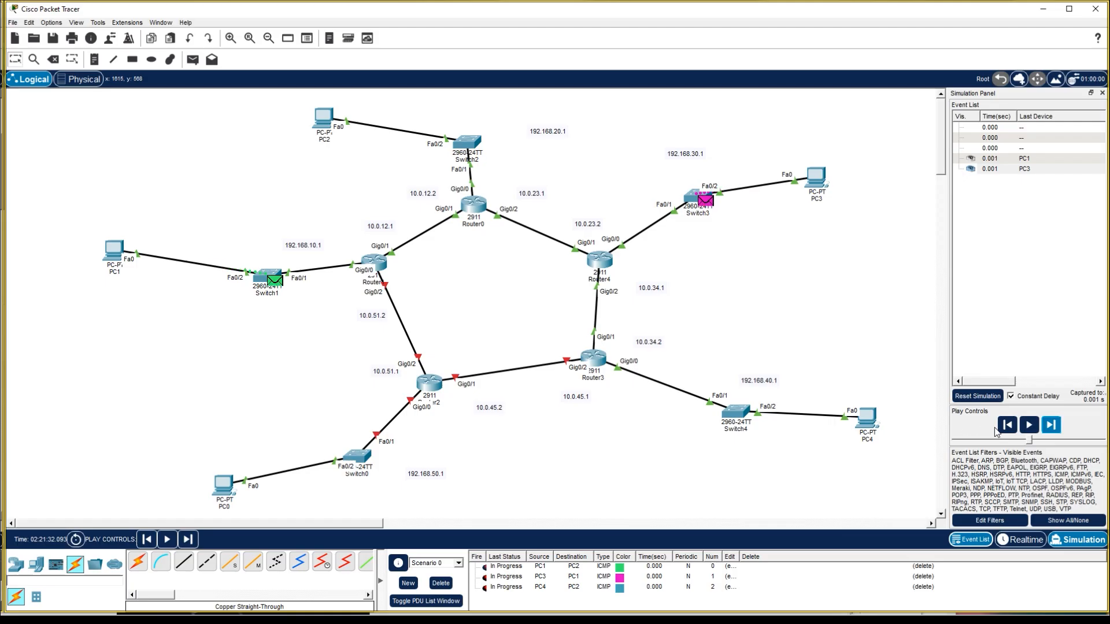
- Configure PC4 with static IPv4 address 192.168.40.10 and subnet mask 255.255.255.0
click(865, 425)
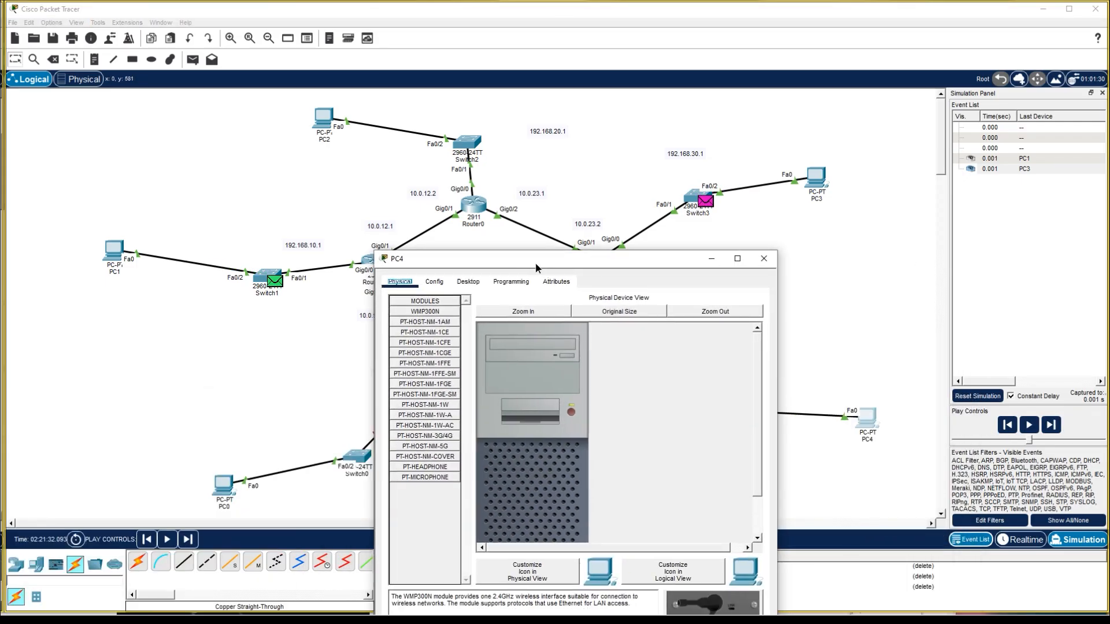
click(435, 282)
click(430, 346)
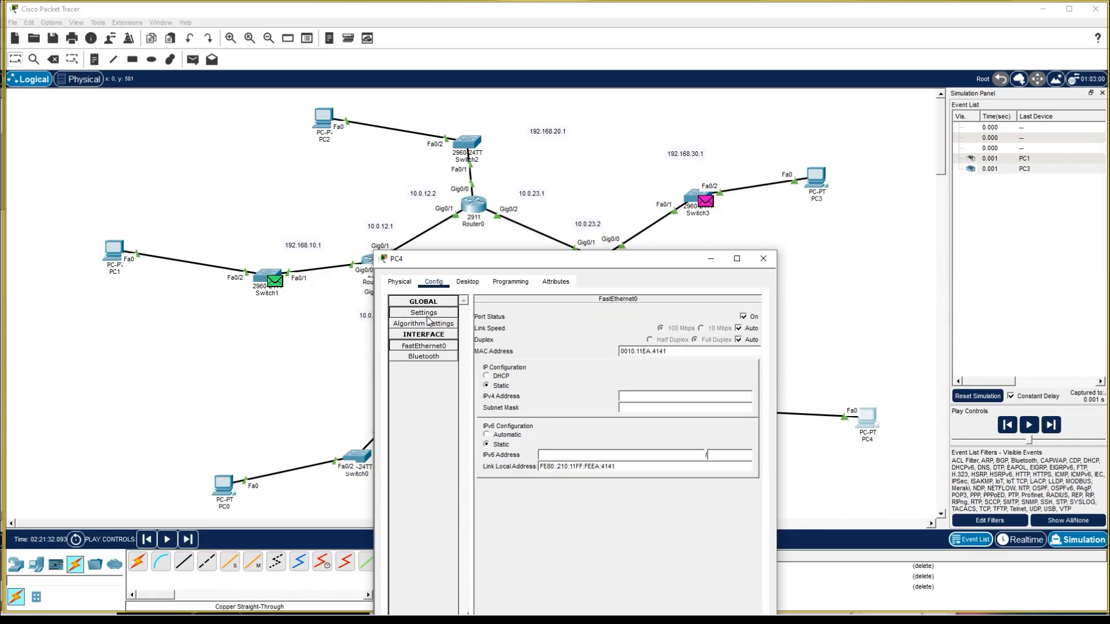
click(428, 313)
click(457, 283)
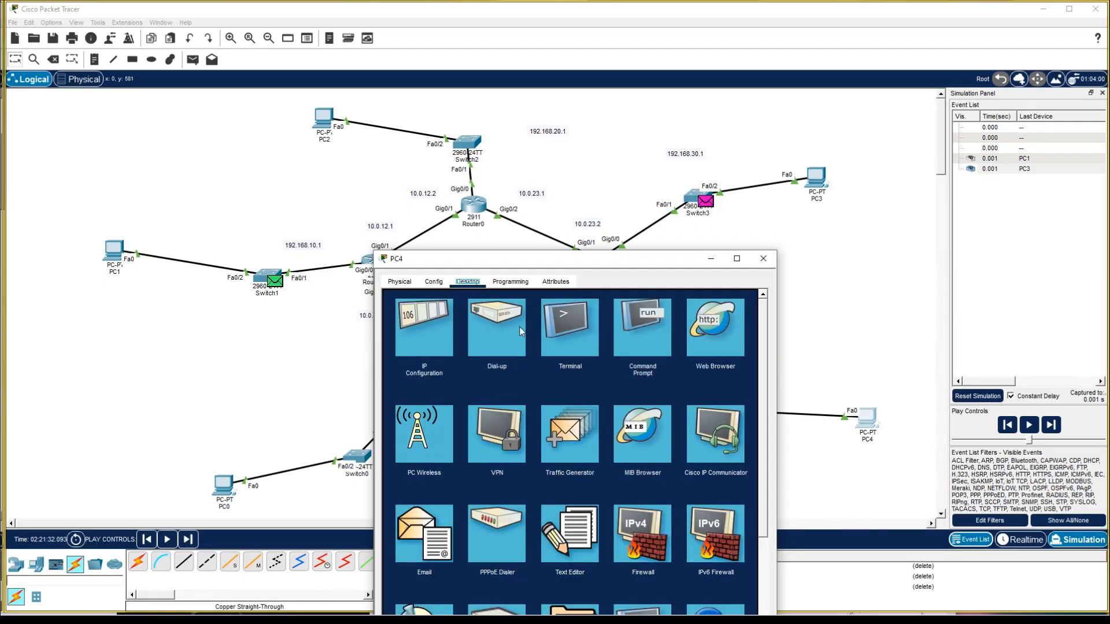
click(421, 333)
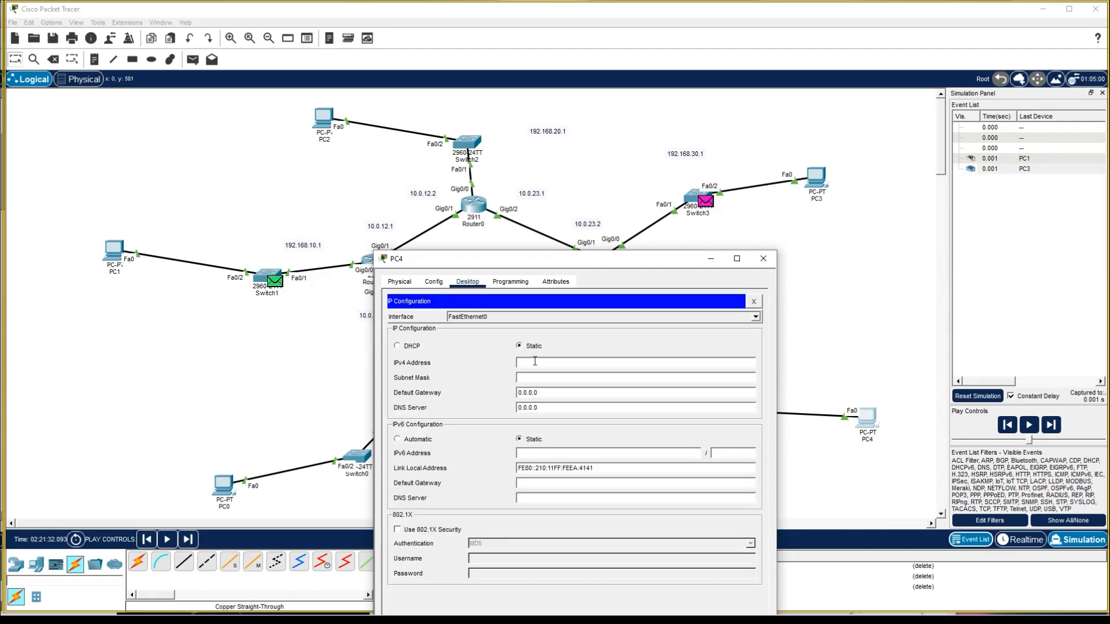
click(535, 362)
text(192.168.)
drag(578, 261, 347, 322)
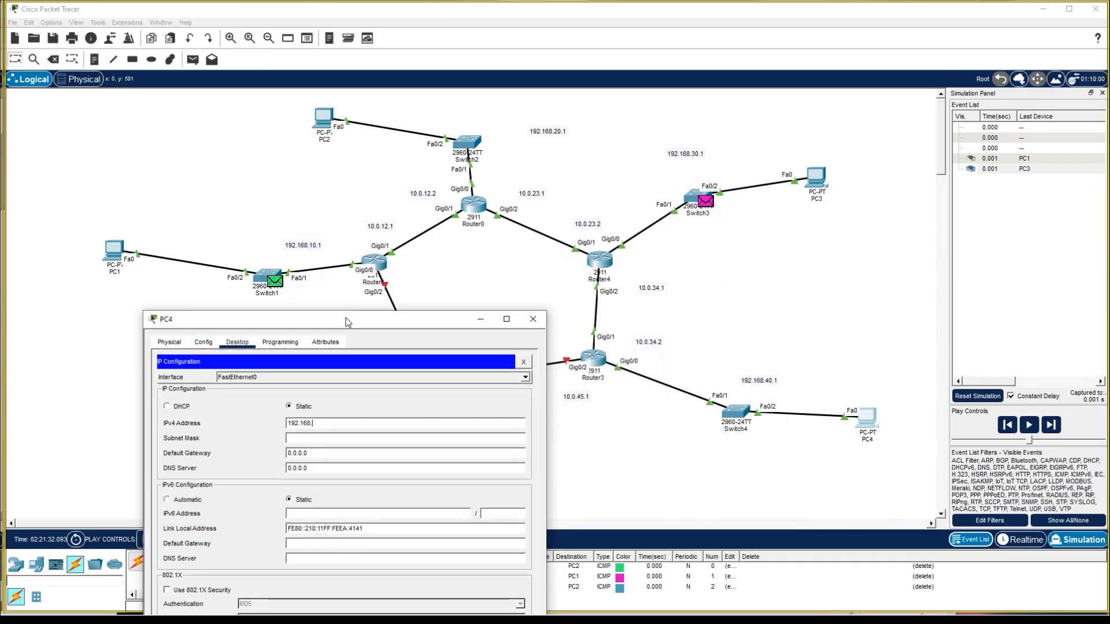
text(.40.10)
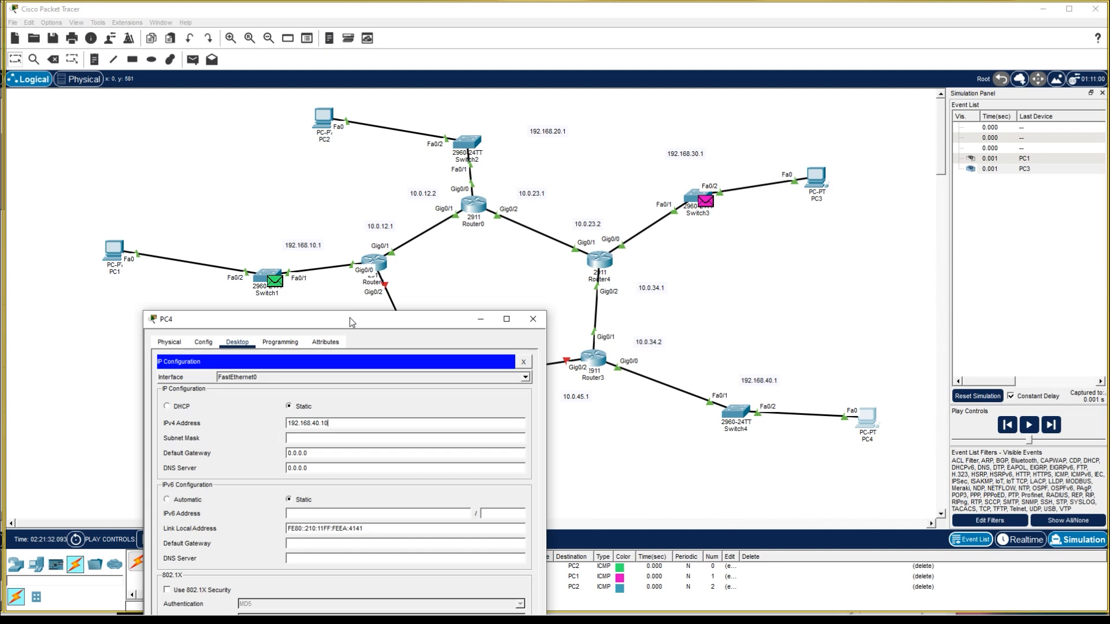
click(347, 438)
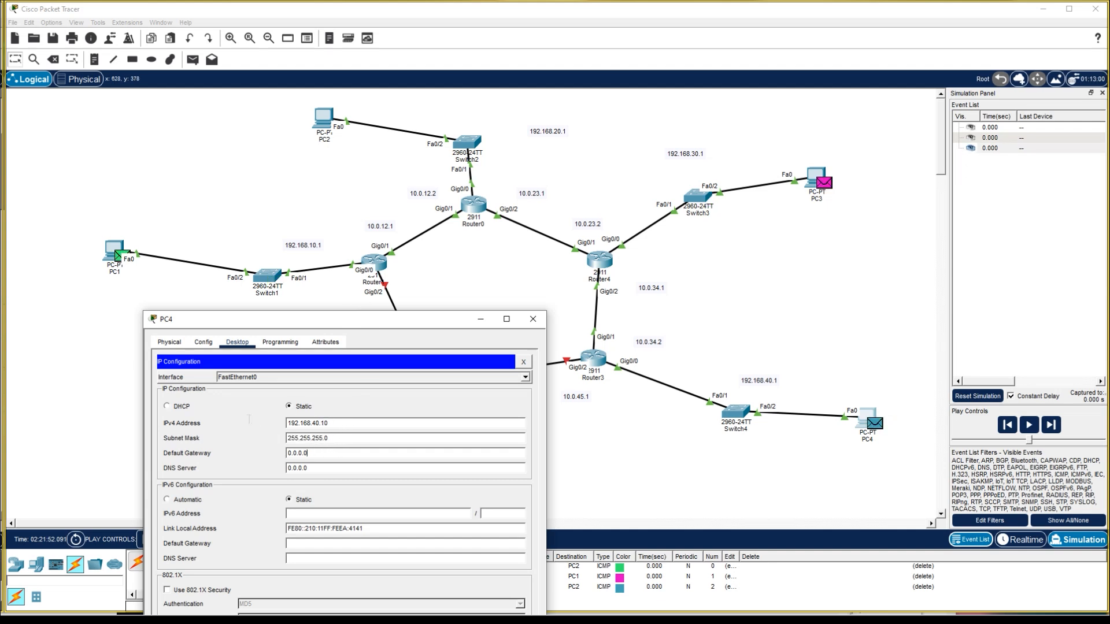
- Set PC4's default gateway to 192.168.40.1 and close its window
drag(325, 423, 265, 424)
key(ctrl+c)
drag(312, 454, 277, 457)
key(ctrl+v)
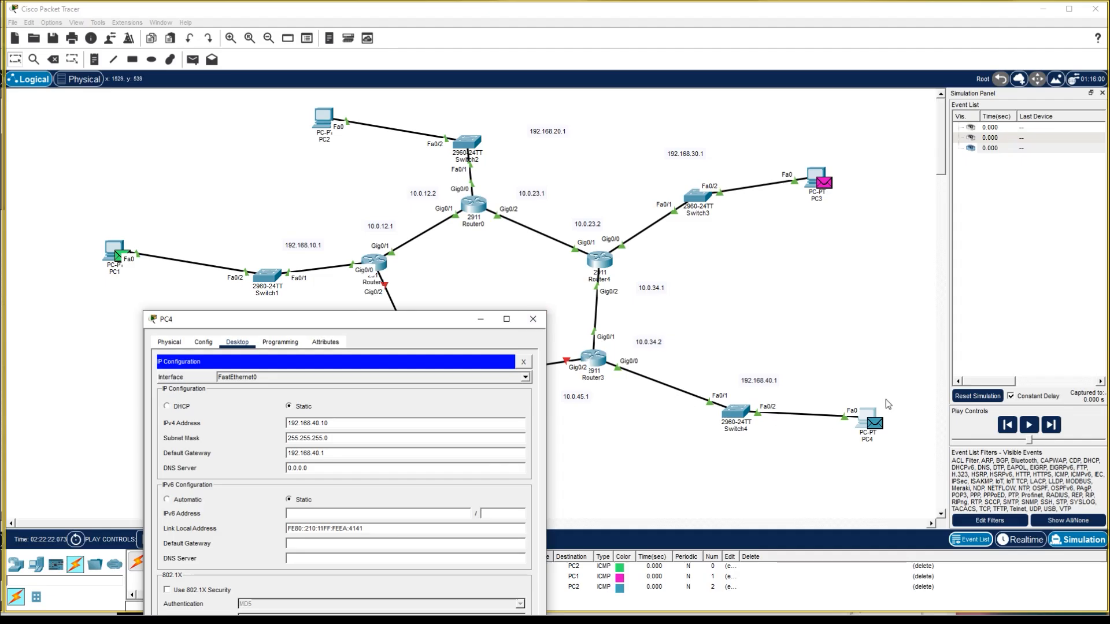
click(533, 318)
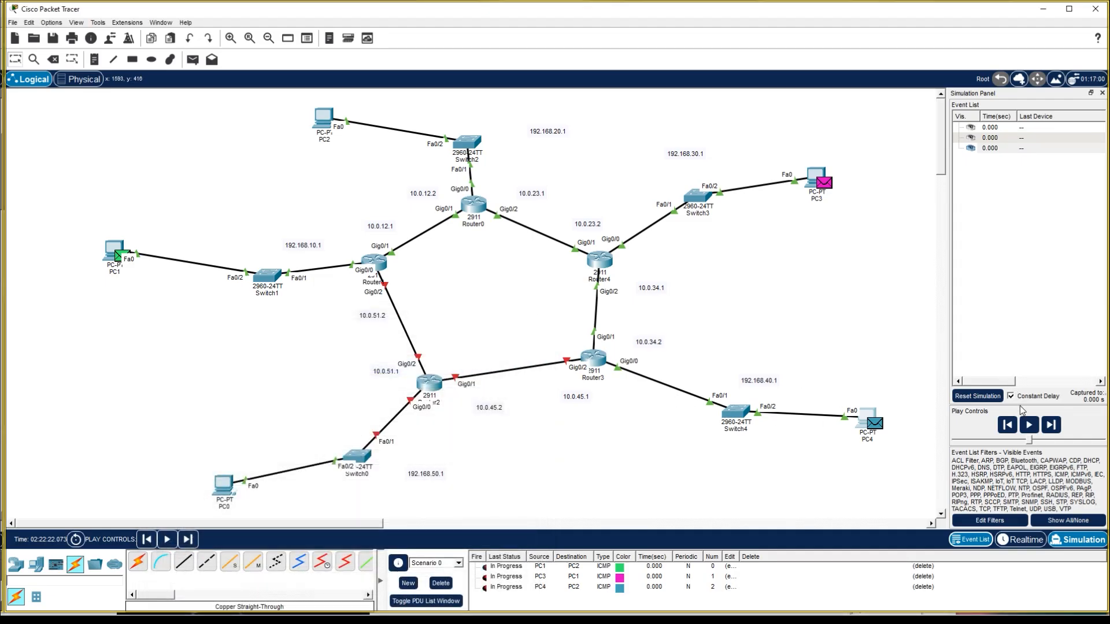
- Play and reset the simulation, then step through its events to follow the PC4 packet towards PC2
click(1029, 426)
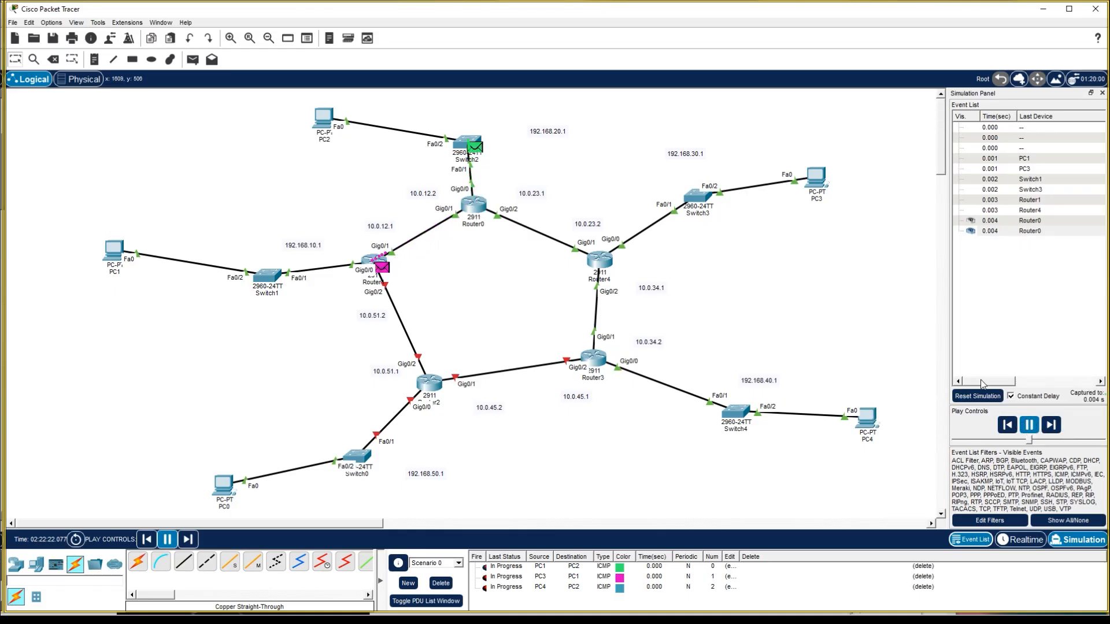
click(978, 396)
click(1051, 426)
click(1051, 426)
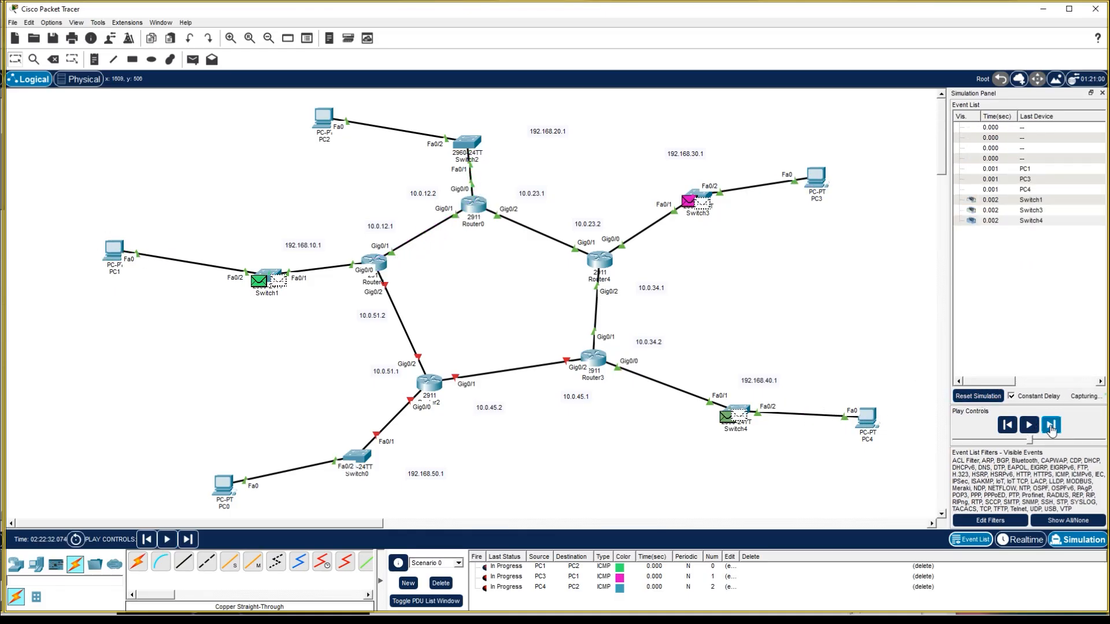
click(1051, 427)
click(1051, 427)
click(1051, 426)
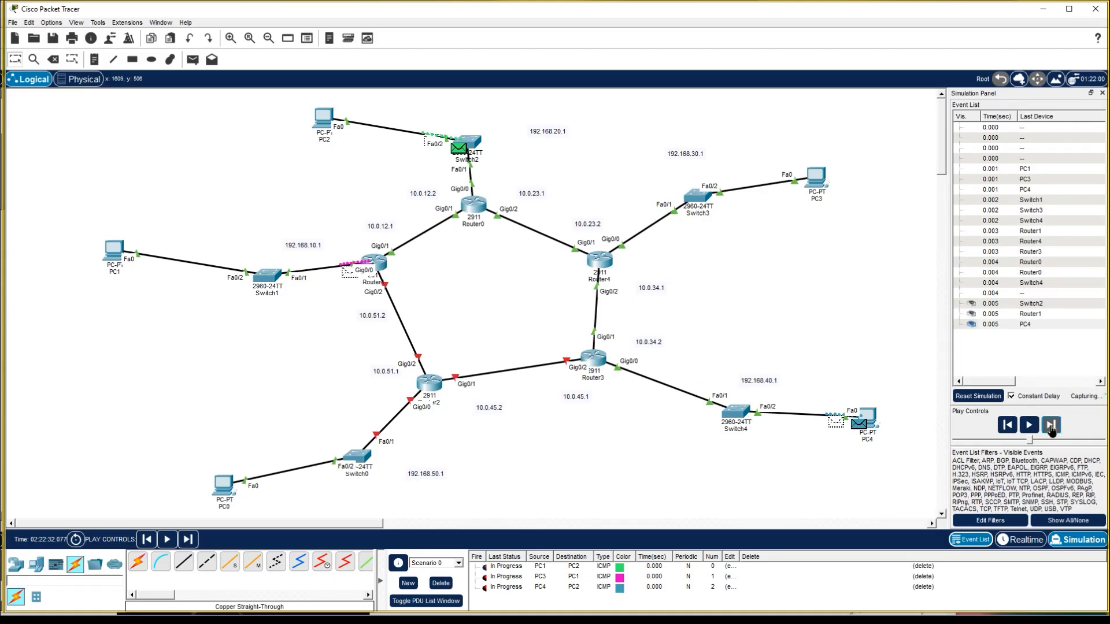
click(1051, 427)
click(1051, 428)
click(1051, 427)
click(1051, 428)
click(1051, 428)
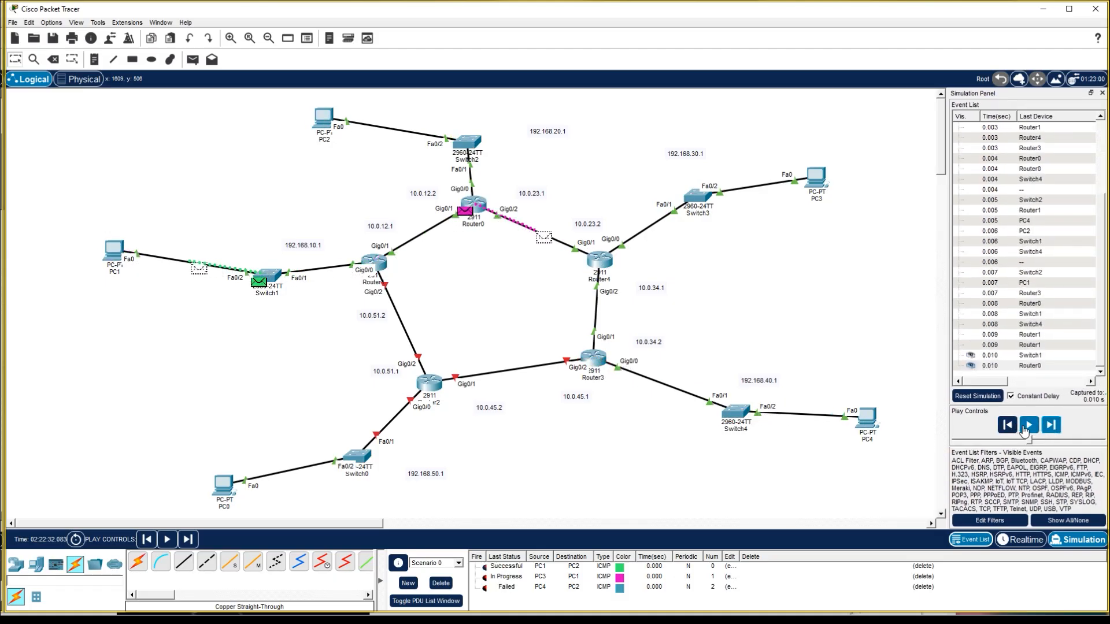
- Reset the simulation and step through its events to follow the PC4 packet through Switch4 and Router3
click(978, 396)
click(1051, 427)
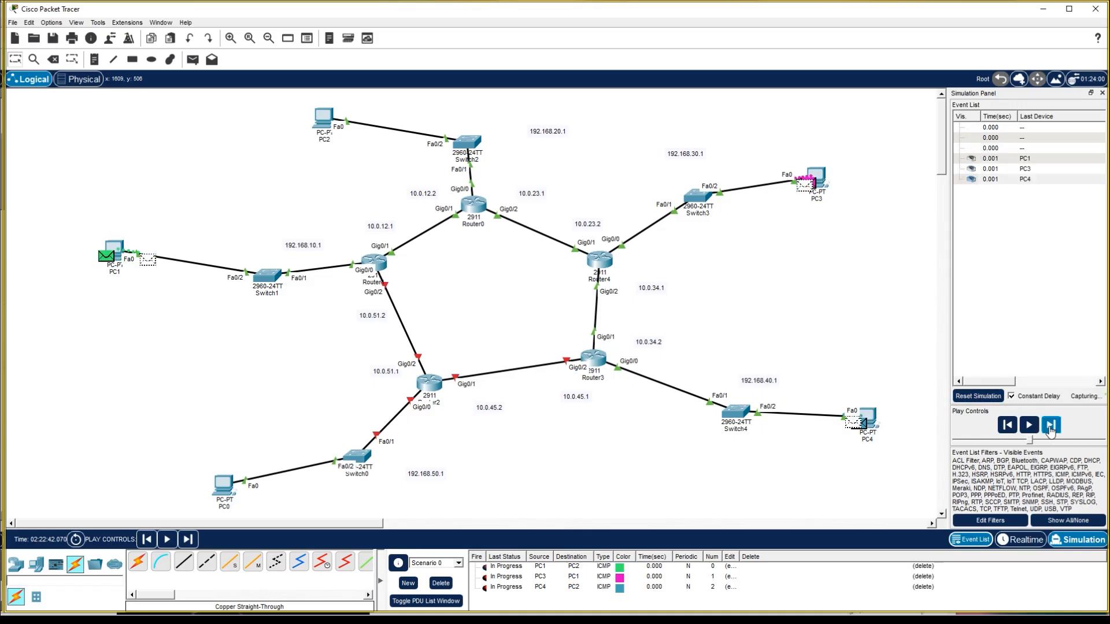
click(1051, 427)
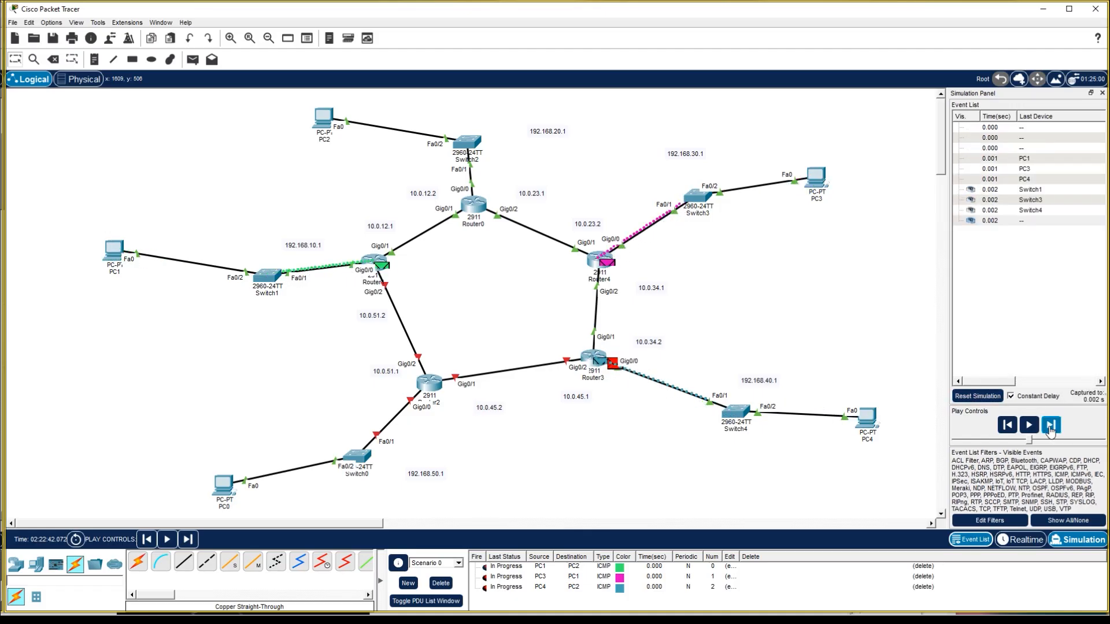
click(1051, 426)
click(1051, 427)
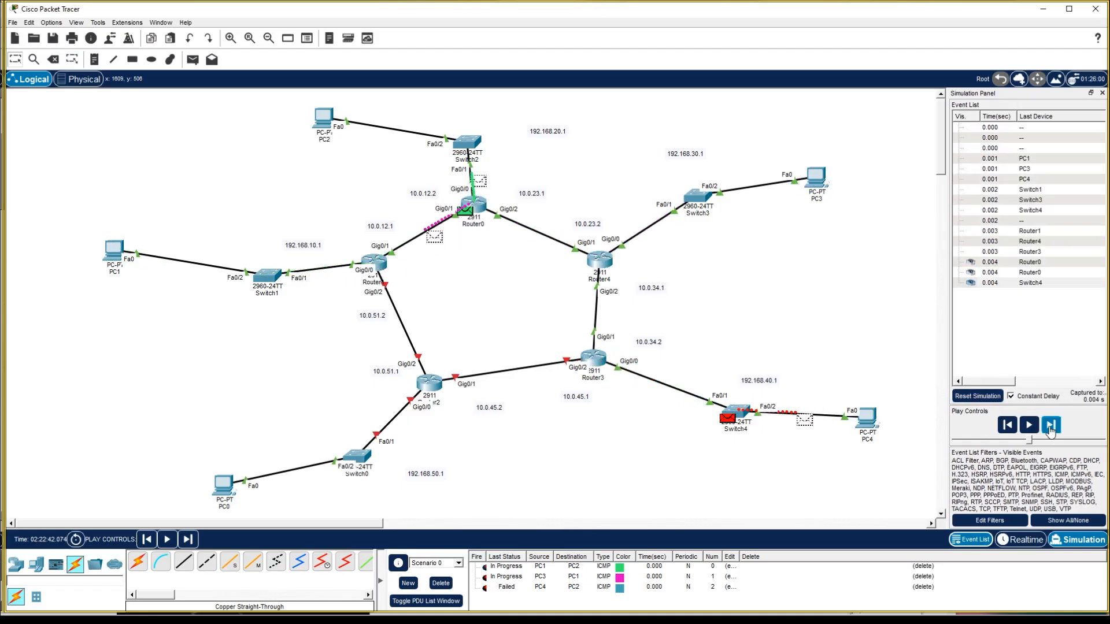
click(1051, 427)
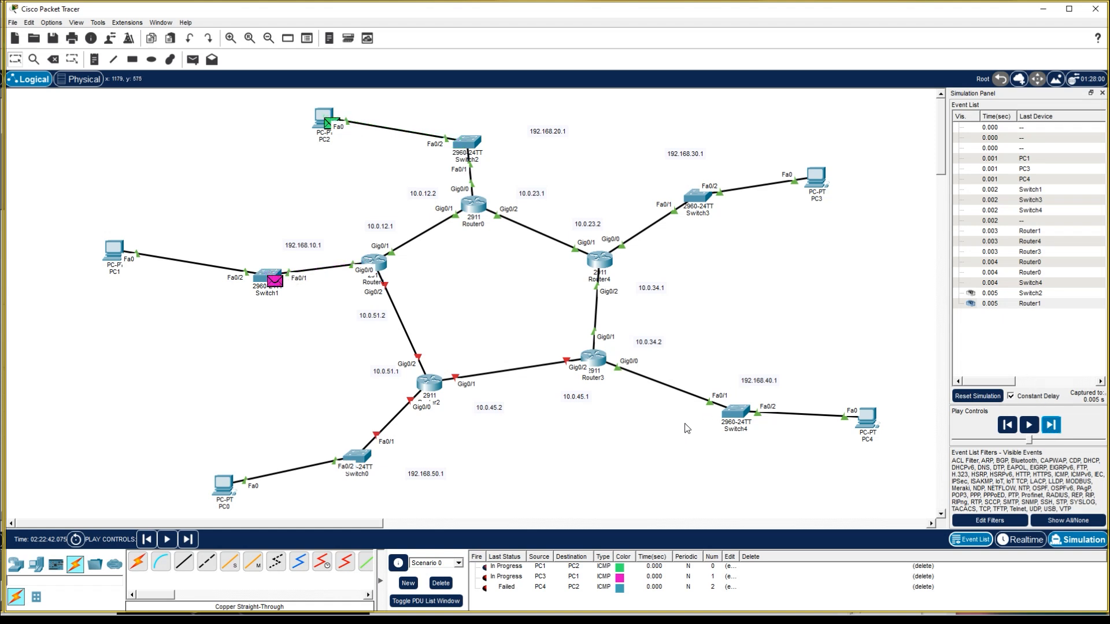
- Open Router3's configuration and check the address settings of its GigabitEthernet0/2 and GigabitEthernet0/0 interfaces
click(593, 357)
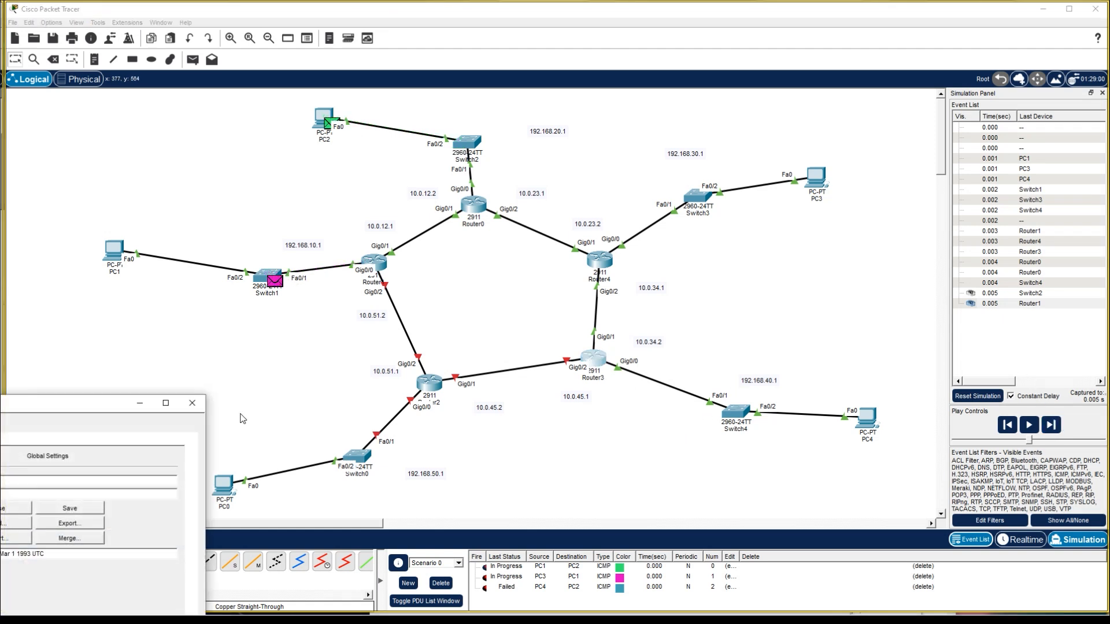
drag(63, 403, 720, 400)
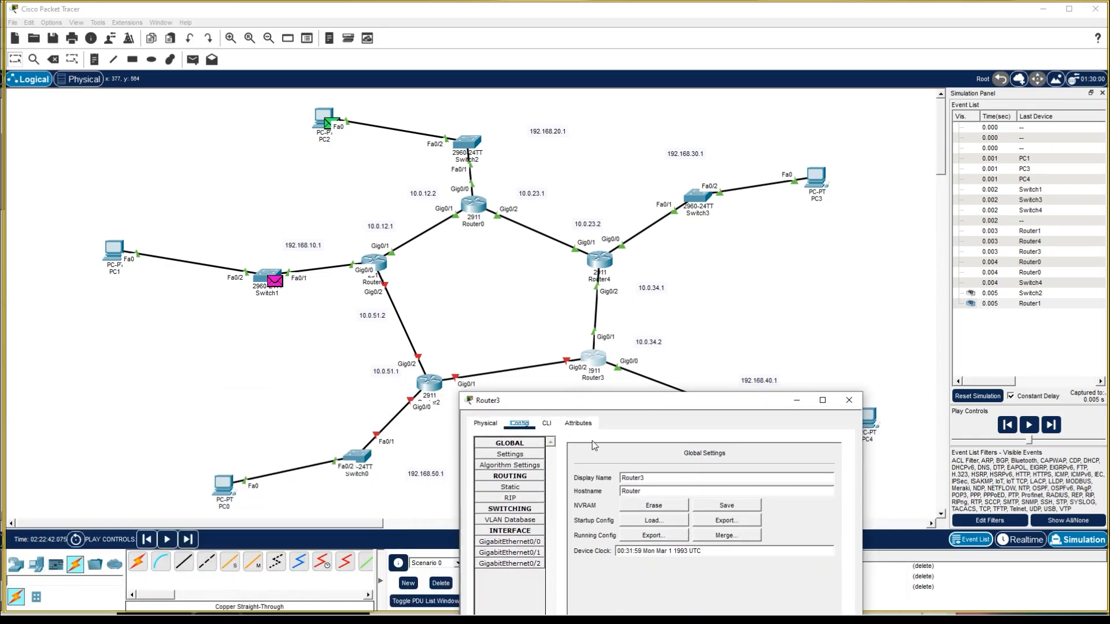
click(524, 564)
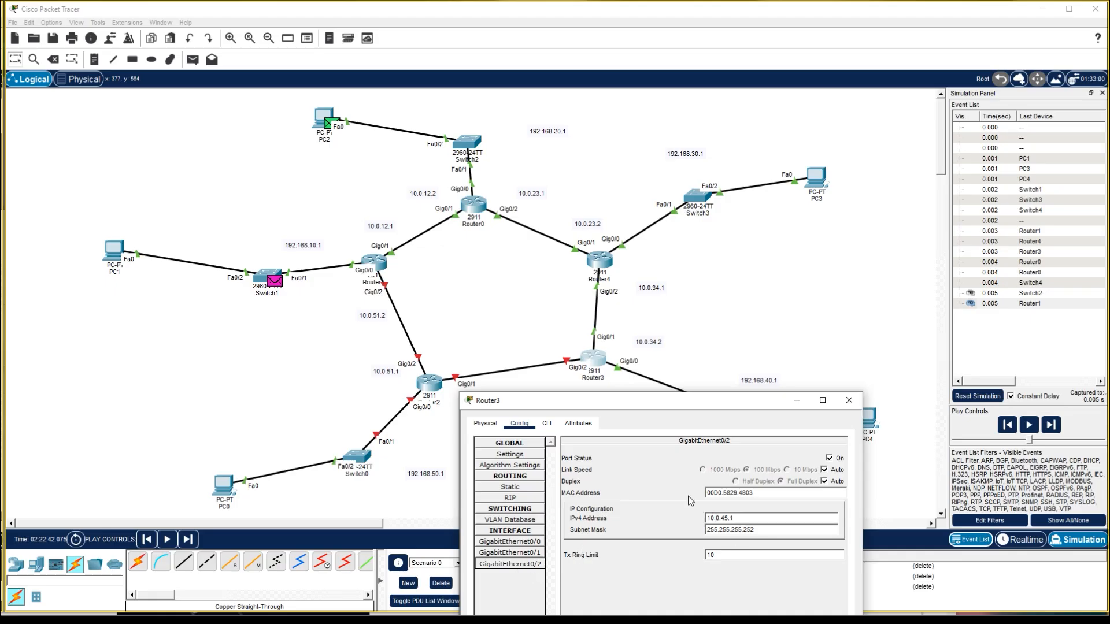
drag(599, 400, 588, 467)
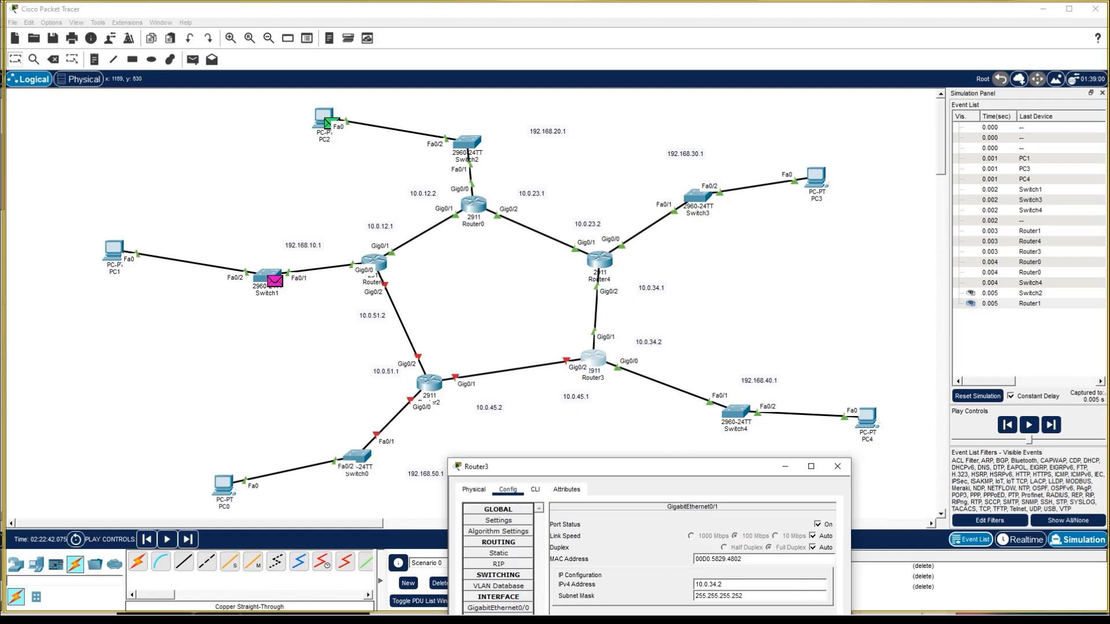
click(498, 607)
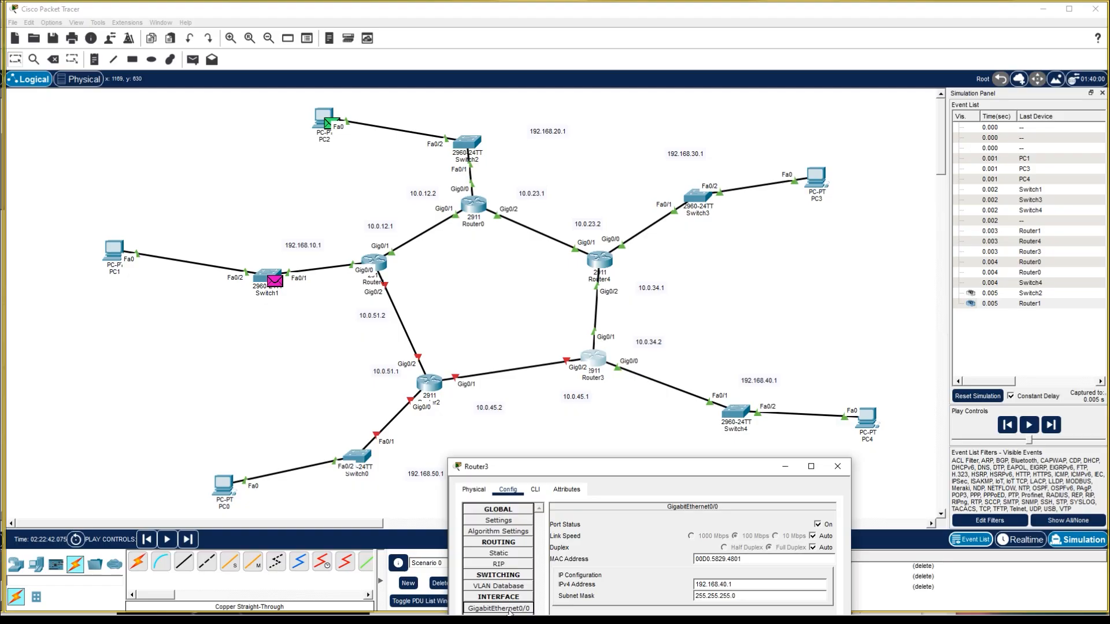
- Review the existing entries in Router3's static routing table
click(516, 554)
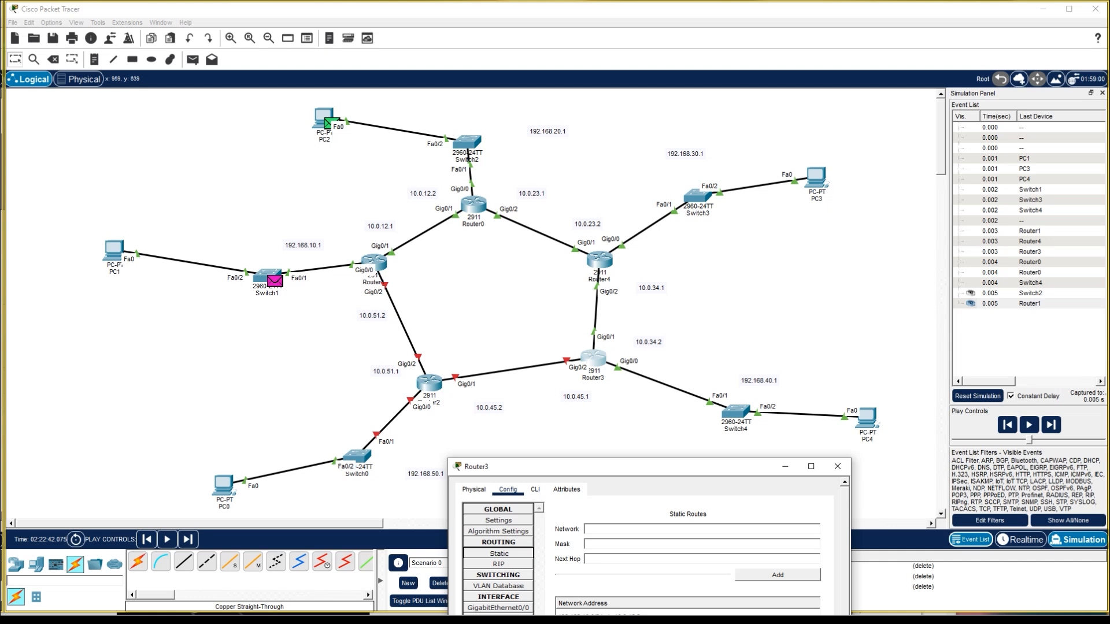
click(648, 613)
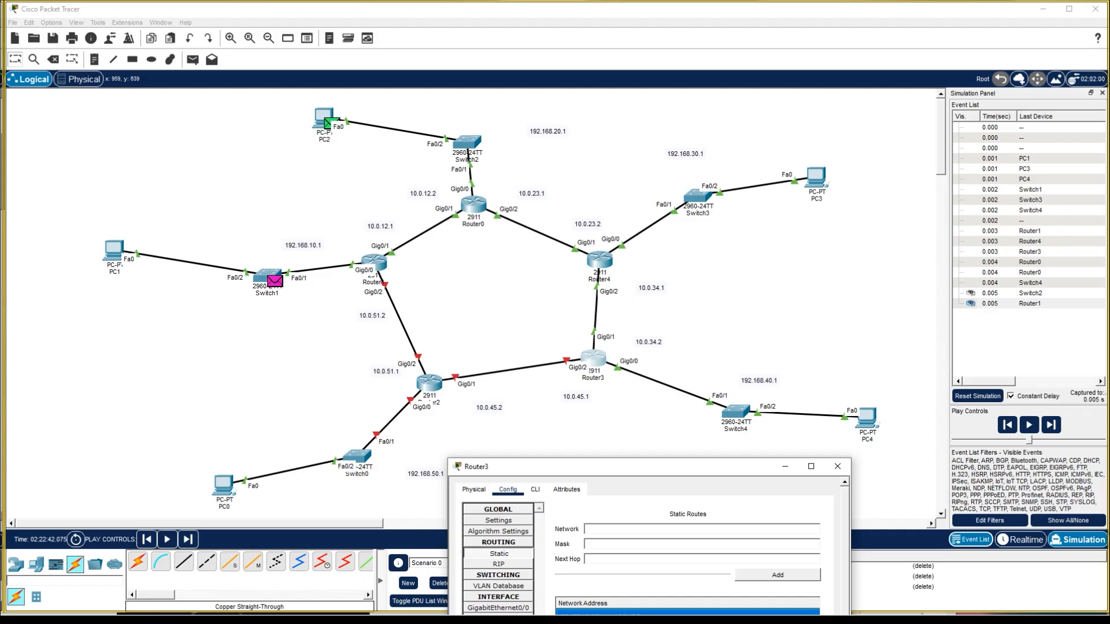
click(751, 385)
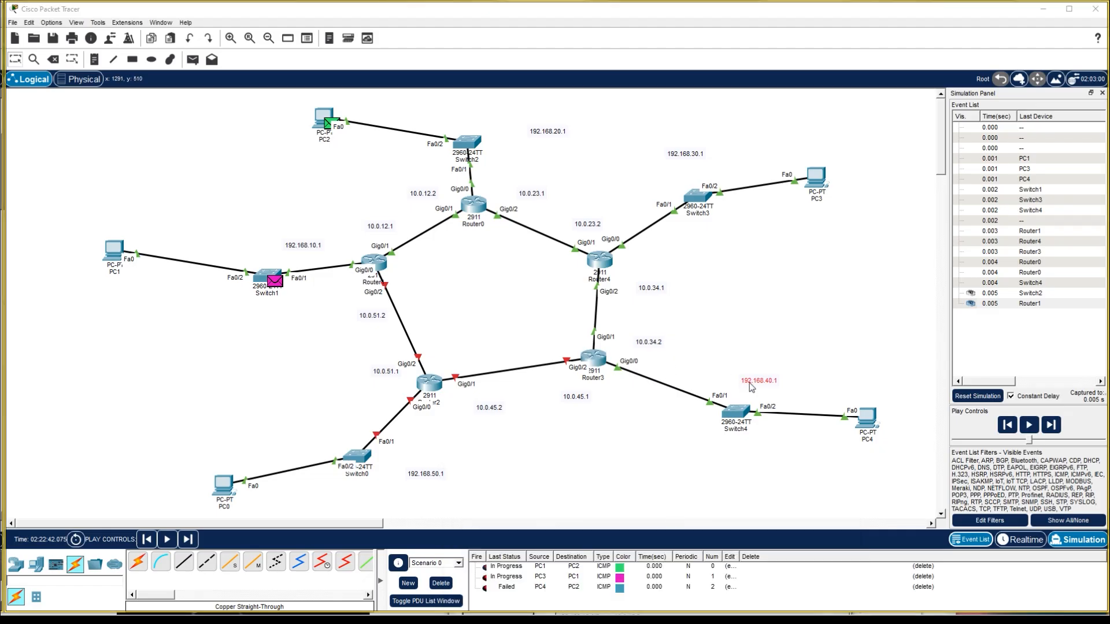
drag(768, 379, 583, 382)
click(771, 288)
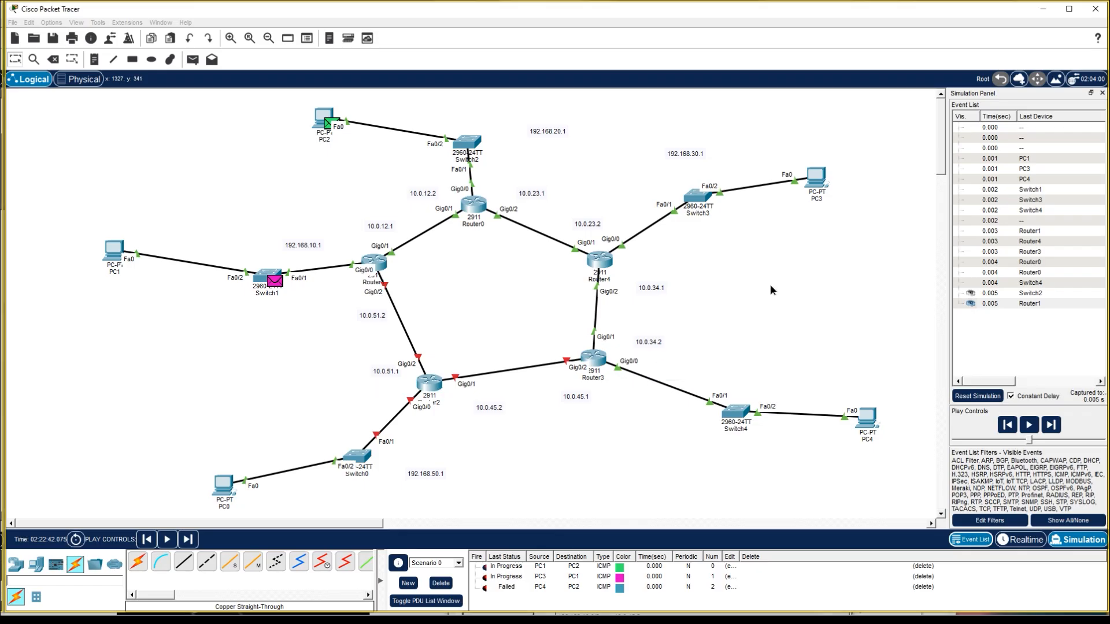
click(714, 618)
click(695, 617)
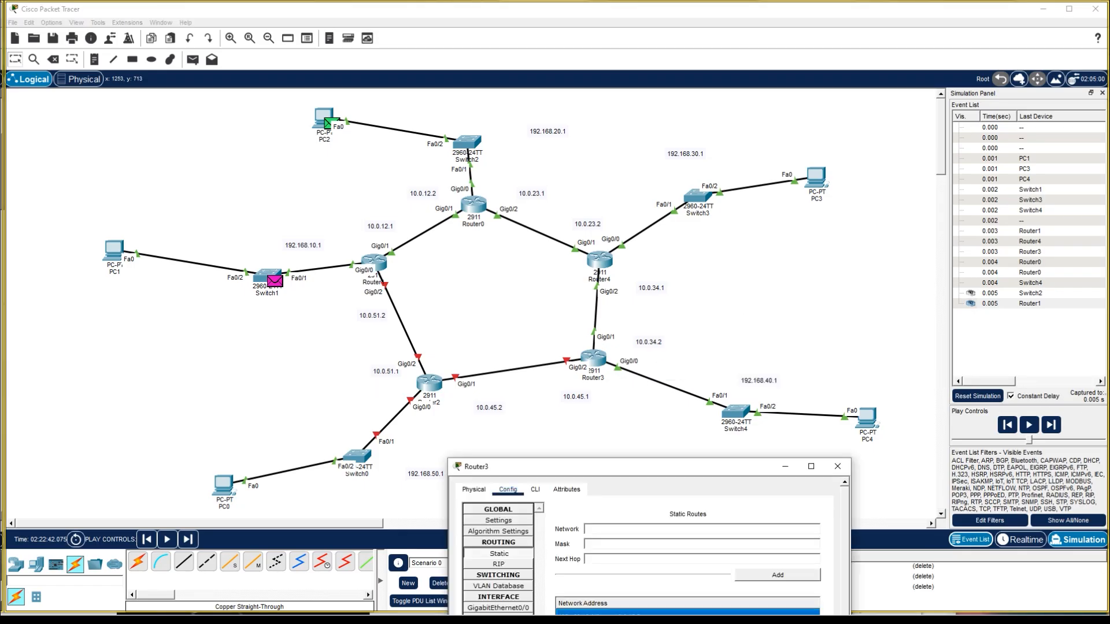
click(694, 622)
click(701, 616)
click(682, 621)
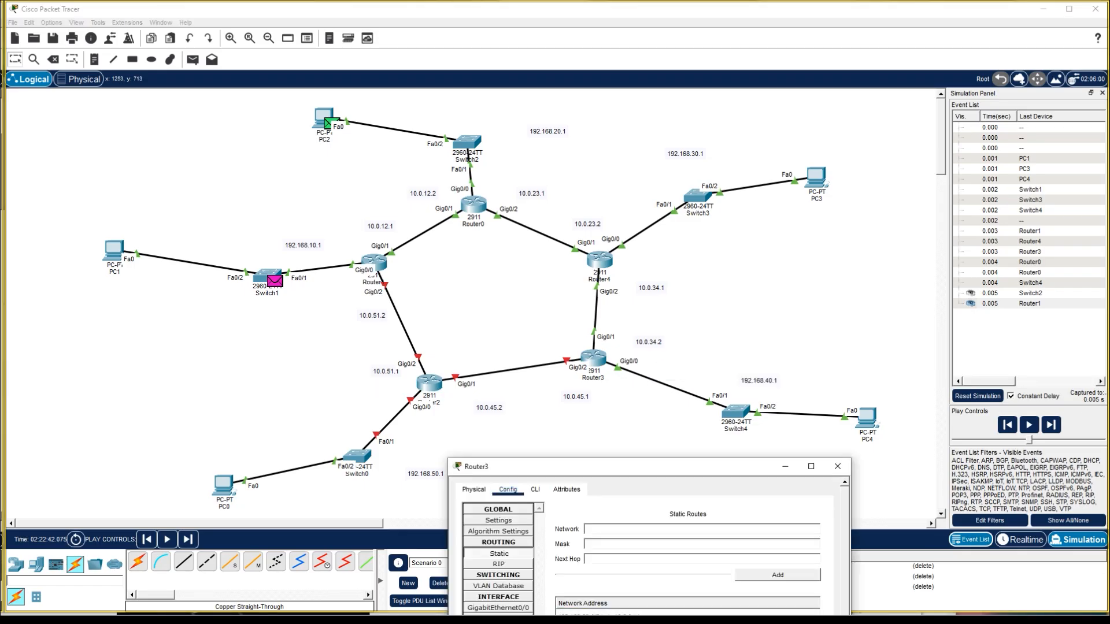
click(661, 616)
click(664, 622)
click(665, 614)
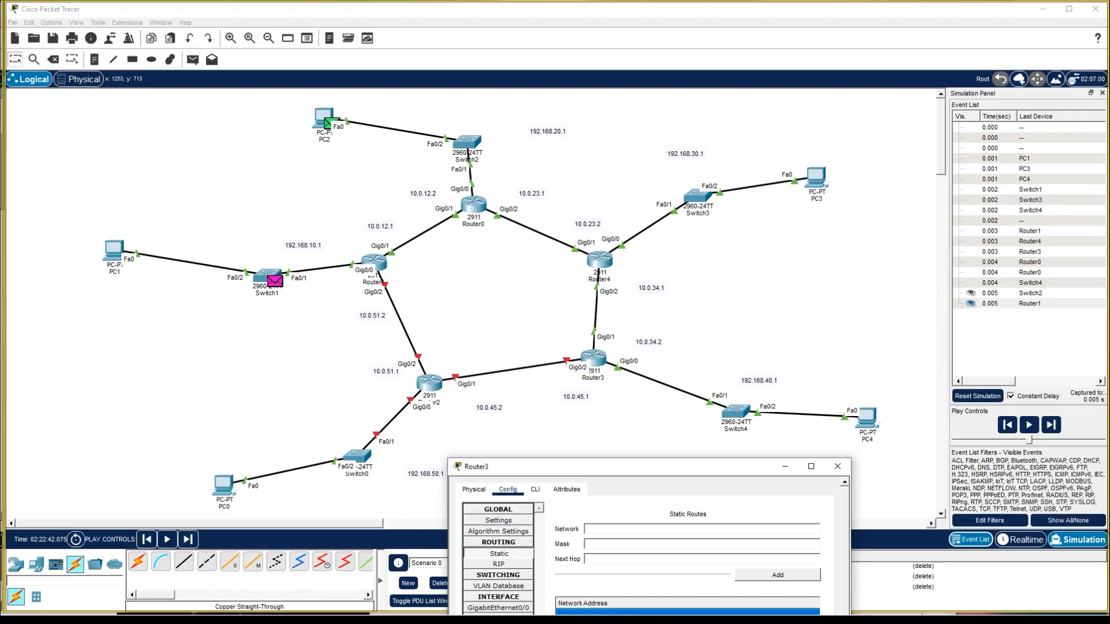
click(665, 622)
- Enter a Router3 static route to network 192.168.10.0 with mask 255.255.255.252 and next hop 10.0.45.2, and add it
click(620, 529)
text(192.168.40.)
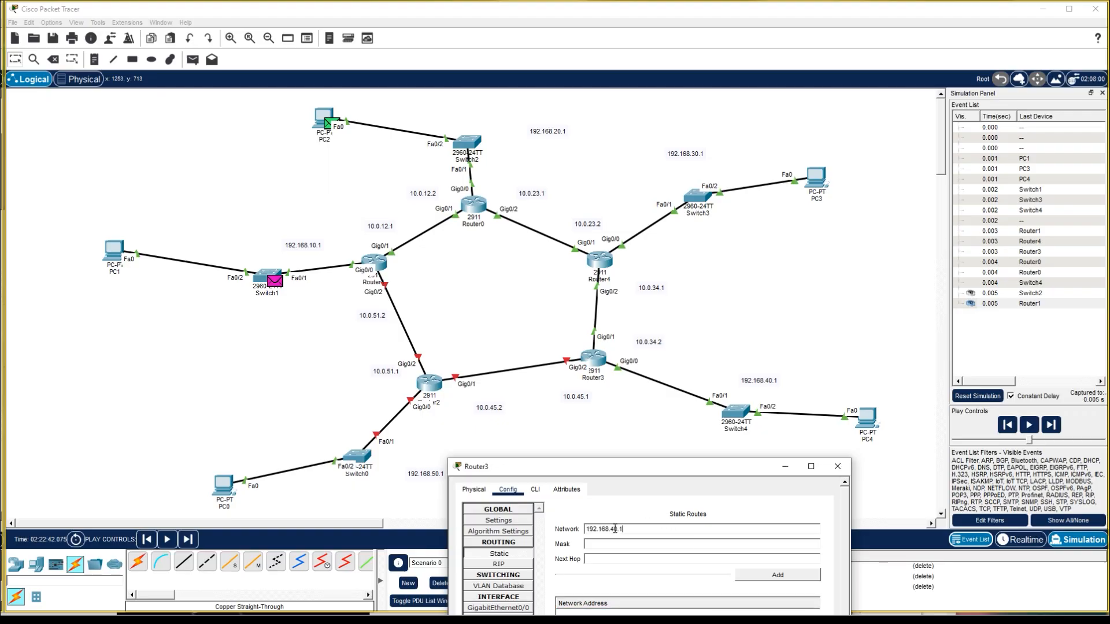
text(1)
drag(624, 530, 614, 530)
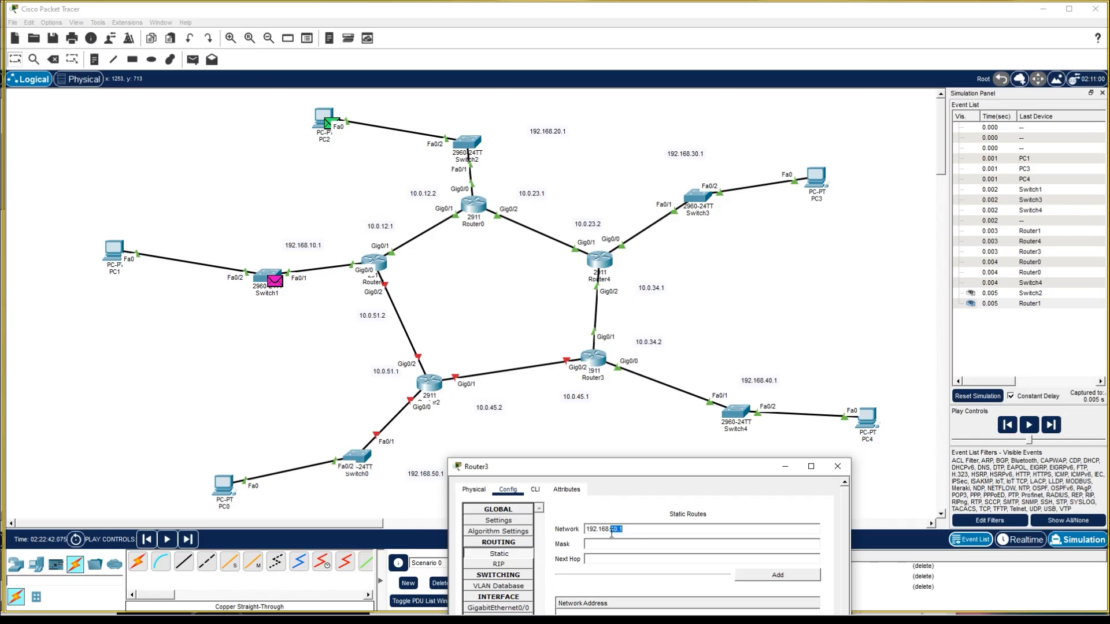
text(10.)
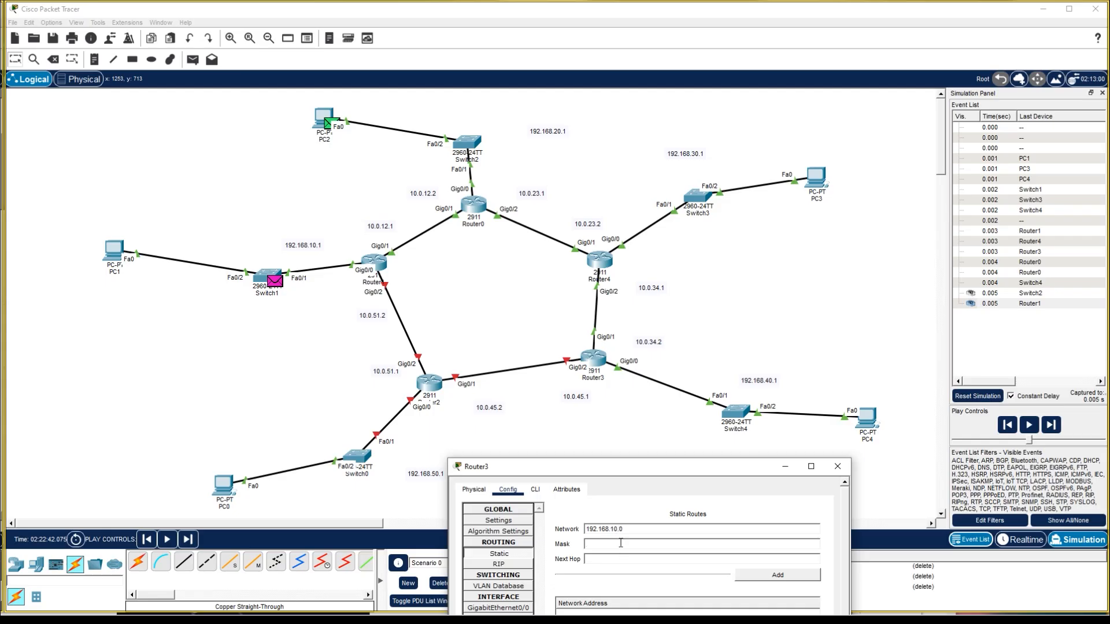
click(621, 542)
text(255.255.252..255)
click(637, 557)
click(785, 577)
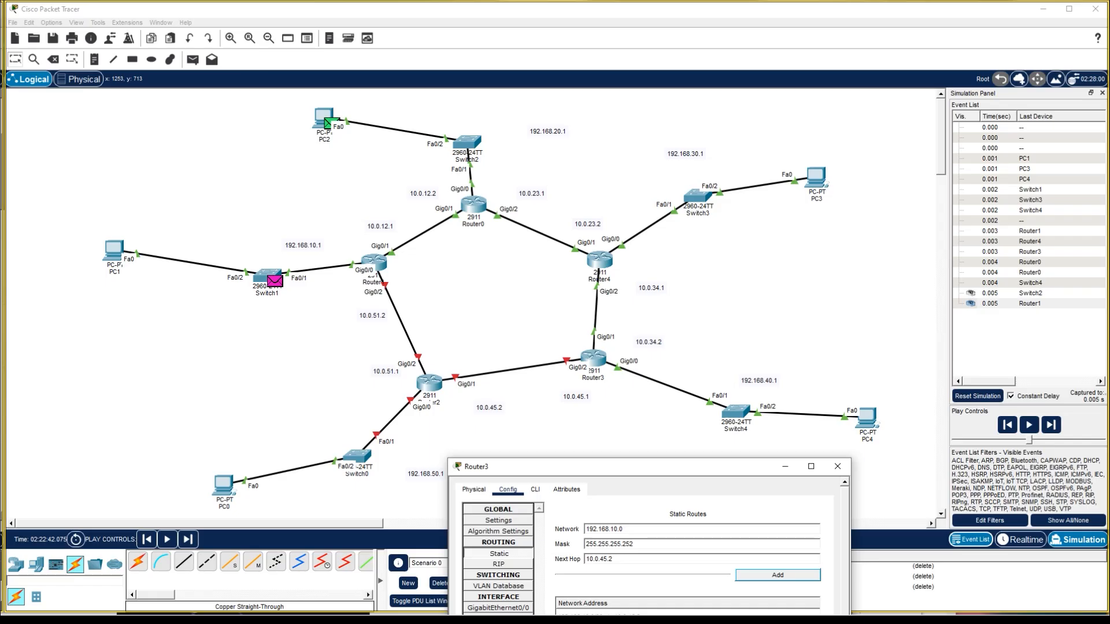
- Correct the mask of Router3's 192.168.10.0 route, add it again, and change the destination network to 192.168.50.0
click(642, 544)
click(645, 613)
click(775, 578)
click(617, 529)
key(BackSpace)
text(2)
key(BackSpace)
text(5)
- Set the next hop to 10.0.34.1 and add a Router3 static route to network 192.168.20.0
drag(617, 559, 602, 559)
text(34)
click(615, 528)
key(BackSpace)
text(2)
click(785, 578)
- Add a Router3 static route to network 192.168.30.0 through the same next hop and close the router's window
click(615, 529)
key(BackSpace)
text(3)
click(748, 576)
click(838, 466)
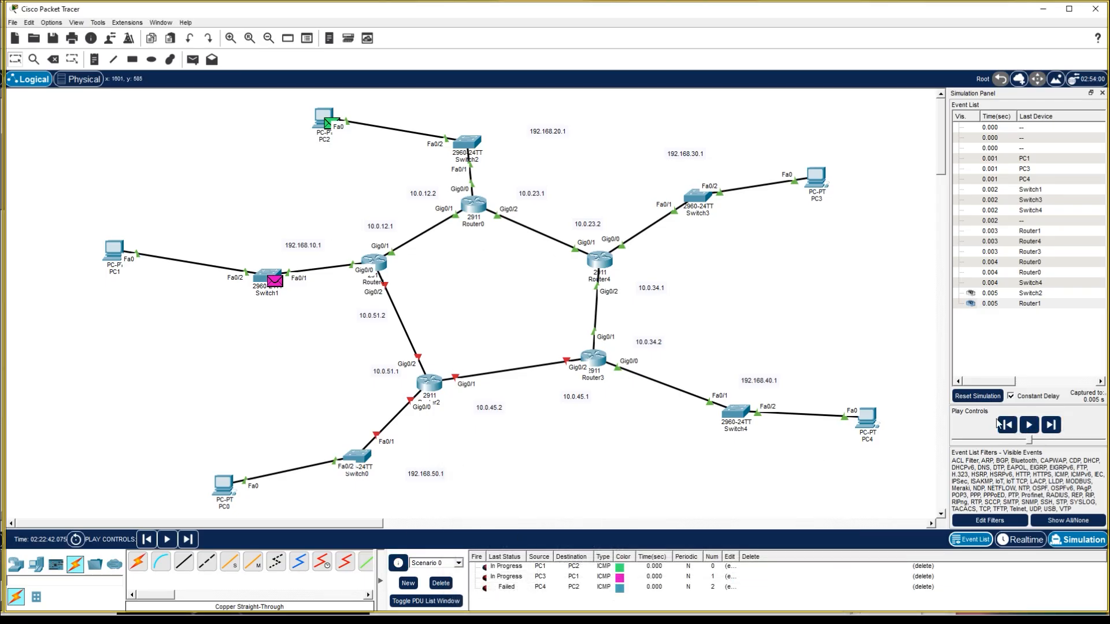
- Restart the simulation and step through the first events to check Router3's new routes with the PC4 packet
click(996, 398)
click(1051, 426)
click(1052, 426)
click(1053, 427)
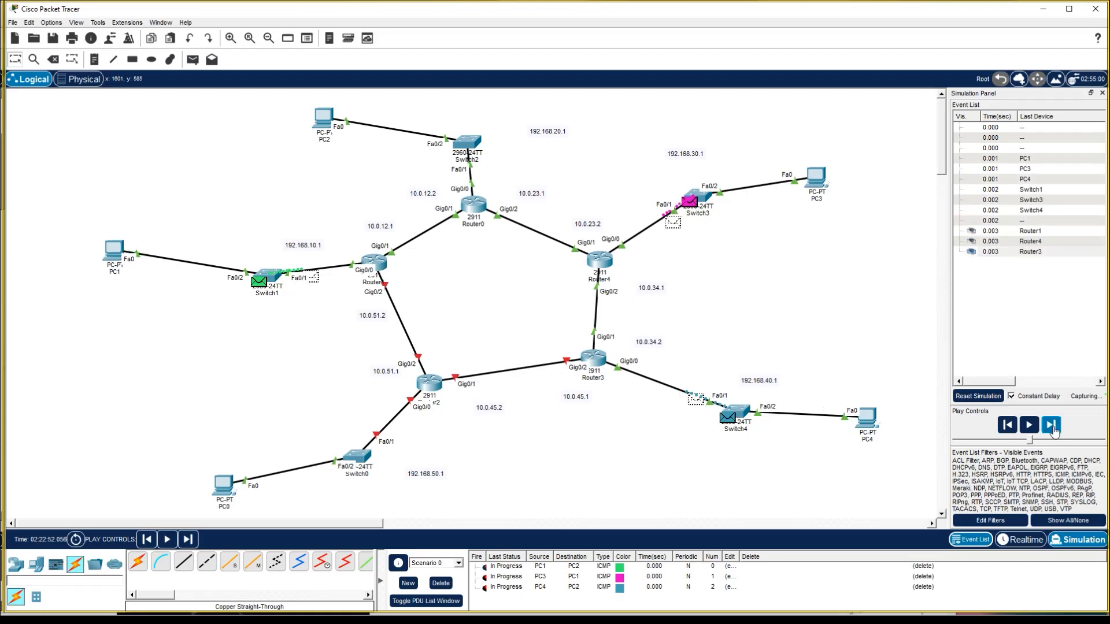
click(1052, 427)
click(1052, 427)
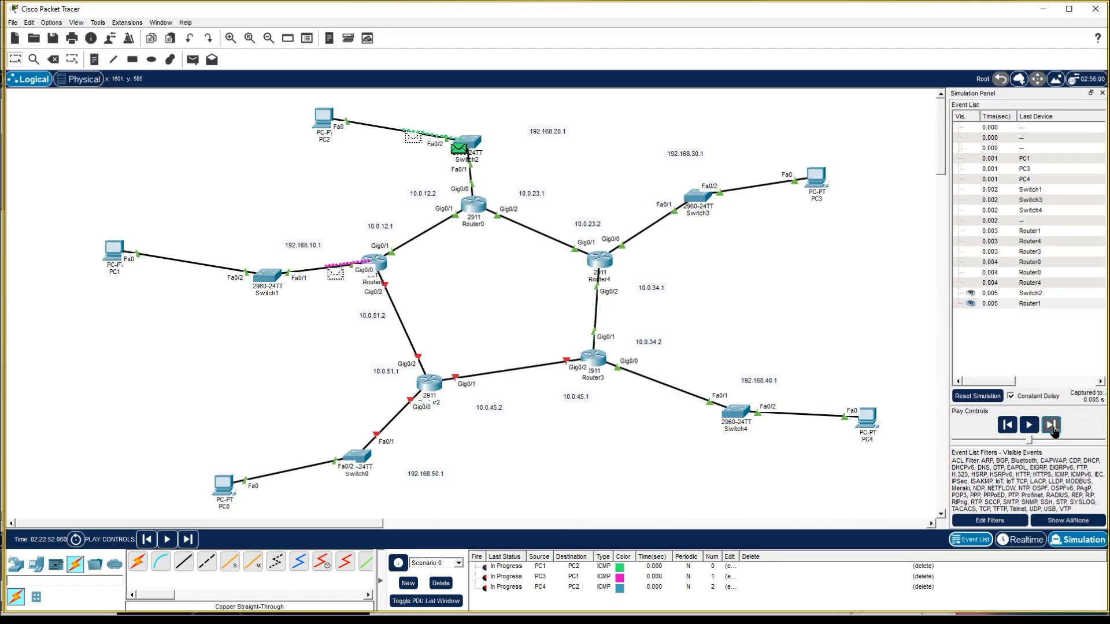
click(1052, 426)
- Reset the simulation and step through all events until the PC1, PC3 and PC4 packets have completed their exchanges
click(978, 397)
click(1051, 426)
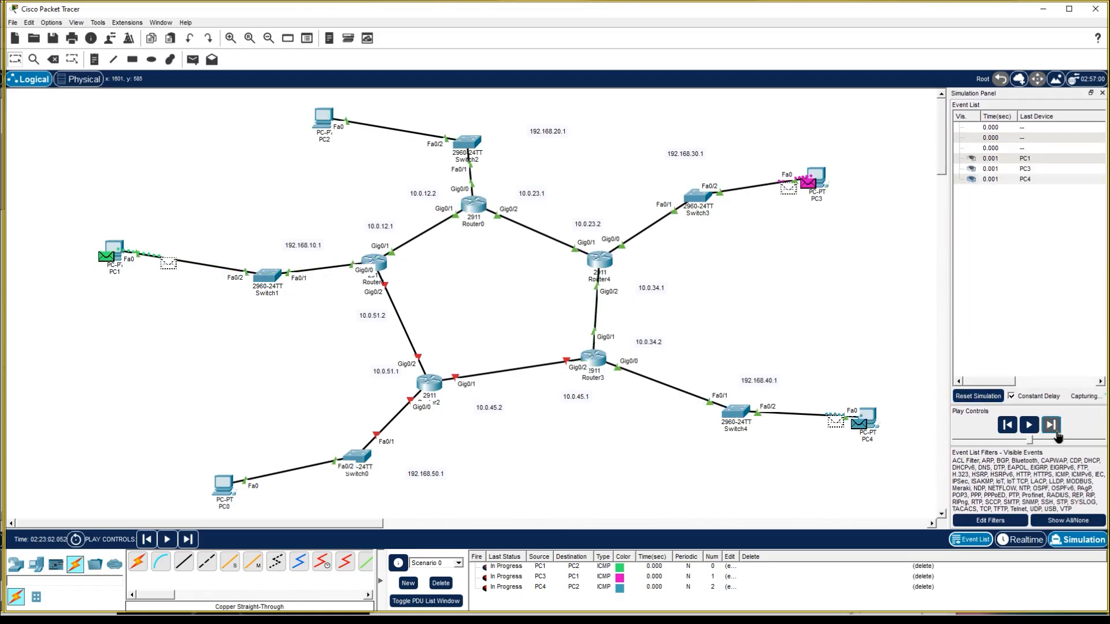
click(1052, 426)
click(1052, 427)
click(1052, 426)
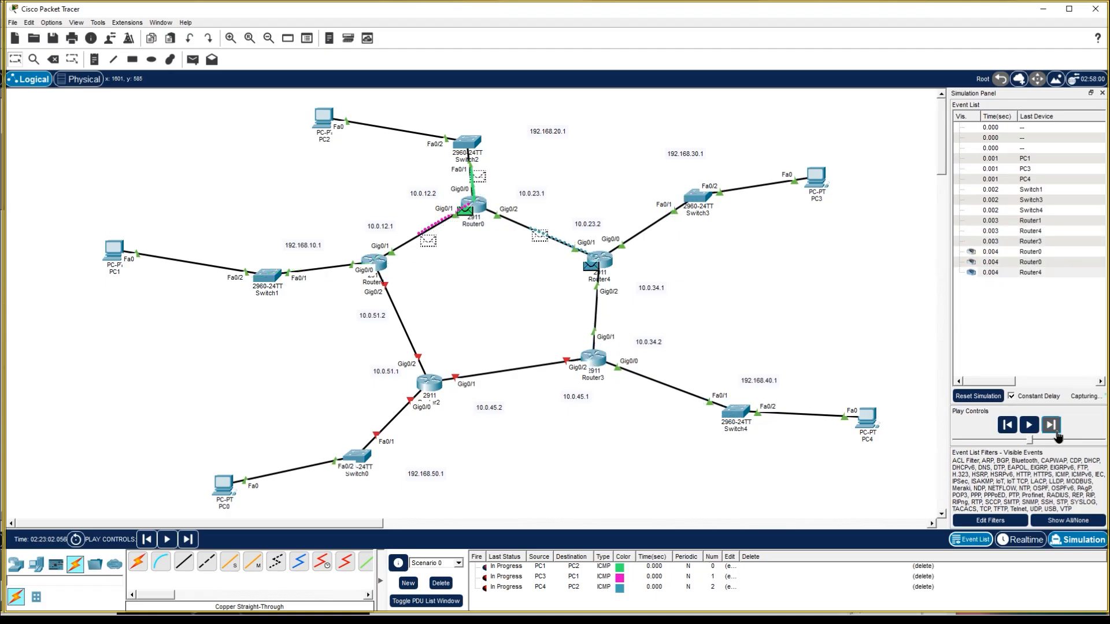
click(1052, 426)
click(1055, 432)
click(1055, 431)
click(1055, 431)
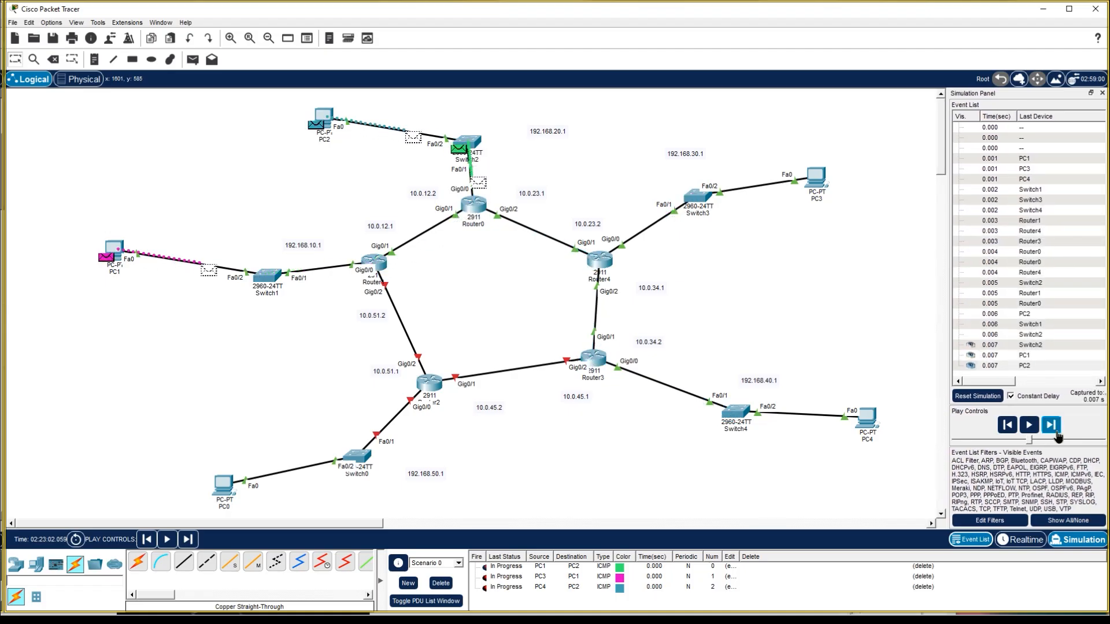
click(1055, 431)
click(1051, 425)
click(1051, 425)
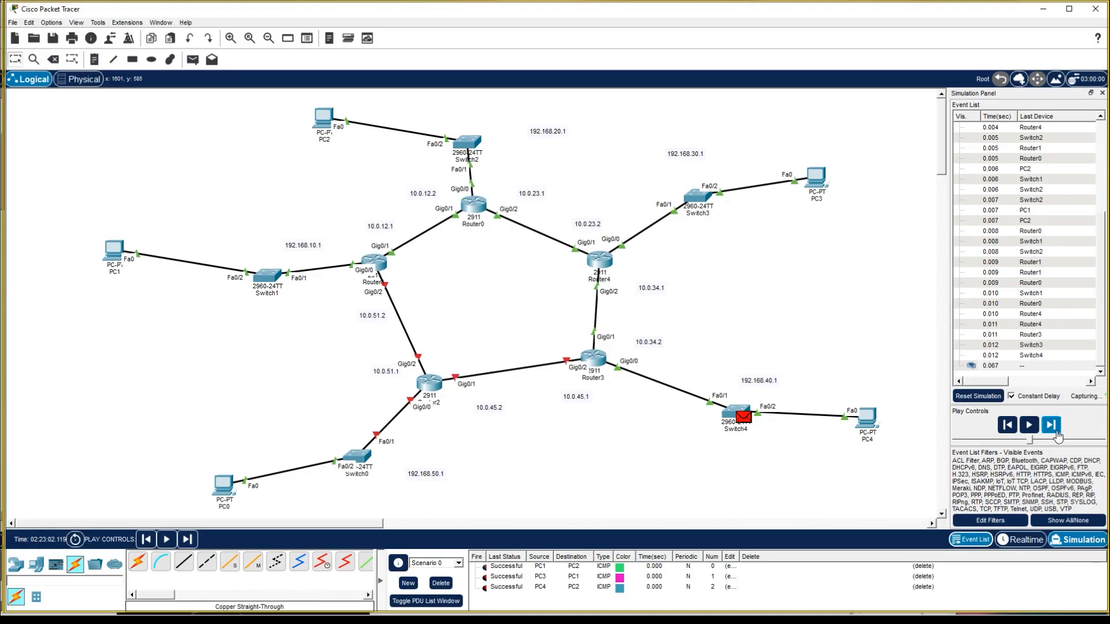
click(1051, 425)
click(1053, 429)
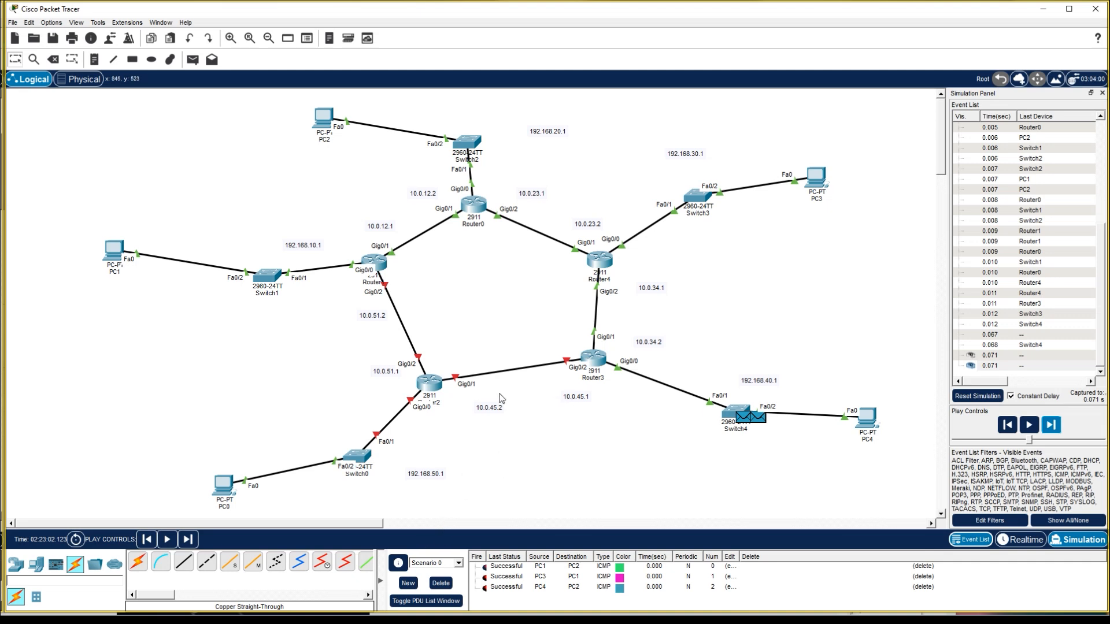
- Open Router2's static routing configuration and move its window clear of the router in the topology
click(438, 390)
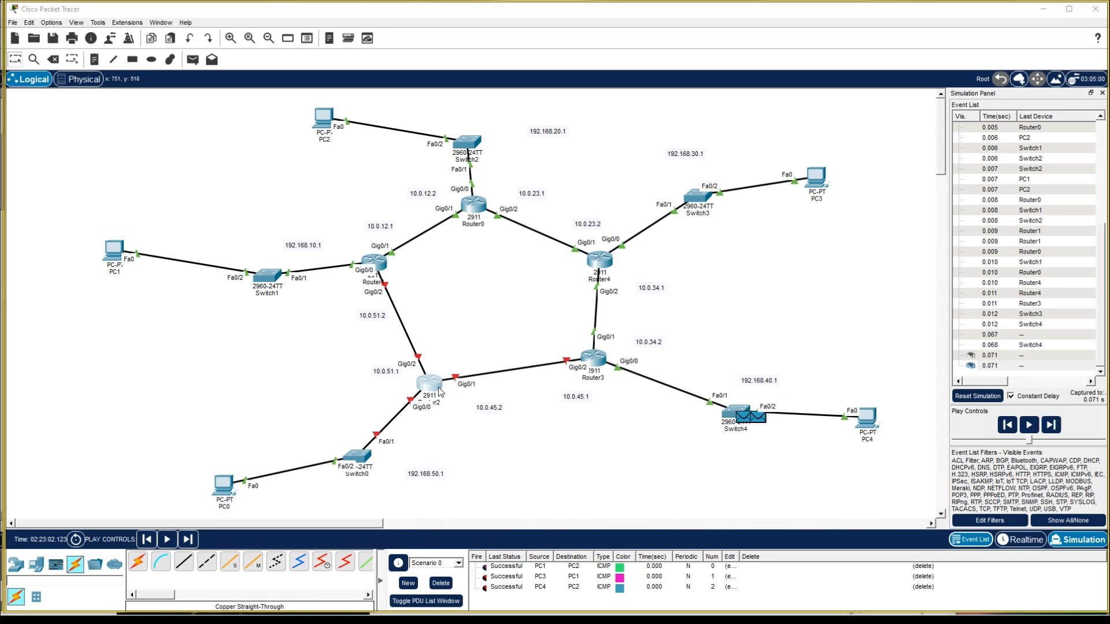
drag(75, 401, 536, 409)
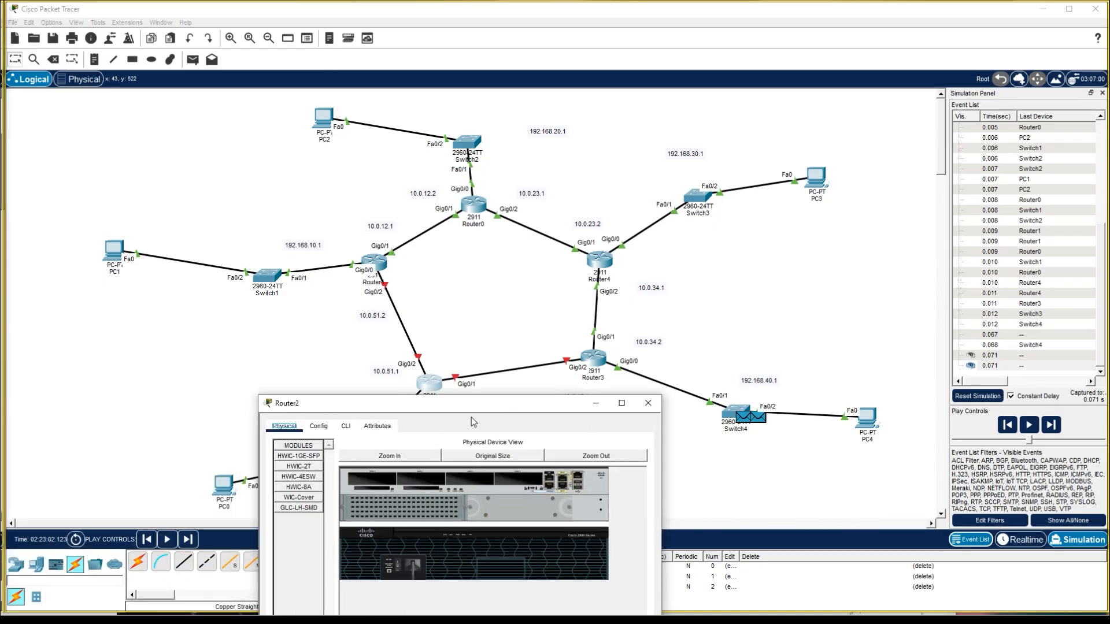
click(322, 428)
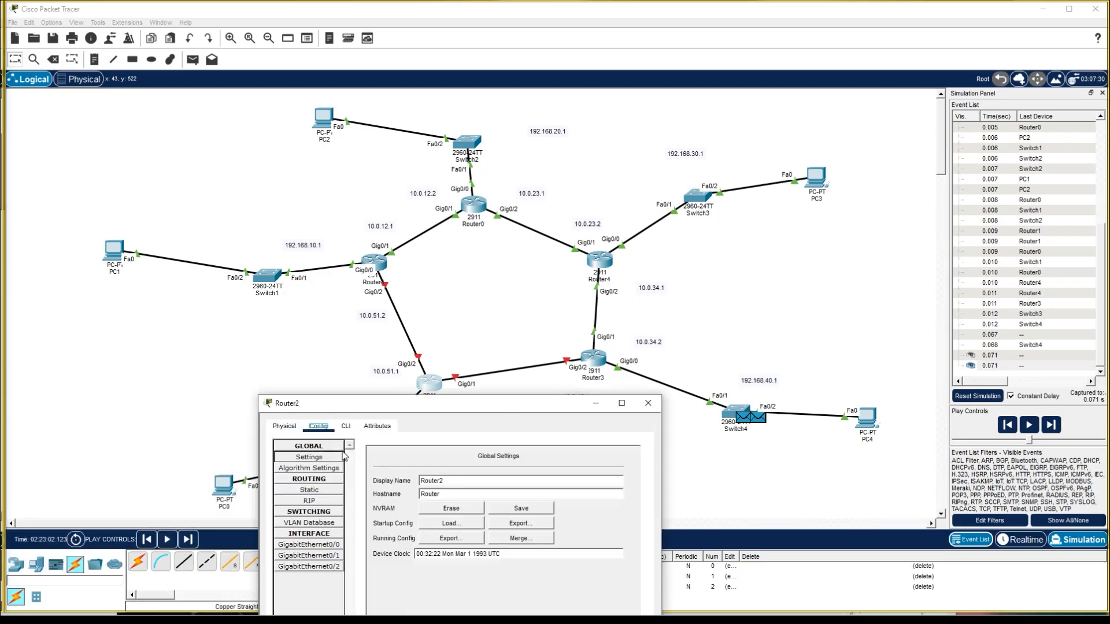
click(312, 490)
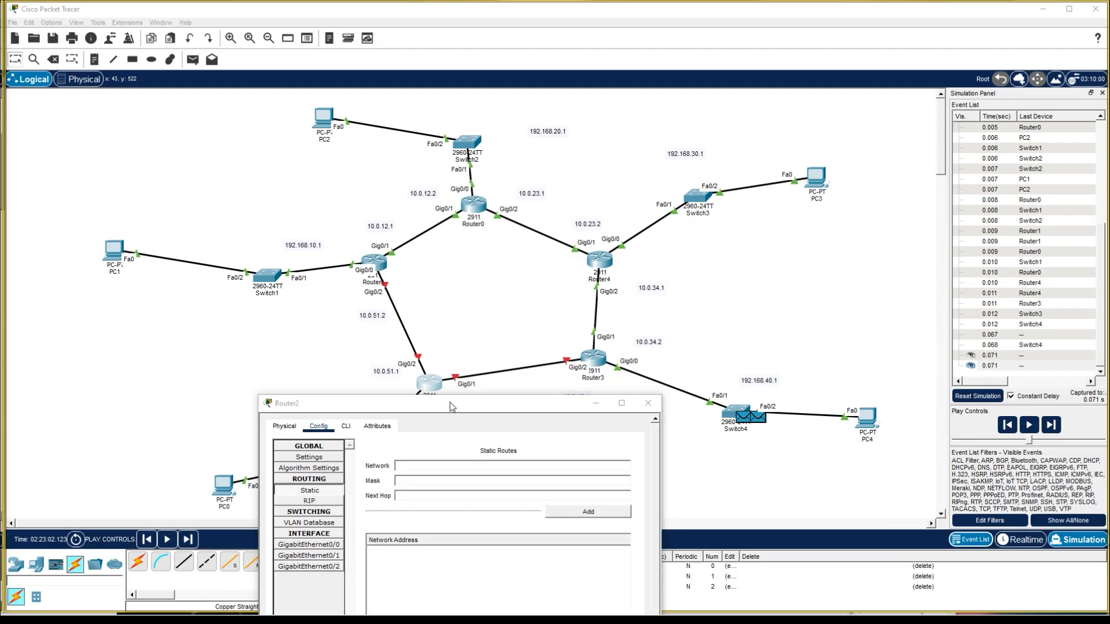
drag(450, 402, 579, 456)
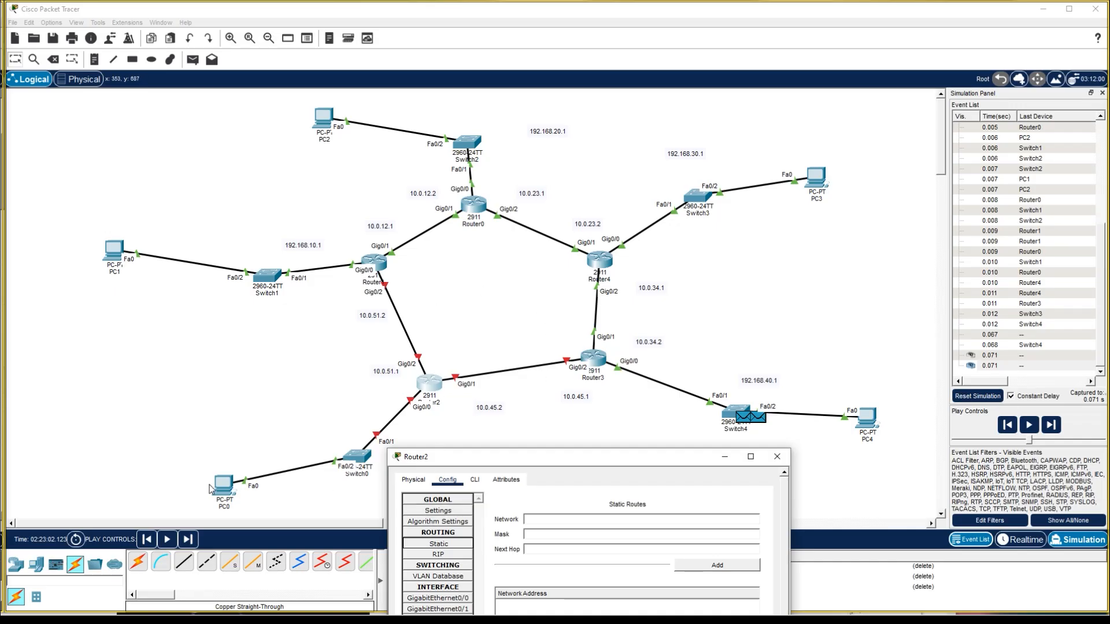
- Set Router2's GigabitEthernet0/0 to the labelled address 192.168.50.1 with its default subnet mask and turn the port on
click(438, 598)
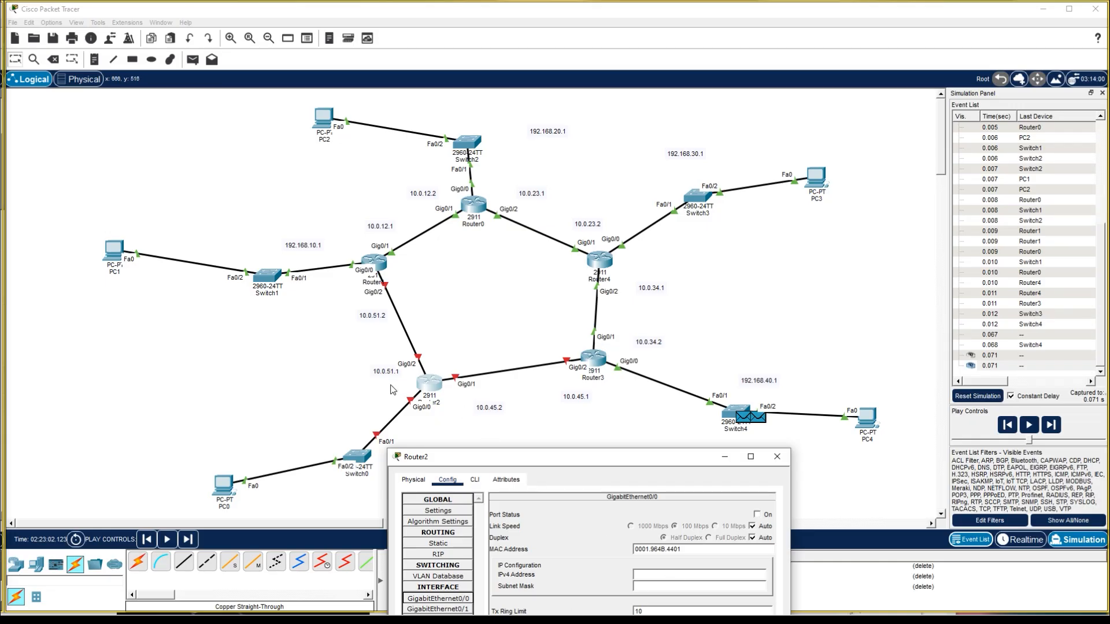
click(319, 467)
double_click(414, 475)
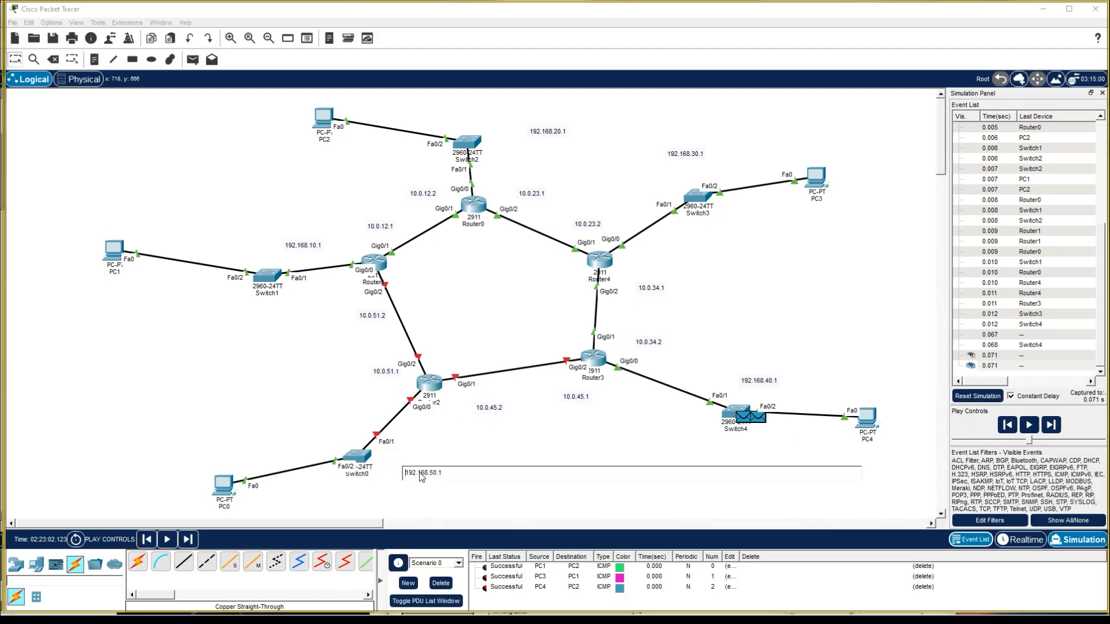
key(ctrl+c)
click(607, 613)
click(659, 572)
key(ctrl+v)
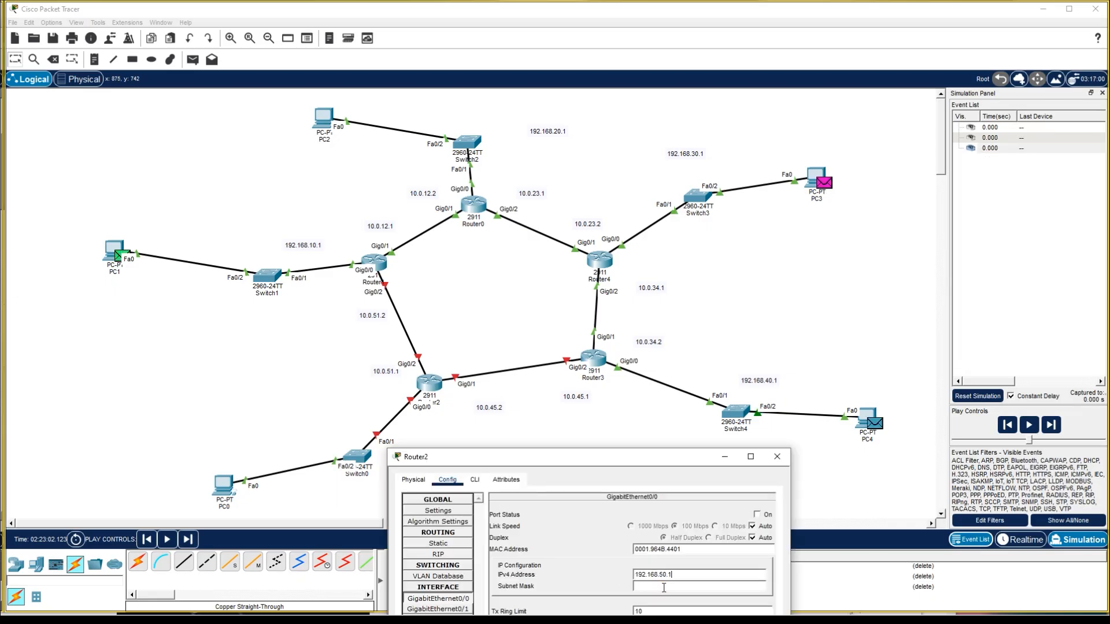
click(665, 587)
click(758, 515)
- Set Router2's GigabitEthernet0/1 to 10.0.45.2 with subnet mask 255.255.255.252 and turn the port on
click(438, 609)
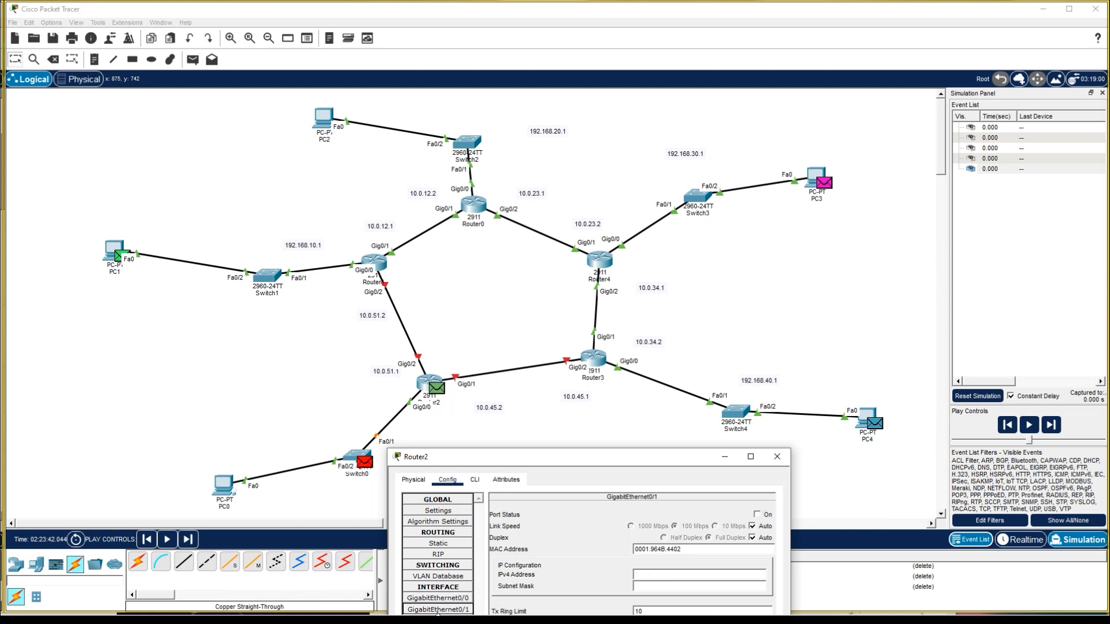
click(665, 574)
text(10.0.45.2)
click(660, 586)
drag(661, 586, 648, 587)
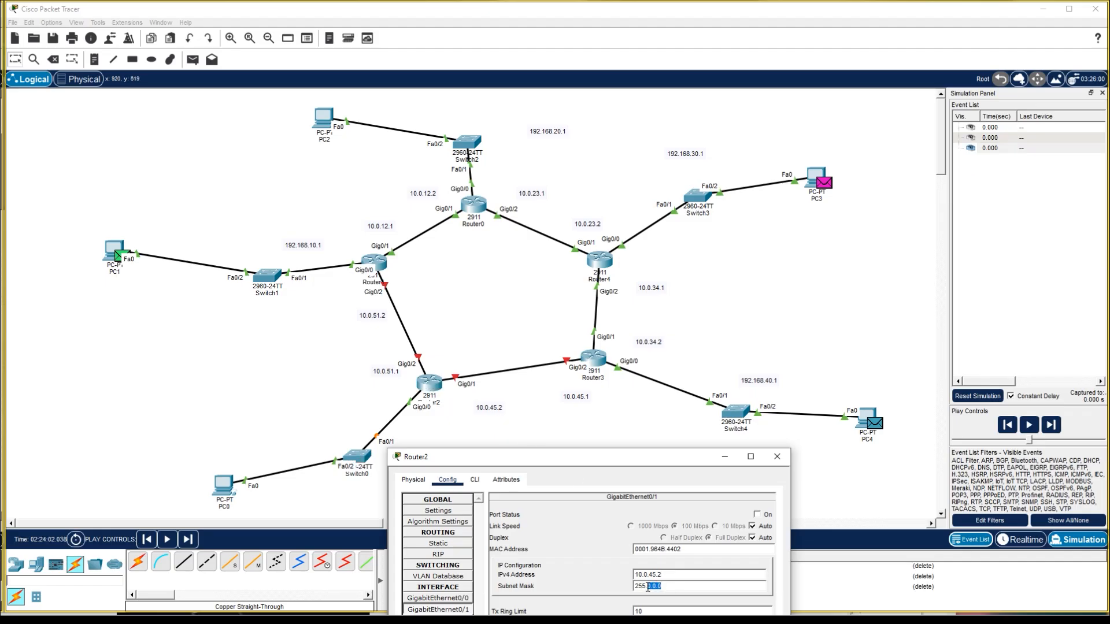
text(255.255.252)
click(761, 515)
- Set Router2's GigabitEthernet0/2 to 10.0.51.1 with subnet mask 255.255.255.252 and turn the port on
click(438, 620)
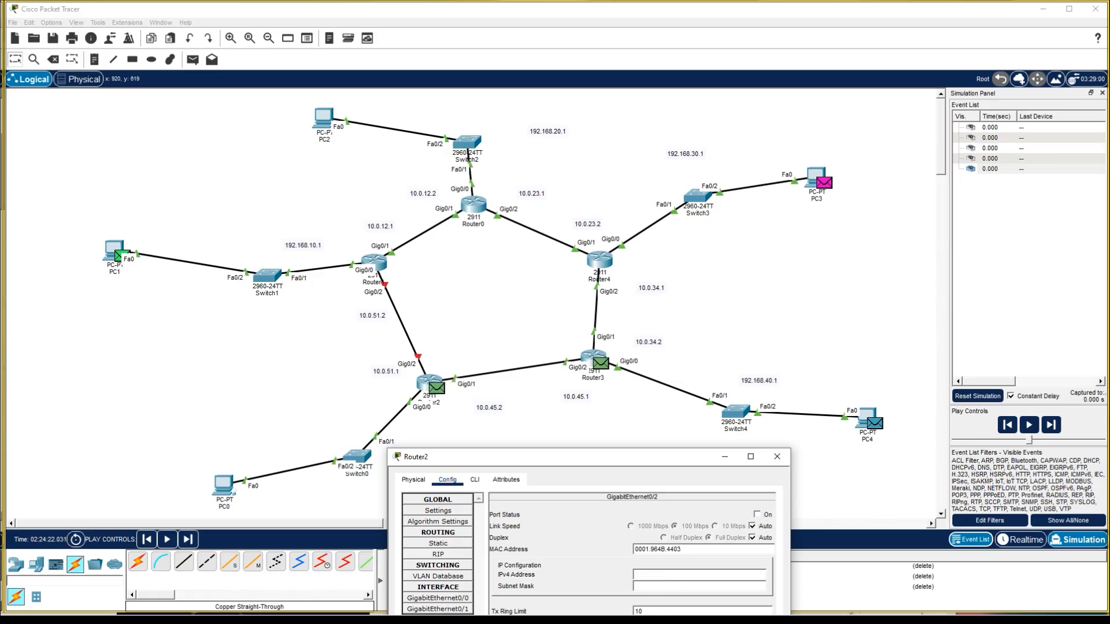
click(661, 573)
click(664, 587)
text(255.255.255.252)
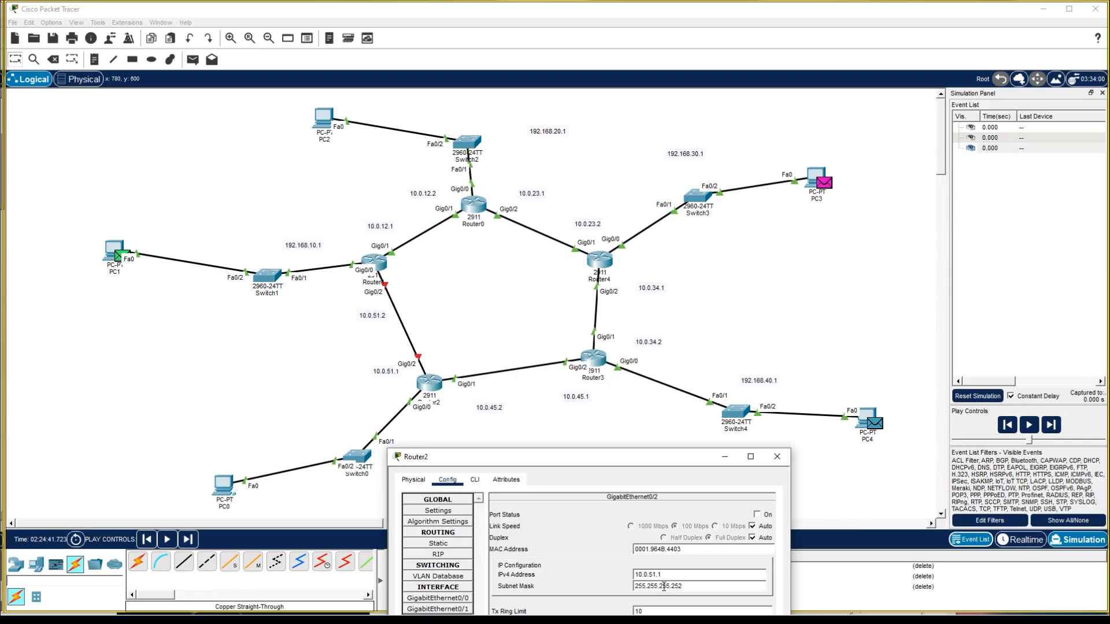
click(757, 515)
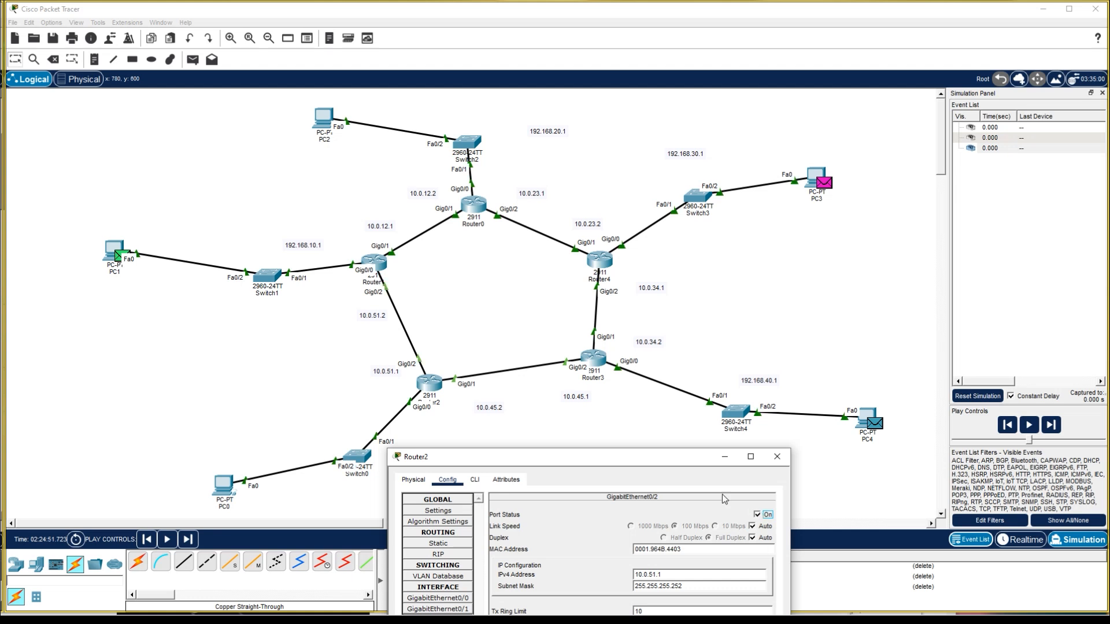
- Set the next hop of a new Router2 static route to the labelled address 10.0.45.1
click(438, 543)
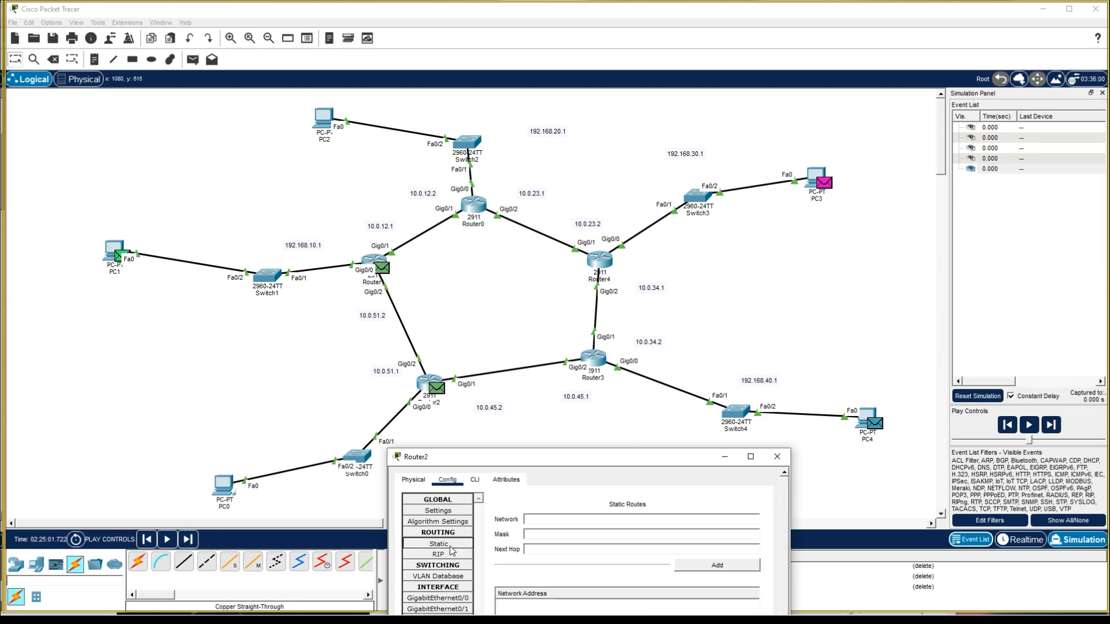
click(533, 519)
click(565, 398)
drag(597, 397, 539, 398)
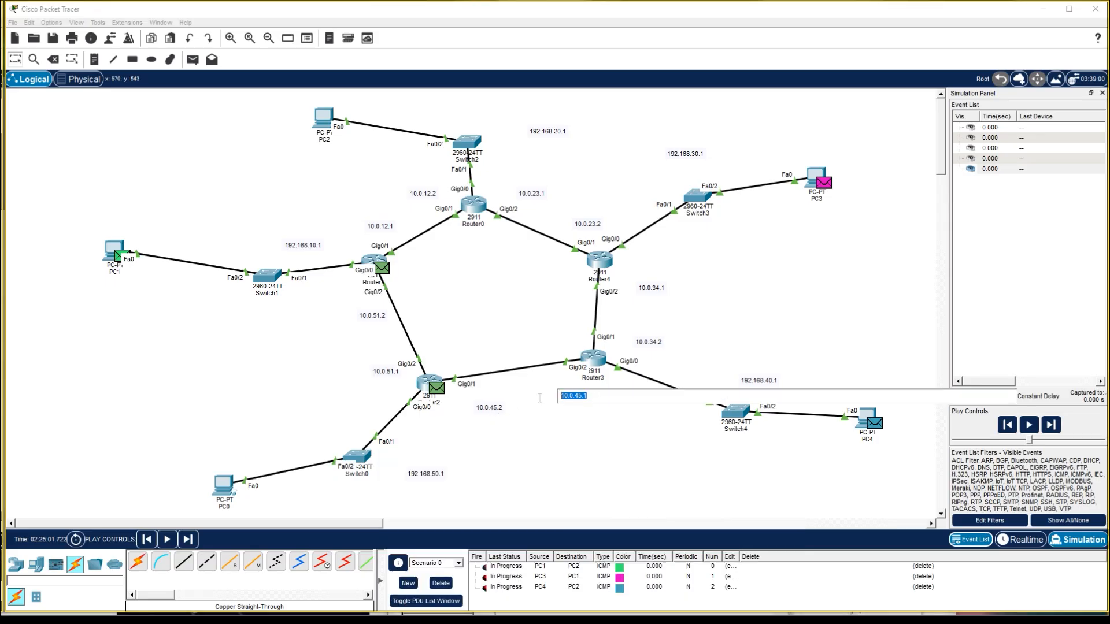
click(630, 617)
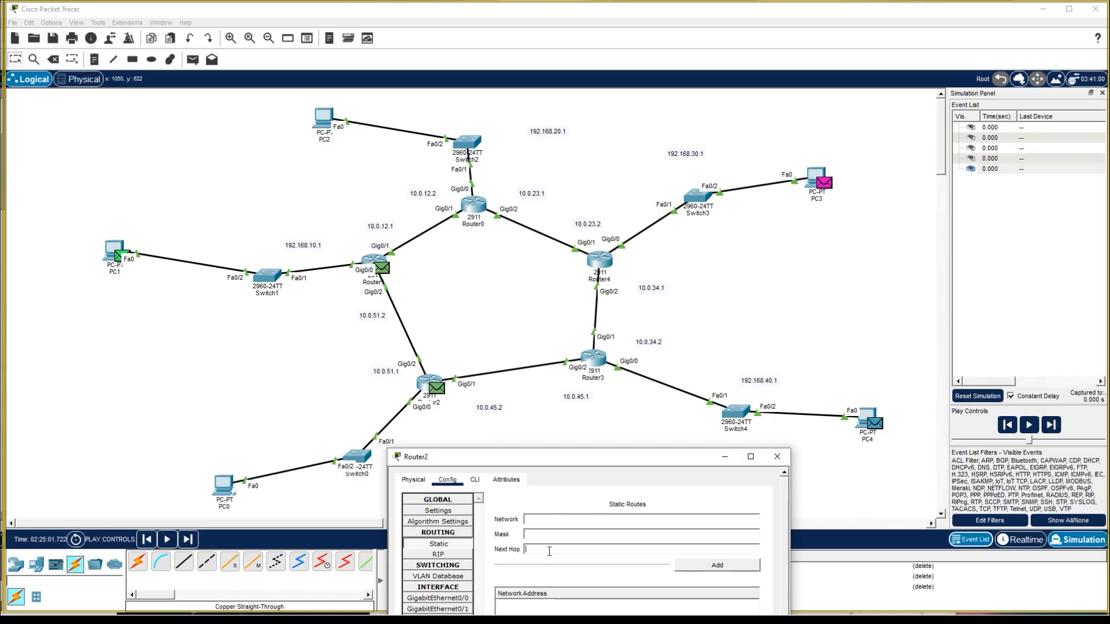
key(ctrl+v)
- Fill in the route's network from the 192.168.40.1 label and its mask as 255.255.255.0
click(712, 373)
click(776, 381)
drag(777, 381, 606, 375)
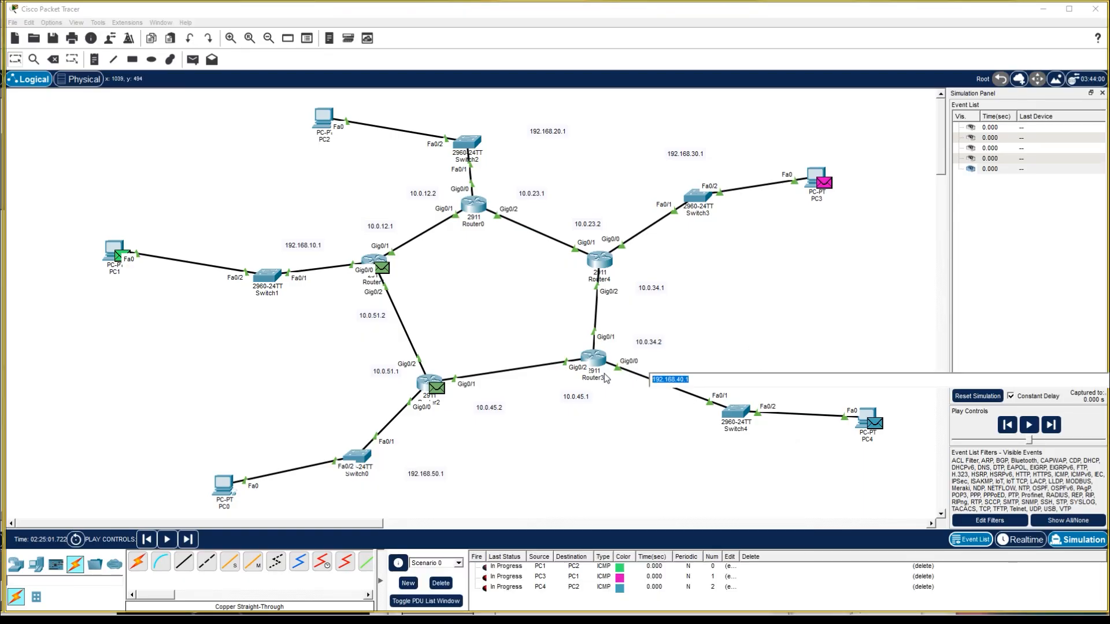
click(740, 319)
key(alt+Tab)
click(554, 522)
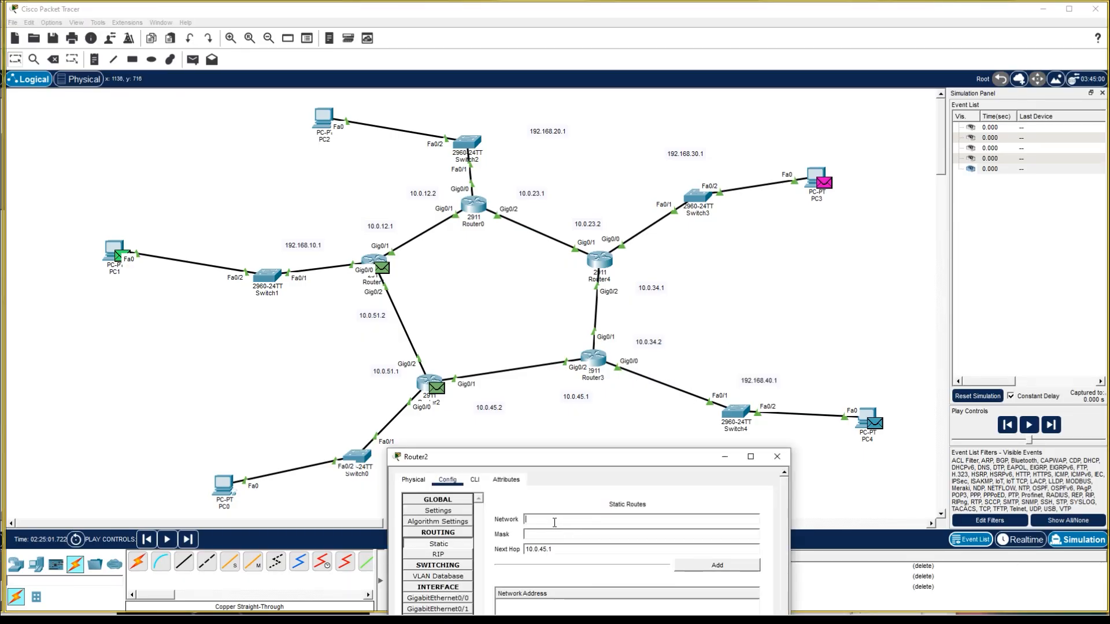
key(ctrl+v)
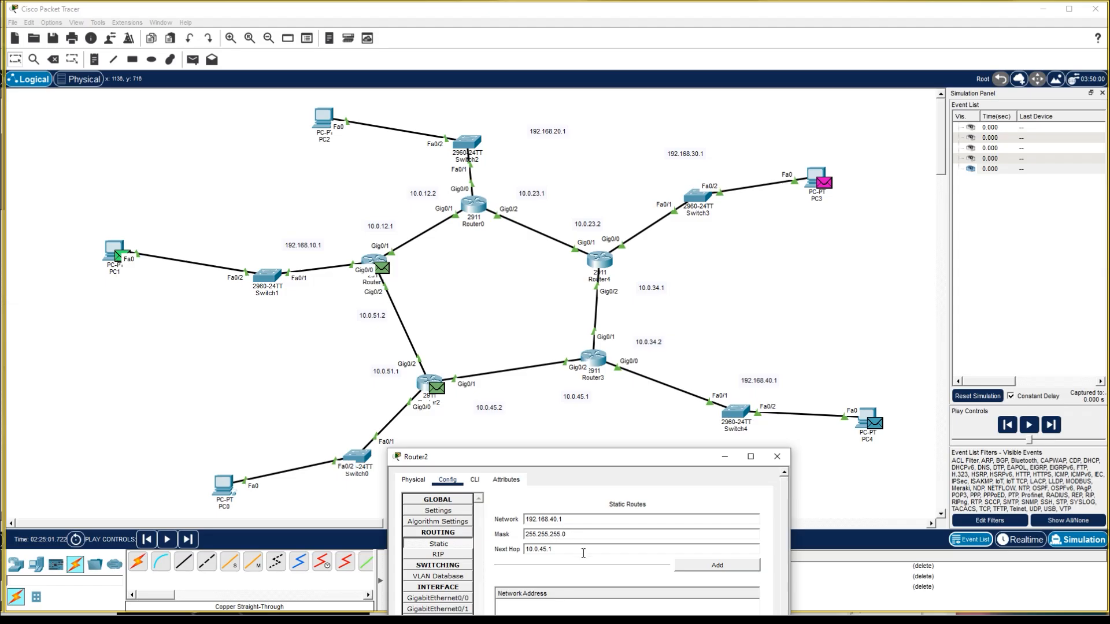
- Correct the network to 192.168.40.0, add the route, and add another to 192.168.30.0 through 10.0.45.1
click(718, 568)
click(569, 519)
text(0)
click(720, 566)
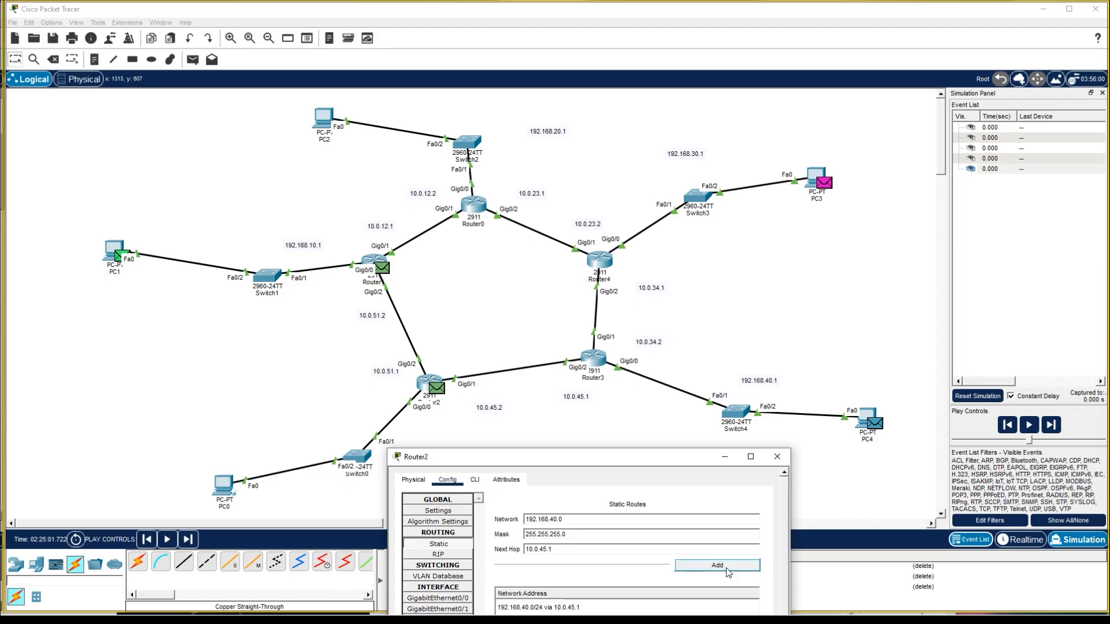
click(553, 520)
click(697, 567)
- Add a Router2 static route to network 192.168.10.0 through next hop 10.0.21.2 and close the router's window
drag(557, 551, 536, 553)
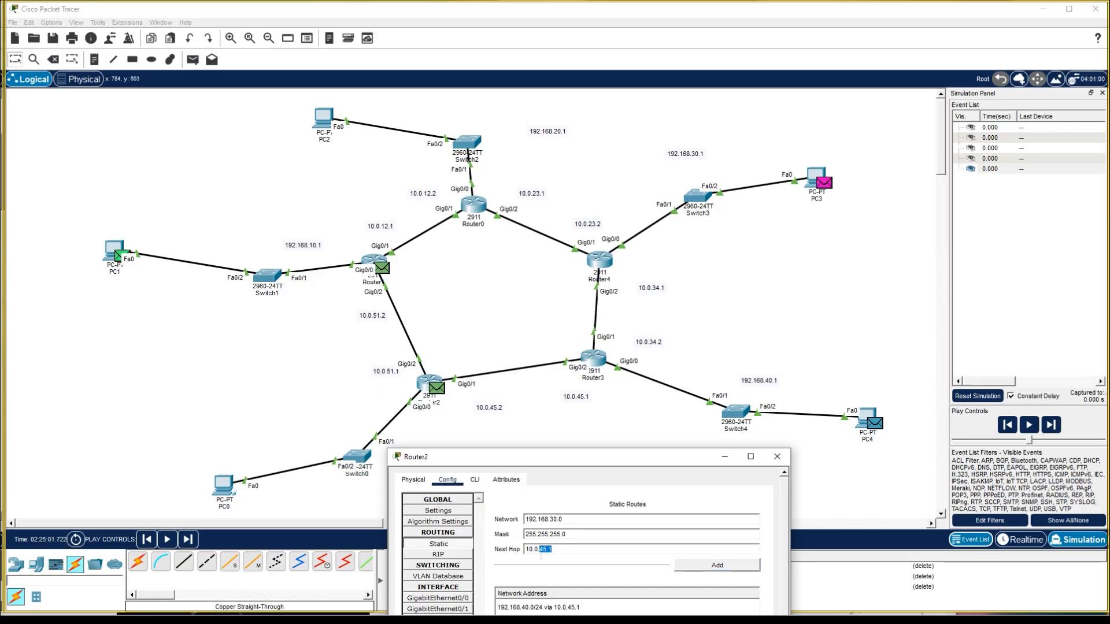
key(BackSpace)
text(21.2)
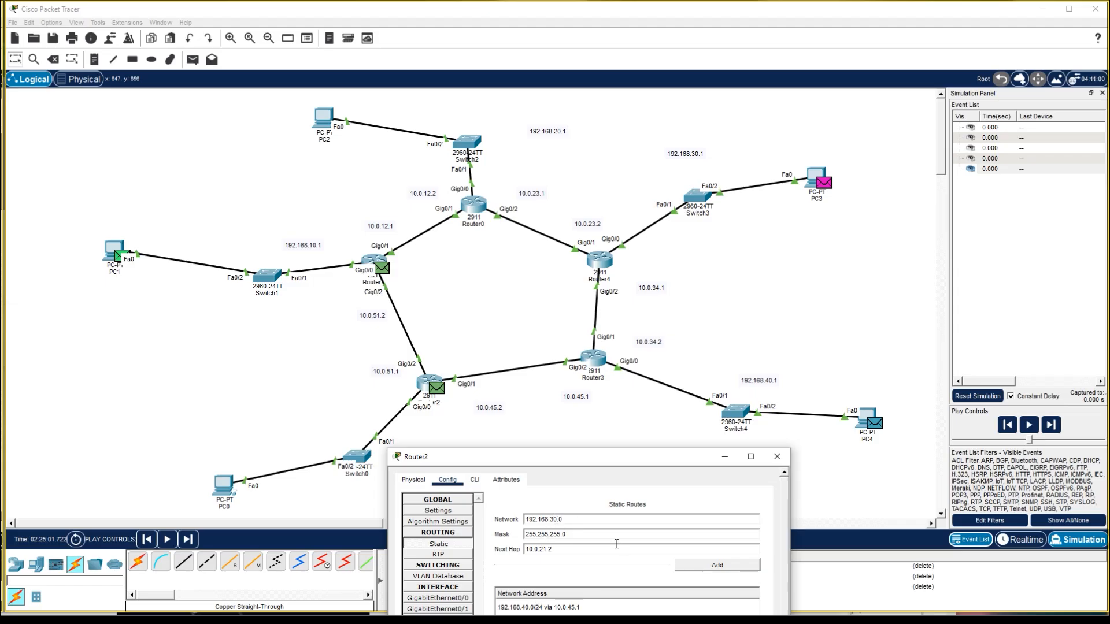
click(727, 568)
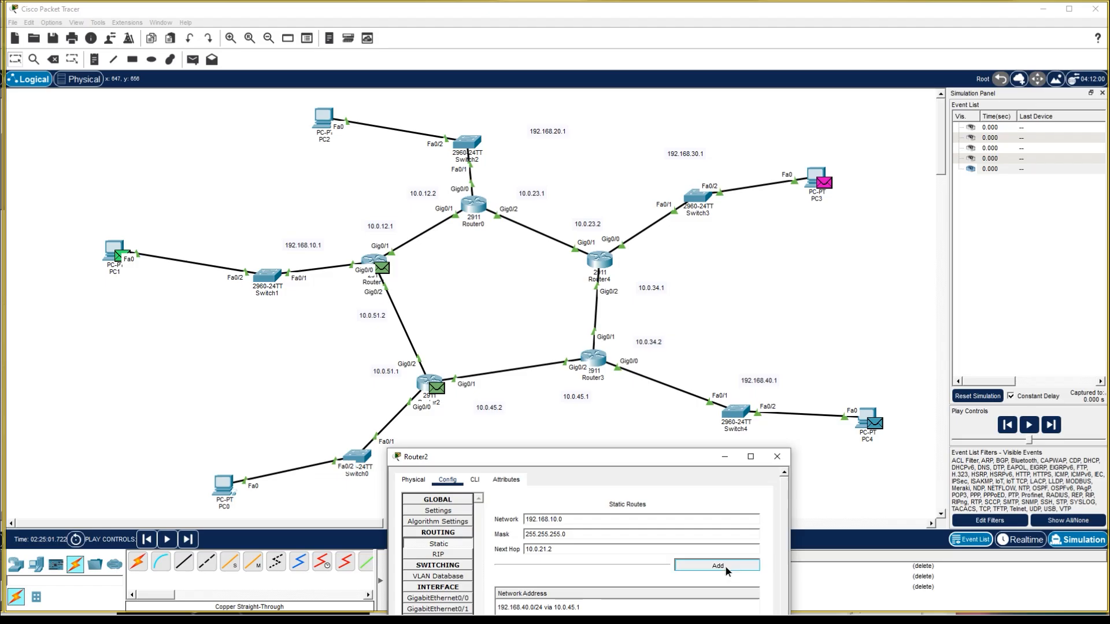
click(553, 519)
click(778, 457)
- Open PC0's IP configuration and set its IPv4 address to 192.168.50.10, based on the copied 192.168.50.1 label
click(221, 489)
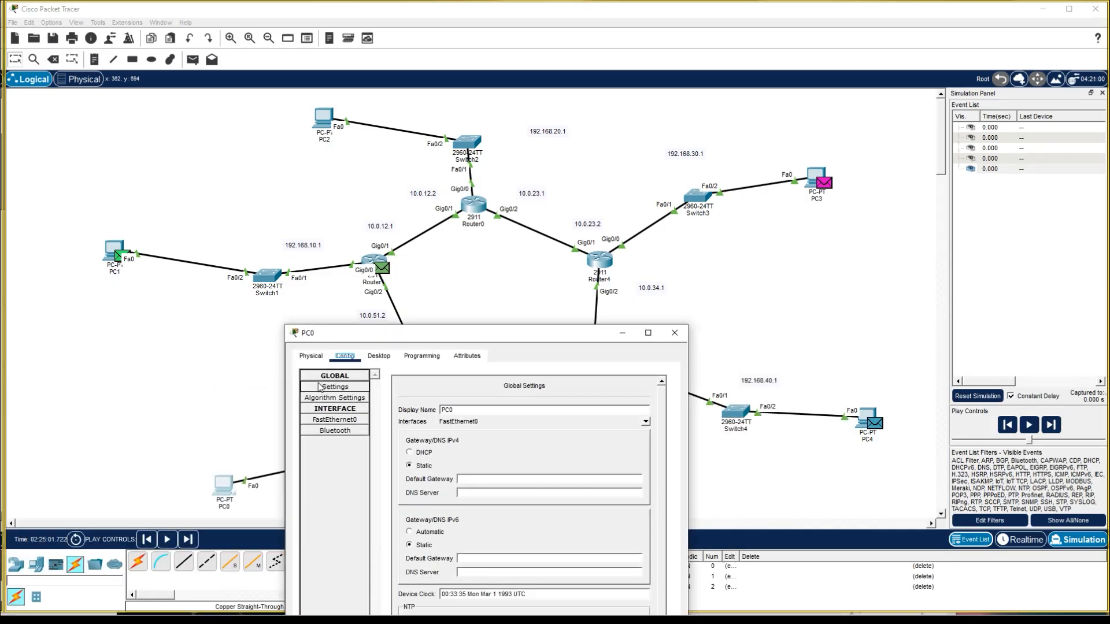
click(377, 356)
click(363, 402)
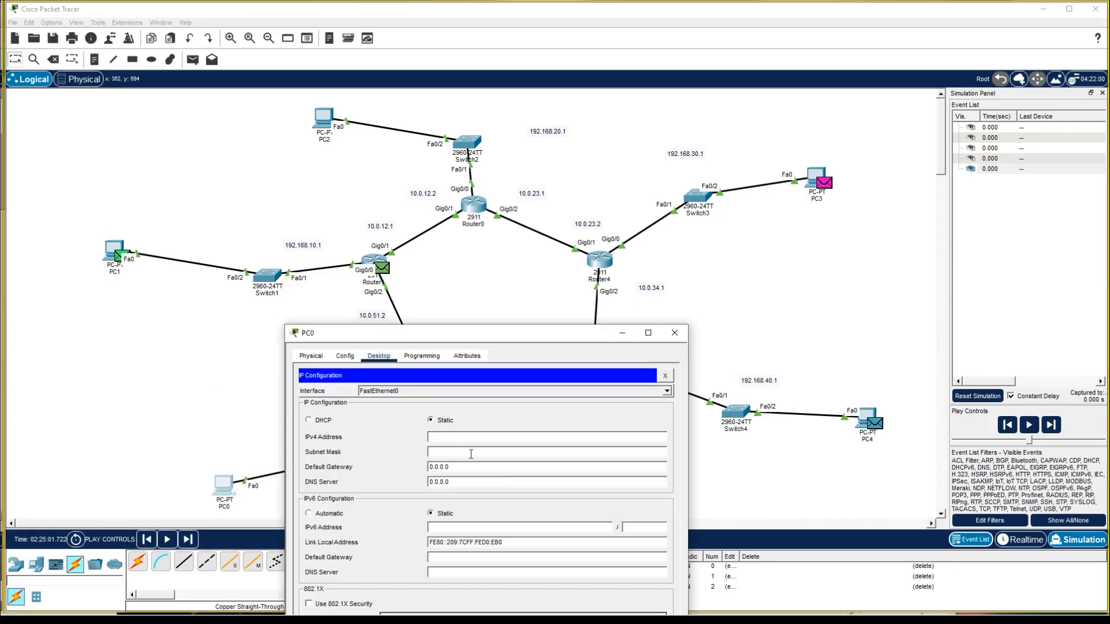
drag(455, 336, 778, 339)
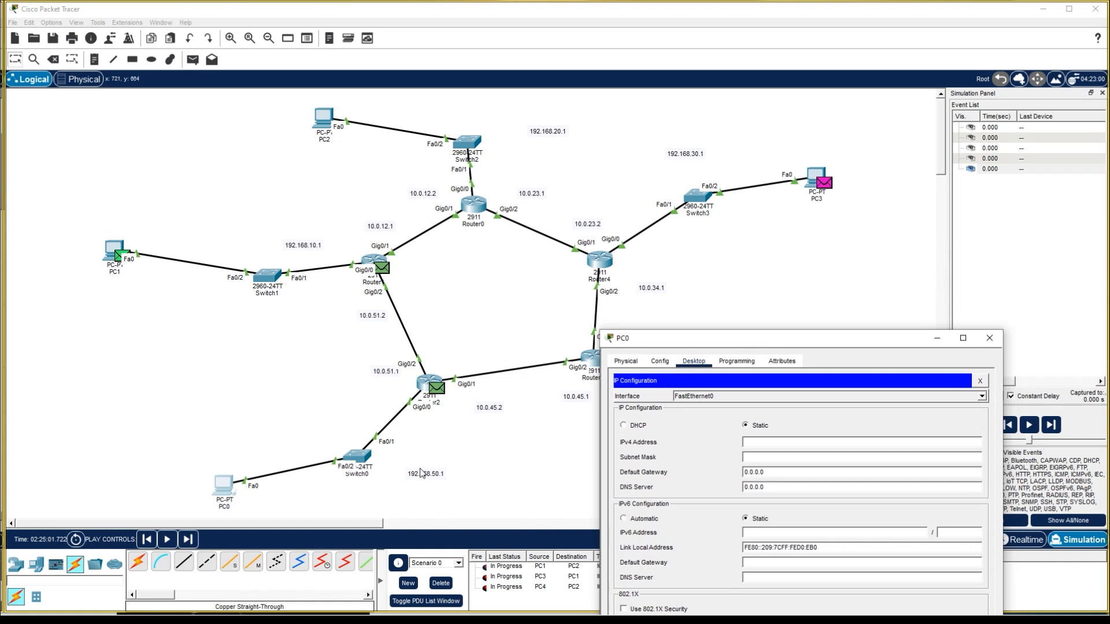
click(424, 474)
drag(446, 472, 404, 473)
key(ctrl+c)
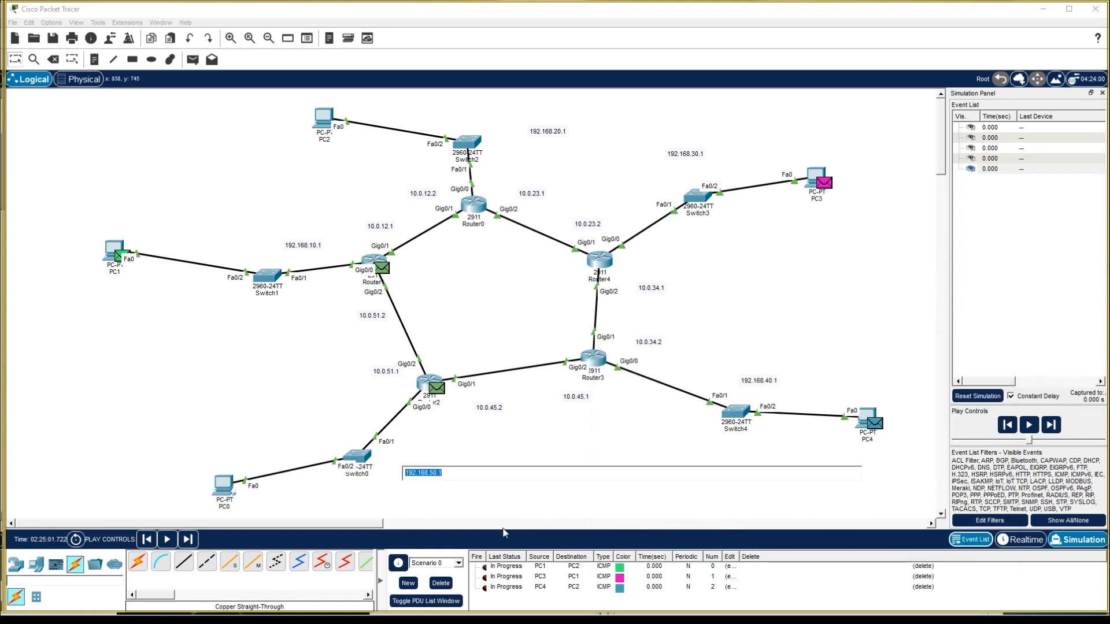
key(alt+Tab)
key(ctrl+v)
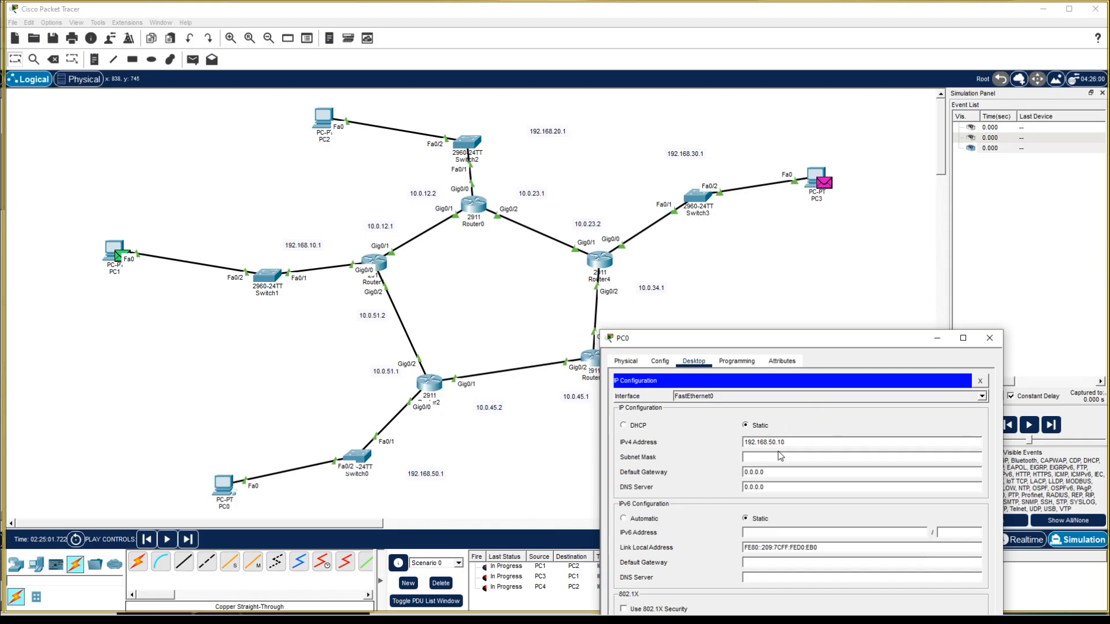
- Give PC0 subnet mask 255.255.255.0 and default gateway 192.168.50.1, and close its window
click(770, 457)
drag(765, 473, 708, 475)
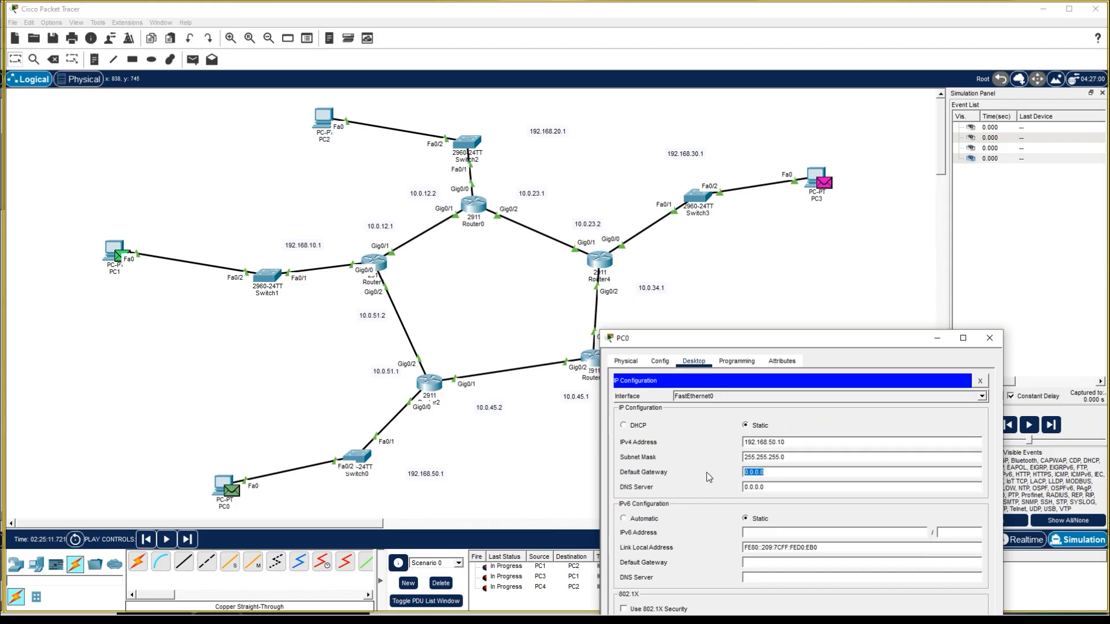
key(ctrl+v)
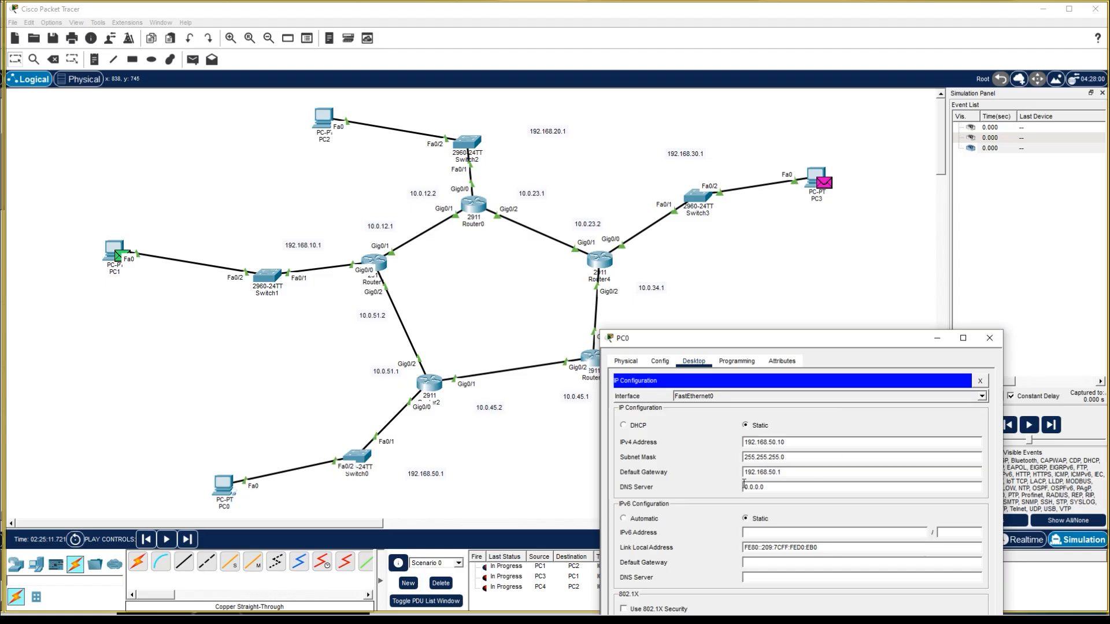
click(989, 338)
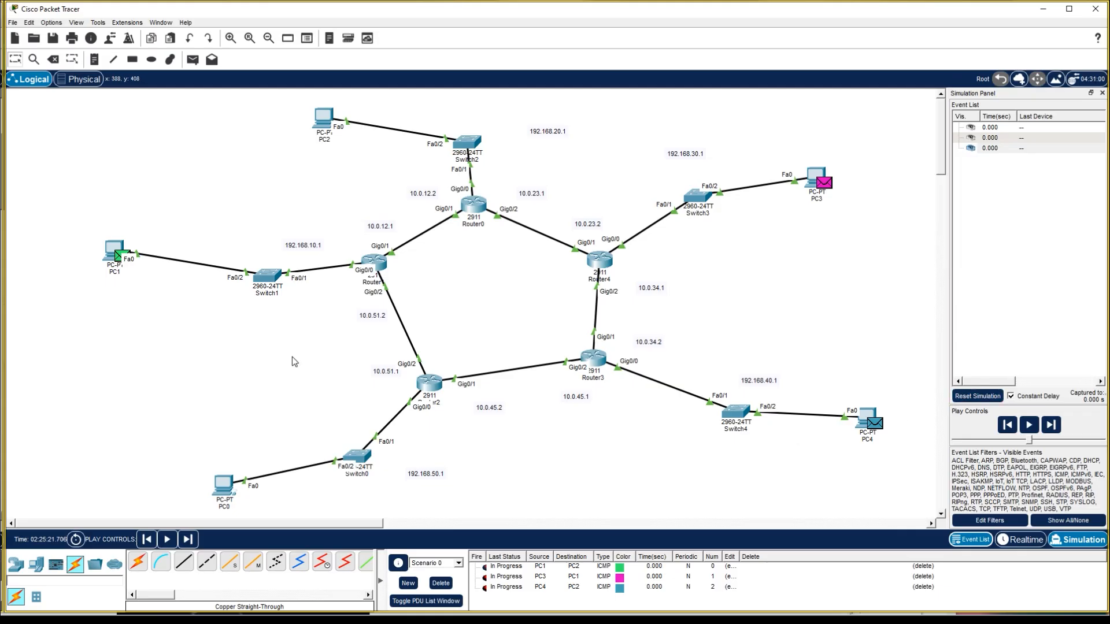
- Add a simple PDU from PC0 to PC3
click(192, 59)
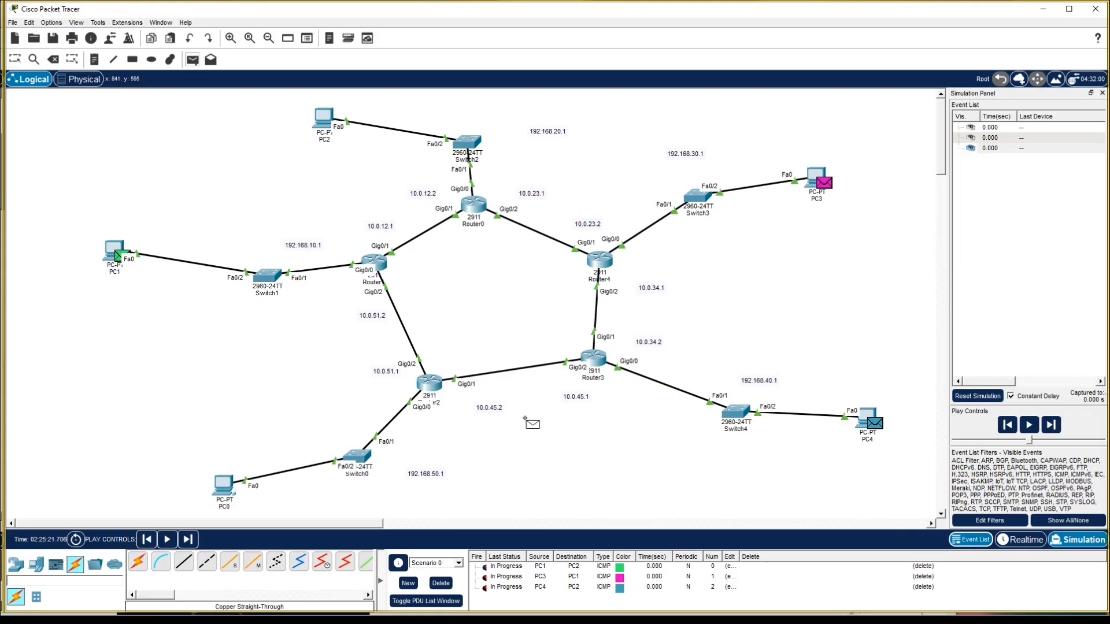
click(225, 486)
click(816, 177)
- Step through the simulation events to follow the PC0 packet across Router2 alongside the other packets
click(1051, 426)
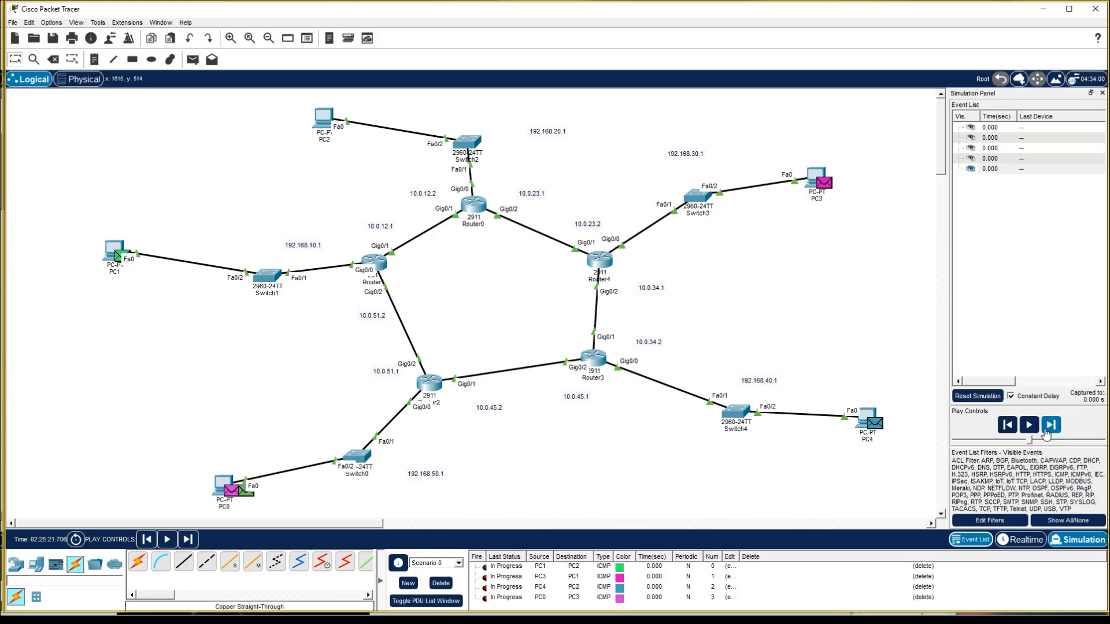
click(1050, 426)
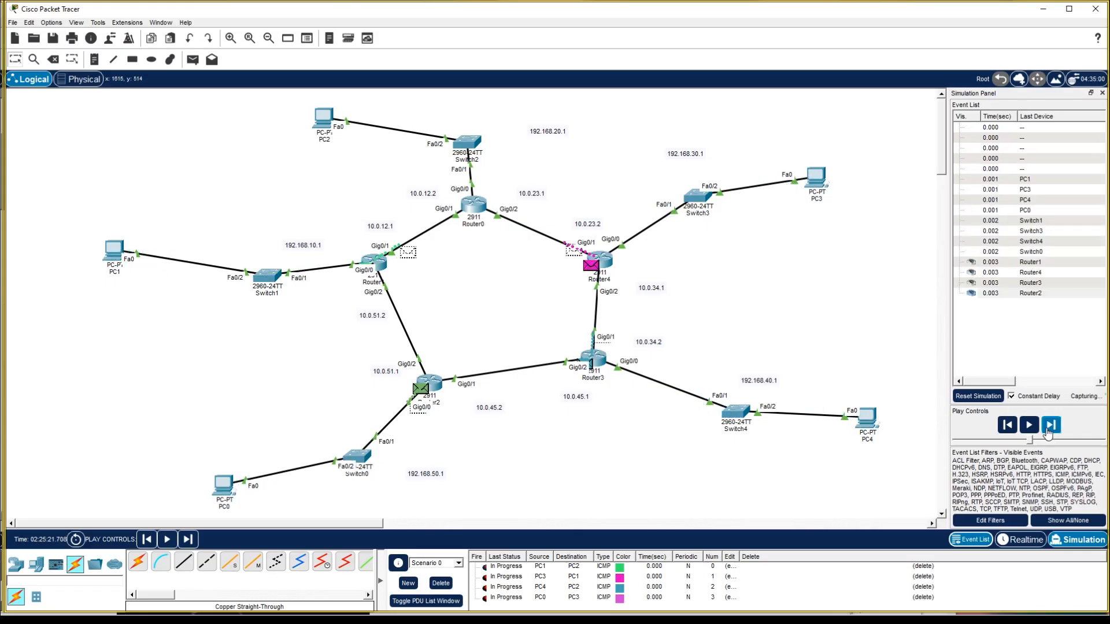
click(1050, 426)
click(1050, 426)
click(1049, 426)
click(1050, 426)
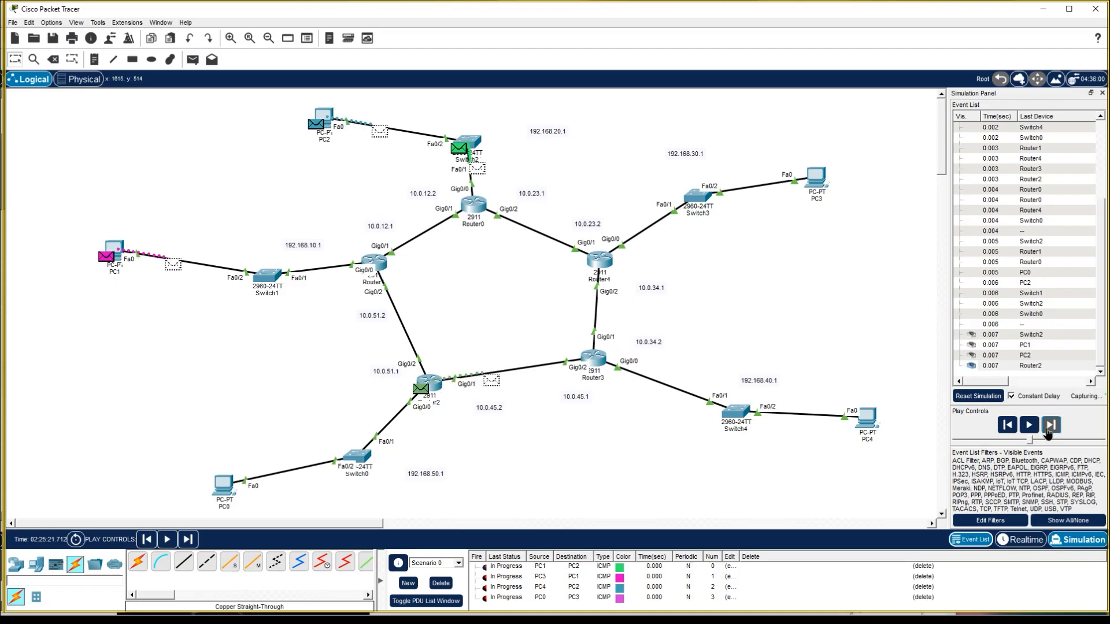
click(1049, 426)
click(1050, 426)
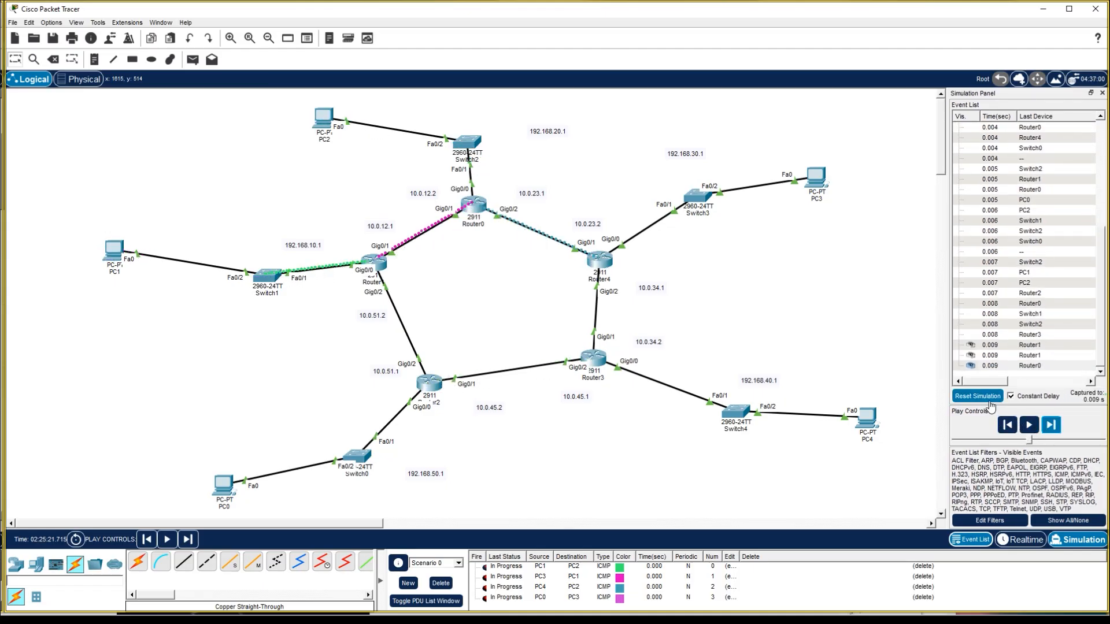
- Reset the simulation, play it until all four packets have completed their exchanges, and pause it
click(979, 396)
click(1029, 425)
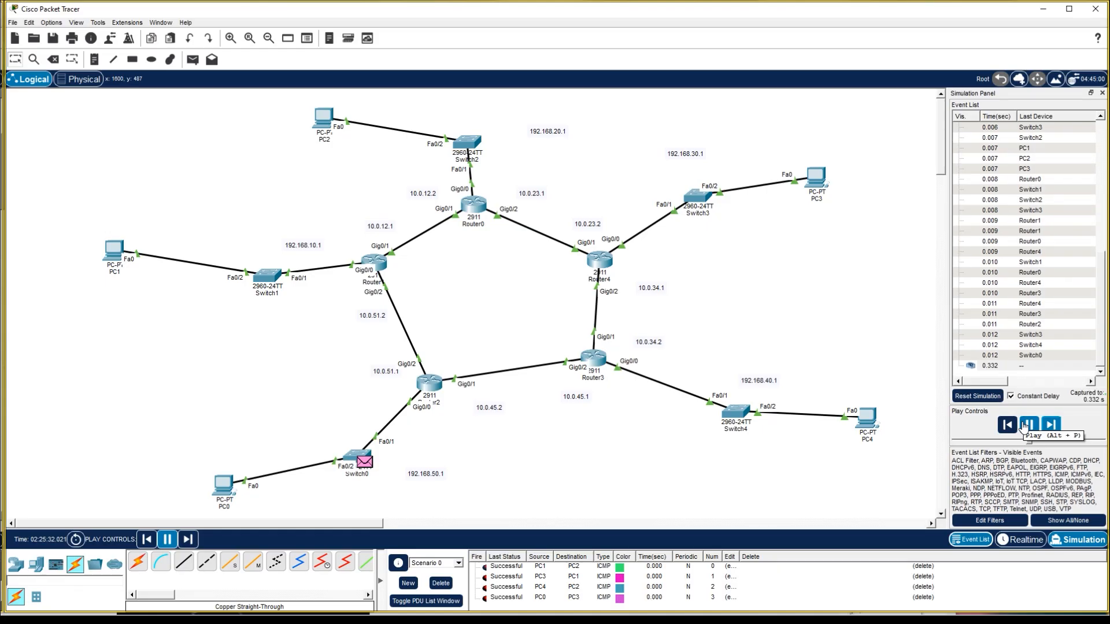
click(1026, 425)
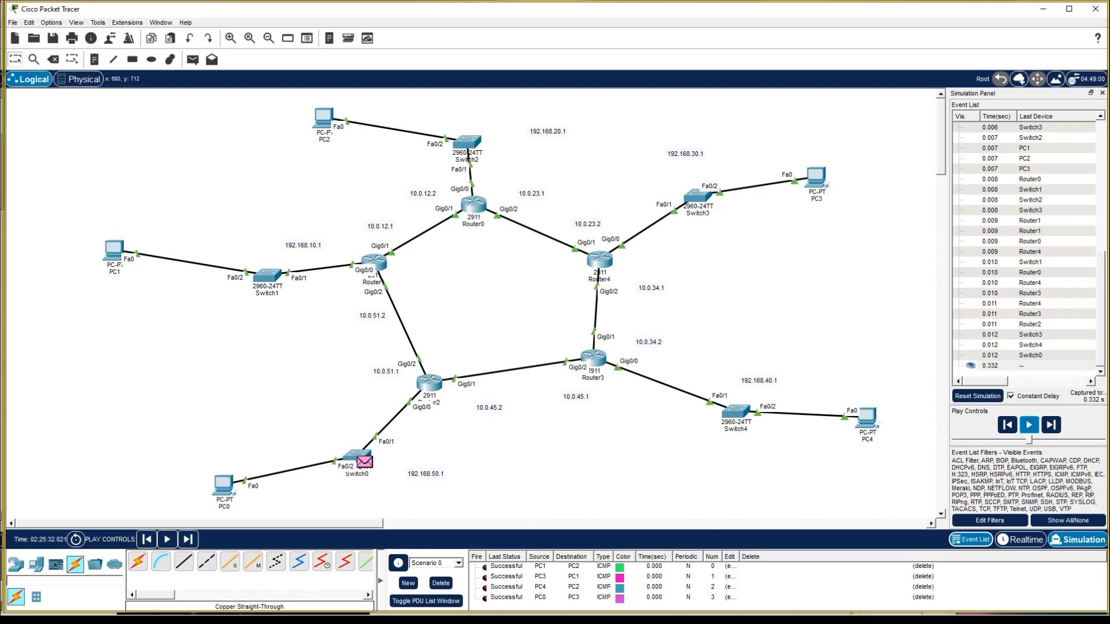
- Switch to the Packet Tracer window with the working WOW2.pkt topology
key(alt+Tab)
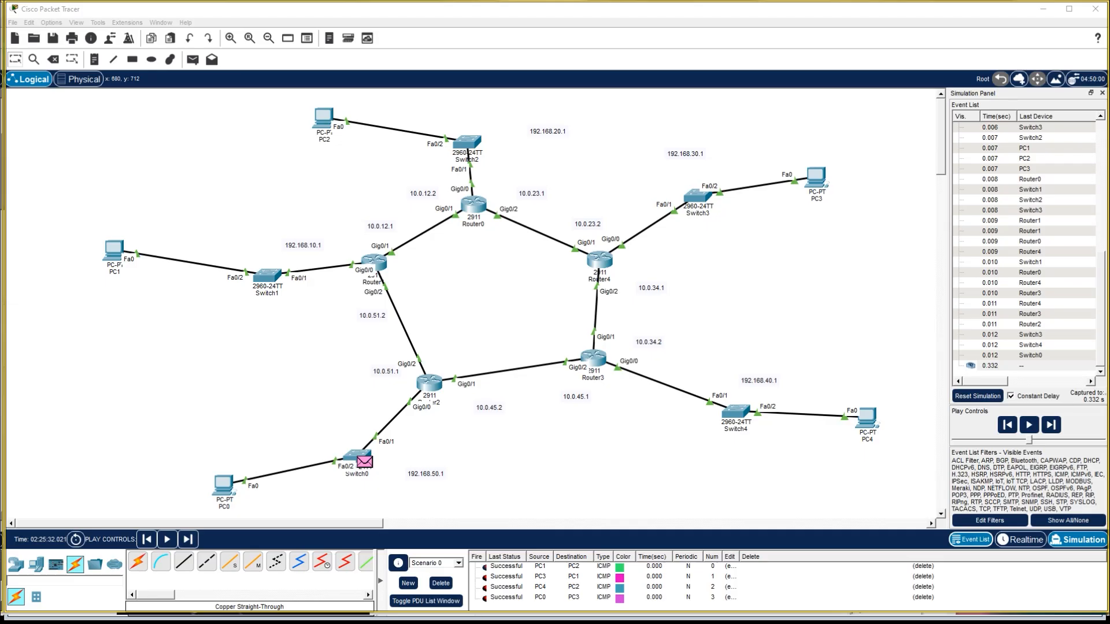
key(alt+Tab)
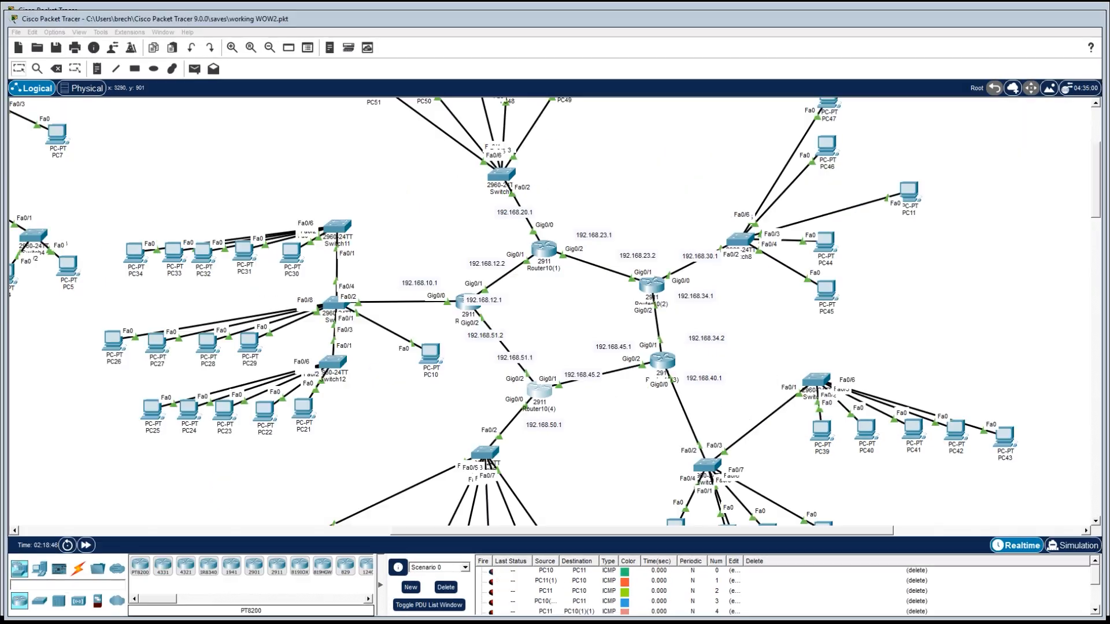